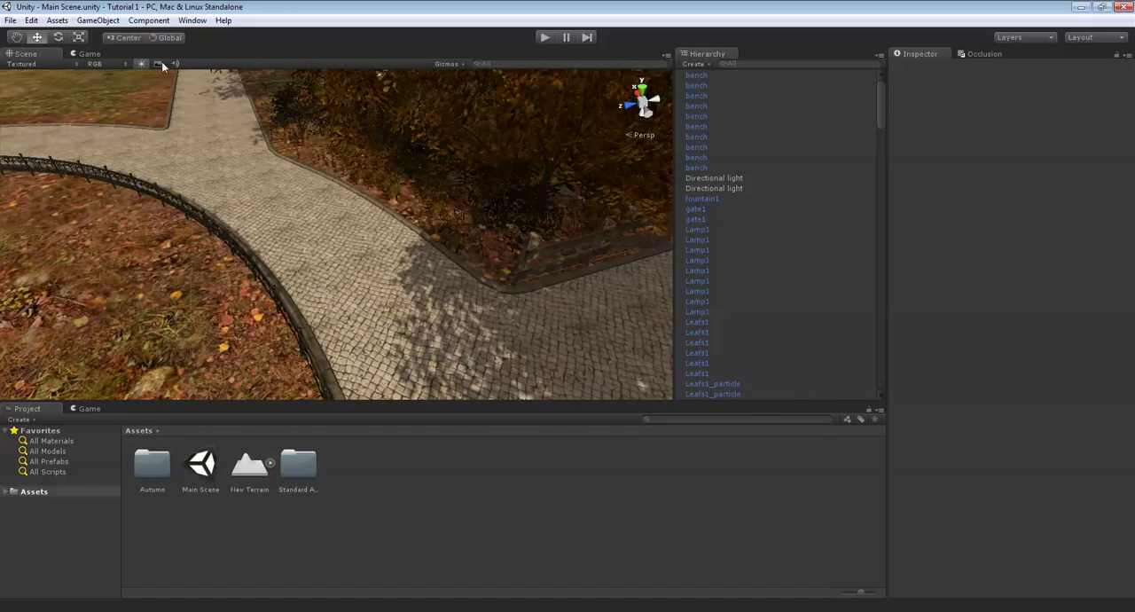
# - Activate texture painting on the park terrain and set the brush size to 1
pyautogui.moveTo(490, 274); pyautogui.dragTo(1, 169, button='right')
pyautogui.moveTo(255, 203); pyautogui.dragTo(398, 280, button='right')
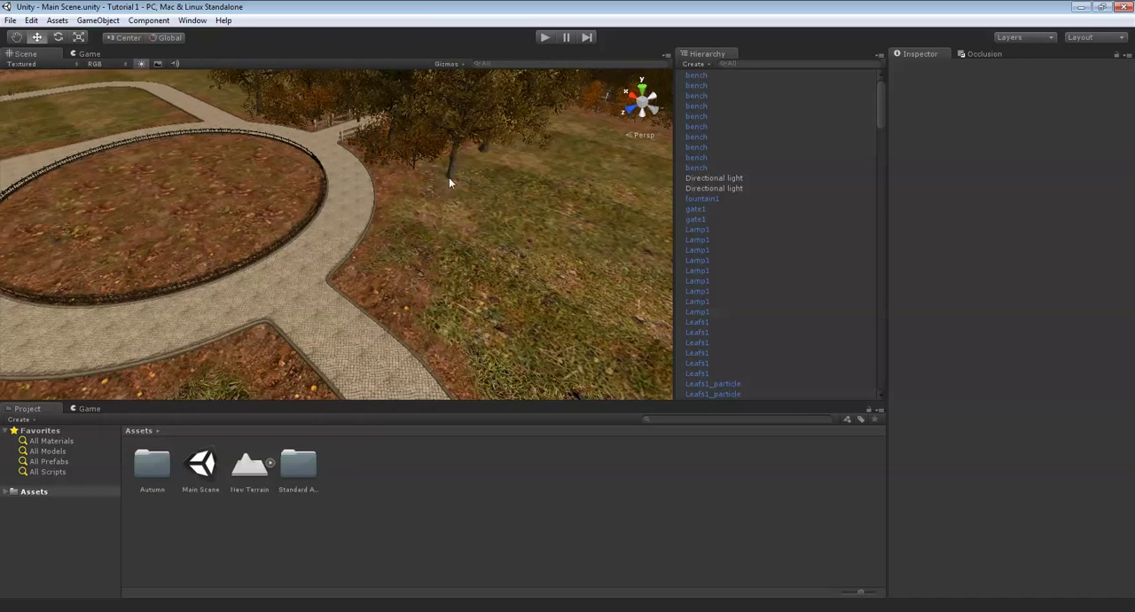
pyautogui.moveTo(430, 242); pyautogui.dragTo(595, 227, button='right')
pyautogui.press('Up')
pyautogui.moveTo(269, 220); pyautogui.dragTo(352, 247, button='right')
pyautogui.click(352, 248)
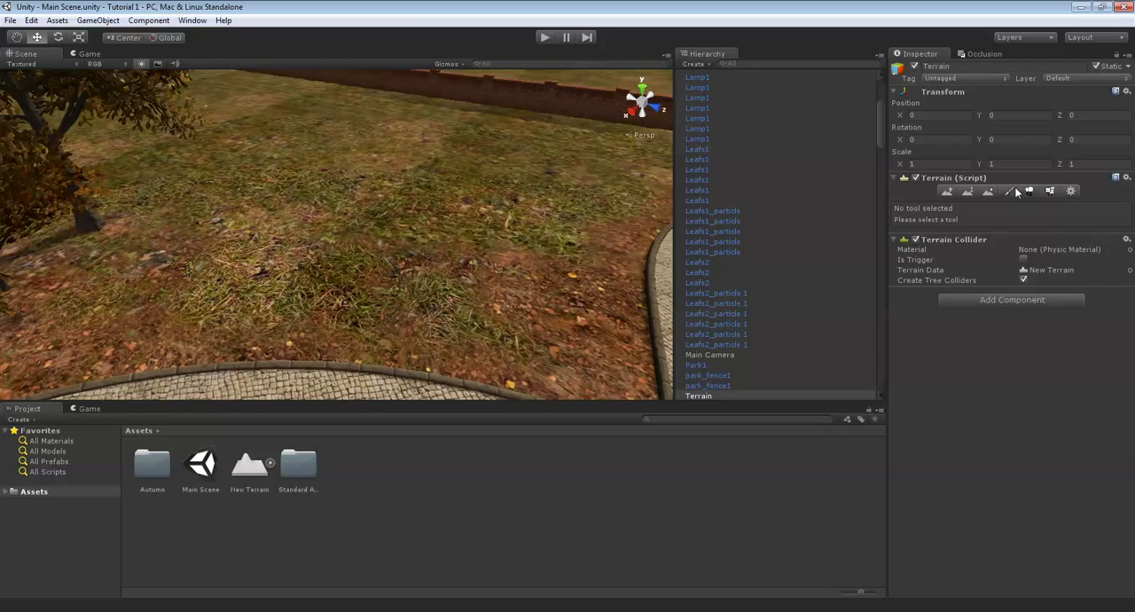
pyautogui.click(1012, 191)
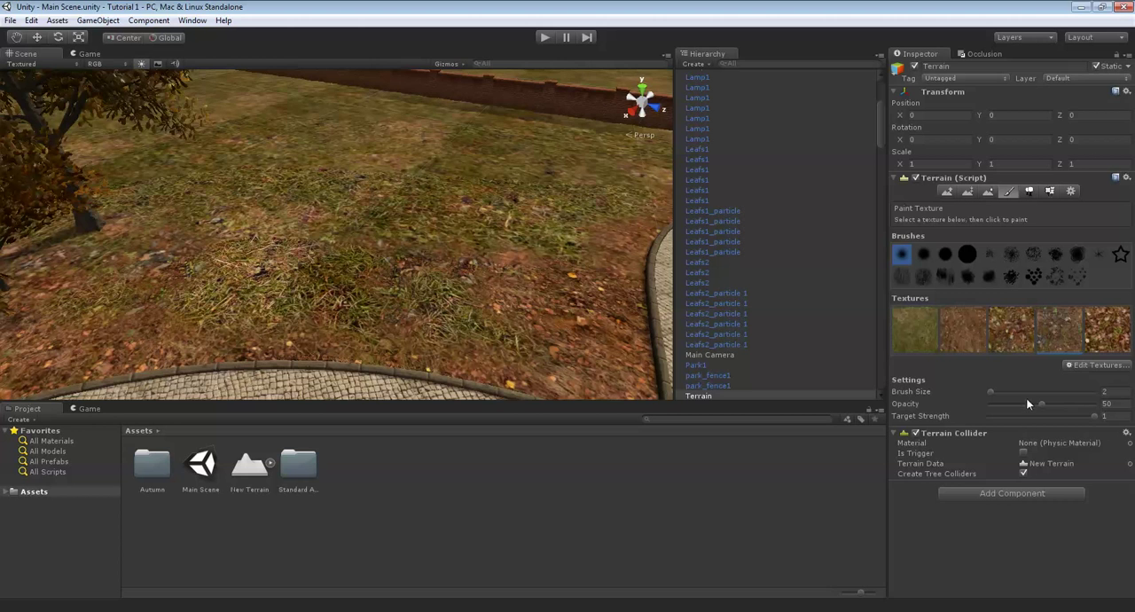
pyautogui.moveTo(1023, 394); pyautogui.dragTo(983, 390)
# - Paint patches of the fourth ground texture over the grass beside the curved paved path
pyautogui.moveTo(413, 231)
pyautogui.mouseDown(button='right')
pyautogui.moveTo(406, 242)
pyautogui.moveTo(445, 293)
pyautogui.mouseUp(button='right')
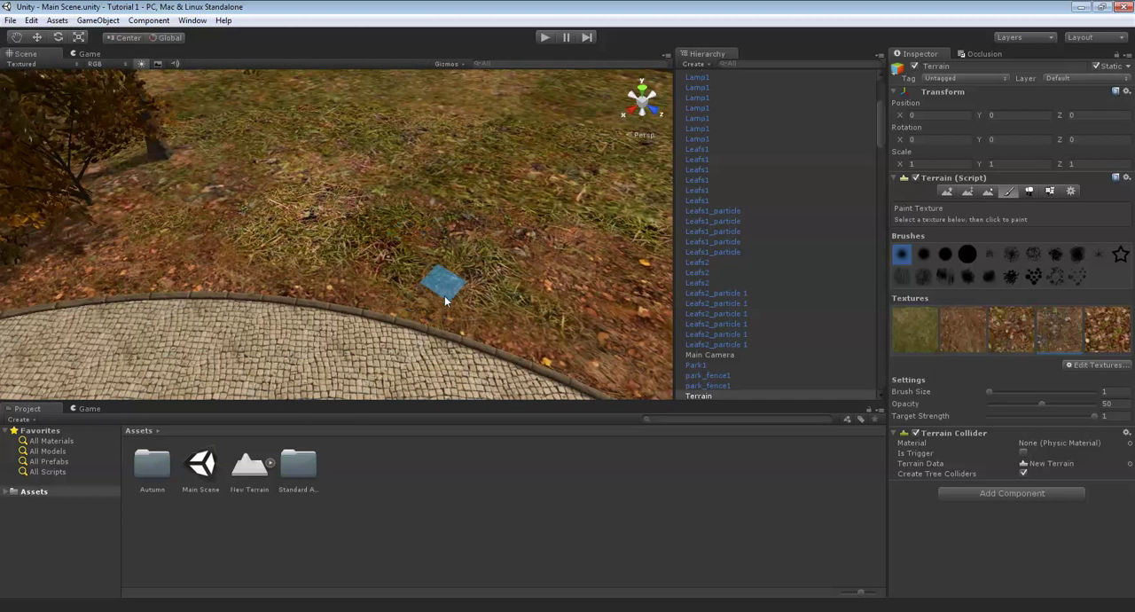
pyautogui.moveTo(445, 295); pyautogui.dragTo(432, 159)
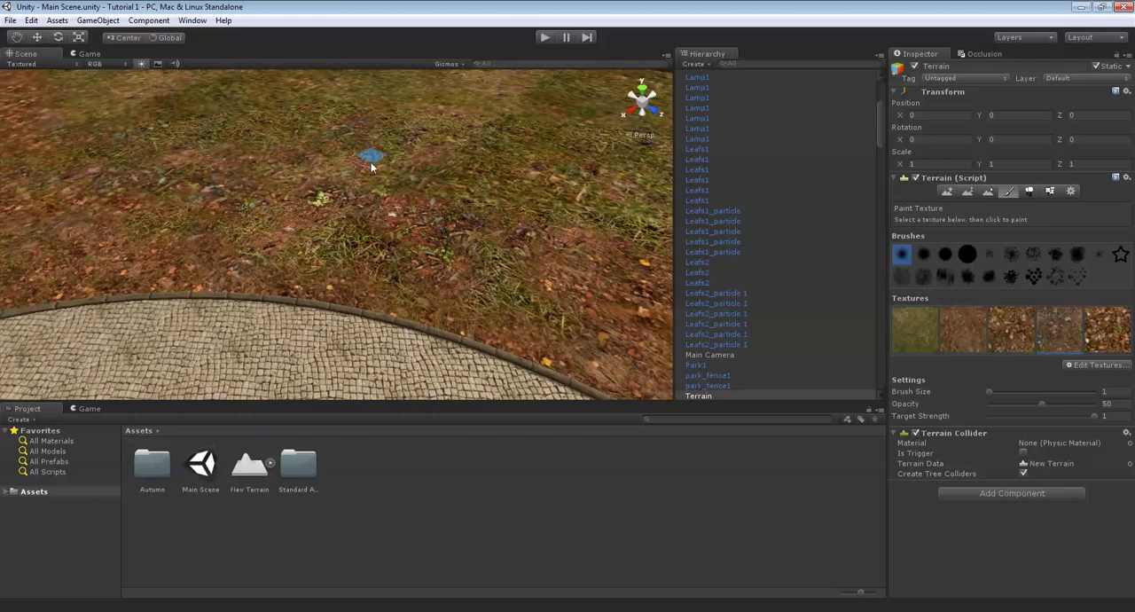
pyautogui.moveTo(551, 203); pyautogui.dragTo(582, 222)
pyautogui.moveTo(519, 213); pyautogui.dragTo(480, 253, button='right')
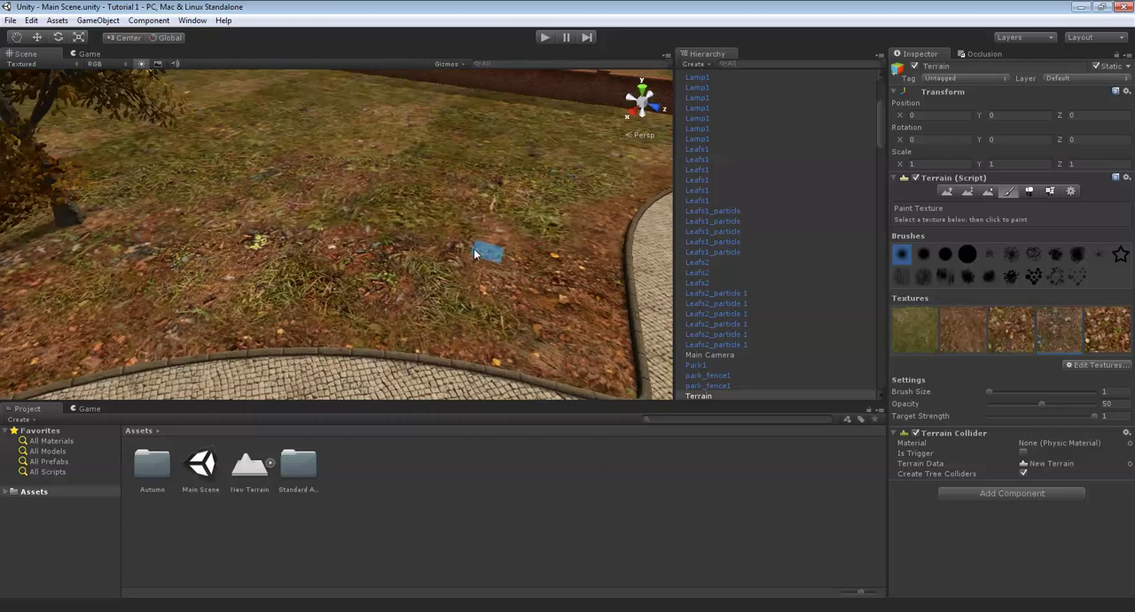
pyautogui.moveTo(480, 253); pyautogui.dragTo(471, 310)
pyautogui.moveTo(471, 310); pyautogui.dragTo(431, 334, button='right')
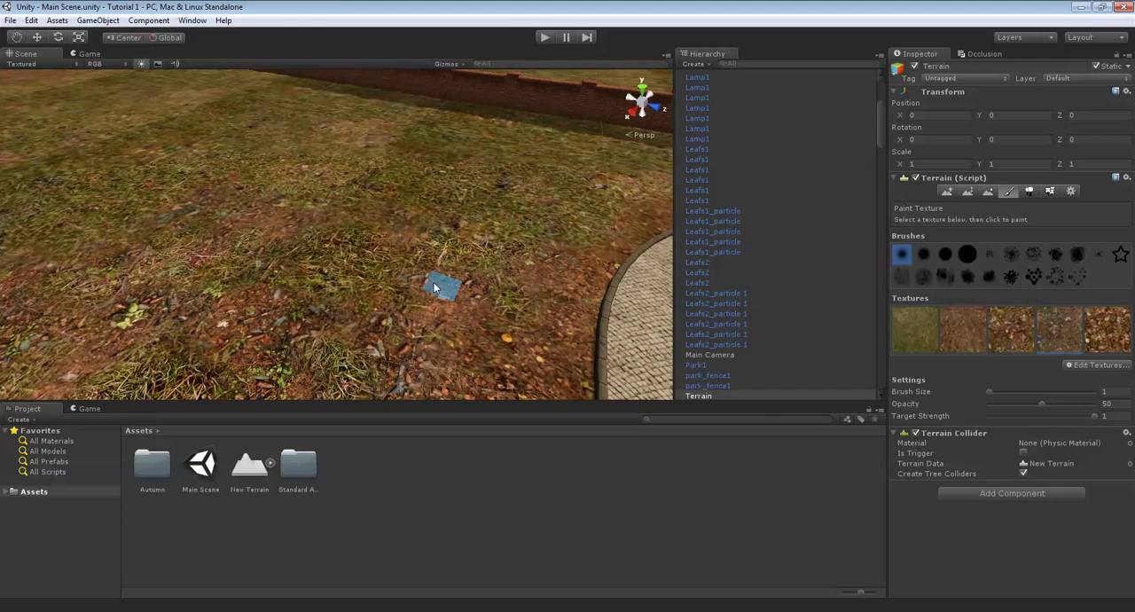
pyautogui.moveTo(454, 242); pyautogui.dragTo(390, 251, button='right')
pyautogui.moveTo(171, 292); pyautogui.dragTo(518, 277, button='right')
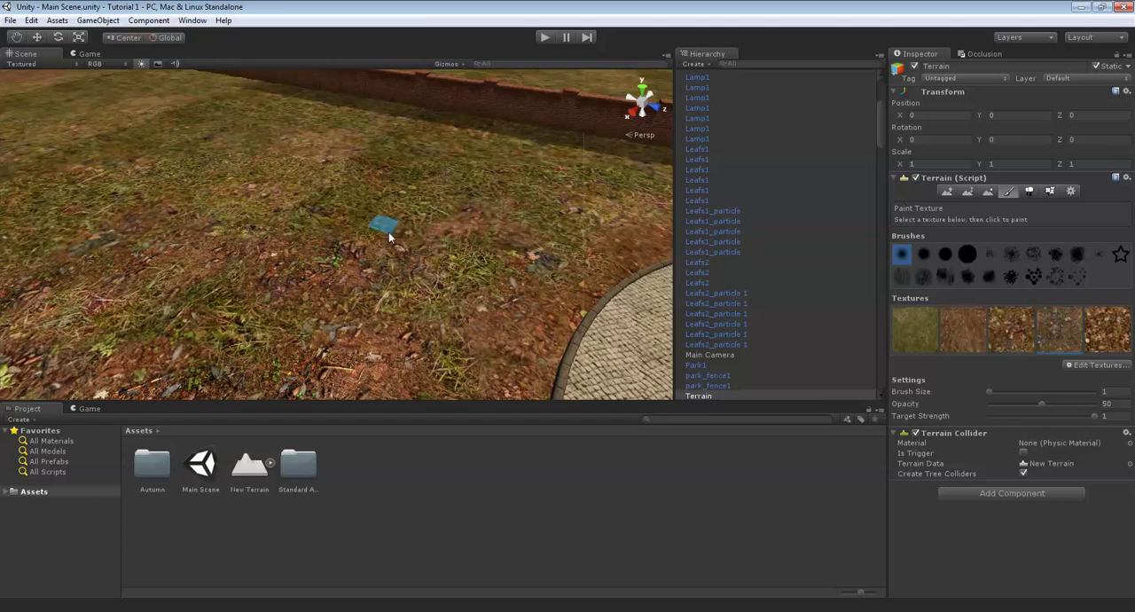
pyautogui.moveTo(349, 249); pyautogui.dragTo(399, 232, button='right')
# - Paint the fifth texture, fallen leaves, over the ground beside the curved path, blending it into the grass
pyautogui.scroll(-2, 437, 230)
pyautogui.scroll(2, 511, 247)
pyautogui.scroll(2, 511, 247)
pyautogui.click(963, 327)
pyautogui.click(1100, 337)
pyautogui.moveTo(470, 191); pyautogui.dragTo(444, 231, button='right')
pyautogui.scroll(2, 392, 284)
pyautogui.moveTo(305, 266); pyautogui.dragTo(321, 337, button='middle')
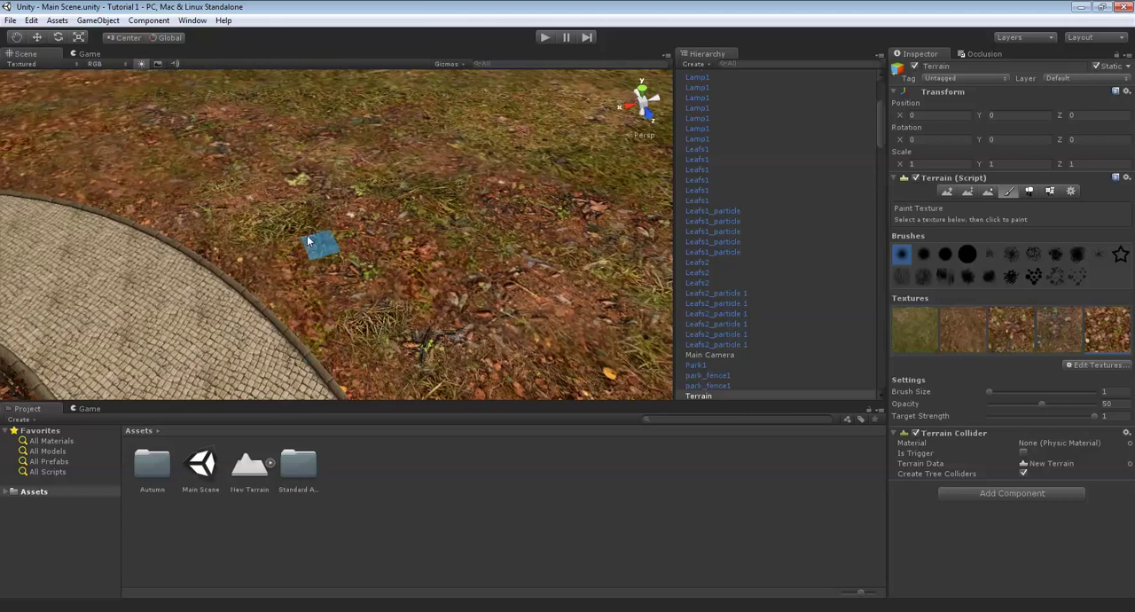
pyautogui.moveTo(313, 200); pyautogui.dragTo(373, 274, button='middle')
pyautogui.moveTo(294, 259); pyautogui.dragTo(339, 260, button='middle')
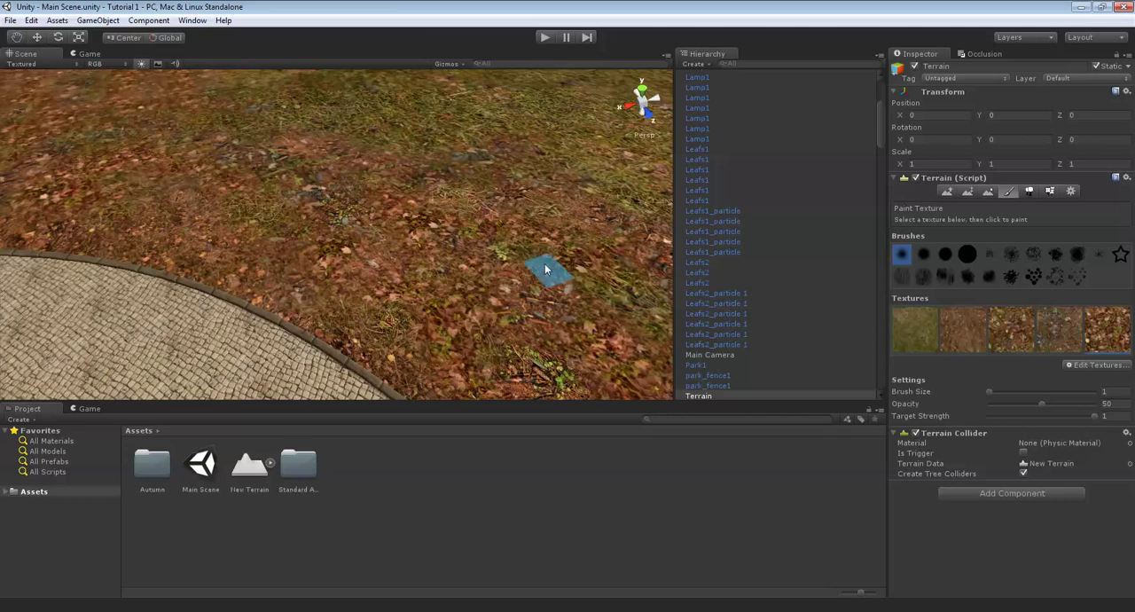
pyautogui.moveTo(335, 206); pyautogui.dragTo(405, 248, button='middle')
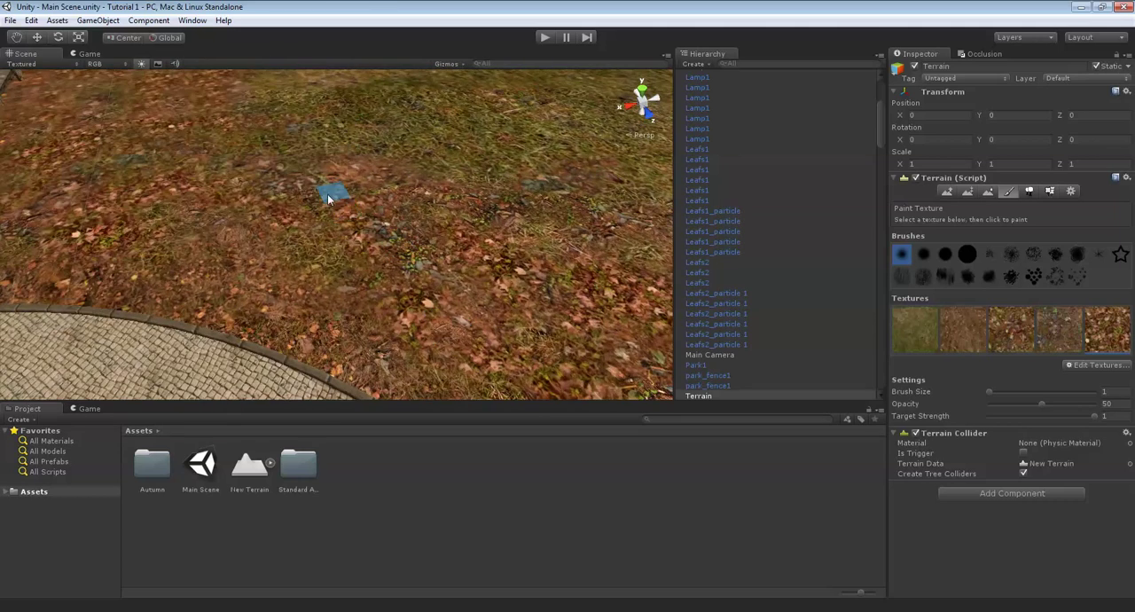
pyautogui.keyDown('alt'); pyautogui.moveTo(307, 244); pyautogui.dragTo(488, 248); pyautogui.keyUp('alt')
pyautogui.moveTo(488, 249); pyautogui.dragTo(390, 297, button='middle')
pyautogui.keyDown('alt'); pyautogui.moveTo(390, 296); pyautogui.dragTo(428, 233); pyautogui.keyUp('alt')
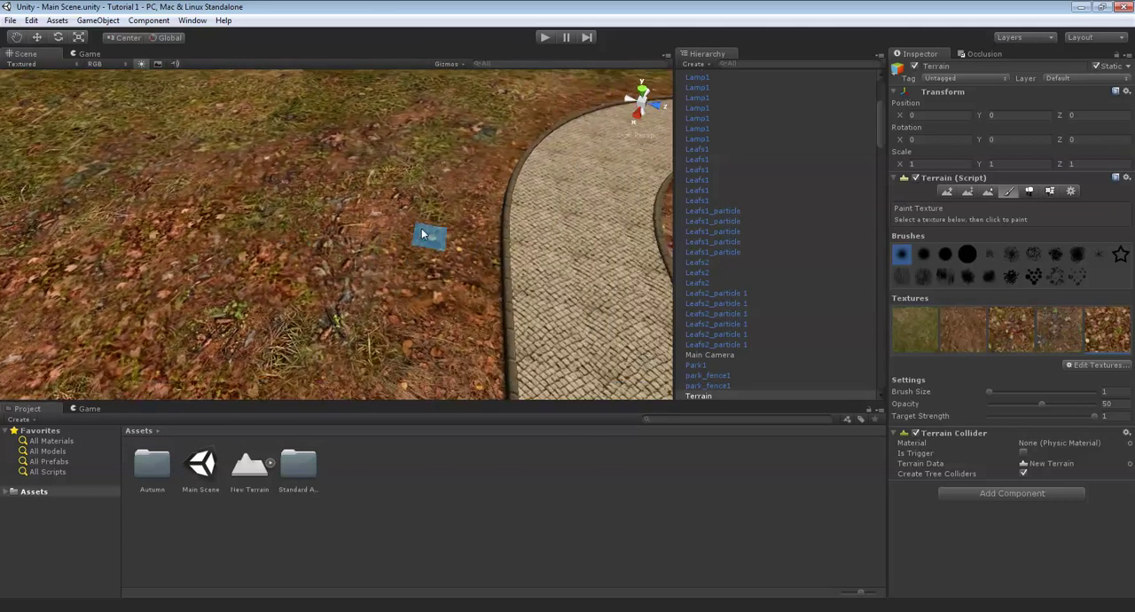
pyautogui.moveTo(428, 234); pyautogui.dragTo(403, 308, button='middle')
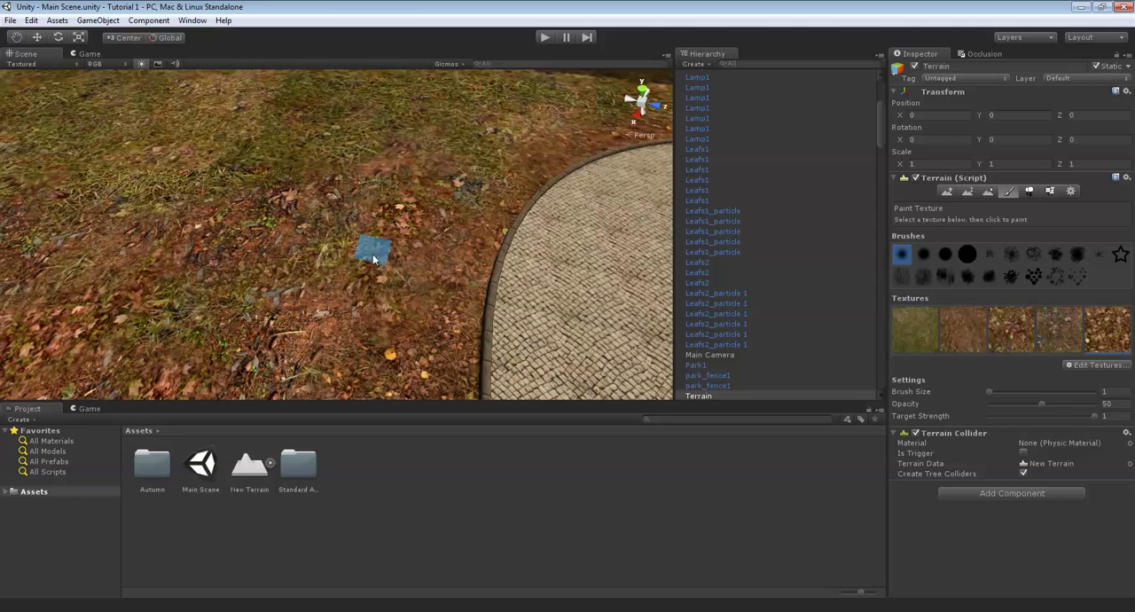
pyautogui.scroll(-3, 259, 321)
pyautogui.moveTo(258, 321); pyautogui.dragTo(488, 312, button='middle')
pyautogui.scroll(2, 422, 273)
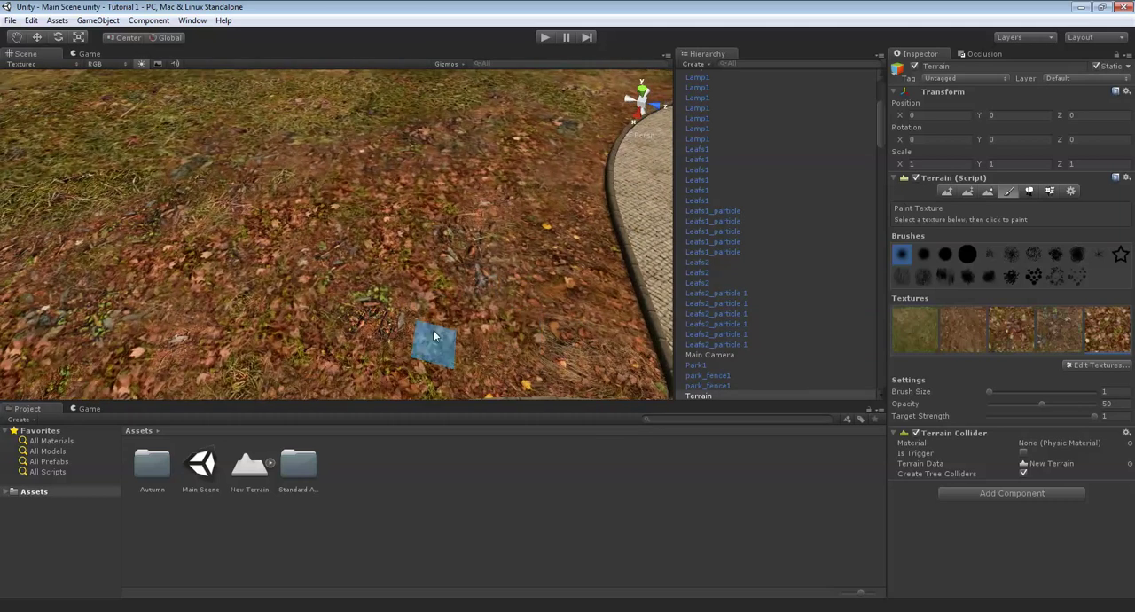
pyautogui.moveTo(435, 335); pyautogui.dragTo(397, 247, button='middle')
pyautogui.scroll(-2, 476, 294)
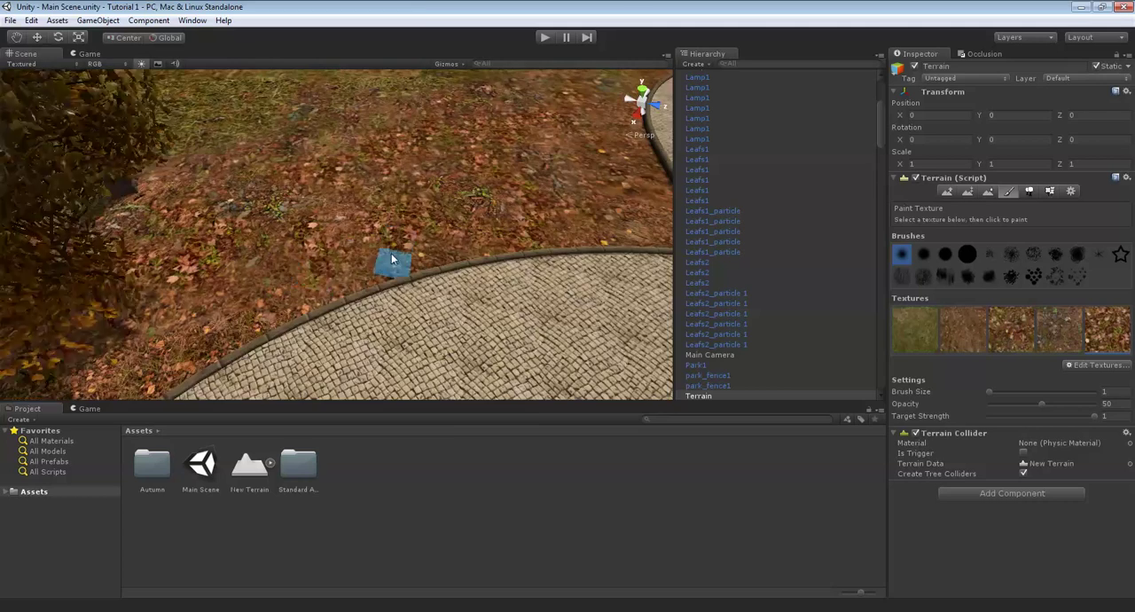
pyautogui.moveTo(393, 259)
pyautogui.keyDown('alt'); pyautogui.mouseDown()
pyautogui.moveTo(370, 230)
pyautogui.moveTo(529, 207)
pyautogui.moveTo(656, 233)
pyautogui.moveTo(381, 233)
pyautogui.mouseUp(); pyautogui.keyUp('alt')
# - Place S_Tree9 trees on the leafy ground beside the path using a tree brush size of 1
pyautogui.click(1029, 191)
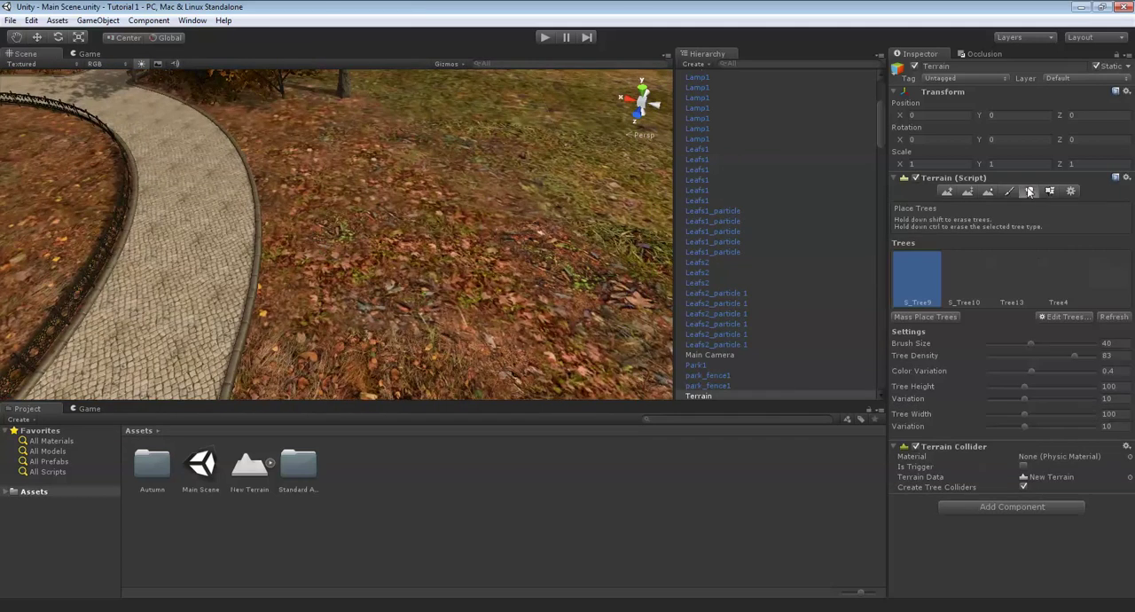
pyautogui.moveTo(537, 283)
pyautogui.keyDown('alt'); pyautogui.mouseDown()
pyautogui.moveTo(347, 188)
pyautogui.moveTo(367, 208)
pyautogui.moveTo(371, 136)
pyautogui.mouseUp(); pyautogui.keyUp('alt')
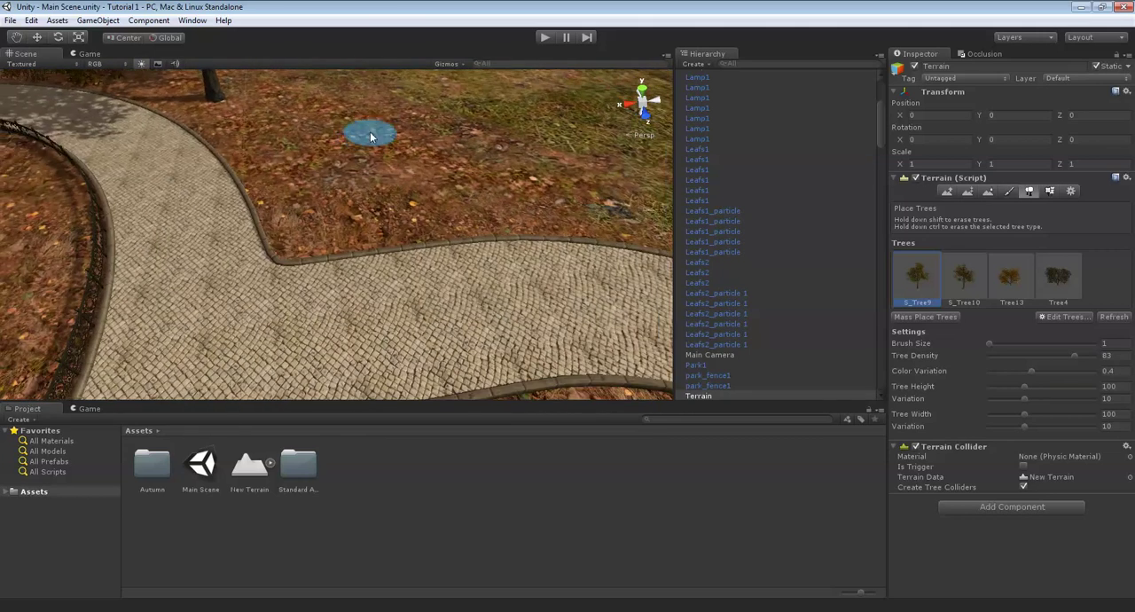
pyautogui.click(446, 209)
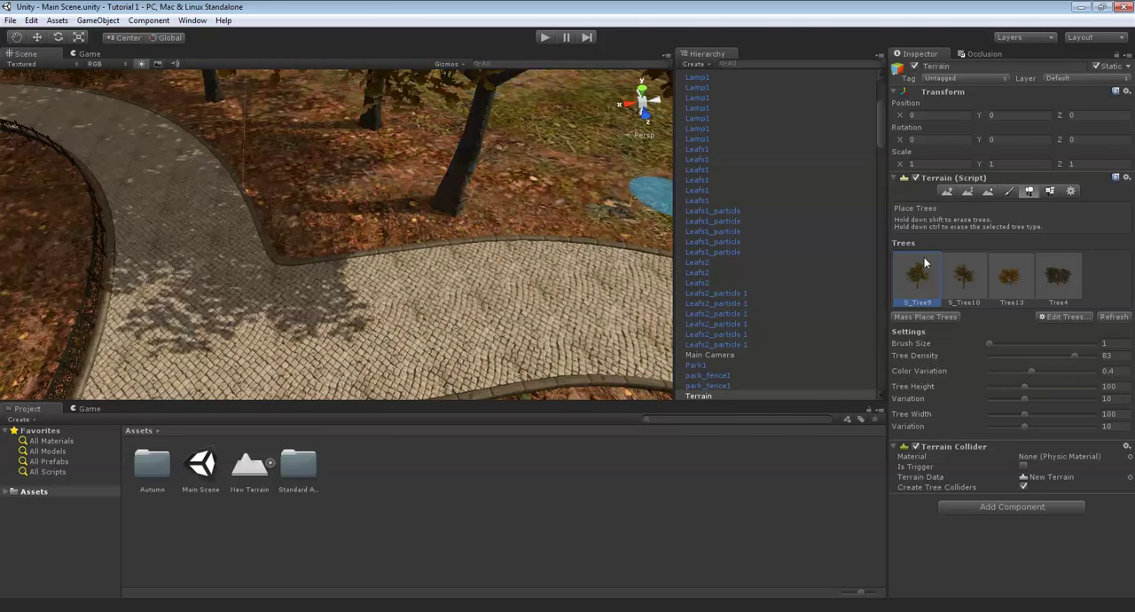
# - Place several S_Tree10 trees among the existing trees along the curved path
pyautogui.press('Up')
pyautogui.press('Left')
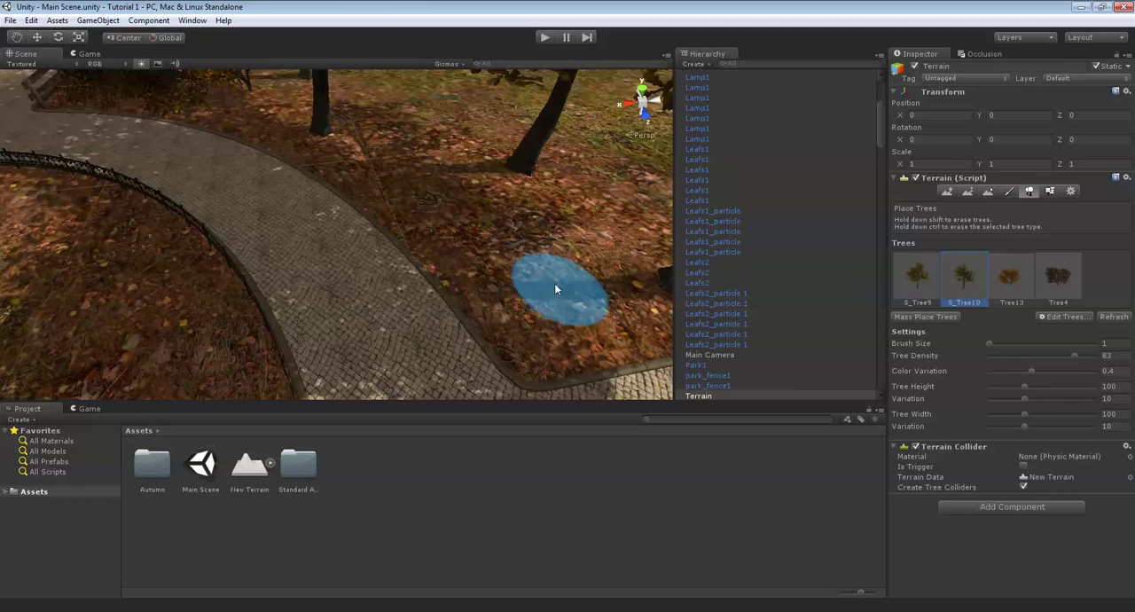
pyautogui.click(513, 279)
pyautogui.press('Up')
pyautogui.press('Left')
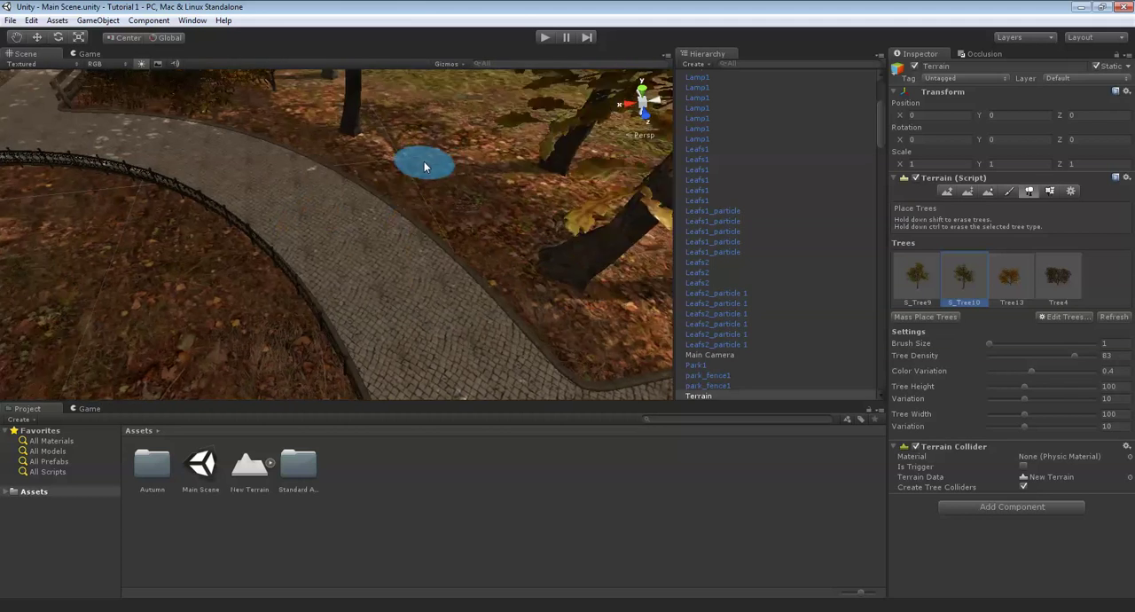
pyautogui.click(485, 211)
pyautogui.press('Up')
pyautogui.click(592, 226)
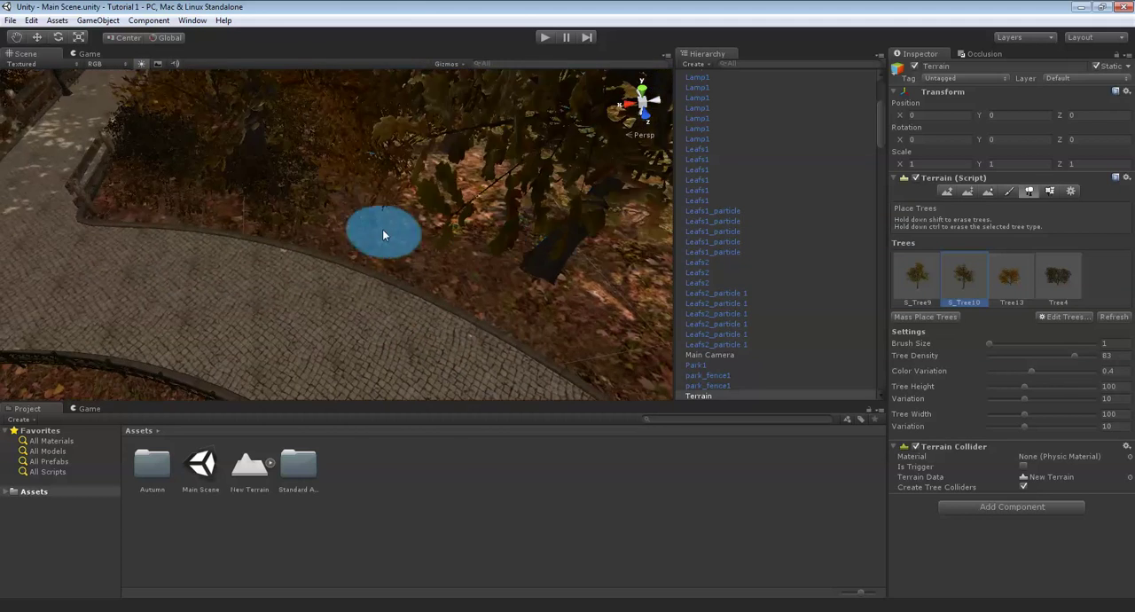
# - Place Tree13 shrubs between the trees beside the path
pyautogui.moveTo(366, 224)
pyautogui.mouseDown(button='right')
pyautogui.moveTo(563, 222)
pyautogui.moveTo(563, 256)
pyautogui.moveTo(537, 245)
pyautogui.moveTo(548, 253)
pyautogui.moveTo(472, 257)
pyautogui.moveTo(351, 212)
pyautogui.moveTo(507, 207)
pyautogui.moveTo(549, 278)
pyautogui.moveTo(531, 227)
pyautogui.moveTo(560, 236)
pyautogui.moveTo(577, 208)
pyautogui.moveTo(502, 197)
pyautogui.moveTo(478, 174)
pyautogui.moveTo(639, 190)
pyautogui.moveTo(451, 208)
pyautogui.moveTo(499, 198)
pyautogui.moveTo(951, 221)
pyautogui.moveTo(1020, 252)
pyautogui.mouseUp(button='right')
pyautogui.press('w')
pyautogui.click(548, 252)
pyautogui.click(1022, 267)
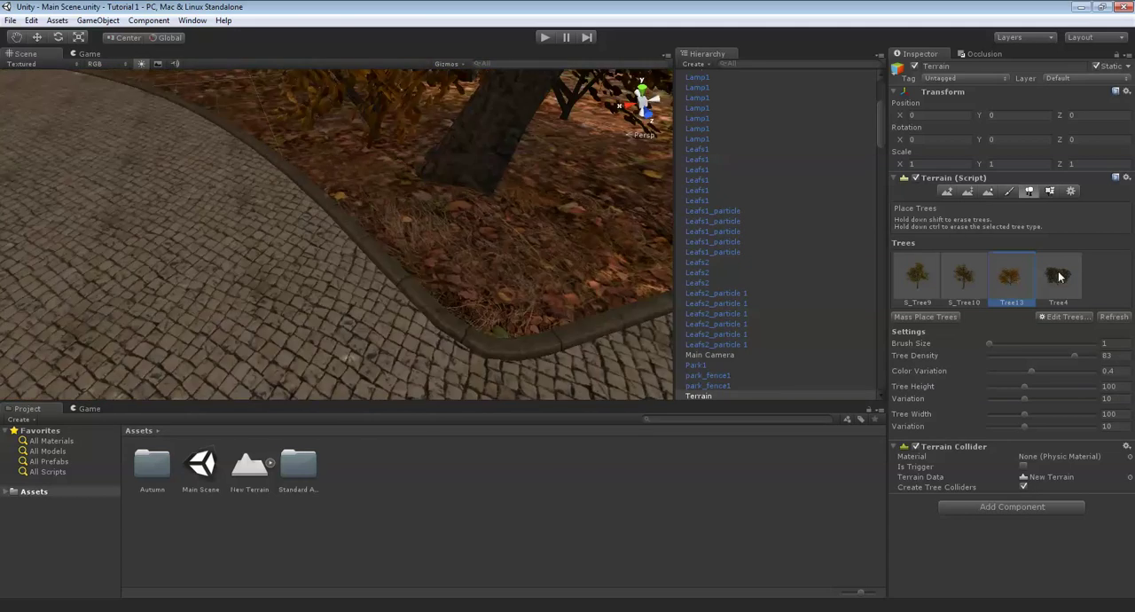
# - Choose Tree4, undo its full-size placement, and set both tree height and tree width to 50
pyautogui.click(1060, 275)
pyautogui.moveTo(640, 242)
pyautogui.mouseDown(button='right')
pyautogui.moveTo(659, 243)
pyautogui.moveTo(450, 217)
pyautogui.moveTo(421, 221)
pyautogui.moveTo(432, 259)
pyautogui.mouseUp(button='right')
pyautogui.hotkey('ctrl', 'z')
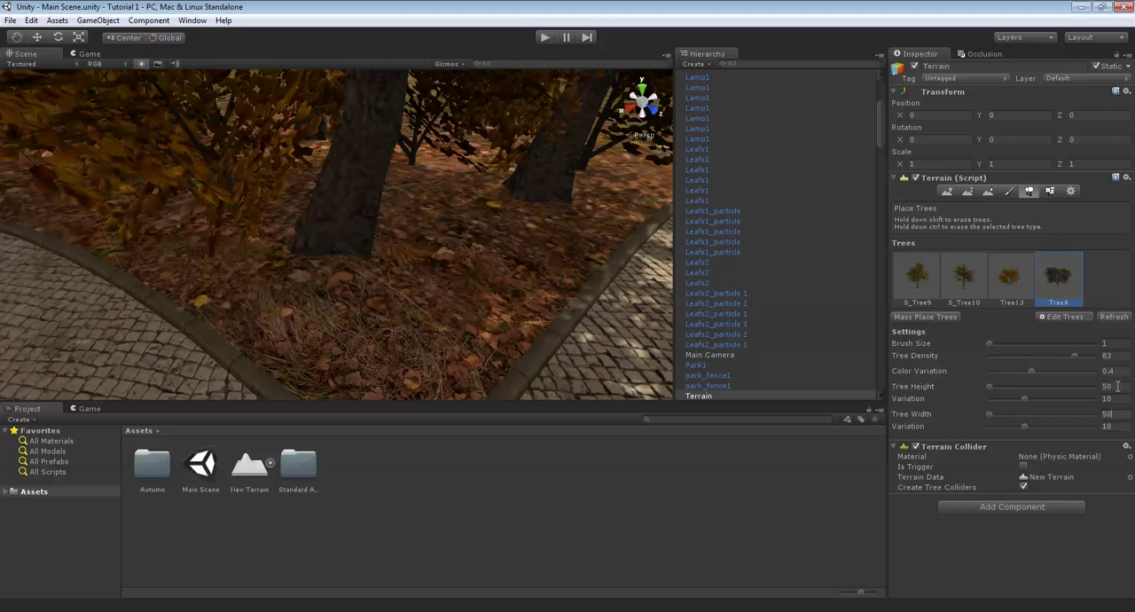
# - Place small Tree4 bushes around the tree trunks and along the edge of the path
pyautogui.moveTo(614, 220); pyautogui.dragTo(592, 235, button='right')
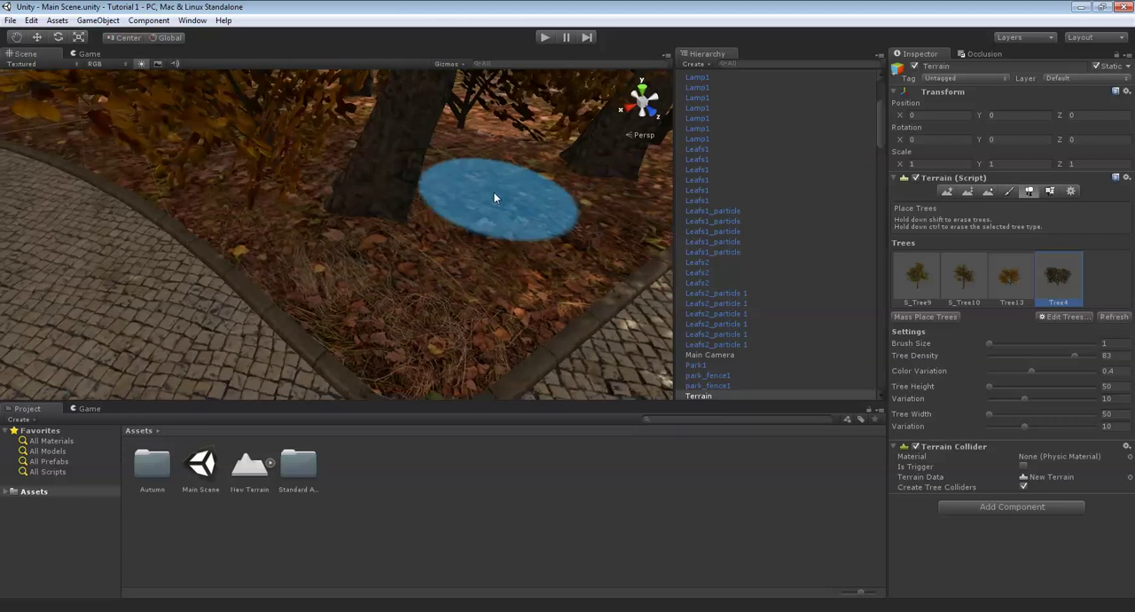
pyautogui.click(522, 207)
pyautogui.moveTo(522, 207)
pyautogui.mouseDown(button='right')
pyautogui.moveTo(486, 166)
pyautogui.moveTo(472, 202)
pyautogui.mouseUp(button='right')
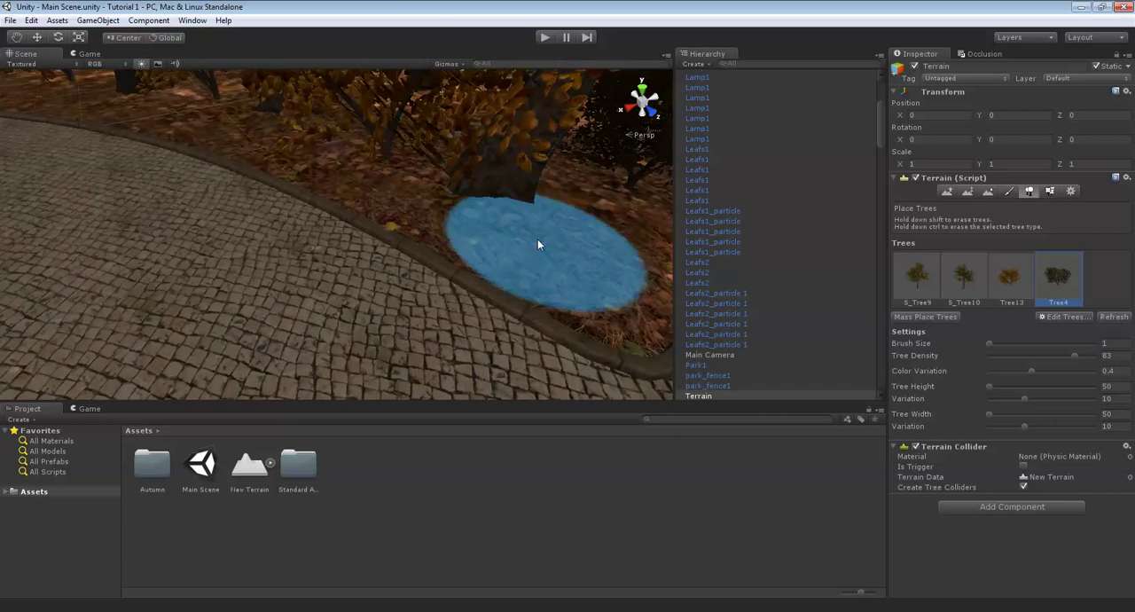
pyautogui.click(538, 245)
pyautogui.moveTo(538, 245)
pyautogui.mouseDown(button='right')
pyautogui.moveTo(515, 208)
pyautogui.moveTo(510, 215)
pyautogui.moveTo(527, 210)
pyautogui.moveTo(543, 228)
pyautogui.moveTo(511, 246)
pyautogui.moveTo(573, 257)
pyautogui.moveTo(554, 219)
pyautogui.moveTo(316, 246)
pyautogui.moveTo(531, 171)
pyautogui.moveTo(364, 176)
pyautogui.moveTo(400, 196)
pyautogui.moveTo(361, 198)
pyautogui.moveTo(391, 200)
pyautogui.moveTo(384, 188)
pyautogui.moveTo(390, 200)
pyautogui.moveTo(579, 243)
pyautogui.mouseUp(button='right')
pyautogui.click(509, 216)
pyautogui.click(543, 228)
pyautogui.click(514, 243)
pyautogui.click(554, 219)
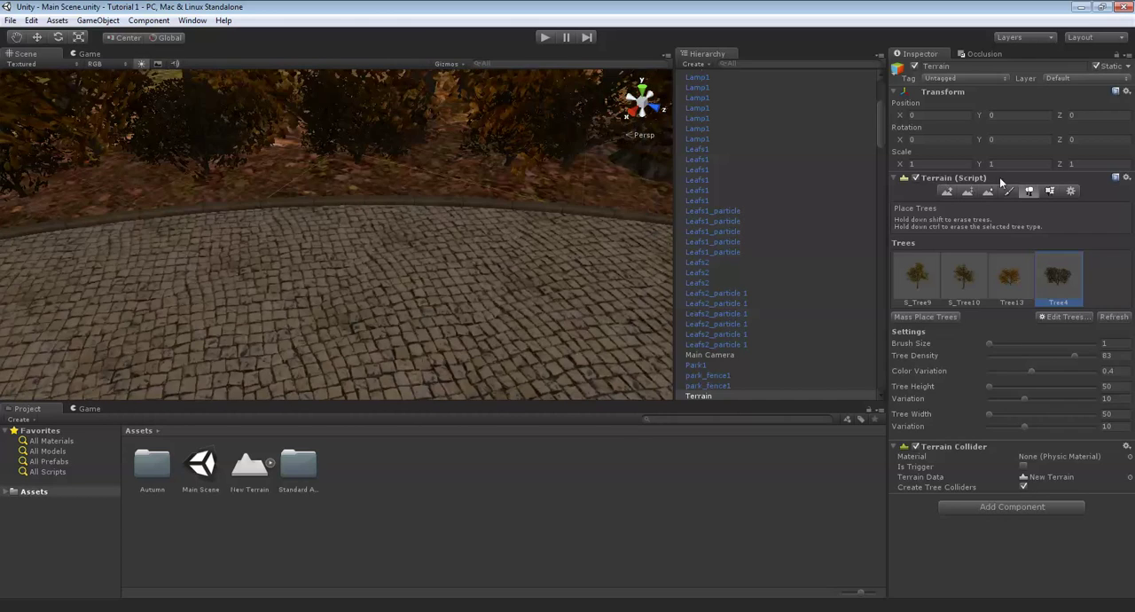
# - Paint grass1 details along the path's edge with a brush size of 3 and opacity of 0.1
pyautogui.click(1050, 191)
pyautogui.click(1105, 405)
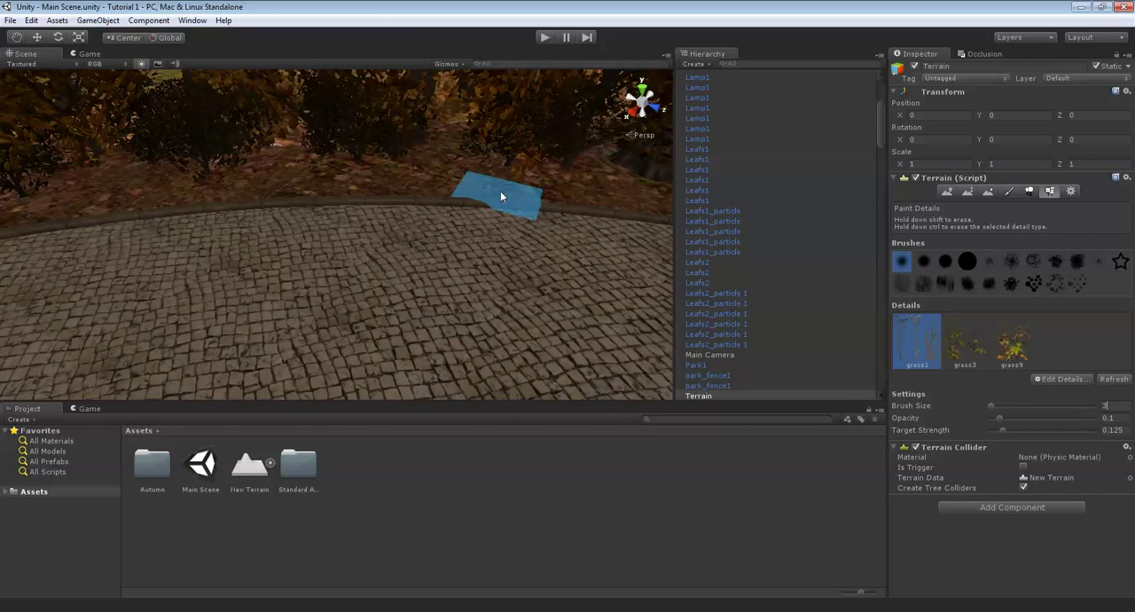
pyautogui.moveTo(501, 197)
pyautogui.mouseDown(button='right')
pyautogui.moveTo(654, 266)
pyautogui.moveTo(546, 209)
pyautogui.moveTo(492, 147)
pyautogui.moveTo(464, 210)
pyautogui.moveTo(470, 235)
pyautogui.moveTo(424, 230)
pyautogui.moveTo(498, 257)
pyautogui.moveTo(508, 202)
pyautogui.moveTo(483, 224)
pyautogui.moveTo(479, 196)
pyautogui.moveTo(412, 213)
pyautogui.moveTo(389, 184)
pyautogui.moveTo(406, 162)
pyautogui.moveTo(324, 169)
pyautogui.moveTo(378, 161)
pyautogui.mouseUp(button='right')
pyautogui.moveTo(486, 214); pyautogui.dragTo(601, 212, button='right')
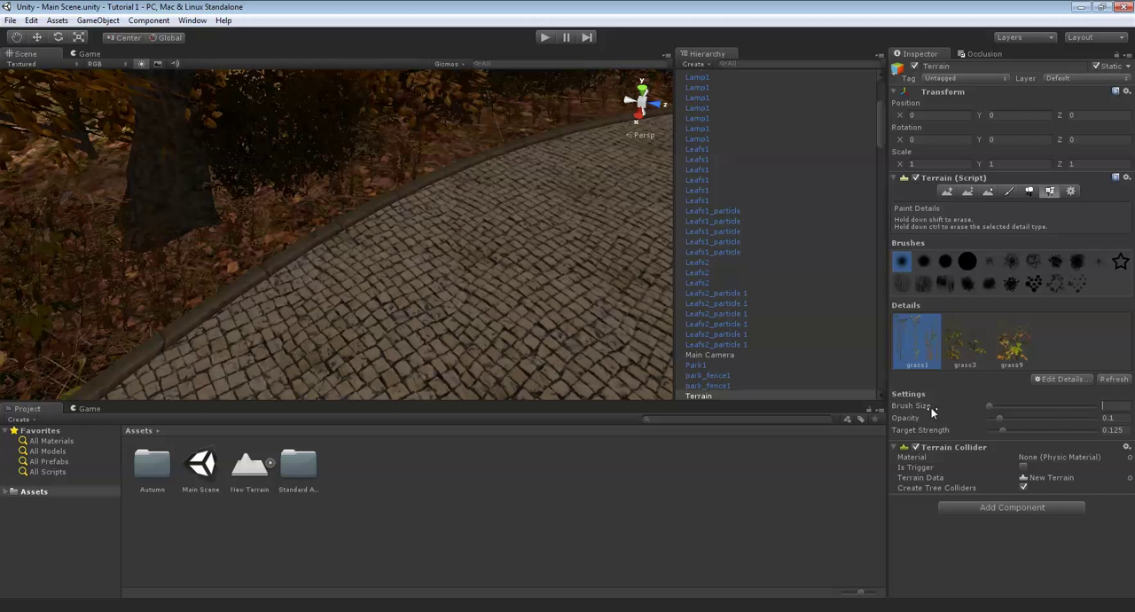
# - Paint grass3 details under the trees using the large solid round brush at size 7
pyautogui.click(973, 257)
pyautogui.click(964, 340)
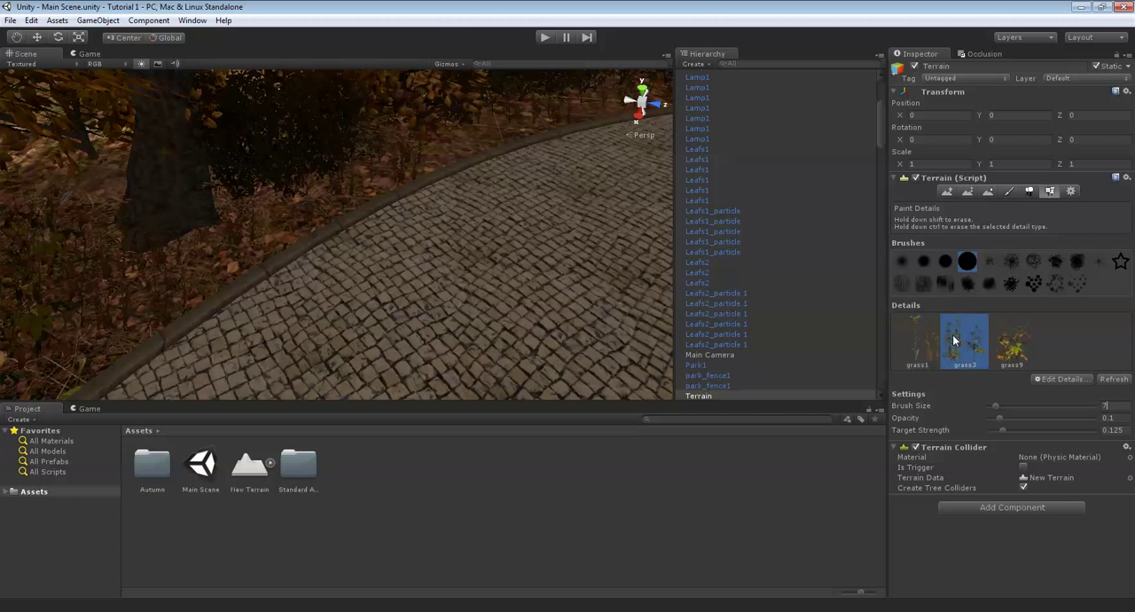
pyautogui.moveTo(416, 133); pyautogui.dragTo(455, 151, button='right')
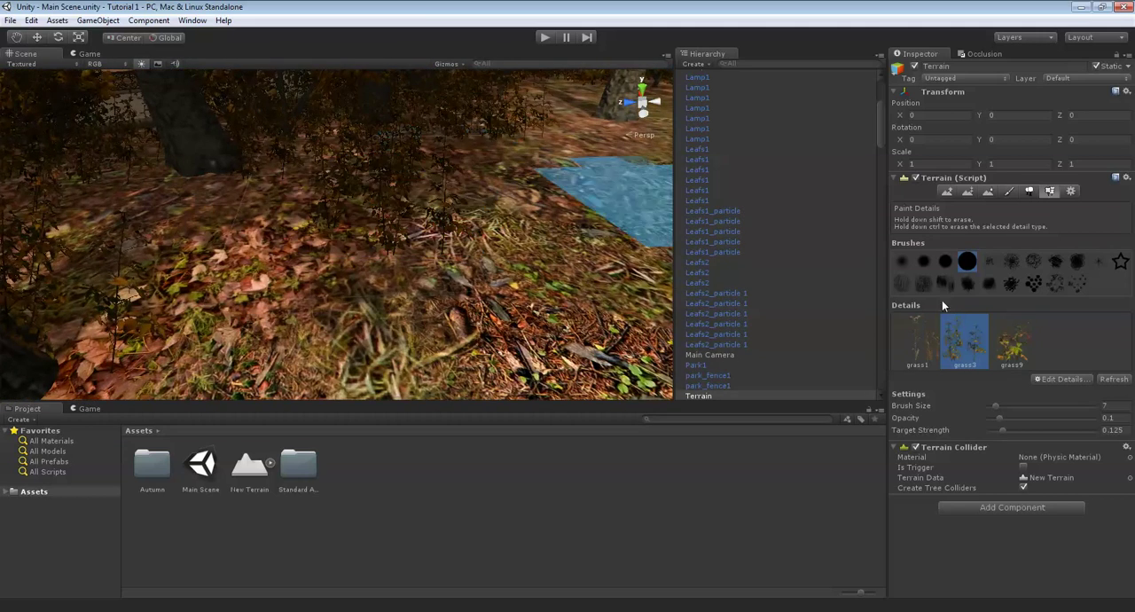
# - Paint grass9 details on the leafy ground between the trees with the size 7 brush
pyautogui.moveTo(497, 232)
pyautogui.mouseDown(button='right')
pyautogui.moveTo(482, 157)
pyautogui.moveTo(508, 133)
pyautogui.mouseUp(button='right')
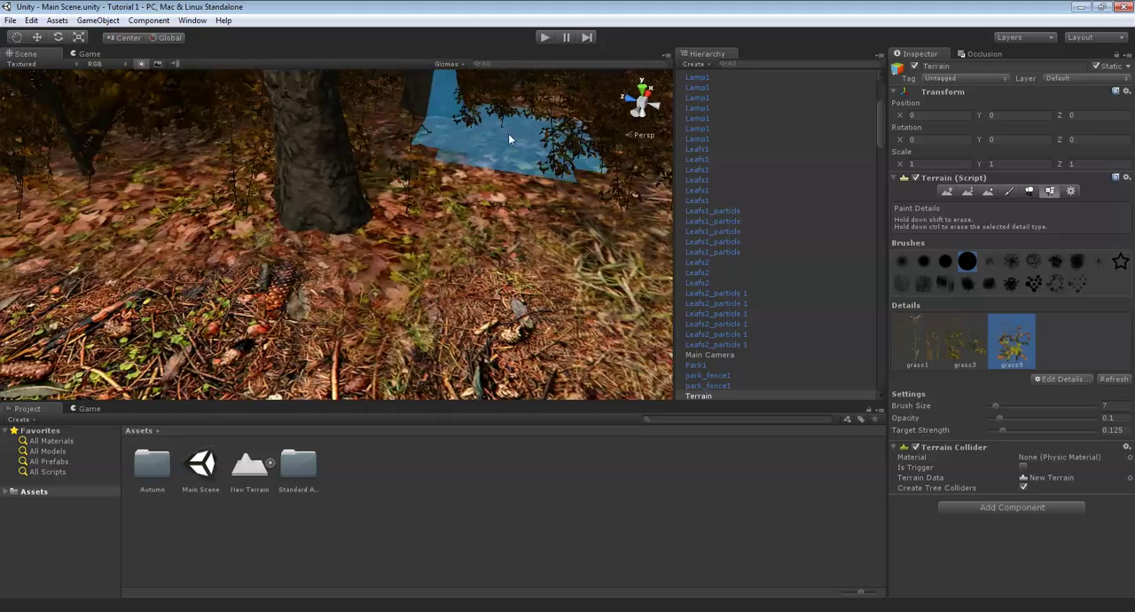
pyautogui.moveTo(282, 155); pyautogui.dragTo(275, 171, button='right')
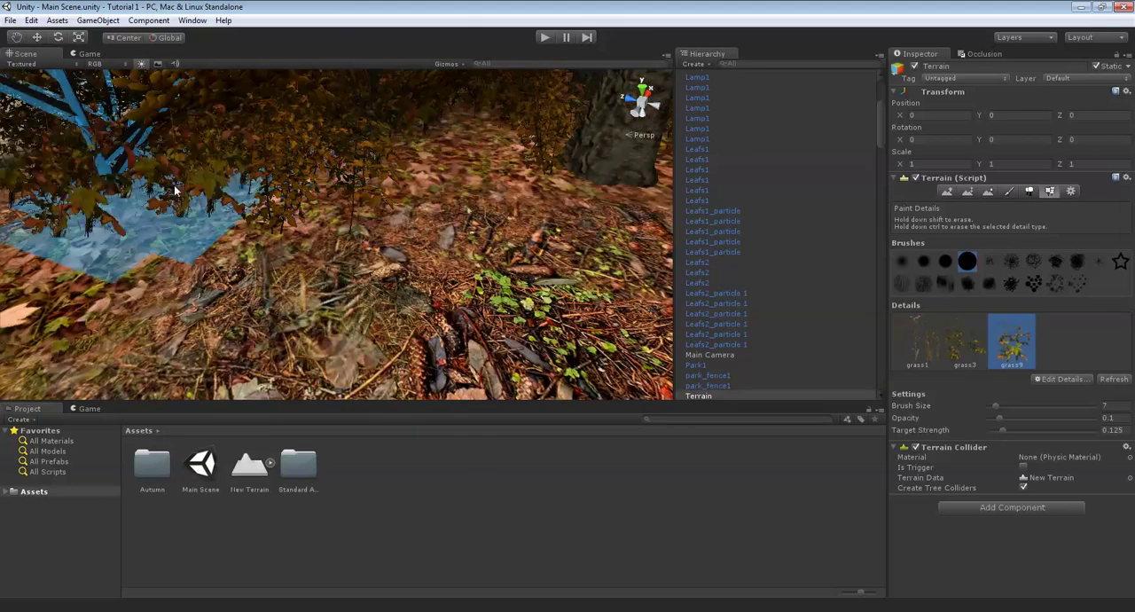
pyautogui.moveTo(175, 189)
pyautogui.mouseDown(button='right')
pyautogui.moveTo(422, 182)
pyautogui.moveTo(417, 218)
pyautogui.moveTo(366, 155)
pyautogui.moveTo(397, 163)
pyautogui.moveTo(465, 150)
pyautogui.moveTo(459, 162)
pyautogui.moveTo(279, 210)
pyautogui.moveTo(400, 188)
pyautogui.moveTo(658, 200)
pyautogui.moveTo(626, 219)
pyautogui.moveTo(516, 157)
pyautogui.moveTo(584, 216)
pyautogui.mouseUp(button='right')
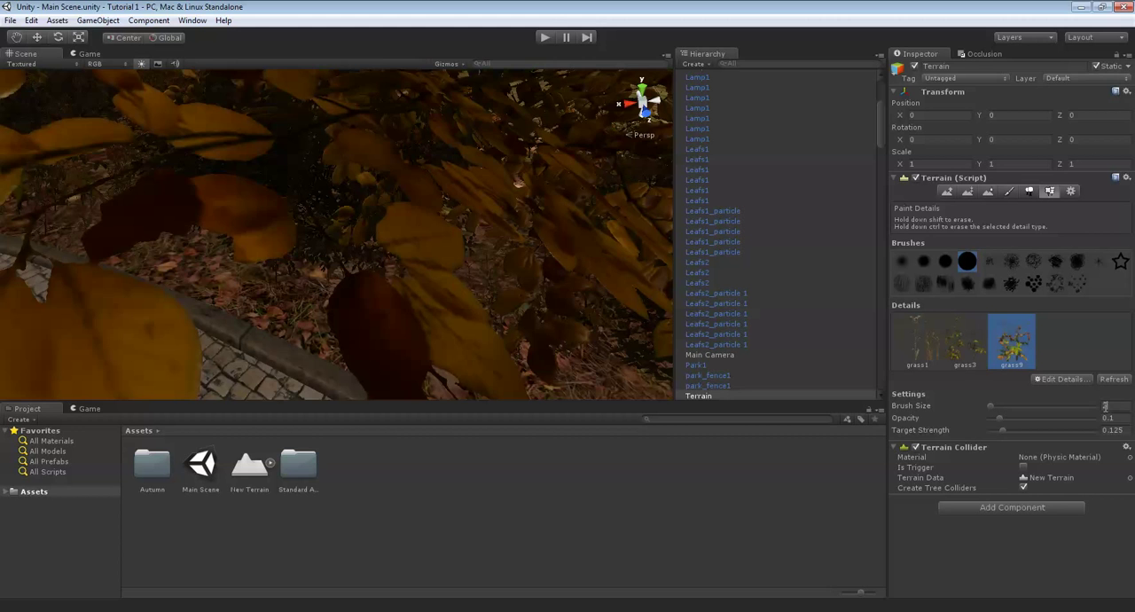
# - Reduce the detail brush size to 2 and paint grass9 along the path's border and corner
pyautogui.moveTo(171, 261)
pyautogui.mouseDown(button='right')
pyautogui.moveTo(315, 238)
pyautogui.moveTo(452, 246)
pyautogui.moveTo(299, 251)
pyautogui.mouseUp(button='right')
pyautogui.moveTo(407, 309)
pyautogui.mouseDown(button='right')
pyautogui.moveTo(550, 395)
pyautogui.moveTo(239, 242)
pyautogui.mouseUp(button='right')
pyautogui.moveTo(407, 286); pyautogui.dragTo(339, 284, button='middle')
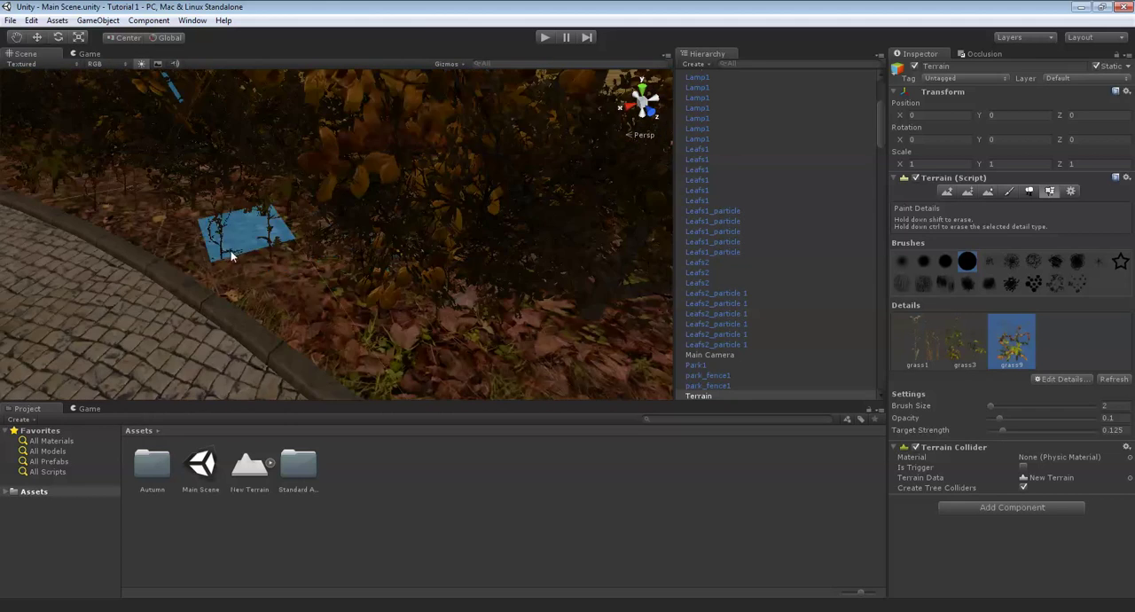
pyautogui.moveTo(271, 301)
pyautogui.mouseDown(button='middle')
pyautogui.moveTo(411, 329)
pyautogui.moveTo(318, 234)
pyautogui.mouseUp(button='middle')
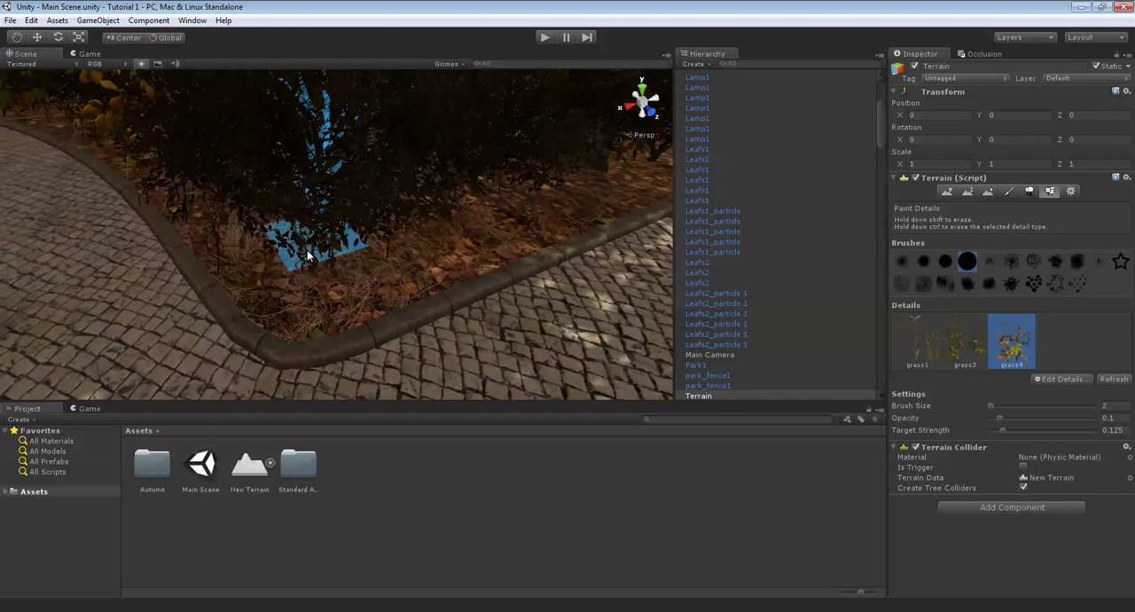
# - Paint grass9 details with the size 2 brush at the path's corner and along the leafy border under the trees
pyautogui.moveTo(374, 274)
pyautogui.mouseDown(button='middle')
pyautogui.moveTo(286, 275)
pyautogui.moveTo(316, 255)
pyautogui.moveTo(283, 240)
pyautogui.mouseUp(button='middle')
pyautogui.moveTo(539, 211); pyautogui.dragTo(328, 174, button='right')
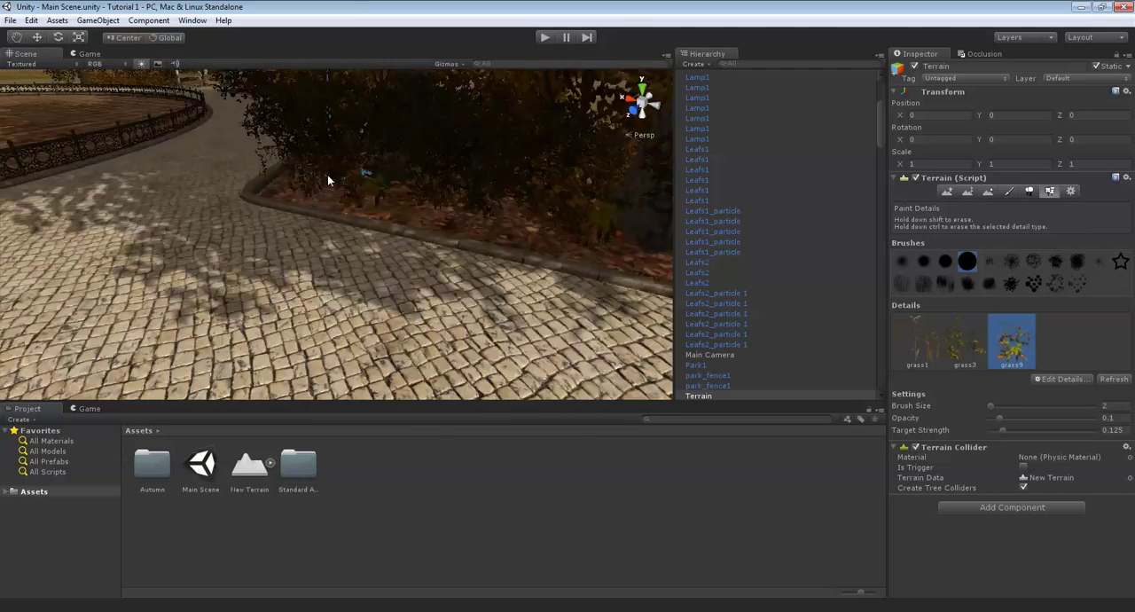
pyautogui.scroll(-7, 407, 193)
pyautogui.scroll(7, 406, 204)
pyautogui.scroll(4, 406, 213)
pyautogui.moveTo(406, 212); pyautogui.dragTo(513, 257, button='right')
# - Inspect the planted borders along the paved path, its bends and the wooden-fenced walkway
pyautogui.scroll(3, 385, 241)
pyautogui.scroll(-7, 360, 252)
pyautogui.scroll(3, 360, 252)
pyautogui.scroll(6, 451, 266)
pyautogui.scroll(-6, 369, 222)
pyautogui.press('Up')
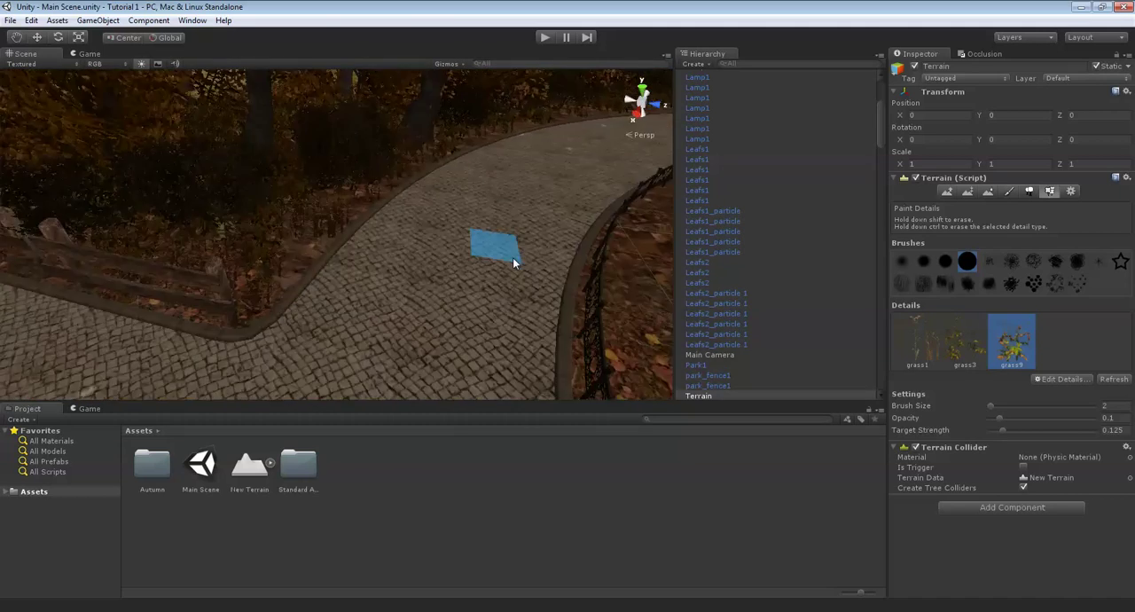
pyautogui.press('Right')
pyautogui.press('Right')
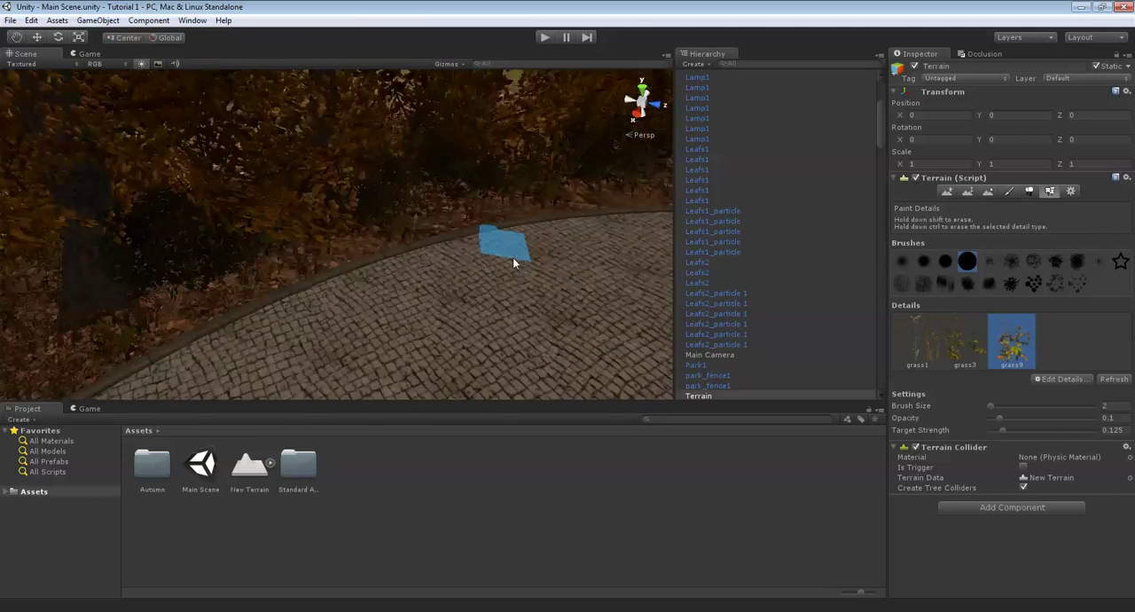
pyautogui.moveTo(603, 219); pyautogui.dragTo(272, 171, button='right')
pyautogui.press('Up')
pyautogui.moveTo(322, 198); pyautogui.dragTo(412, 274, button='right')
pyautogui.press('Up')
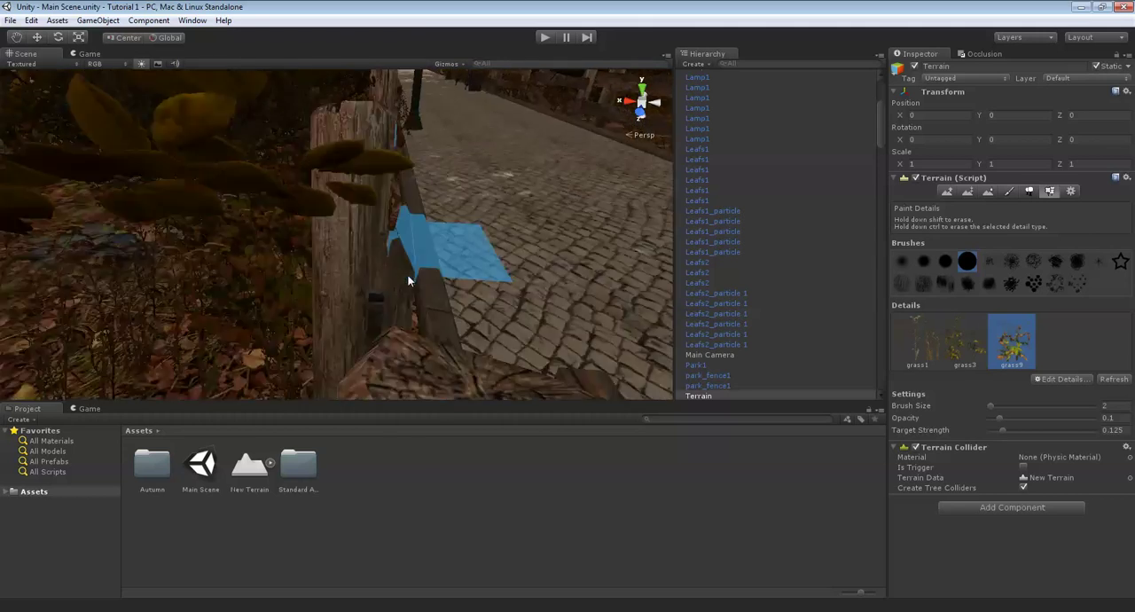
pyautogui.press('Down')
pyautogui.scroll(6, 408, 276)
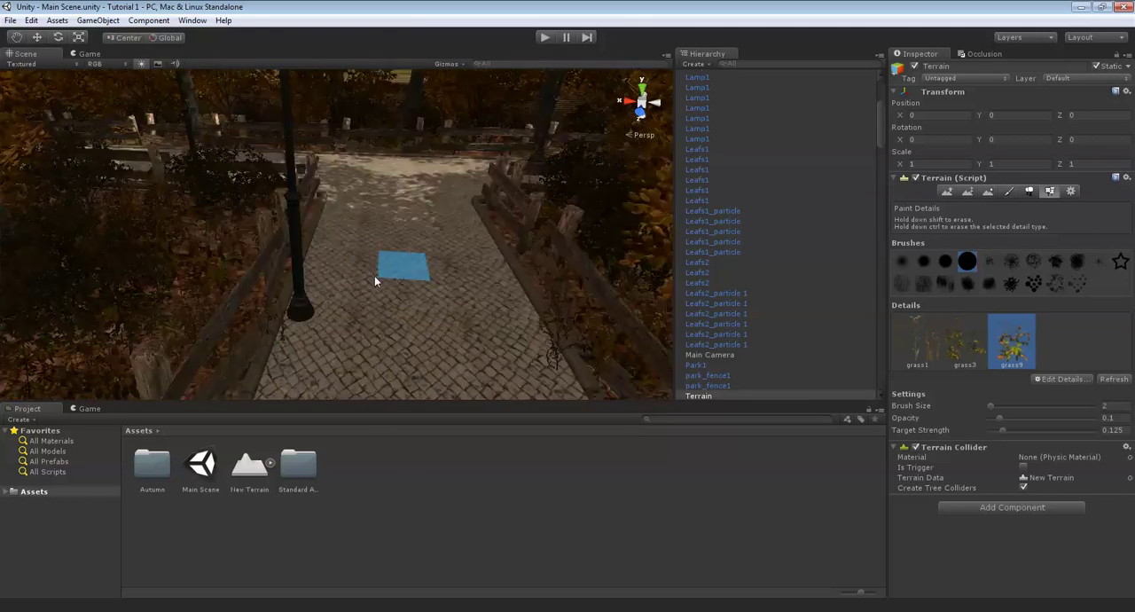
pyautogui.moveTo(374, 276); pyautogui.dragTo(511, 293, button='right')
pyautogui.scroll(-5, 355, 292)
pyautogui.scroll(-10, 355, 291)
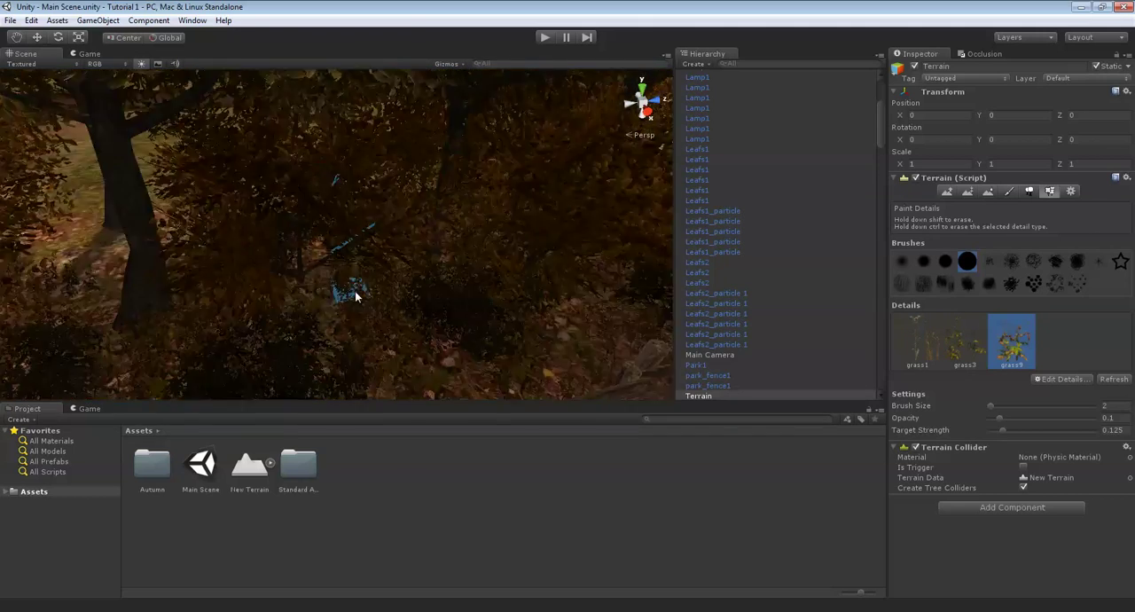
pyautogui.scroll(-8, 355, 292)
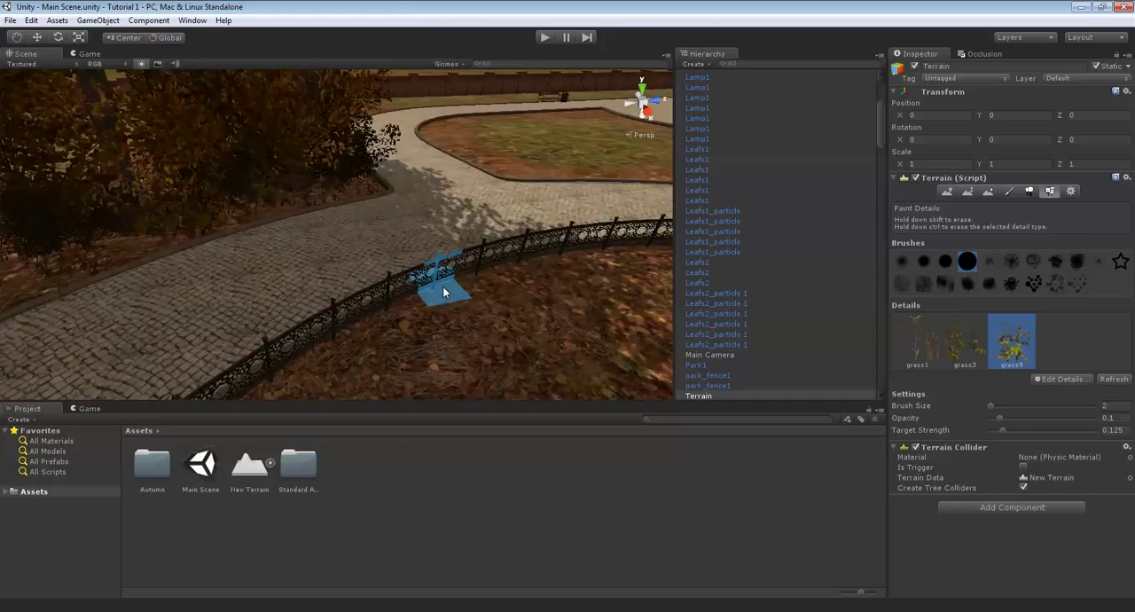
# - Examine the lamp-lined walkway between the wooden fences and the leafy ground inside the iron-fenced circular bed
pyautogui.scroll(4, 532, 252)
pyautogui.moveTo(549, 244); pyautogui.dragTo(620, 212, button='right')
pyautogui.scroll(-6, 556, 257)
pyautogui.scroll(3, 563, 247)
pyautogui.scroll(5, 343, 245)
pyautogui.moveTo(408, 222); pyautogui.dragTo(459, 244, button='right')
pyautogui.scroll(8, 459, 245)
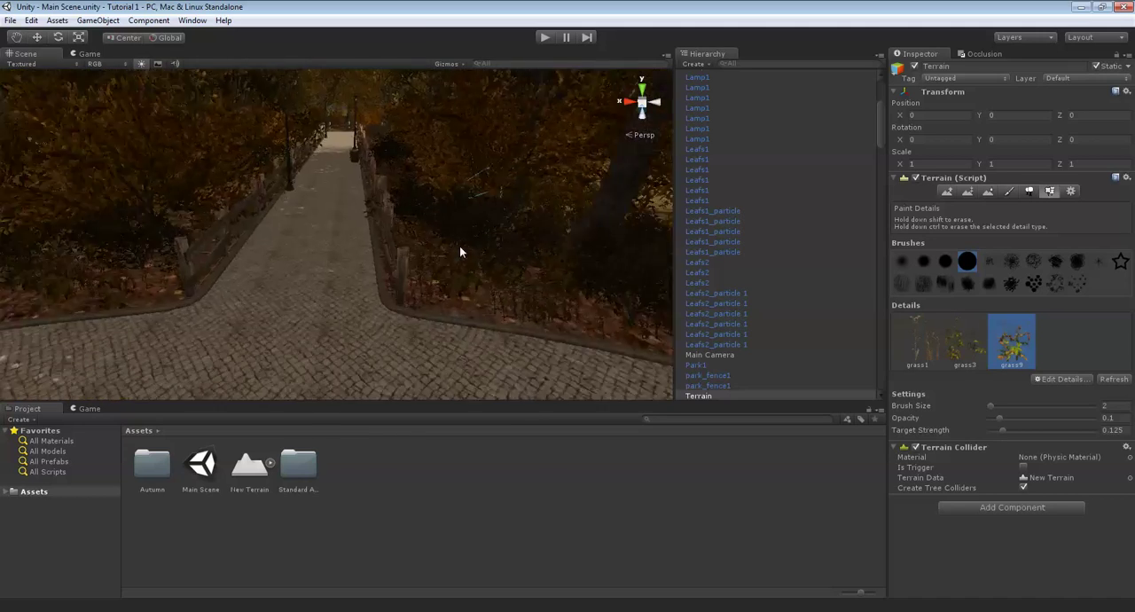
pyautogui.scroll(10, 455, 247)
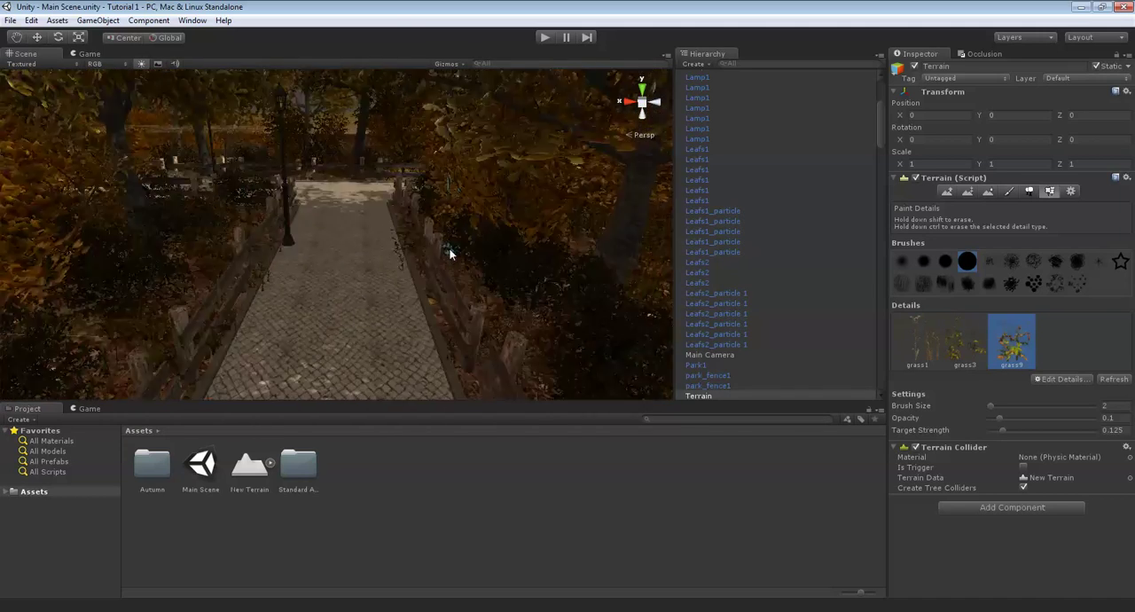
pyautogui.moveTo(450, 254)
pyautogui.mouseDown(button='right')
pyautogui.moveTo(279, 271)
pyautogui.moveTo(311, 245)
pyautogui.moveTo(350, 241)
pyautogui.moveTo(411, 192)
pyautogui.moveTo(375, 240)
pyautogui.moveTo(479, 259)
pyautogui.moveTo(366, 190)
pyautogui.moveTo(408, 195)
pyautogui.moveTo(383, 194)
pyautogui.mouseUp(button='right')
pyautogui.scroll(10, 381, 194)
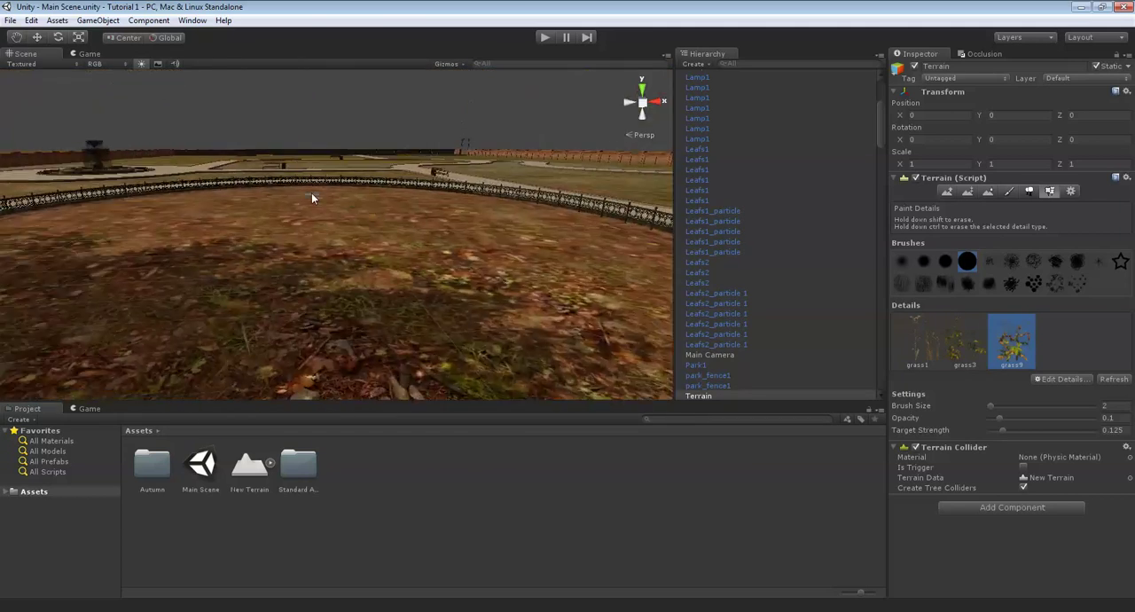
pyautogui.moveTo(313, 197); pyautogui.dragTo(485, 204, button='right')
pyautogui.scroll(-3, 420, 288)
pyautogui.scroll(-4, 421, 286)
pyautogui.scroll(4, 485, 204)
pyautogui.scroll(4, 466, 214)
pyautogui.moveTo(185, 163); pyautogui.dragTo(512, 154, button='right')
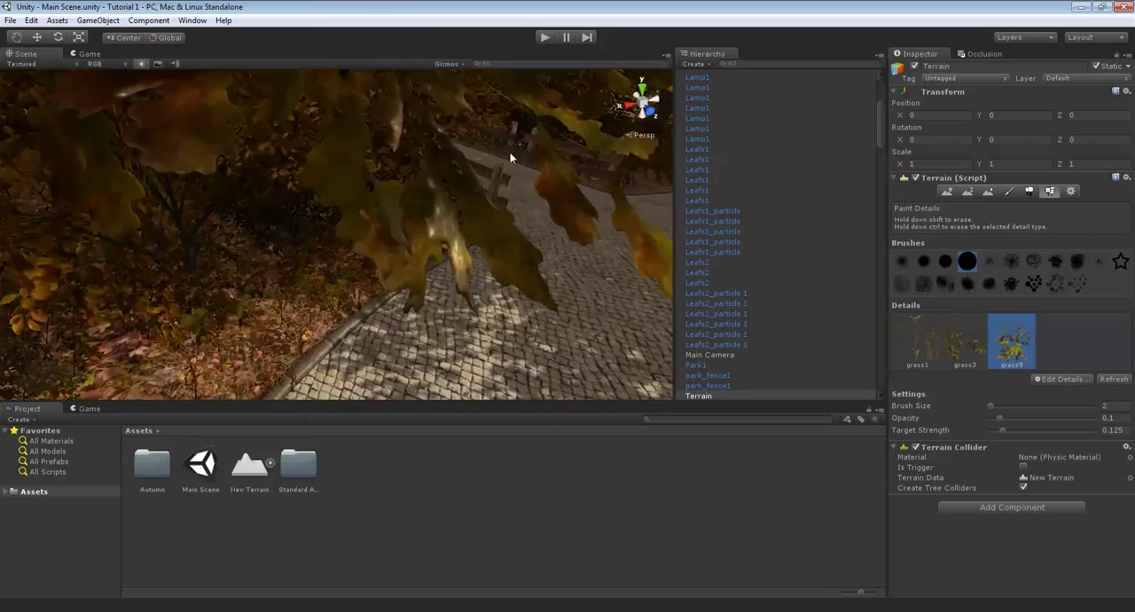
# - Review the walkway's junction with the round path and the planted border opposite the circular bed
pyautogui.scroll(4, 511, 154)
pyautogui.moveTo(449, 183); pyautogui.dragTo(429, 248, button='right')
pyautogui.scroll(4, 436, 220)
pyautogui.scroll(4, 440, 208)
pyautogui.scroll(4, 437, 243)
pyautogui.scroll(4, 412, 273)
pyautogui.scroll(4, 593, 191)
pyautogui.scroll(8, 430, 248)
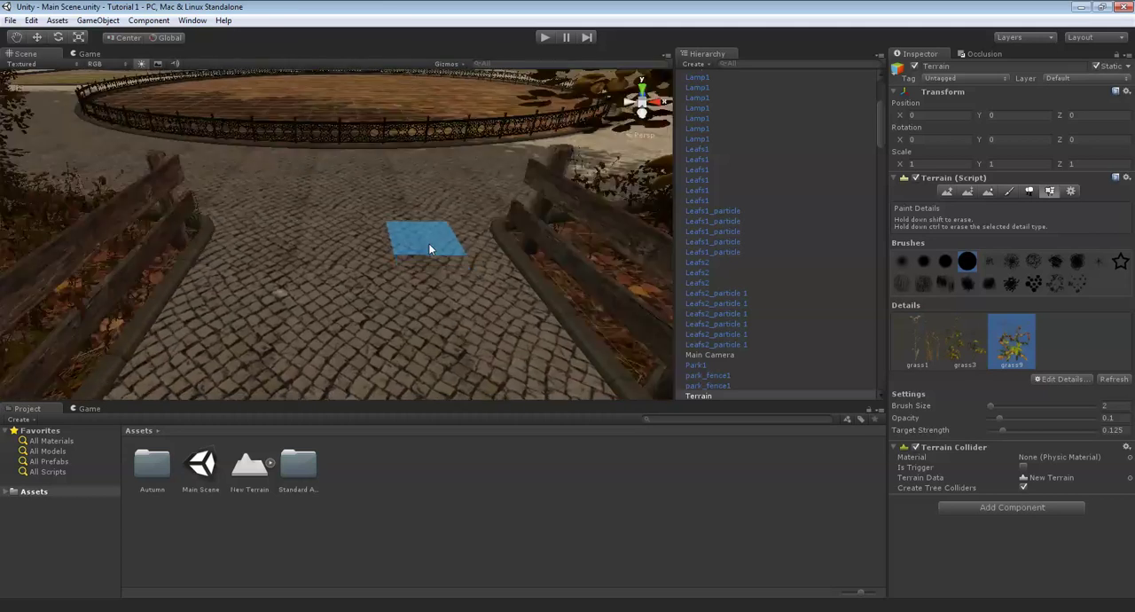
pyautogui.moveTo(284, 269); pyautogui.dragTo(506, 223, button='right')
pyautogui.scroll(4, 505, 224)
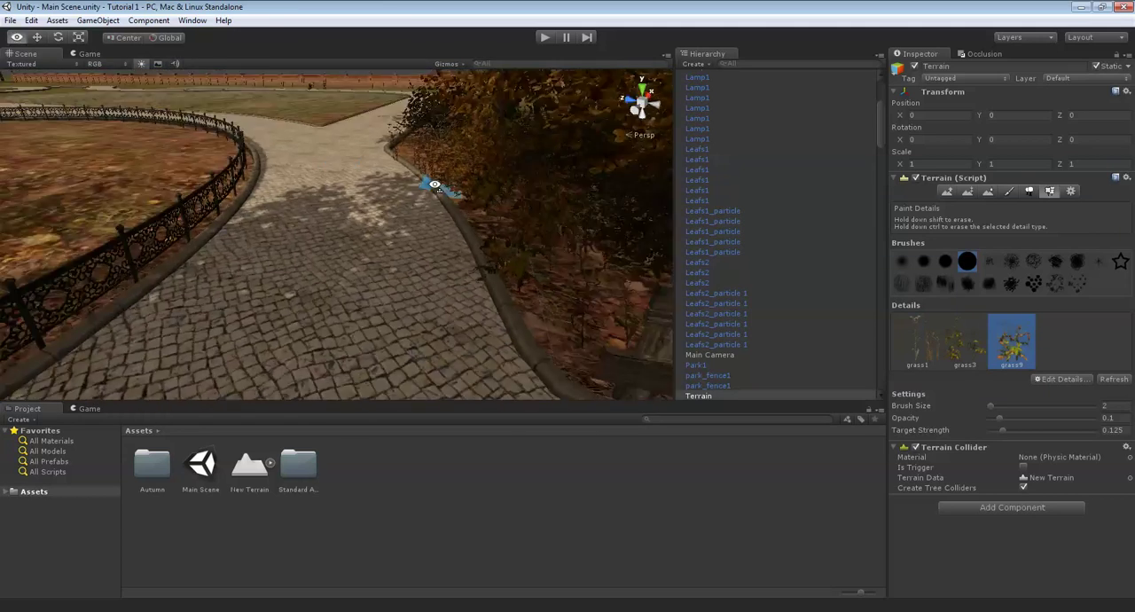
pyautogui.moveTo(417, 182); pyautogui.dragTo(500, 227, button='right')
pyautogui.scroll(-5, 381, 179)
pyautogui.scroll(3, 412, 190)
pyautogui.scroll(3, 372, 218)
pyautogui.scroll(-5, 500, 227)
pyautogui.moveTo(533, 136); pyautogui.dragTo(499, 178, button='right')
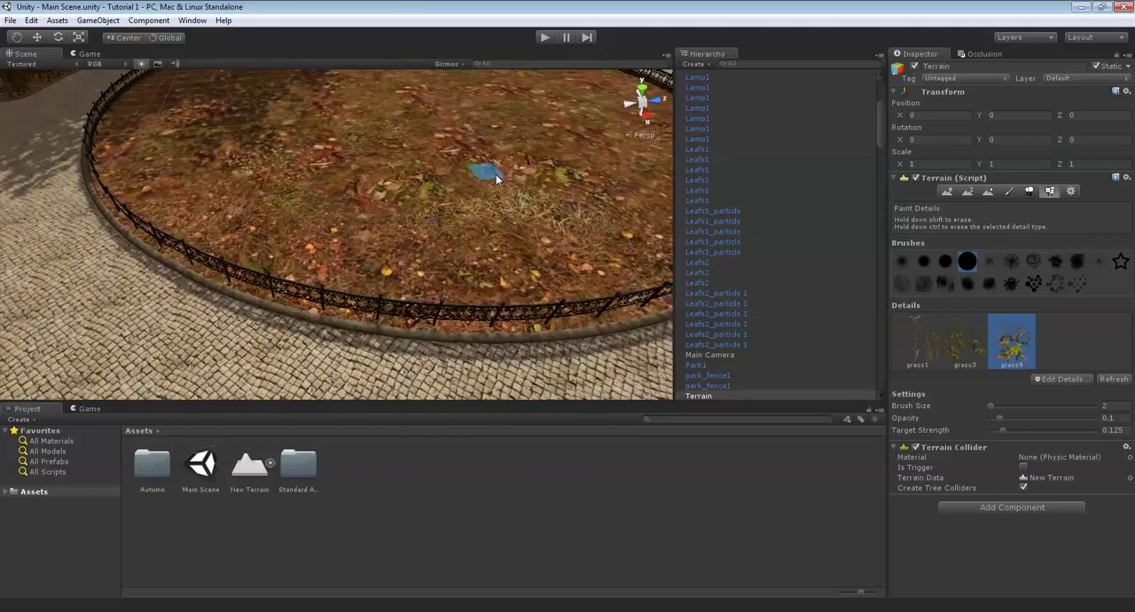
# - Paint the fifth ground texture, dense fallen leaves, in patches across the fenced circular bed with brush size 2 and opacity 50
pyautogui.scroll(3, 499, 177)
pyautogui.moveTo(392, 207); pyautogui.dragTo(981, 184, button='right')
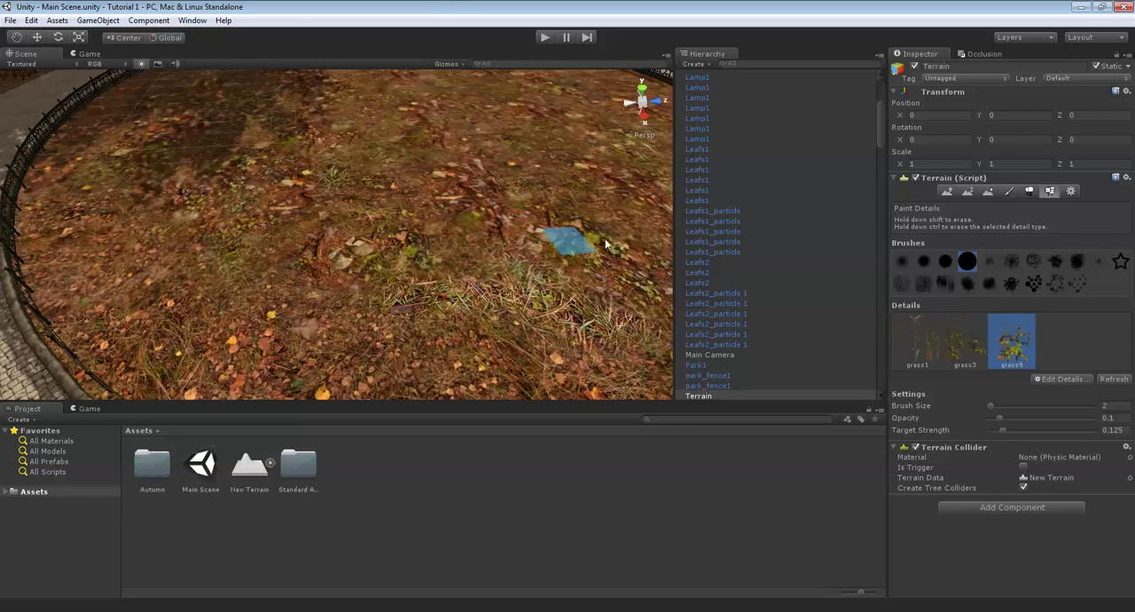
pyautogui.click(1011, 192)
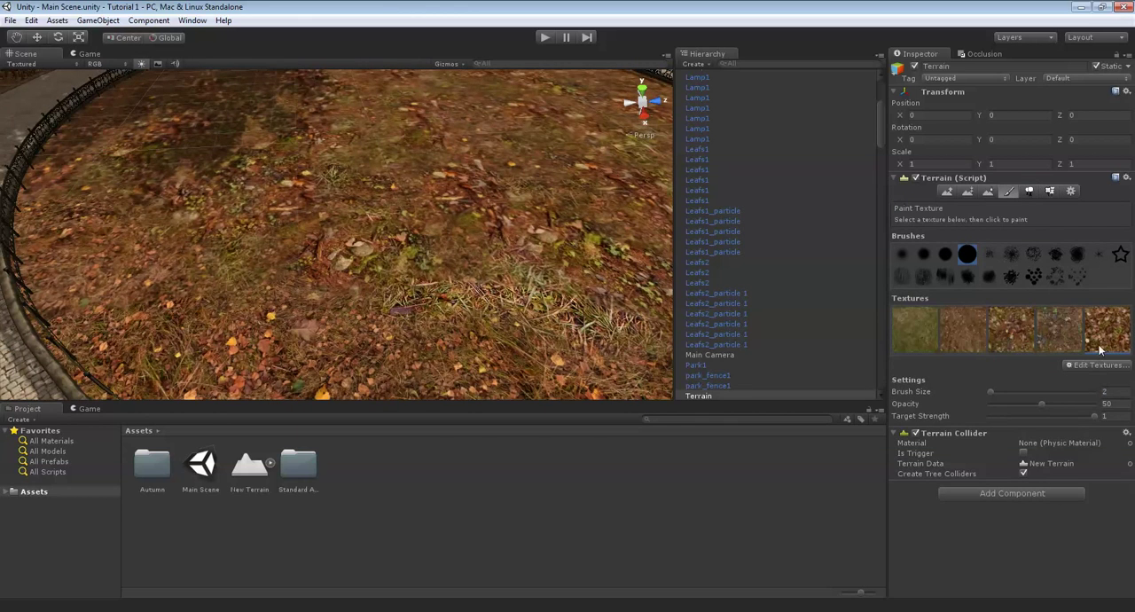
pyautogui.moveTo(311, 140); pyautogui.dragTo(337, 183, button='right')
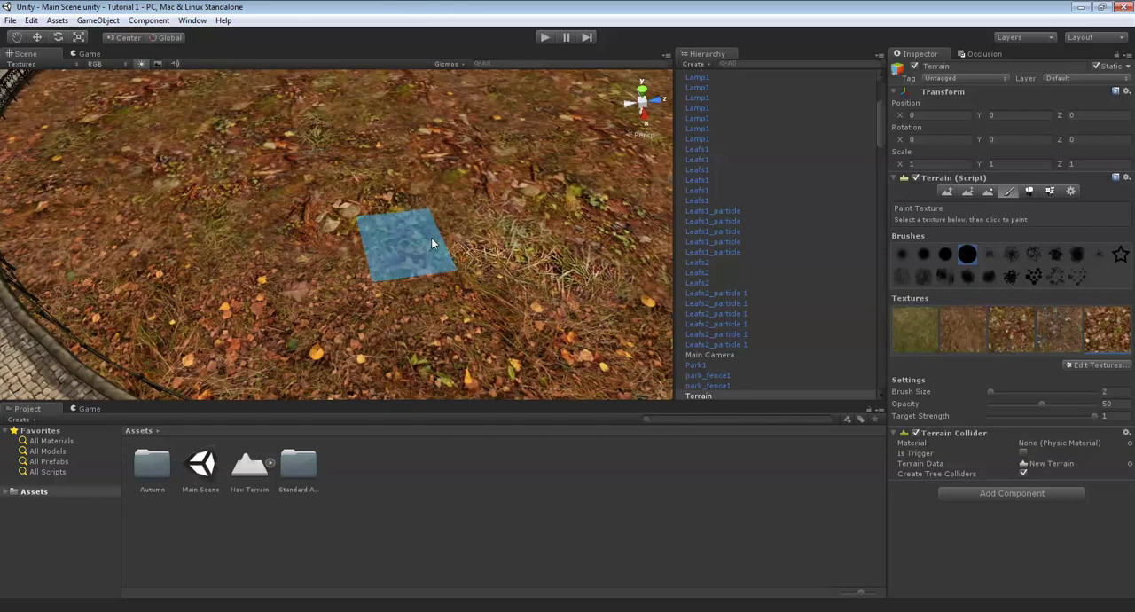
pyautogui.moveTo(362, 258); pyautogui.dragTo(487, 239, button='right')
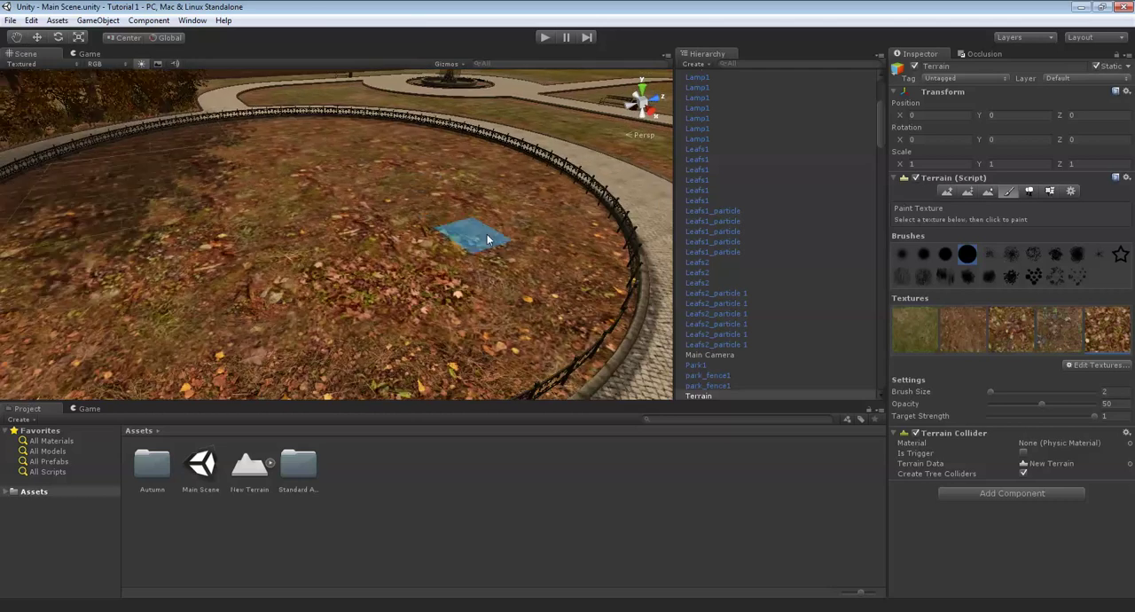
pyautogui.moveTo(492, 283); pyautogui.dragTo(479, 259, button='right')
pyautogui.moveTo(390, 274)
pyautogui.mouseDown(button='right')
pyautogui.moveTo(423, 297)
pyautogui.moveTo(379, 316)
pyautogui.moveTo(309, 301)
pyautogui.moveTo(454, 279)
pyautogui.moveTo(467, 291)
pyautogui.moveTo(437, 325)
pyautogui.moveTo(537, 305)
pyautogui.moveTo(489, 311)
pyautogui.moveTo(523, 269)
pyautogui.moveTo(472, 247)
pyautogui.moveTo(425, 291)
pyautogui.moveTo(591, 277)
pyautogui.moveTo(585, 306)
pyautogui.moveTo(450, 289)
pyautogui.moveTo(536, 295)
pyautogui.moveTo(448, 313)
pyautogui.moveTo(441, 372)
pyautogui.moveTo(517, 292)
pyautogui.moveTo(486, 253)
pyautogui.moveTo(555, 295)
pyautogui.moveTo(444, 255)
pyautogui.moveTo(378, 252)
pyautogui.mouseUp(button='right')
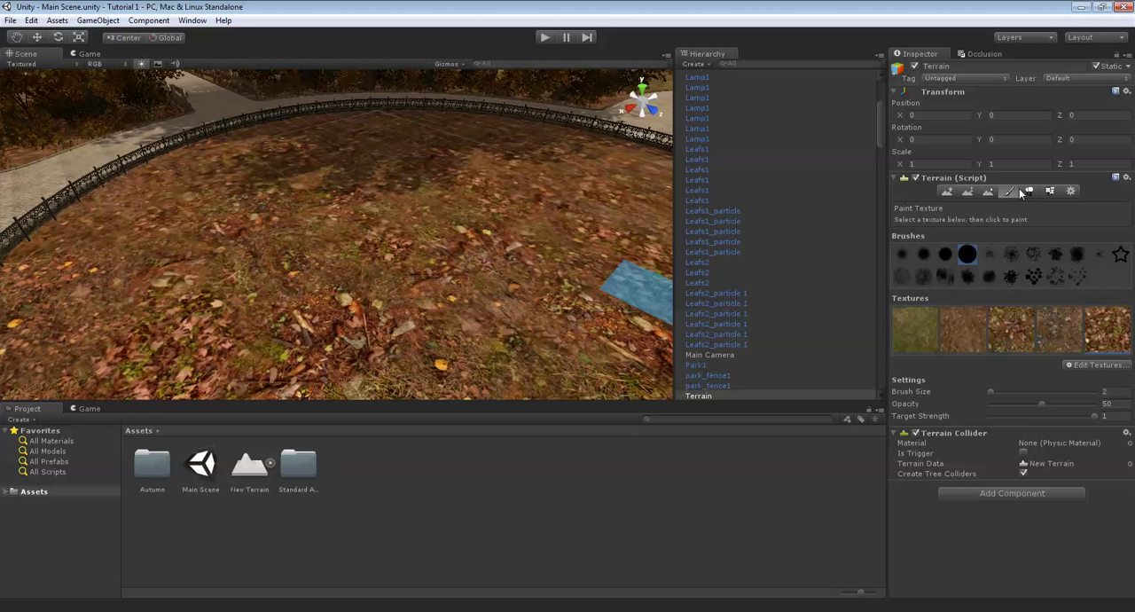
# - Set the tree height and width to 100 and place several S_Tree9 trees around the circular bed inside the iron fence
pyautogui.click(927, 283)
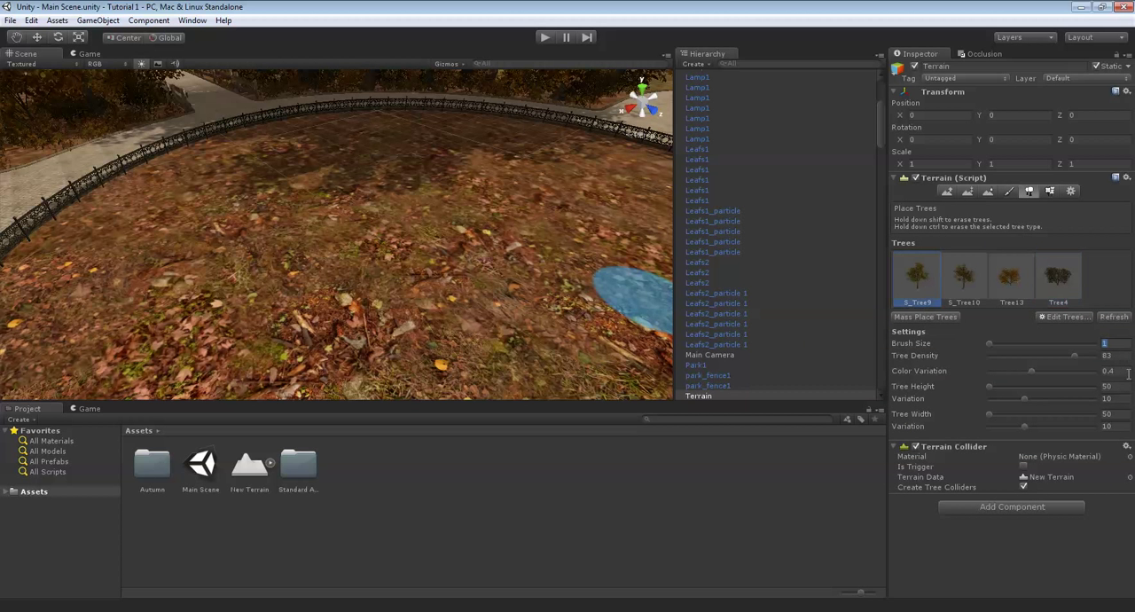
pyautogui.click(1119, 387)
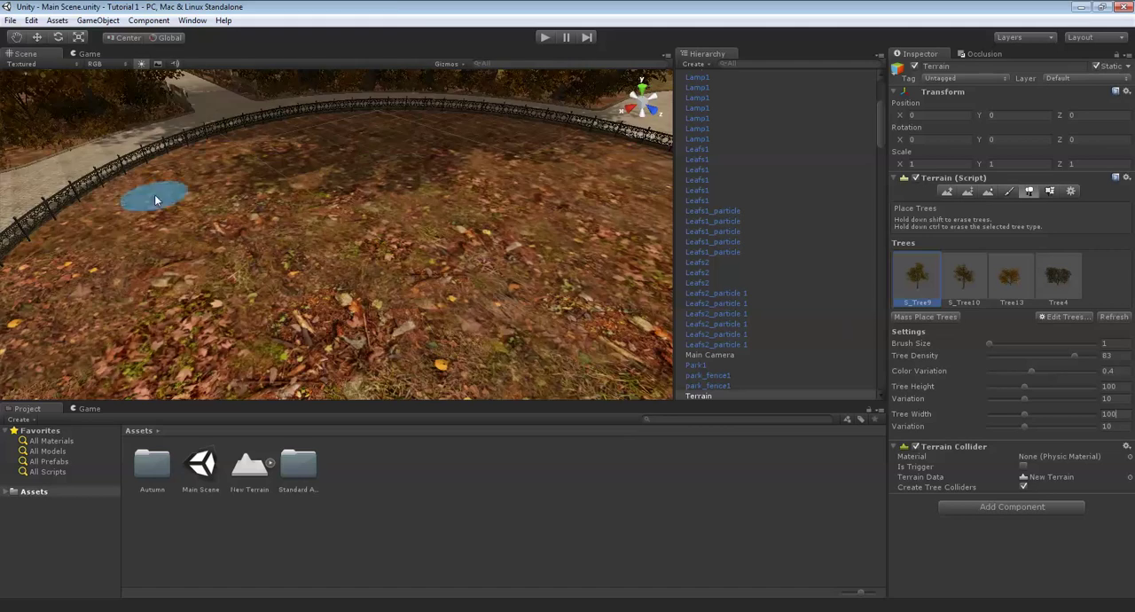
pyautogui.moveTo(154, 195)
pyautogui.keyDown('alt'); pyautogui.mouseDown()
pyautogui.moveTo(233, 168)
pyautogui.moveTo(277, 182)
pyautogui.moveTo(279, 203)
pyautogui.mouseUp(); pyautogui.keyUp('alt')
pyautogui.click(277, 201)
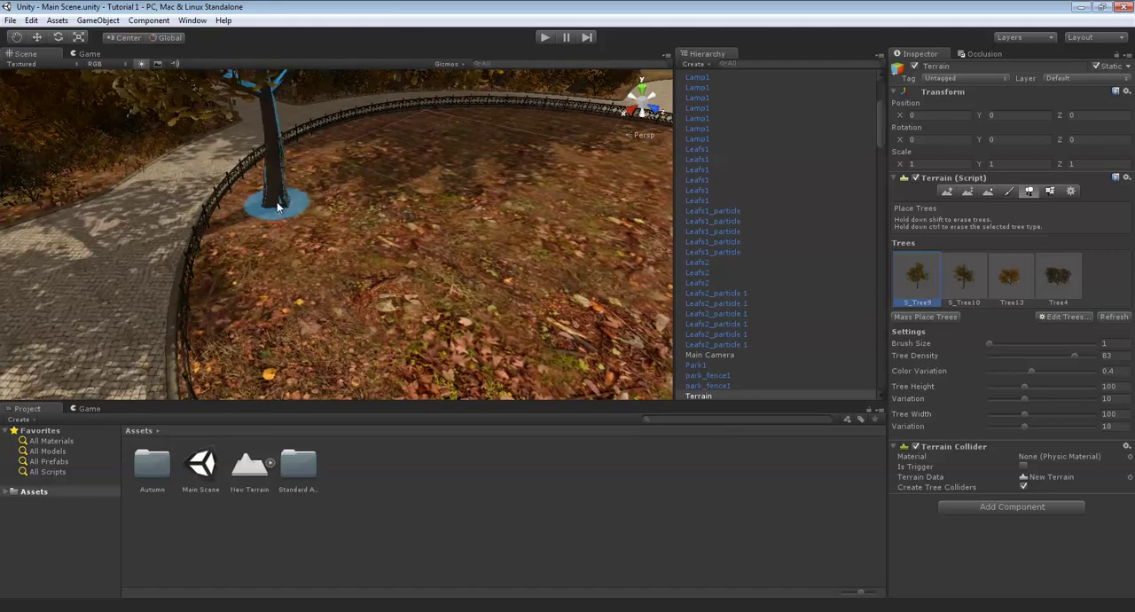
pyautogui.moveTo(277, 204)
pyautogui.mouseDown(button='right')
pyautogui.moveTo(326, 196)
pyautogui.moveTo(296, 243)
pyautogui.moveTo(425, 260)
pyautogui.moveTo(398, 299)
pyautogui.moveTo(440, 318)
pyautogui.moveTo(381, 338)
pyautogui.moveTo(392, 291)
pyautogui.moveTo(425, 266)
pyautogui.moveTo(328, 264)
pyautogui.moveTo(534, 211)
pyautogui.moveTo(325, 208)
pyautogui.moveTo(364, 192)
pyautogui.moveTo(321, 263)
pyautogui.mouseUp(button='right')
pyautogui.click(298, 240)
pyautogui.click(390, 309)
pyautogui.click(381, 344)
pyautogui.click(359, 274)
# - Search the game objects for "tree" and add S_Tree19 to the terrain's available trees
pyautogui.scroll(5, 332, 260)
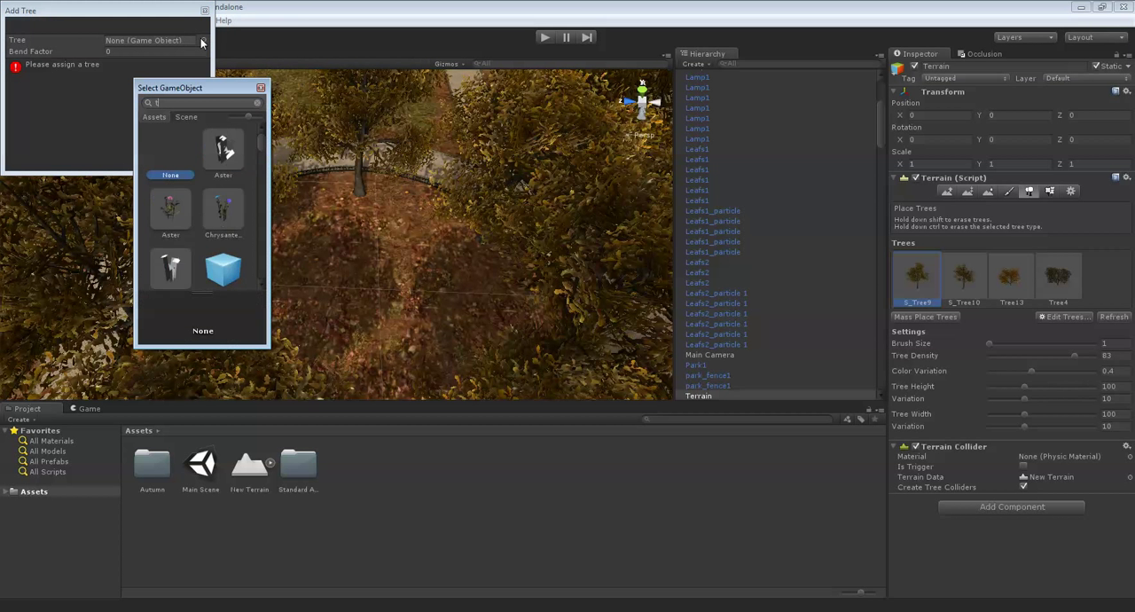
pyautogui.scroll(-2, 227, 195)
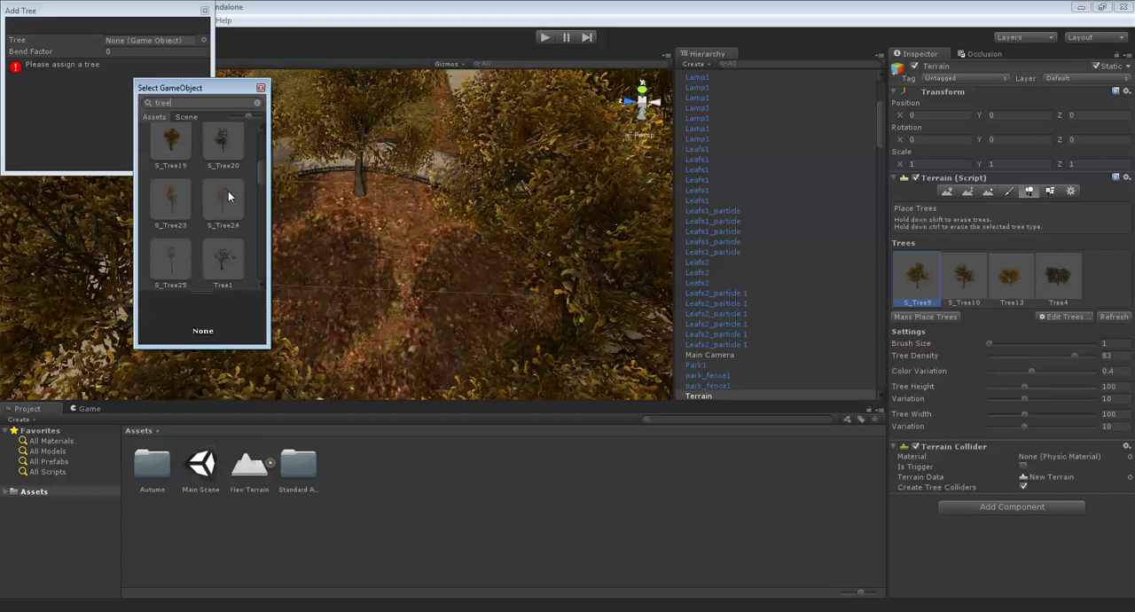
pyautogui.doubleClick(179, 152)
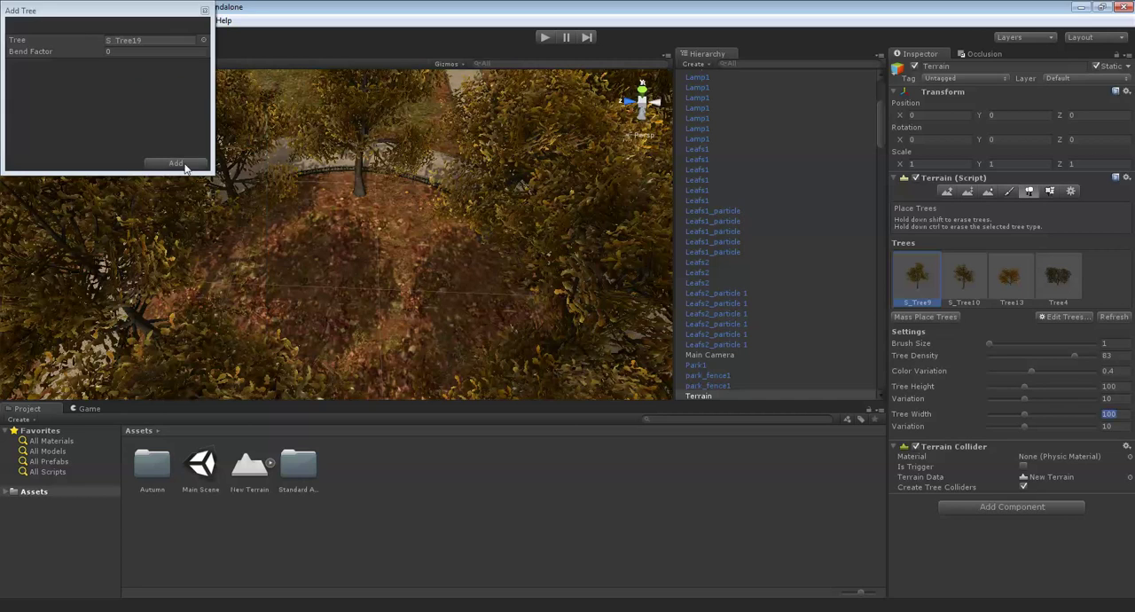
pyautogui.click(187, 166)
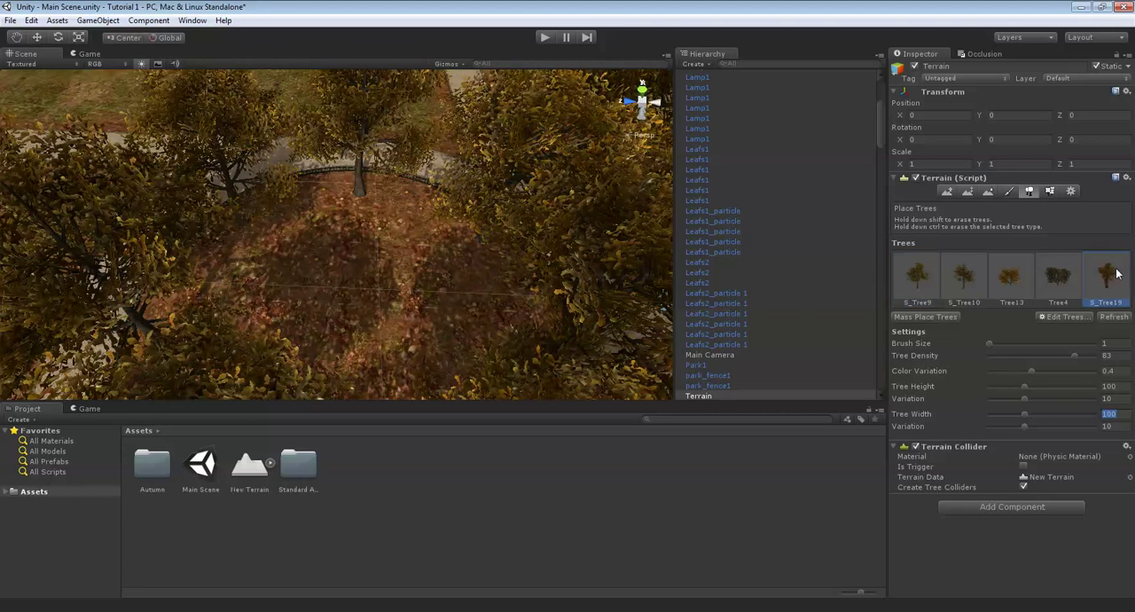
# - Try an S_Tree19 with height and width 100 in the middle of the circular bed
pyautogui.click(359, 297)
pyautogui.moveTo(359, 296)
pyautogui.mouseDown(button='right')
pyautogui.moveTo(383, 281)
pyautogui.moveTo(400, 239)
pyautogui.mouseUp(button='right')
pyautogui.scroll(-4, 400, 239)
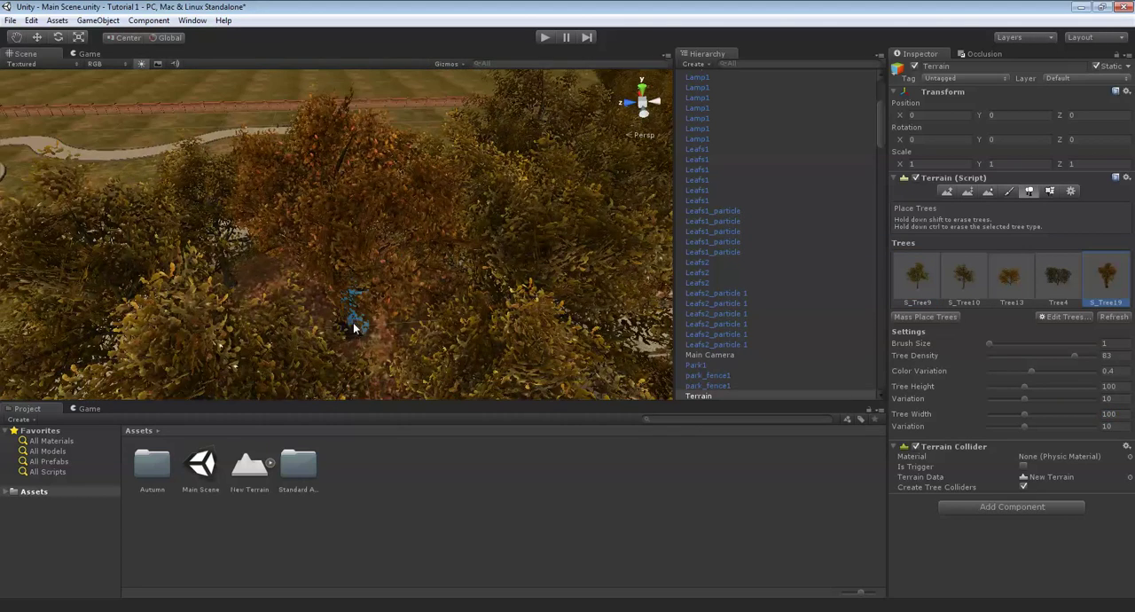
pyautogui.keyDown('shift'); pyautogui.click(337, 333); pyautogui.keyUp('shift')
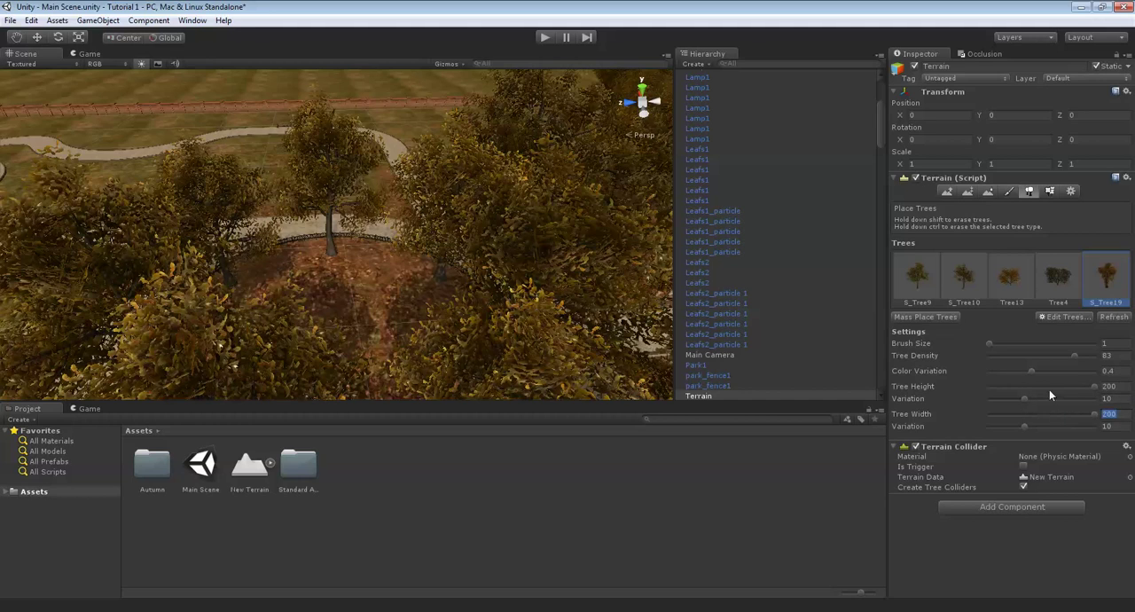
# - Place an S_Tree19 with height and width 200 in the middle of the circular bed and check its trunk up close
pyautogui.scroll(5, 305, 222)
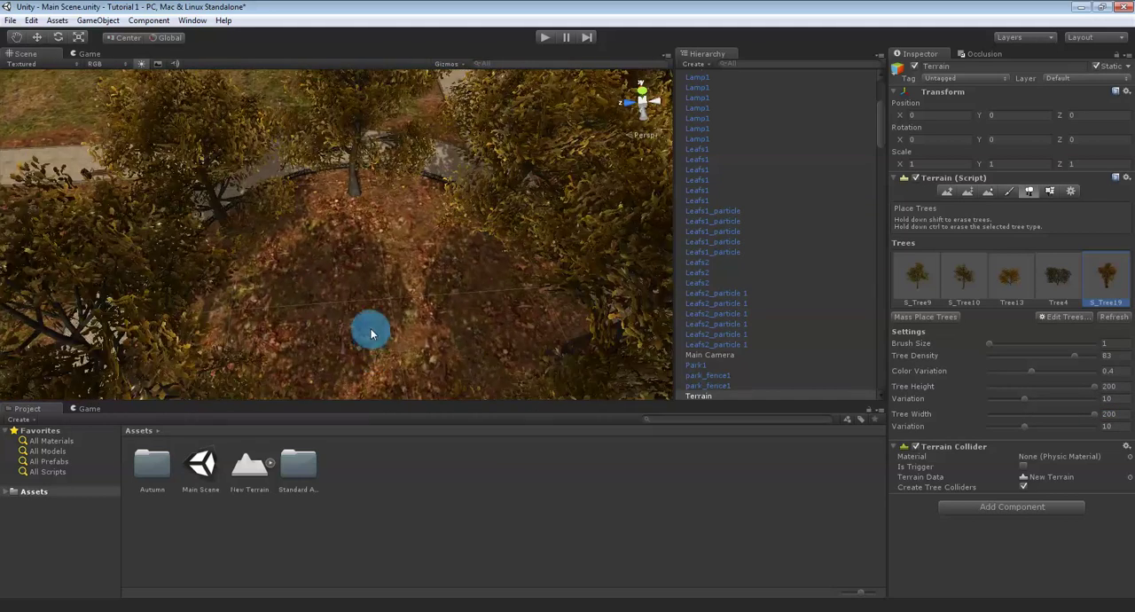
pyautogui.click(371, 329)
pyautogui.moveTo(371, 329); pyautogui.dragTo(408, 251, button='right')
pyautogui.scroll(-6, 406, 254)
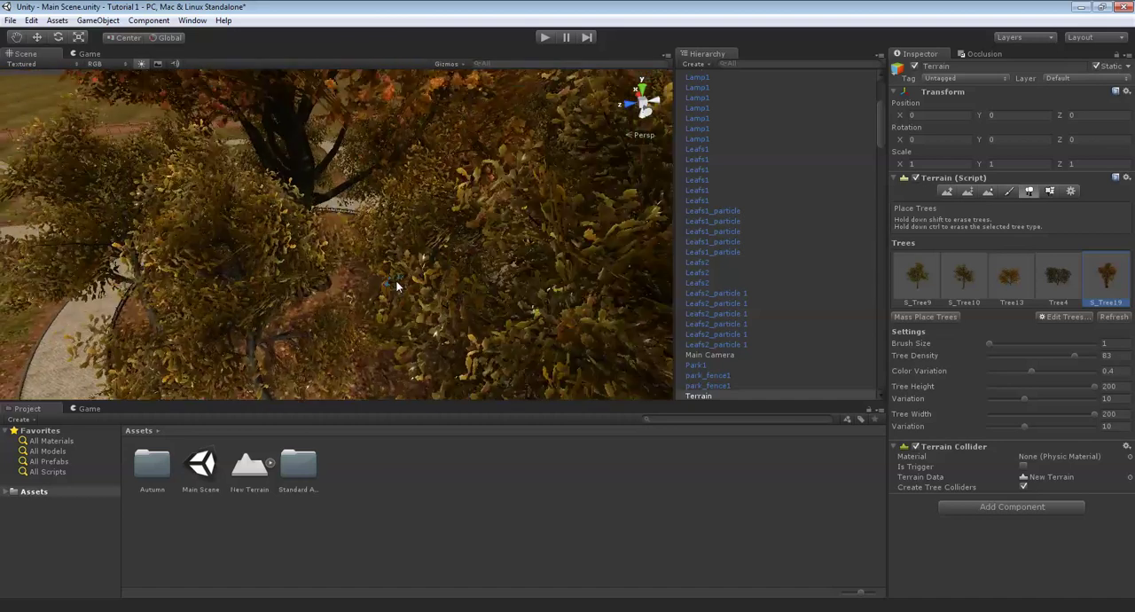
pyautogui.scroll(9, 394, 275)
pyautogui.moveTo(349, 273); pyautogui.dragTo(319, 271, button='right')
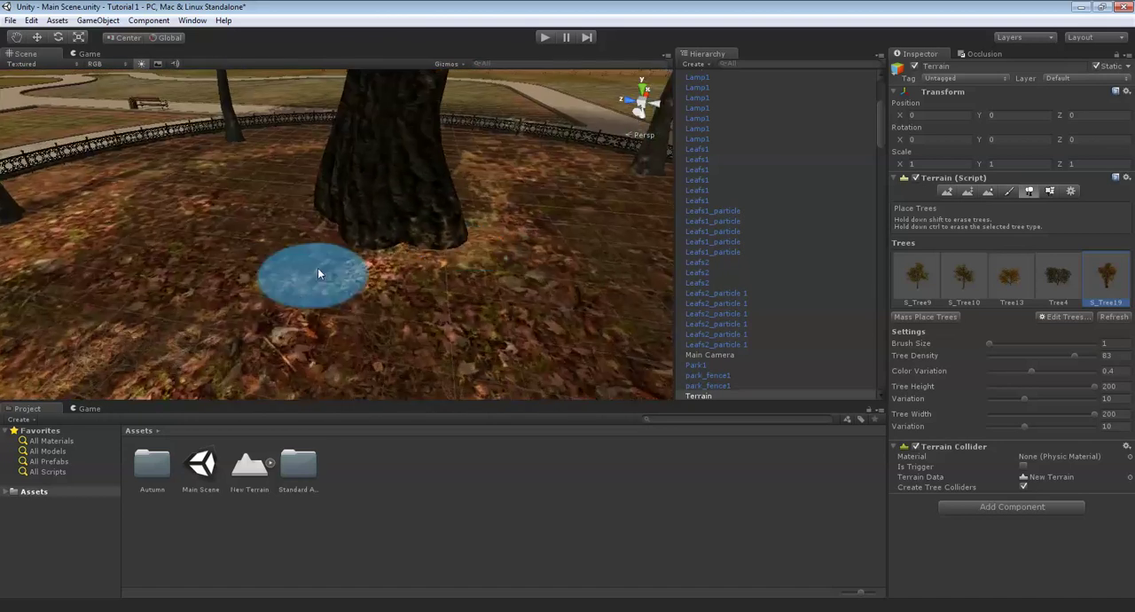
# - Set both the tree width and tree height to 100
pyautogui.press('Down')
pyautogui.press('Up')
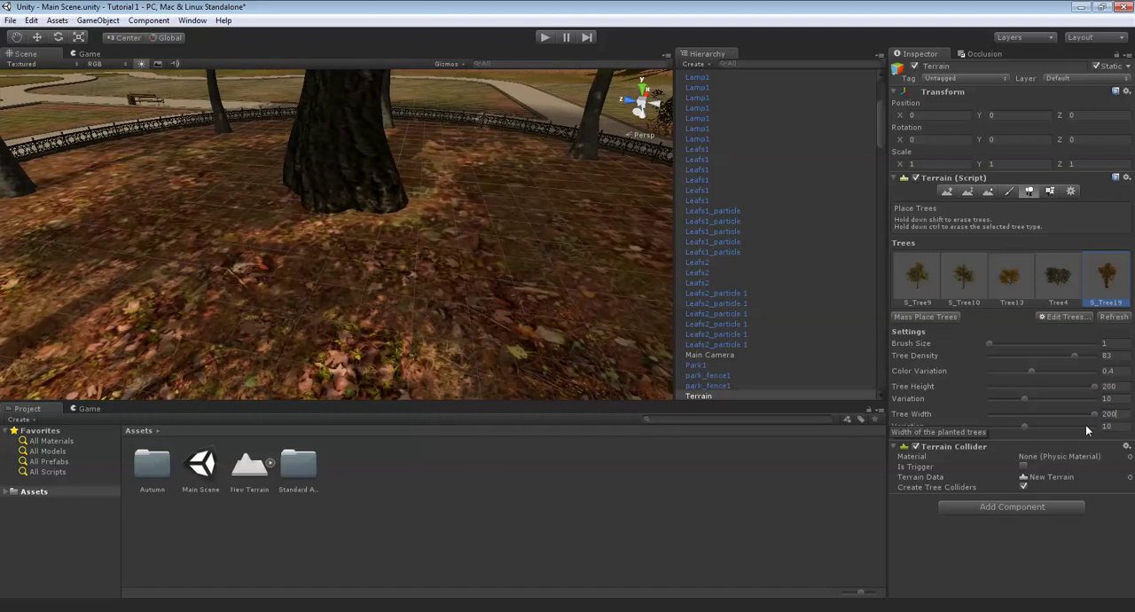
pyautogui.write('2')
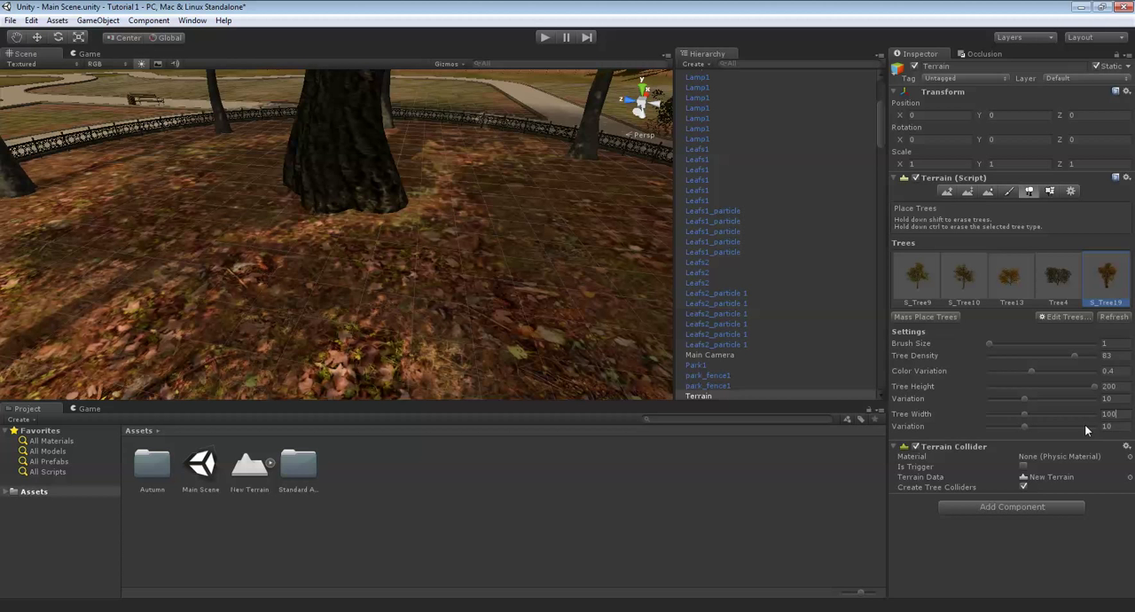
pyautogui.click(1109, 386)
pyautogui.write('2')
pyautogui.press('BackSpace')
pyautogui.write('100')
# - Place several Tree13 trees with height and width 100 at spots around the inside of the fenced circular bed
pyautogui.moveTo(406, 173)
pyautogui.mouseDown(button='right')
pyautogui.moveTo(506, 202)
pyautogui.moveTo(442, 223)
pyautogui.moveTo(465, 342)
pyautogui.moveTo(443, 363)
pyautogui.mouseUp(button='right')
pyautogui.moveTo(394, 306)
pyautogui.mouseDown(button='right')
pyautogui.moveTo(441, 340)
pyautogui.moveTo(473, 315)
pyautogui.moveTo(469, 269)
pyautogui.moveTo(487, 207)
pyautogui.moveTo(475, 225)
pyautogui.moveTo(441, 174)
pyautogui.moveTo(330, 202)
pyautogui.moveTo(375, 236)
pyautogui.moveTo(347, 198)
pyautogui.moveTo(494, 340)
pyautogui.moveTo(371, 195)
pyautogui.moveTo(385, 215)
pyautogui.moveTo(914, 325)
pyautogui.moveTo(1017, 289)
pyautogui.mouseUp(button='right')
pyautogui.moveTo(405, 143); pyautogui.dragTo(446, 155, button='right')
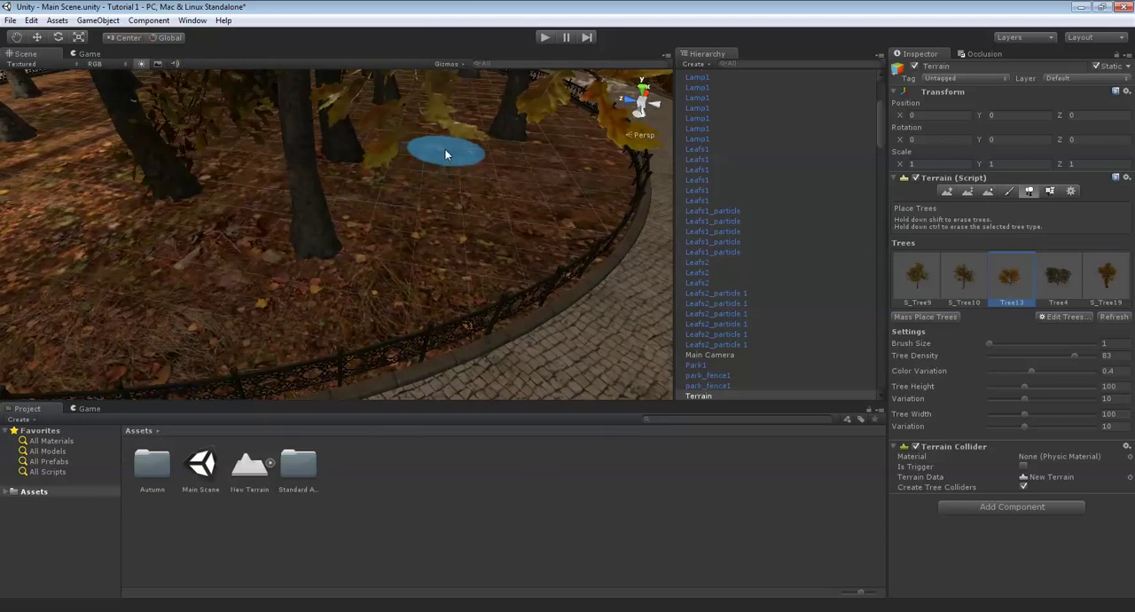
pyautogui.moveTo(410, 203)
pyautogui.mouseDown(button='right')
pyautogui.moveTo(450, 274)
pyautogui.moveTo(461, 264)
pyautogui.mouseUp(button='right')
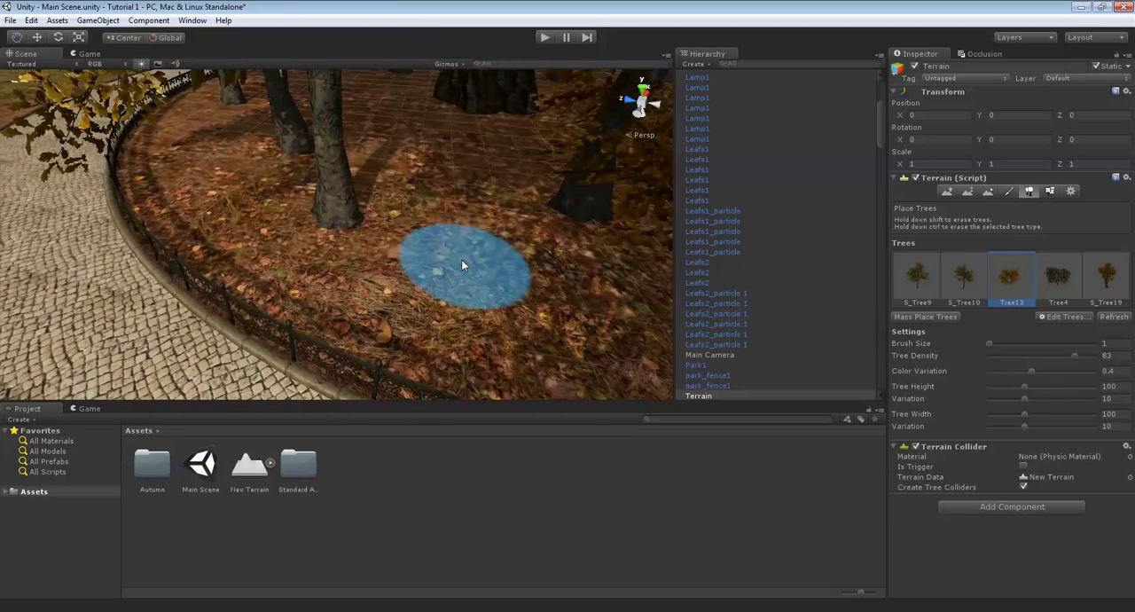
pyautogui.moveTo(432, 177)
pyautogui.mouseDown(button='right')
pyautogui.moveTo(497, 221)
pyautogui.moveTo(491, 270)
pyautogui.moveTo(465, 229)
pyautogui.moveTo(403, 242)
pyautogui.moveTo(582, 228)
pyautogui.moveTo(436, 258)
pyautogui.moveTo(408, 319)
pyautogui.moveTo(447, 296)
pyautogui.moveTo(443, 274)
pyautogui.moveTo(585, 275)
pyautogui.moveTo(405, 241)
pyautogui.moveTo(459, 164)
pyautogui.moveTo(392, 211)
pyautogui.moveTo(412, 219)
pyautogui.moveTo(435, 207)
pyautogui.moveTo(251, 227)
pyautogui.moveTo(501, 286)
pyautogui.moveTo(340, 263)
pyautogui.moveTo(438, 280)
pyautogui.moveTo(328, 178)
pyautogui.moveTo(471, 291)
pyautogui.mouseUp(button='right')
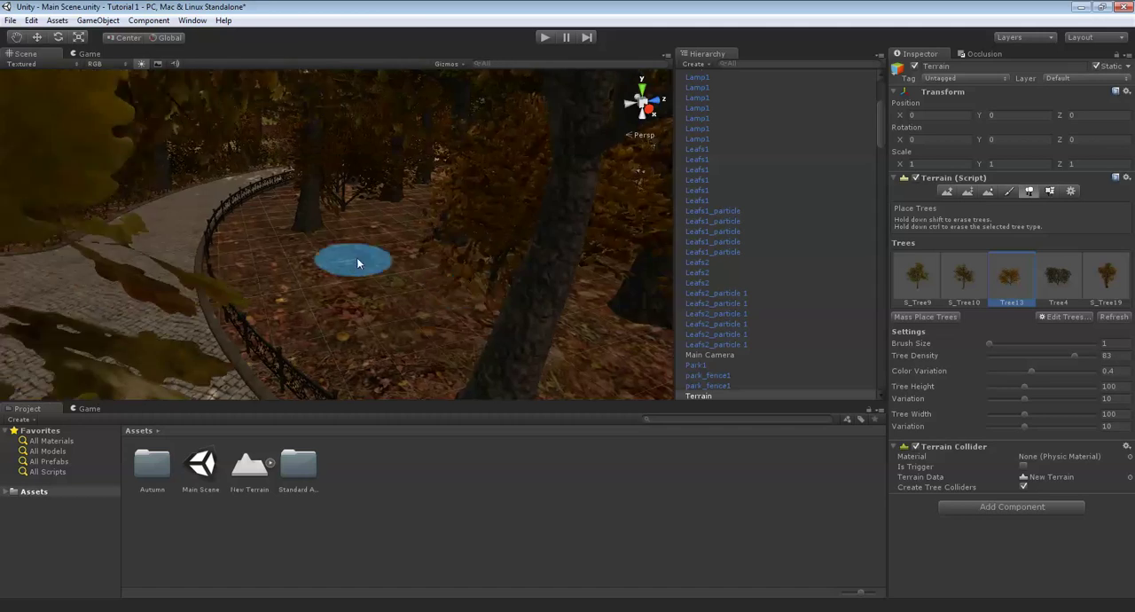
pyautogui.moveTo(357, 260); pyautogui.dragTo(418, 283, button='right')
pyautogui.moveTo(311, 290)
pyautogui.mouseDown(button='right')
pyautogui.moveTo(418, 322)
pyautogui.moveTo(329, 302)
pyautogui.moveTo(608, 293)
pyautogui.moveTo(376, 235)
pyautogui.mouseUp(button='right')
pyautogui.click(405, 224)
# - Paint grass1 details with brush size 3 in a strip along the inner side of the circular bed's fence
pyautogui.moveTo(405, 224)
pyautogui.mouseDown(button='right')
pyautogui.moveTo(350, 233)
pyautogui.moveTo(446, 201)
pyautogui.moveTo(413, 209)
pyautogui.moveTo(324, 298)
pyautogui.moveTo(574, 213)
pyautogui.moveTo(380, 210)
pyautogui.moveTo(558, 210)
pyautogui.moveTo(411, 236)
pyautogui.moveTo(166, 132)
pyautogui.moveTo(287, 203)
pyautogui.moveTo(329, 114)
pyautogui.moveTo(430, 177)
pyautogui.moveTo(373, 262)
pyautogui.moveTo(499, 278)
pyautogui.moveTo(369, 252)
pyautogui.moveTo(778, 157)
pyautogui.moveTo(1034, 183)
pyautogui.mouseUp(button='right')
pyautogui.press('w')
pyautogui.click(1050, 190)
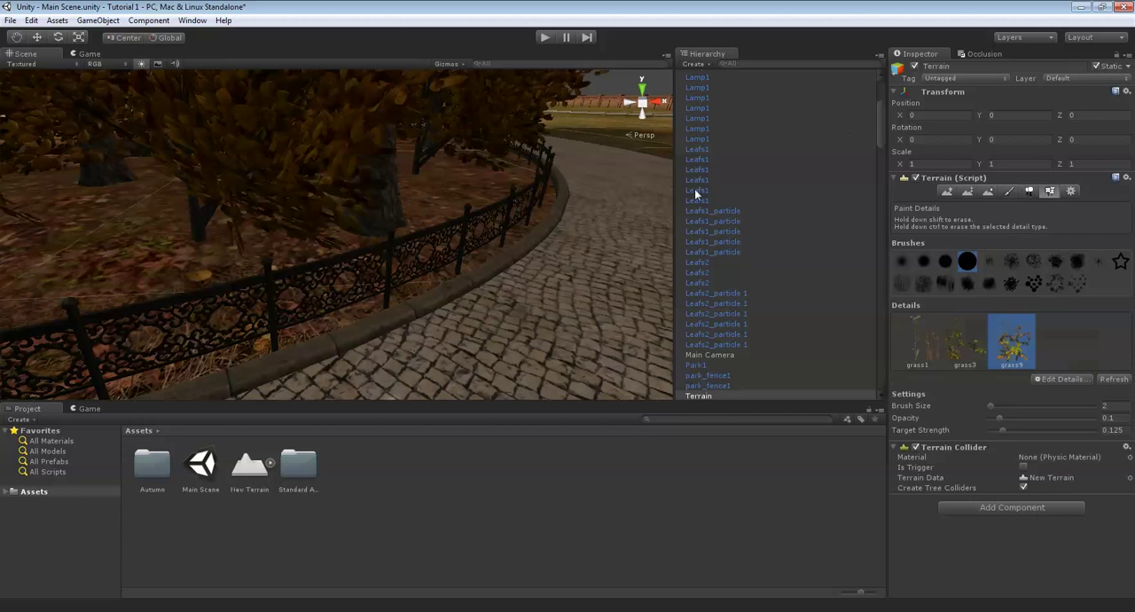
pyautogui.click(917, 337)
pyautogui.click(1117, 405)
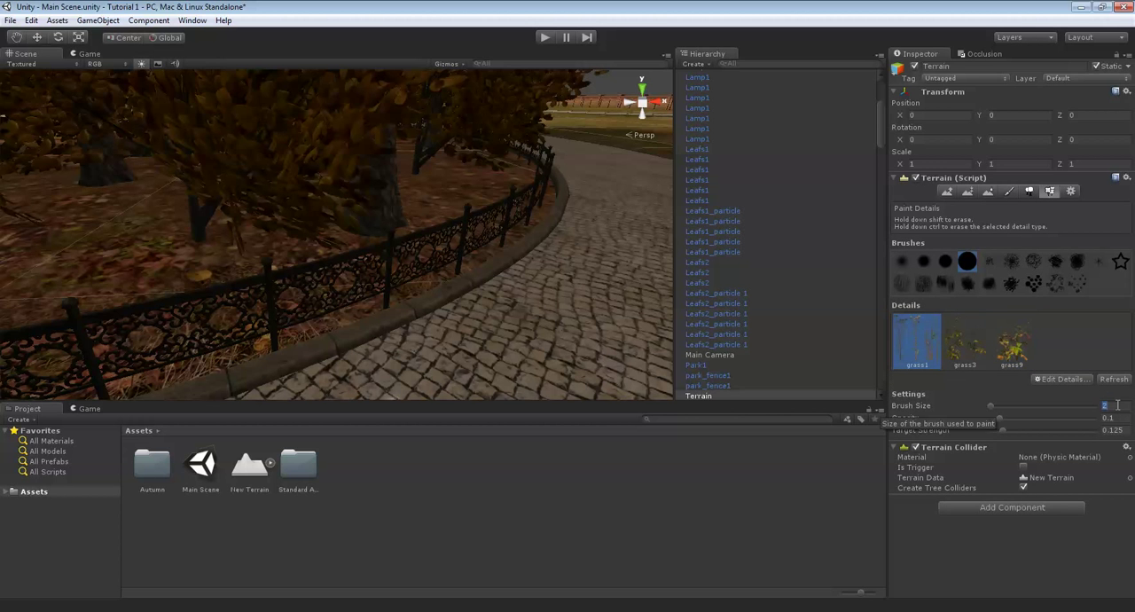
pyautogui.moveTo(412, 162)
pyautogui.mouseDown(button='right')
pyautogui.moveTo(456, 233)
pyautogui.moveTo(514, 246)
pyautogui.moveTo(444, 205)
pyautogui.moveTo(520, 251)
pyautogui.moveTo(494, 246)
pyautogui.moveTo(558, 251)
pyautogui.moveTo(472, 263)
pyautogui.moveTo(329, 253)
pyautogui.moveTo(375, 256)
pyautogui.moveTo(243, 198)
pyautogui.moveTo(397, 215)
pyautogui.moveTo(370, 191)
pyautogui.moveTo(303, 208)
pyautogui.moveTo(396, 246)
pyautogui.moveTo(338, 197)
pyautogui.mouseUp(button='right')
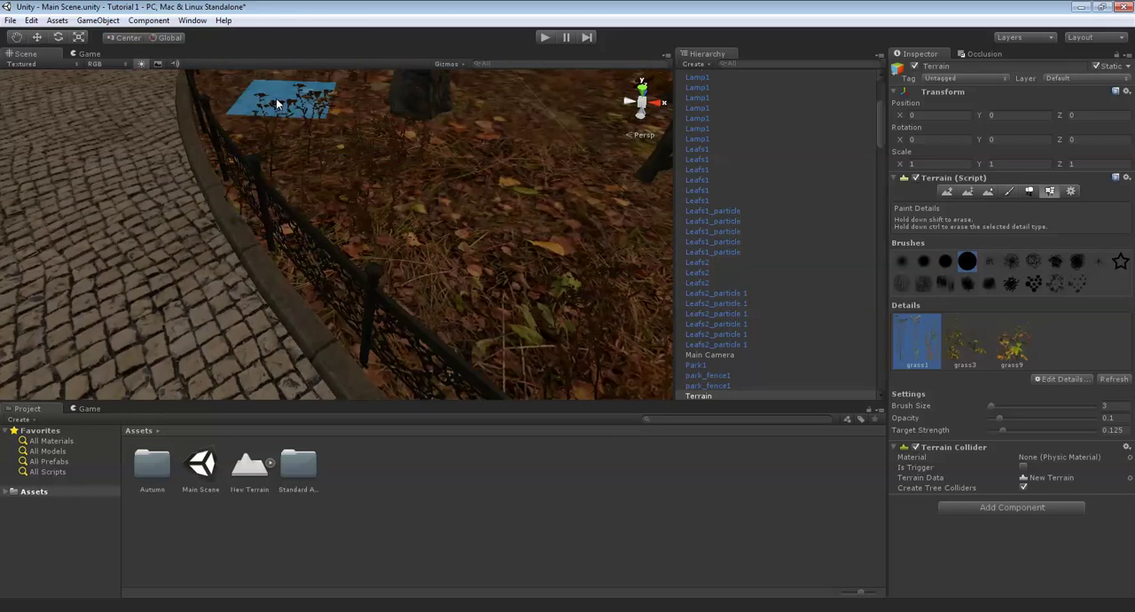
pyautogui.moveTo(277, 104)
pyautogui.mouseDown(button='right')
pyautogui.moveTo(371, 167)
pyautogui.moveTo(402, 223)
pyautogui.mouseUp(button='right')
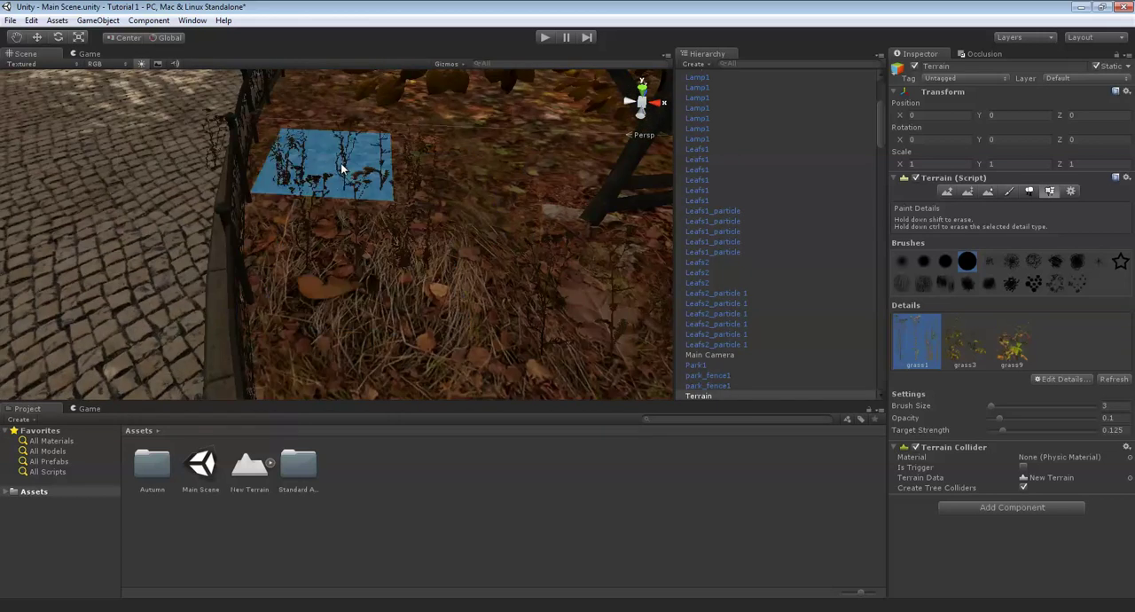
pyautogui.moveTo(341, 169)
pyautogui.mouseDown(button='right')
pyautogui.moveTo(402, 203)
pyautogui.moveTo(413, 242)
pyautogui.moveTo(336, 178)
pyautogui.moveTo(318, 179)
pyautogui.moveTo(318, 267)
pyautogui.mouseUp(button='right')
pyautogui.moveTo(318, 267)
pyautogui.mouseDown()
pyautogui.moveTo(292, 280)
pyautogui.moveTo(281, 135)
pyautogui.mouseUp()
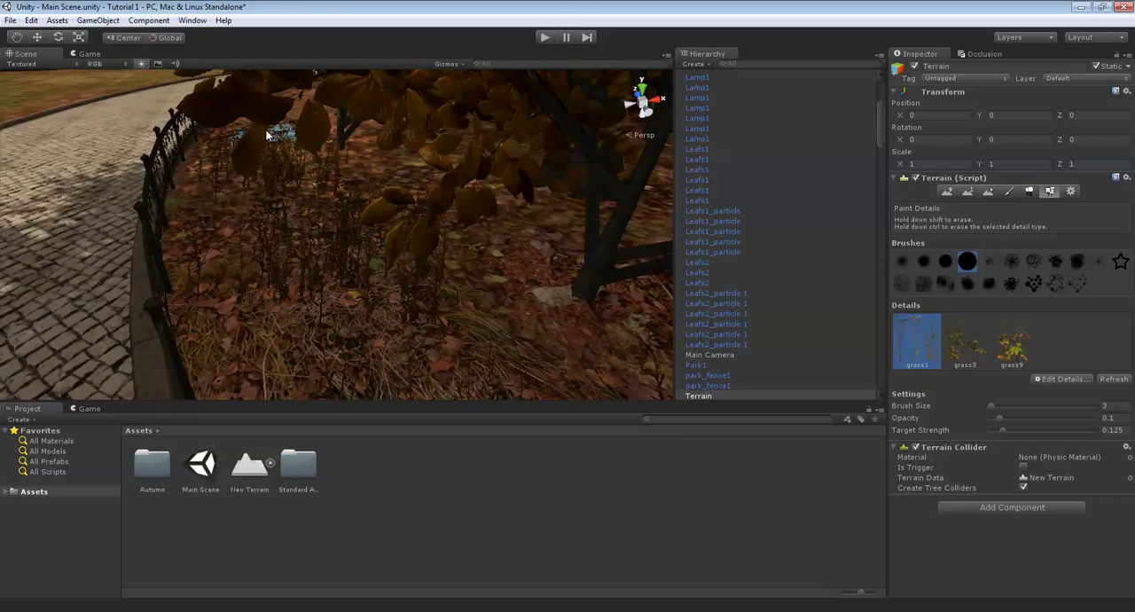
pyautogui.moveTo(281, 135)
pyautogui.mouseDown(button='right')
pyautogui.moveTo(237, 201)
pyautogui.moveTo(395, 222)
pyautogui.moveTo(435, 273)
pyautogui.mouseUp(button='right')
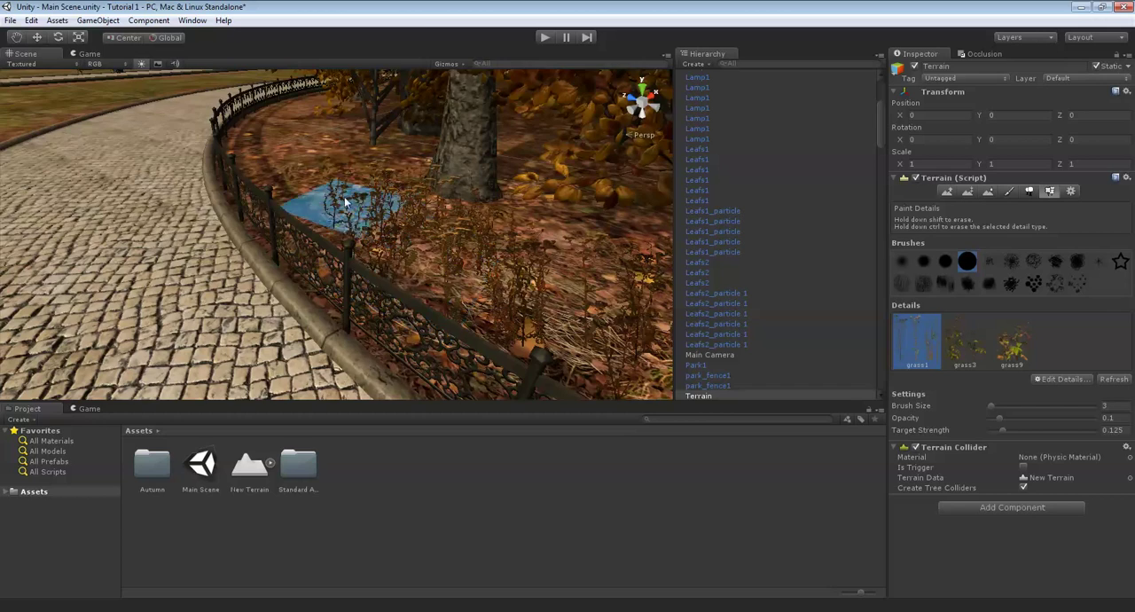
pyautogui.moveTo(284, 117)
pyautogui.mouseDown(button='right')
pyautogui.moveTo(225, 159)
pyautogui.moveTo(295, 161)
pyautogui.moveTo(385, 224)
pyautogui.moveTo(308, 289)
pyautogui.moveTo(288, 232)
pyautogui.mouseUp(button='right')
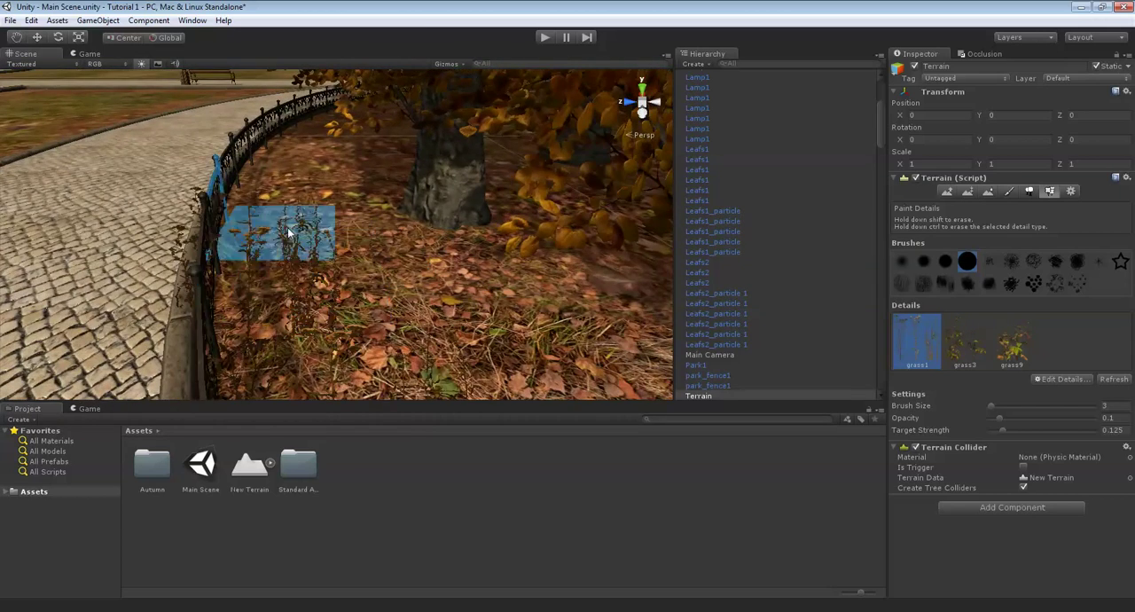
pyautogui.moveTo(321, 157)
pyautogui.mouseDown(button='right')
pyautogui.moveTo(329, 177)
pyautogui.moveTo(266, 202)
pyautogui.moveTo(348, 296)
pyautogui.mouseUp(button='right')
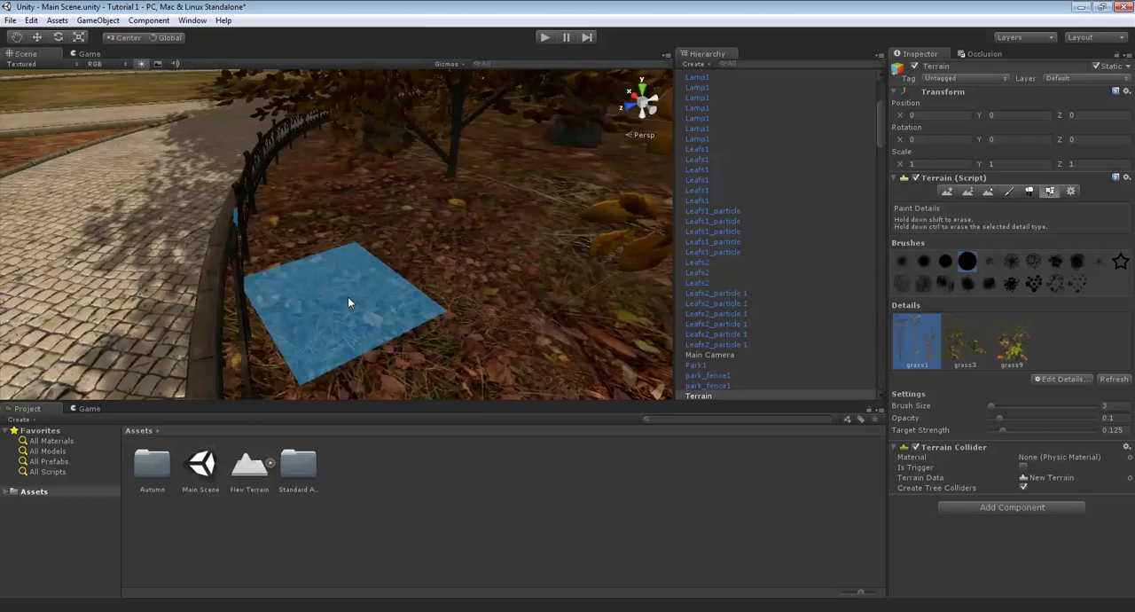
pyautogui.moveTo(321, 261)
pyautogui.mouseDown(button='right')
pyautogui.moveTo(342, 223)
pyautogui.moveTo(309, 190)
pyautogui.moveTo(304, 156)
pyautogui.moveTo(487, 348)
pyautogui.moveTo(447, 210)
pyautogui.moveTo(553, 266)
pyautogui.moveTo(347, 197)
pyautogui.moveTo(346, 156)
pyautogui.moveTo(390, 235)
pyautogui.moveTo(242, 145)
pyautogui.moveTo(349, 194)
pyautogui.moveTo(299, 254)
pyautogui.mouseUp(button='right')
pyautogui.moveTo(213, 155)
pyautogui.mouseDown(button='right')
pyautogui.moveTo(380, 190)
pyautogui.moveTo(388, 175)
pyautogui.mouseUp(button='right')
pyautogui.moveTo(467, 302); pyautogui.dragTo(465, 300, button='right')
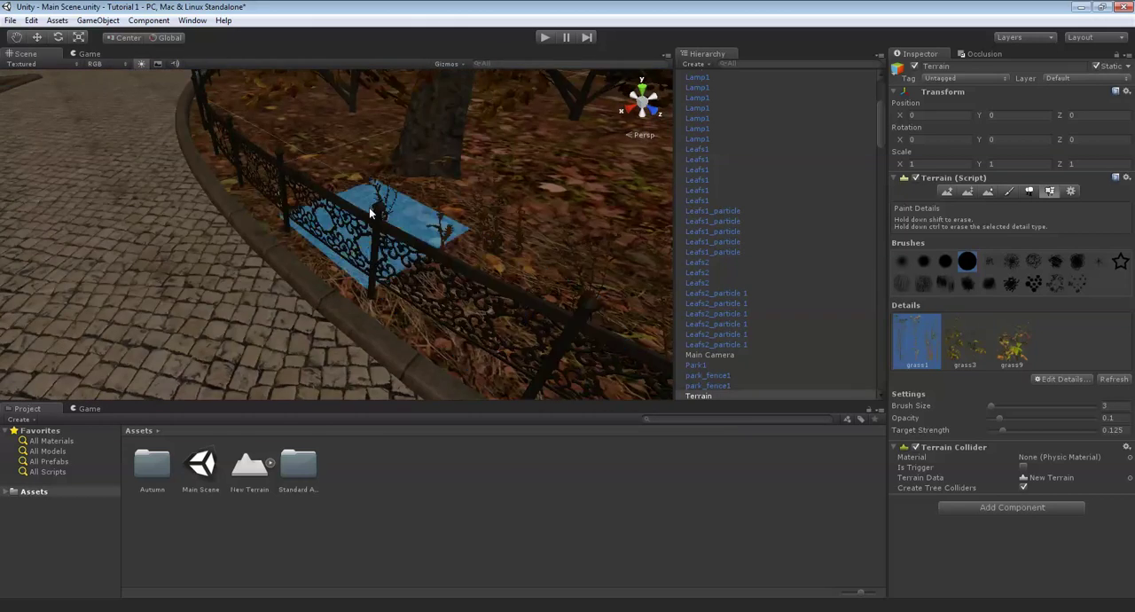
pyautogui.moveTo(371, 213); pyautogui.dragTo(452, 263, button='right')
pyautogui.moveTo(338, 218); pyautogui.dragTo(375, 231, button='right')
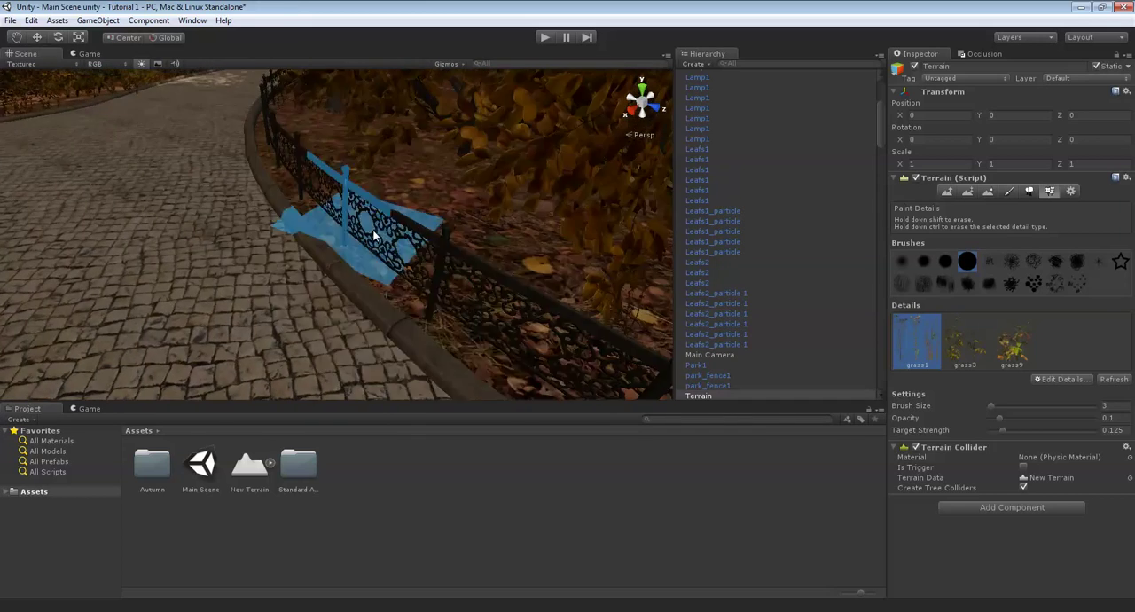
pyautogui.moveTo(417, 293)
pyautogui.mouseDown(button='right')
pyautogui.moveTo(429, 258)
pyautogui.moveTo(502, 268)
pyautogui.mouseUp(button='right')
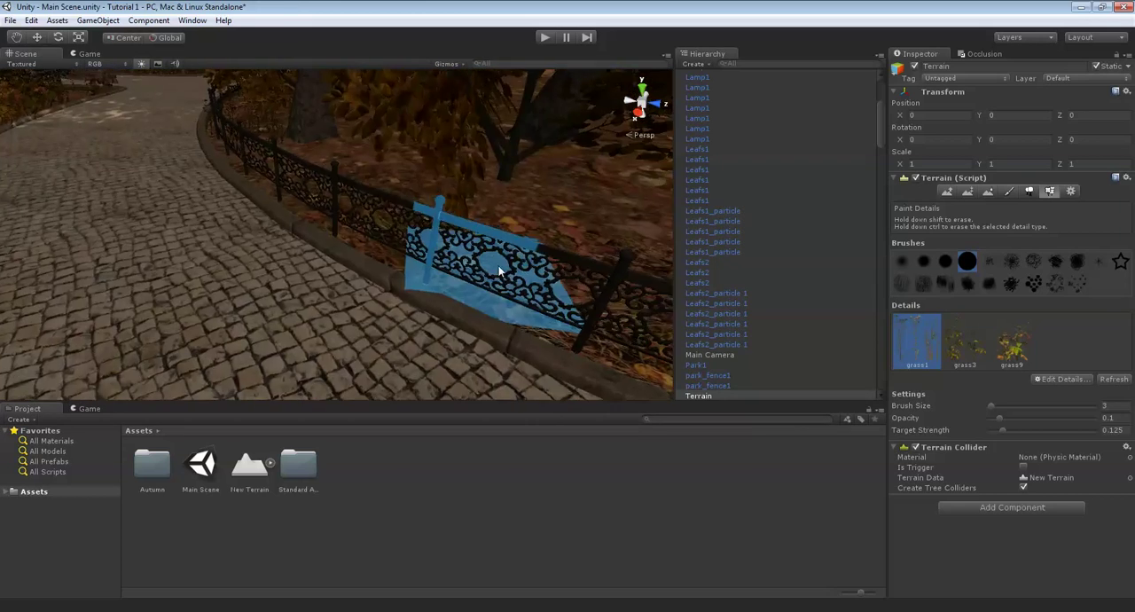
pyautogui.moveTo(450, 241)
pyautogui.mouseDown(button='right')
pyautogui.moveTo(539, 231)
pyautogui.moveTo(550, 244)
pyautogui.mouseUp(button='right')
pyautogui.moveTo(425, 228); pyautogui.dragTo(443, 241, button='right')
pyautogui.scroll(2, 442, 241)
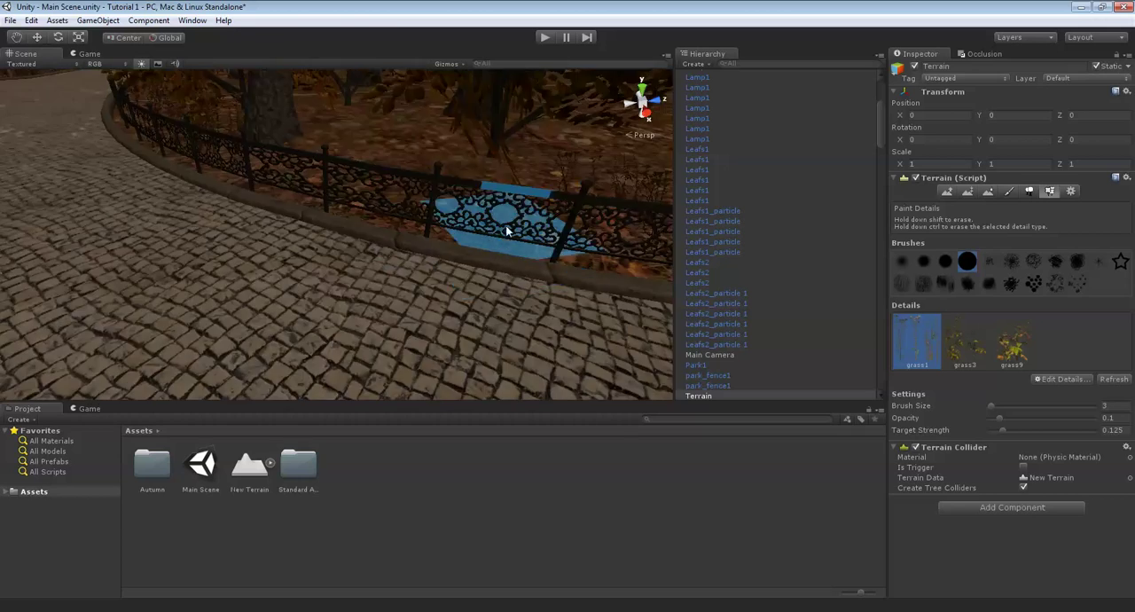
pyautogui.moveTo(434, 197); pyautogui.dragTo(476, 233, button='middle')
pyautogui.scroll(2, 401, 261)
pyautogui.moveTo(391, 209); pyautogui.dragTo(350, 257, button='middle')
pyautogui.scroll(-2, 328, 279)
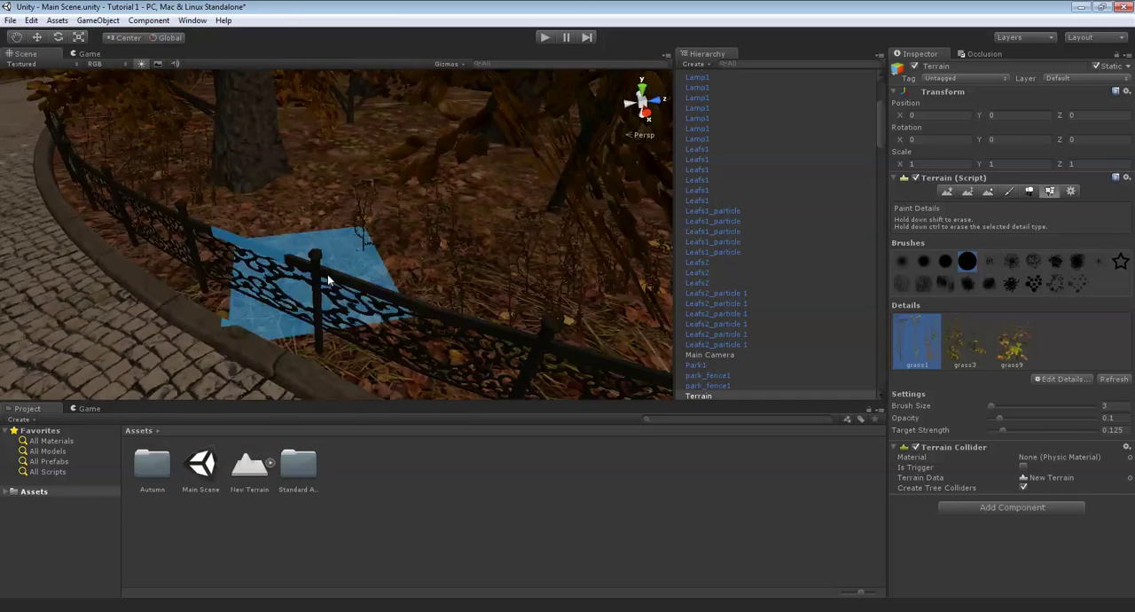
pyautogui.moveTo(282, 222)
pyautogui.mouseDown(button='right')
pyautogui.moveTo(536, 158)
pyautogui.moveTo(287, 195)
pyautogui.moveTo(421, 219)
pyautogui.mouseUp(button='right')
pyautogui.scroll(-3, 287, 195)
pyautogui.moveTo(355, 235)
pyautogui.mouseDown(button='right')
pyautogui.moveTo(482, 196)
pyautogui.moveTo(500, 234)
pyautogui.moveTo(537, 144)
pyautogui.moveTo(588, 152)
pyautogui.moveTo(444, 271)
pyautogui.moveTo(472, 256)
pyautogui.mouseUp(button='right')
pyautogui.scroll(-5, 472, 256)
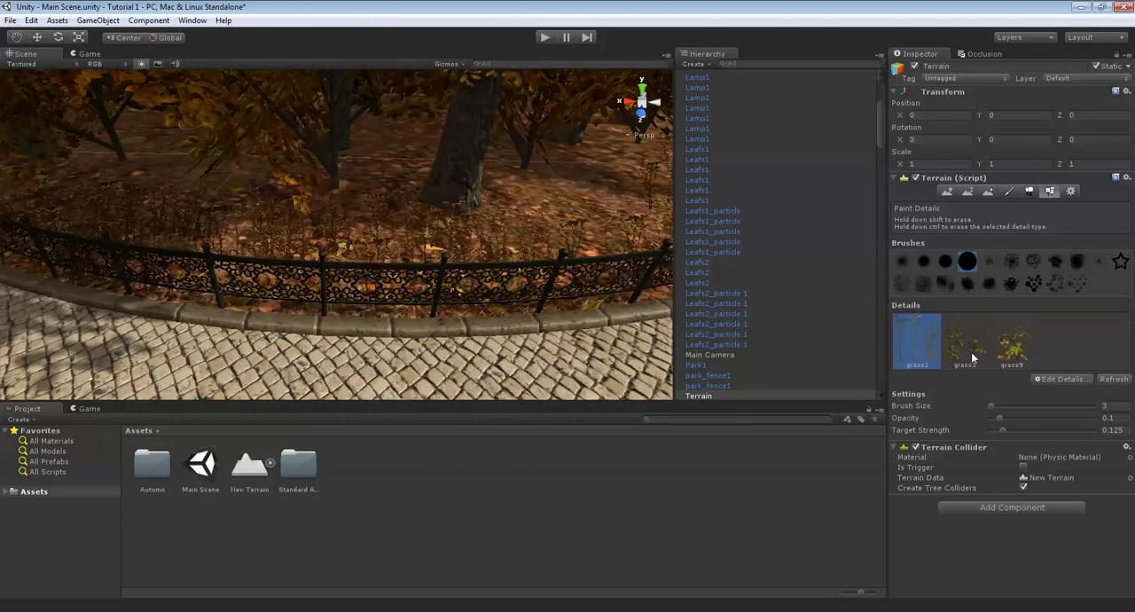
# - Paint grass3 details with brush size 7 around the circular bed, in and behind the grass strip along the fence
pyautogui.click(996, 410)
pyautogui.scroll(3, 454, 207)
pyautogui.scroll(-3, 410, 183)
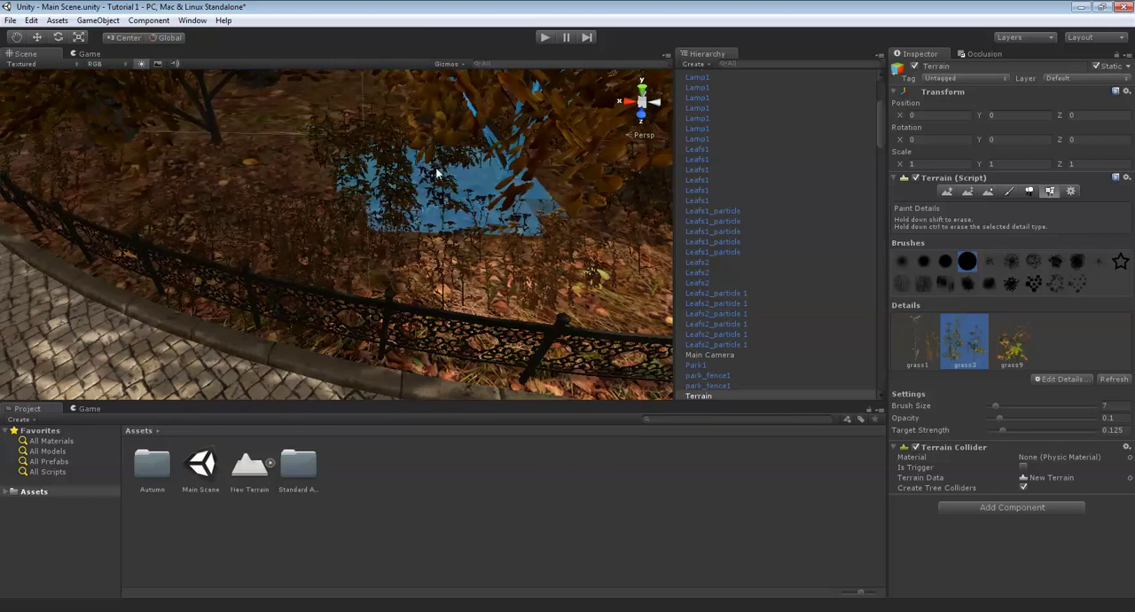
pyautogui.scroll(-3, 271, 151)
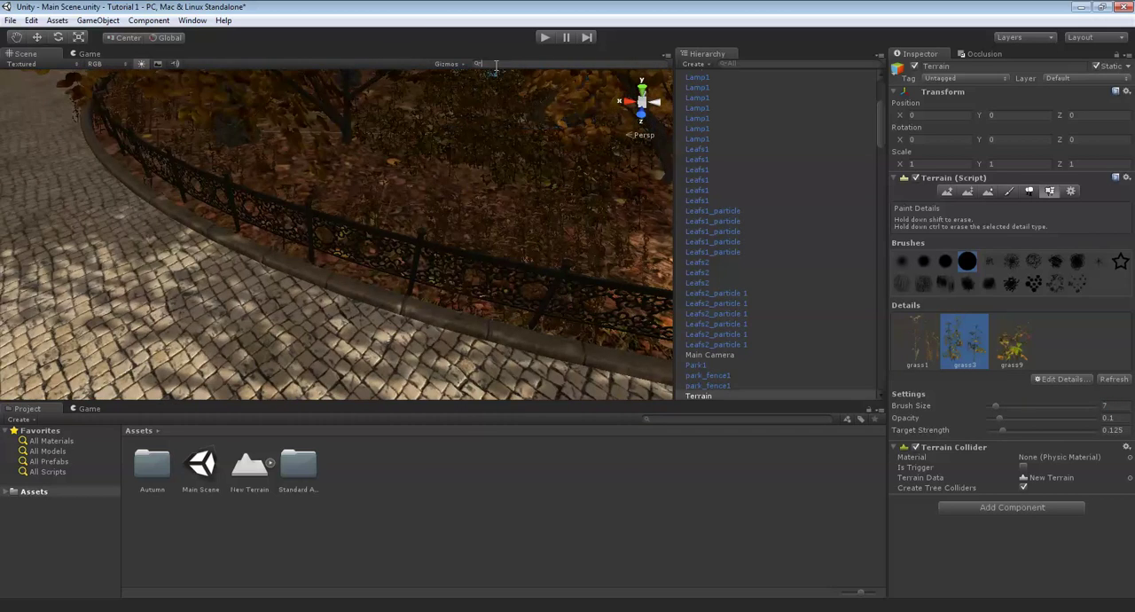
pyautogui.moveTo(420, 168); pyautogui.dragTo(380, 218, button='right')
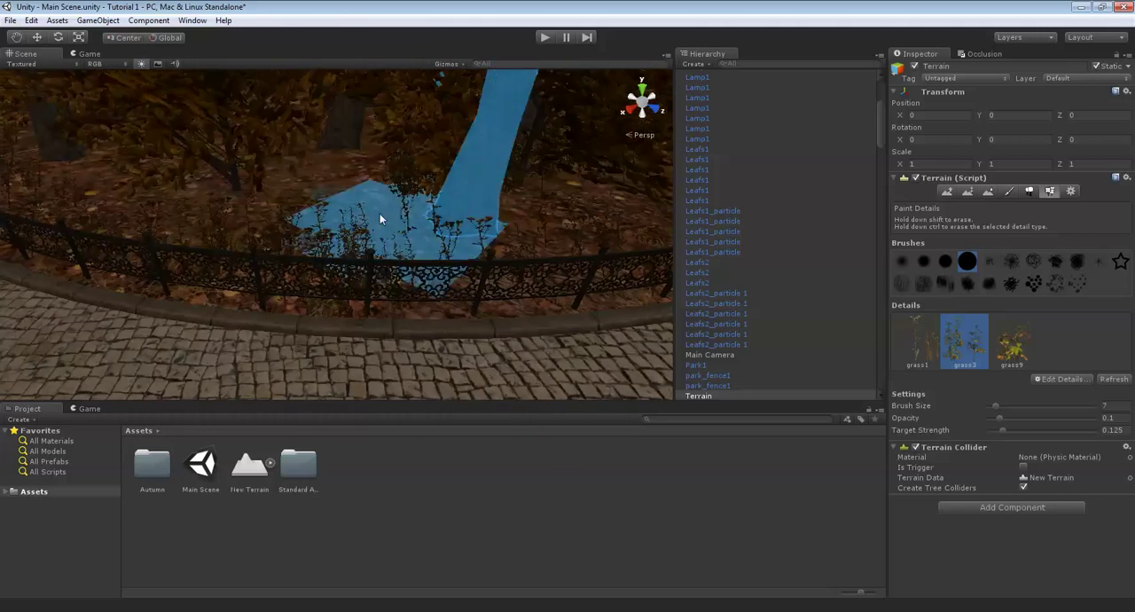
pyautogui.moveTo(297, 166)
pyautogui.mouseDown(button='right')
pyautogui.moveTo(412, 207)
pyautogui.moveTo(356, 182)
pyautogui.moveTo(411, 185)
pyautogui.moveTo(396, 181)
pyautogui.moveTo(461, 228)
pyautogui.moveTo(380, 165)
pyautogui.moveTo(299, 168)
pyautogui.moveTo(463, 154)
pyautogui.moveTo(415, 167)
pyautogui.moveTo(470, 186)
pyautogui.moveTo(380, 175)
pyautogui.moveTo(407, 169)
pyautogui.moveTo(449, 233)
pyautogui.moveTo(426, 200)
pyautogui.moveTo(413, 133)
pyautogui.mouseUp(button='right')
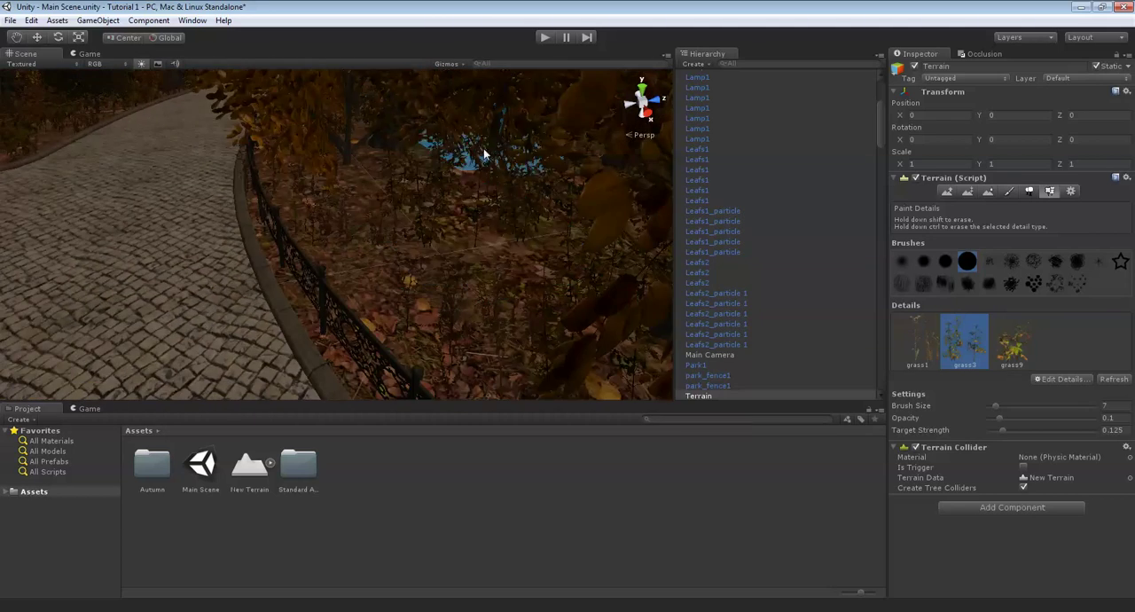
pyautogui.moveTo(484, 155)
pyautogui.mouseDown(button='right')
pyautogui.moveTo(499, 144)
pyautogui.moveTo(499, 172)
pyautogui.moveTo(461, 180)
pyautogui.moveTo(522, 204)
pyautogui.moveTo(502, 176)
pyautogui.mouseUp(button='right')
pyautogui.moveTo(386, 160); pyautogui.dragTo(423, 182, button='right')
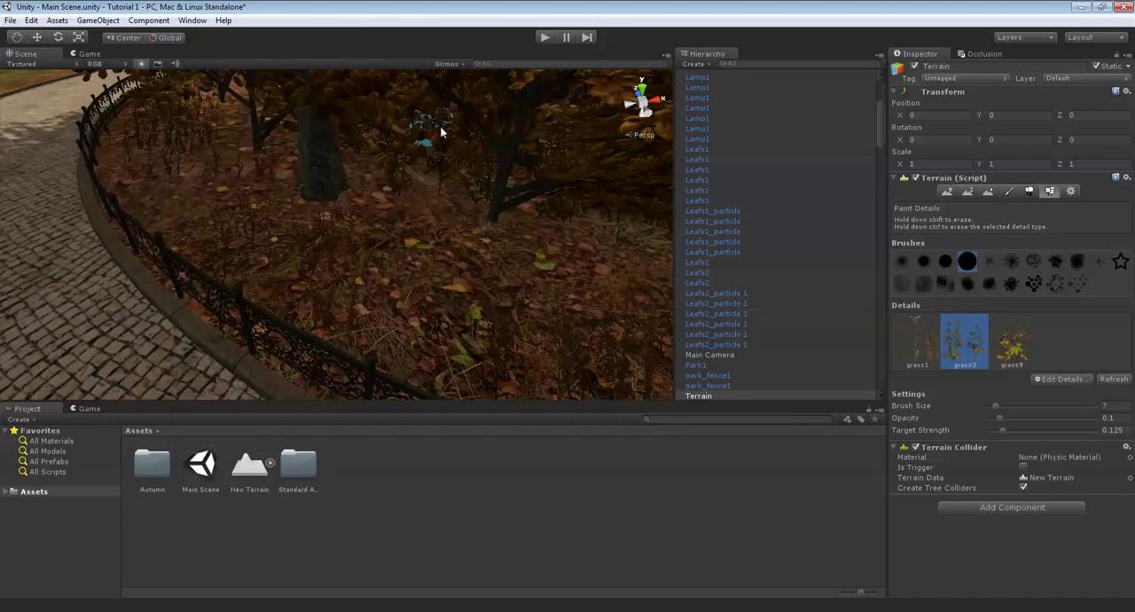
pyautogui.moveTo(440, 125)
pyautogui.mouseDown(button='right')
pyautogui.moveTo(441, 174)
pyautogui.moveTo(424, 202)
pyautogui.mouseUp(button='right')
pyautogui.moveTo(380, 132)
pyautogui.mouseDown(button='right')
pyautogui.moveTo(503, 162)
pyautogui.moveTo(439, 157)
pyautogui.moveTo(479, 190)
pyautogui.moveTo(479, 219)
pyautogui.moveTo(398, 157)
pyautogui.moveTo(538, 139)
pyautogui.moveTo(446, 188)
pyautogui.mouseUp(button='right')
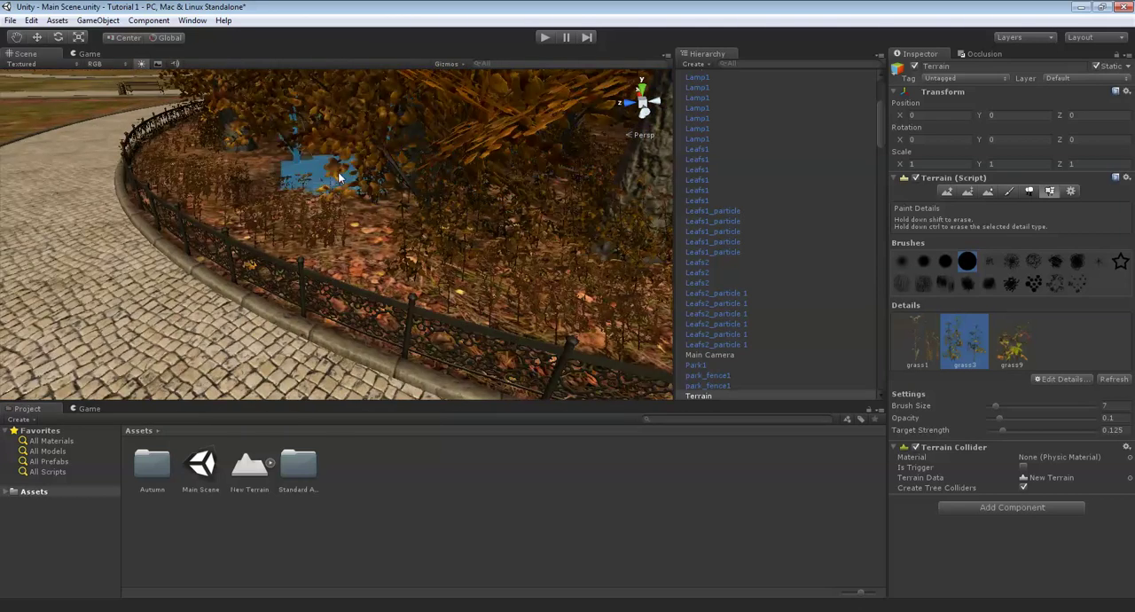
pyautogui.moveTo(278, 144)
pyautogui.mouseDown(button='right')
pyautogui.moveTo(402, 184)
pyautogui.moveTo(534, 158)
pyautogui.moveTo(415, 149)
pyautogui.moveTo(329, 179)
pyautogui.moveTo(339, 210)
pyautogui.moveTo(474, 185)
pyautogui.moveTo(441, 117)
pyautogui.moveTo(425, 121)
pyautogui.moveTo(411, 250)
pyautogui.mouseUp(button='right')
pyautogui.scroll(-12, 416, 225)
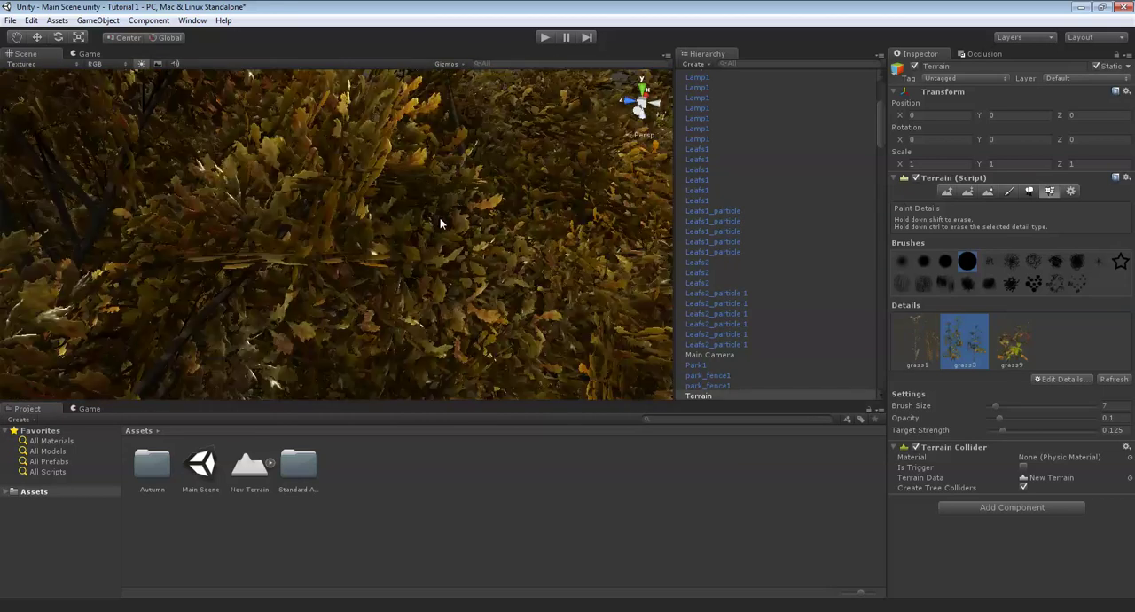
pyautogui.scroll(-5, 440, 223)
pyautogui.scroll(15, 344, 258)
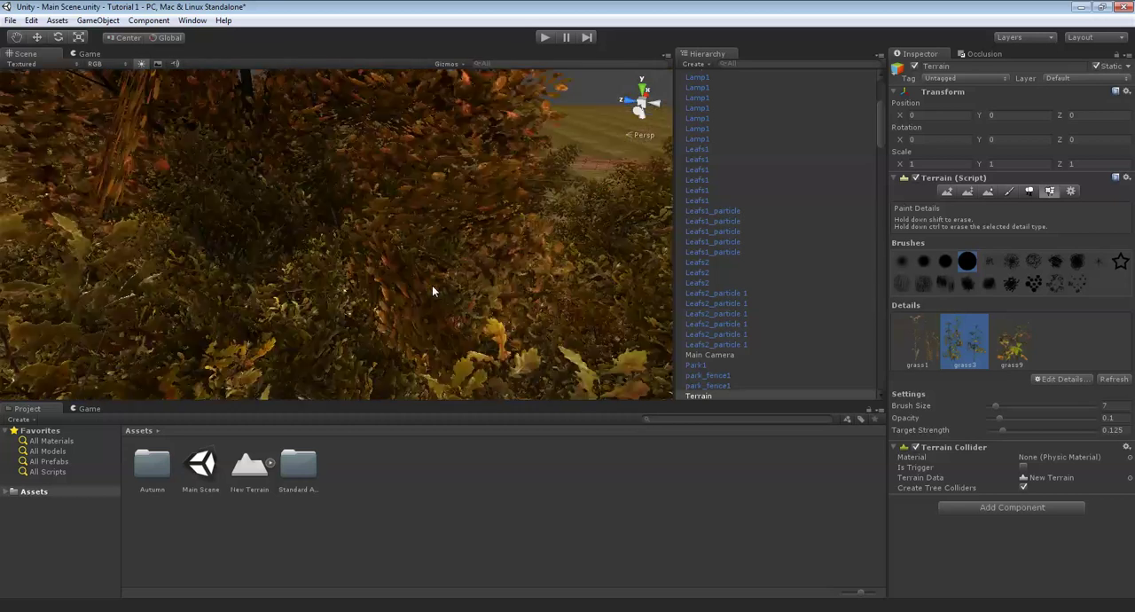
pyautogui.scroll(10, 426, 336)
# - Paint grass9 details with brush size 7 among the trees all around the fenced circular bed
pyautogui.moveTo(507, 278); pyautogui.dragTo(1000, 268, button='right')
pyautogui.moveTo(394, 232); pyautogui.dragTo(313, 172, button='right')
pyautogui.scroll(10, 387, 184)
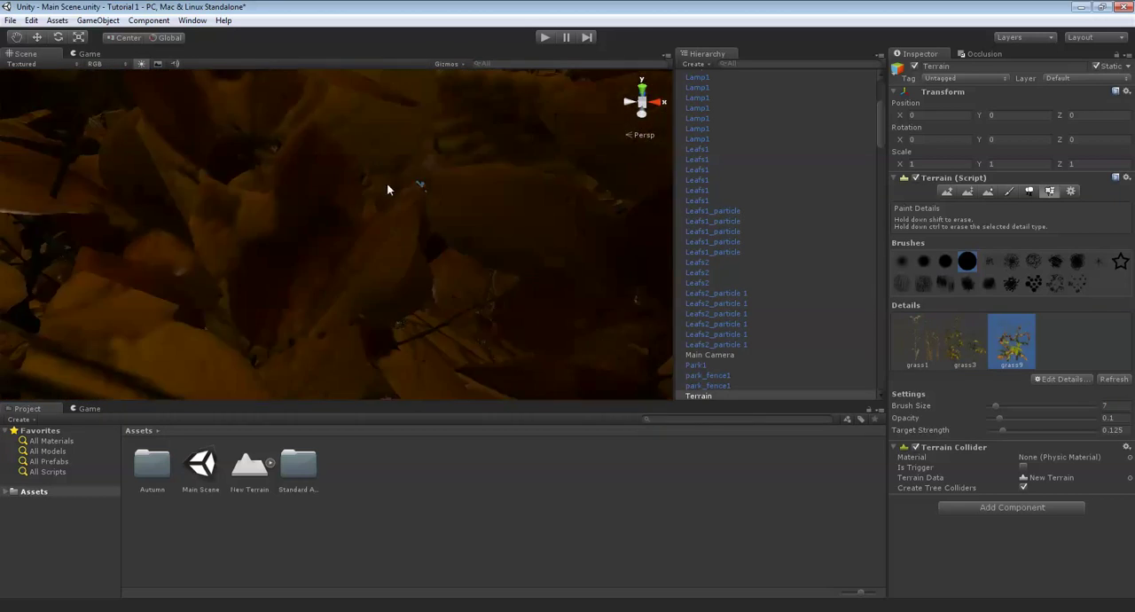
pyautogui.scroll(-5, 390, 179)
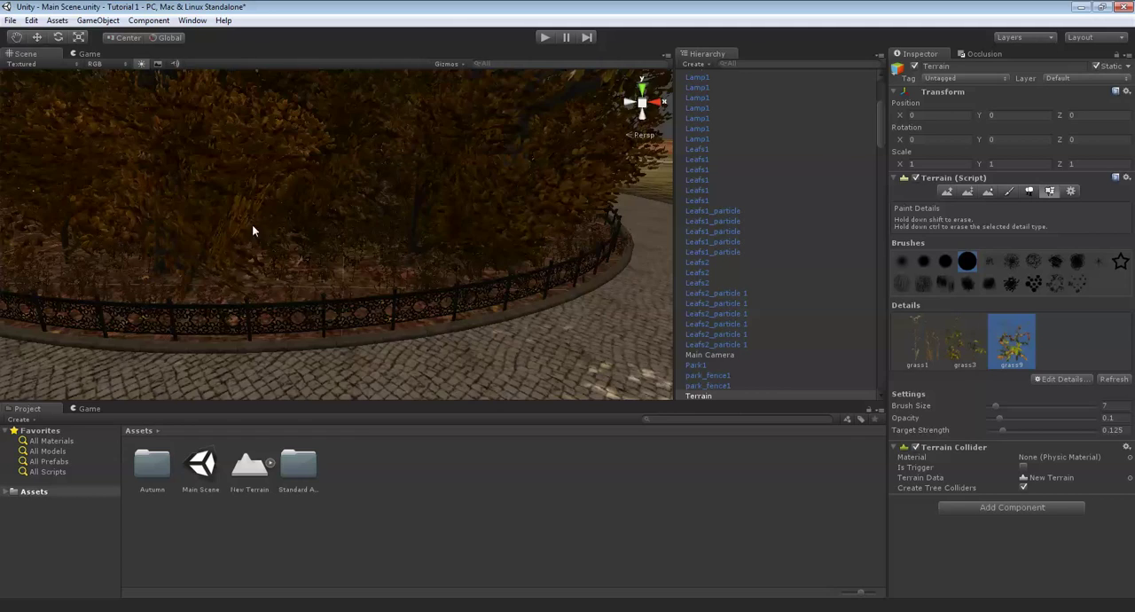
pyautogui.moveTo(344, 275); pyautogui.dragTo(461, 242, button='middle')
pyautogui.scroll(8, 408, 279)
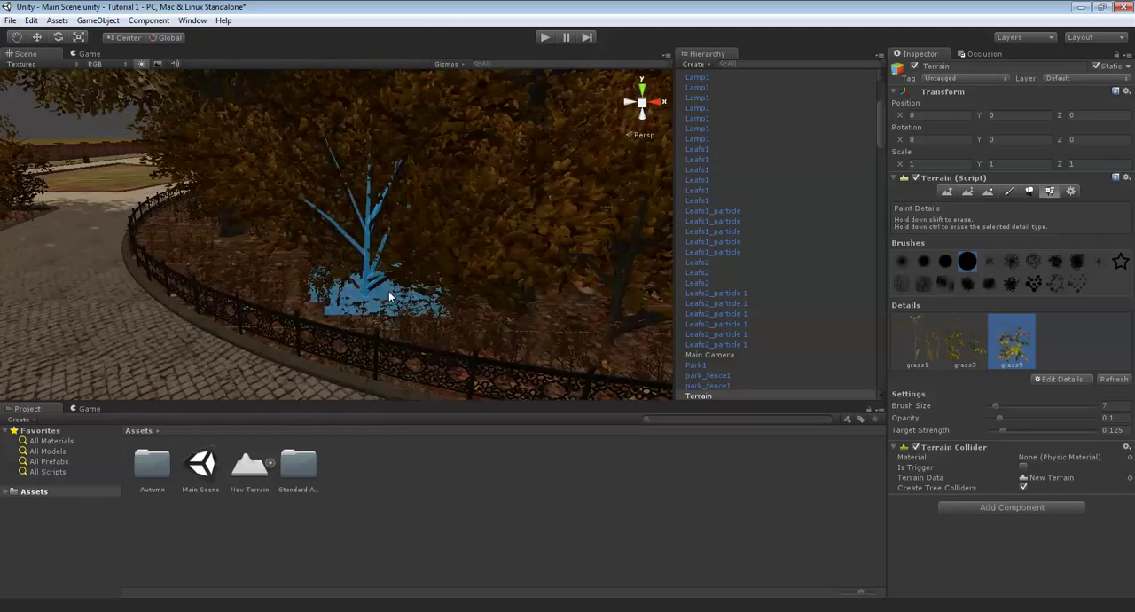
pyautogui.scroll(-4, 310, 302)
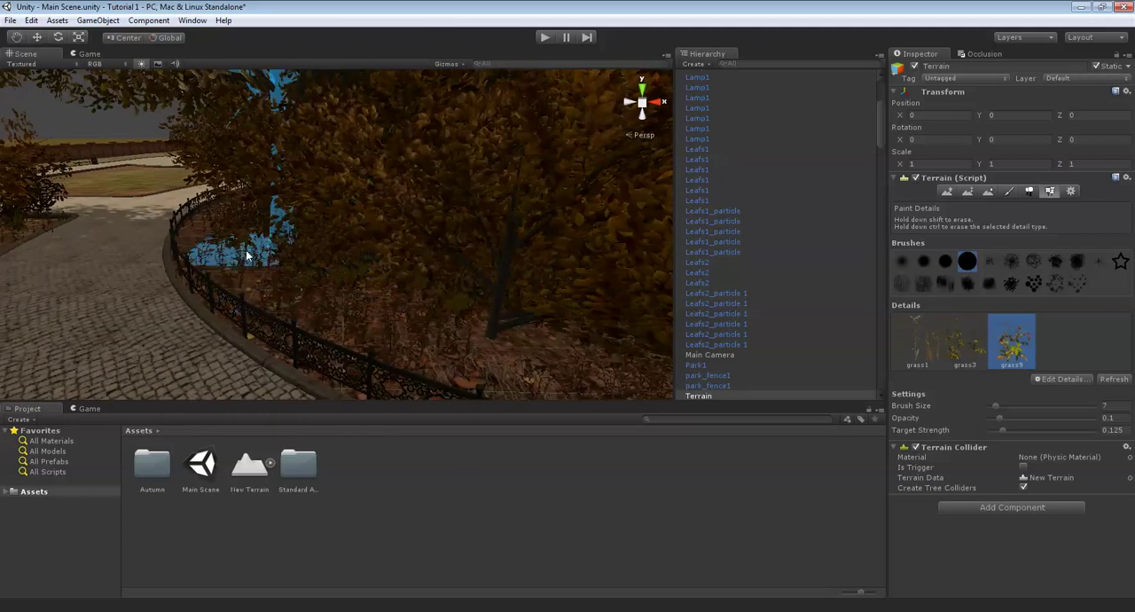
pyautogui.moveTo(247, 256); pyautogui.dragTo(450, 215, button='right')
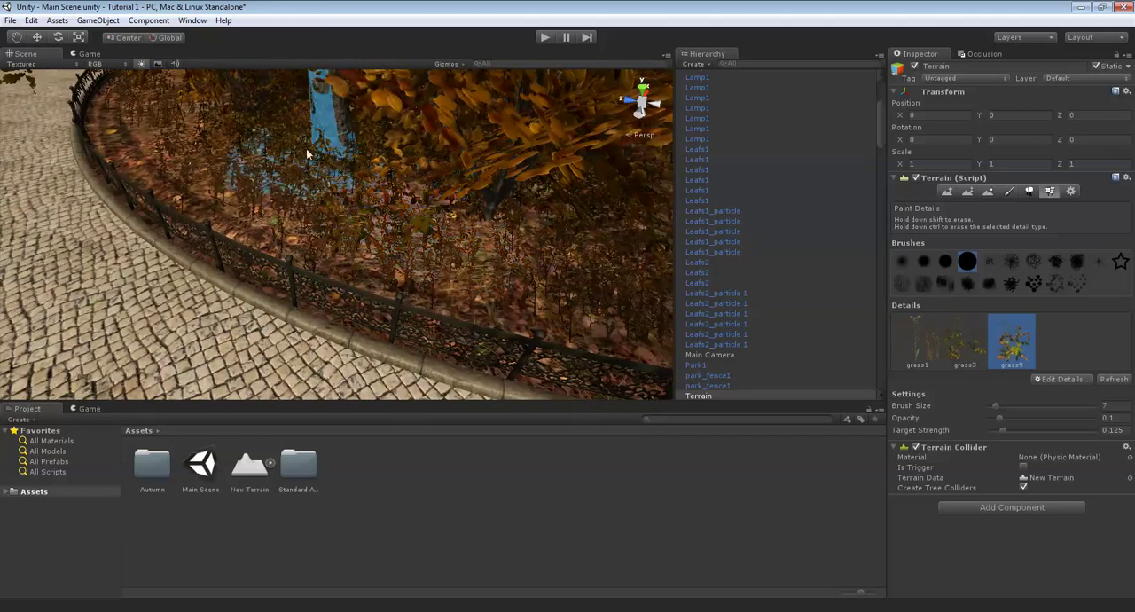
pyautogui.moveTo(306, 153)
pyautogui.mouseDown(button='right')
pyautogui.moveTo(532, 226)
pyautogui.moveTo(459, 256)
pyautogui.moveTo(332, 217)
pyautogui.moveTo(390, 293)
pyautogui.moveTo(474, 269)
pyautogui.moveTo(436, 264)
pyautogui.mouseUp(button='right')
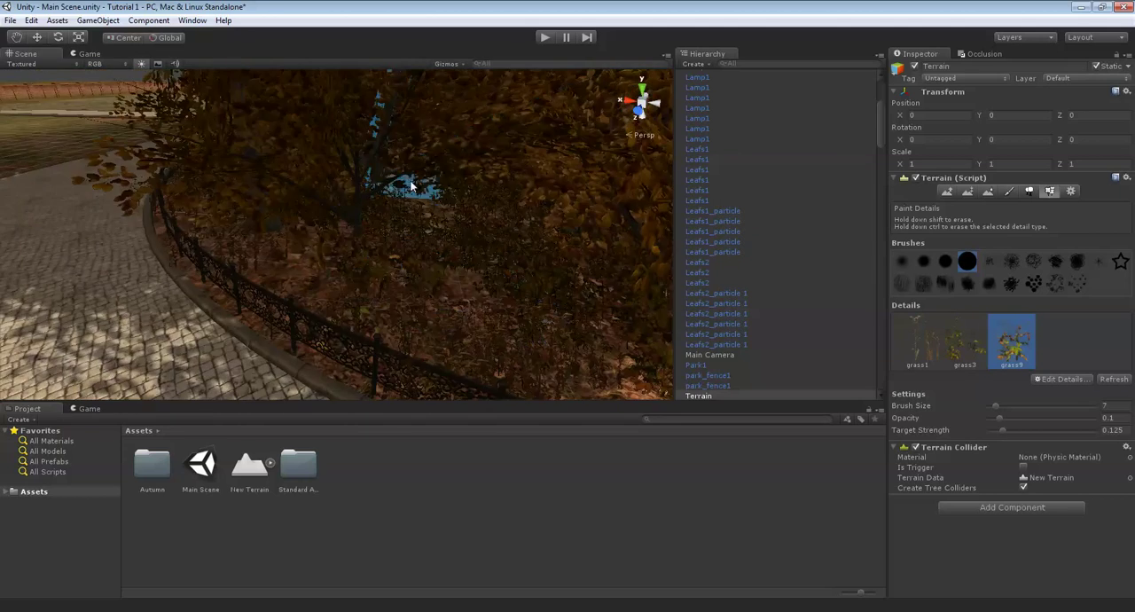
pyautogui.moveTo(451, 218); pyautogui.dragTo(339, 186, button='right')
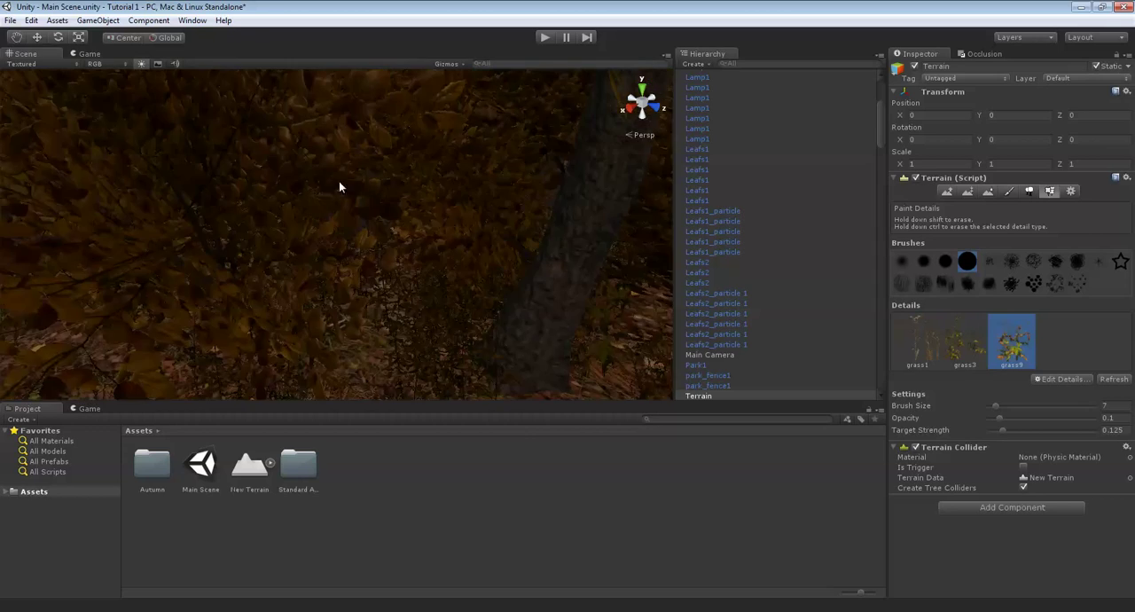
# - Paint more grass3 around the tree trunks deeper inside the circular bed and check the planting from above and from the path
pyautogui.moveTo(408, 156)
pyautogui.mouseDown(button='right')
pyautogui.moveTo(524, 177)
pyautogui.moveTo(541, 253)
pyautogui.moveTo(433, 257)
pyautogui.mouseUp(button='right')
pyautogui.moveTo(360, 245)
pyautogui.mouseDown(button='right')
pyautogui.moveTo(364, 208)
pyautogui.moveTo(381, 249)
pyautogui.moveTo(449, 250)
pyautogui.moveTo(385, 289)
pyautogui.mouseUp(button='right')
pyautogui.moveTo(299, 206)
pyautogui.mouseDown(button='right')
pyautogui.moveTo(545, 202)
pyautogui.moveTo(152, 198)
pyautogui.moveTo(368, 197)
pyautogui.moveTo(434, 258)
pyautogui.moveTo(472, 230)
pyautogui.moveTo(443, 253)
pyautogui.moveTo(424, 250)
pyautogui.moveTo(517, 269)
pyautogui.moveTo(489, 236)
pyautogui.moveTo(502, 322)
pyautogui.moveTo(658, 298)
pyautogui.moveTo(421, 129)
pyautogui.moveTo(443, 307)
pyautogui.moveTo(435, 279)
pyautogui.moveTo(253, 222)
pyautogui.moveTo(187, 152)
pyautogui.mouseUp(button='right')
pyautogui.moveTo(368, 165)
pyautogui.mouseDown(button='right')
pyautogui.moveTo(458, 164)
pyautogui.moveTo(305, 228)
pyautogui.moveTo(363, 211)
pyautogui.moveTo(381, 227)
pyautogui.moveTo(401, 156)
pyautogui.moveTo(443, 171)
pyautogui.moveTo(476, 325)
pyautogui.moveTo(415, 277)
pyautogui.moveTo(407, 218)
pyautogui.moveTo(453, 206)
pyautogui.mouseUp(button='right')
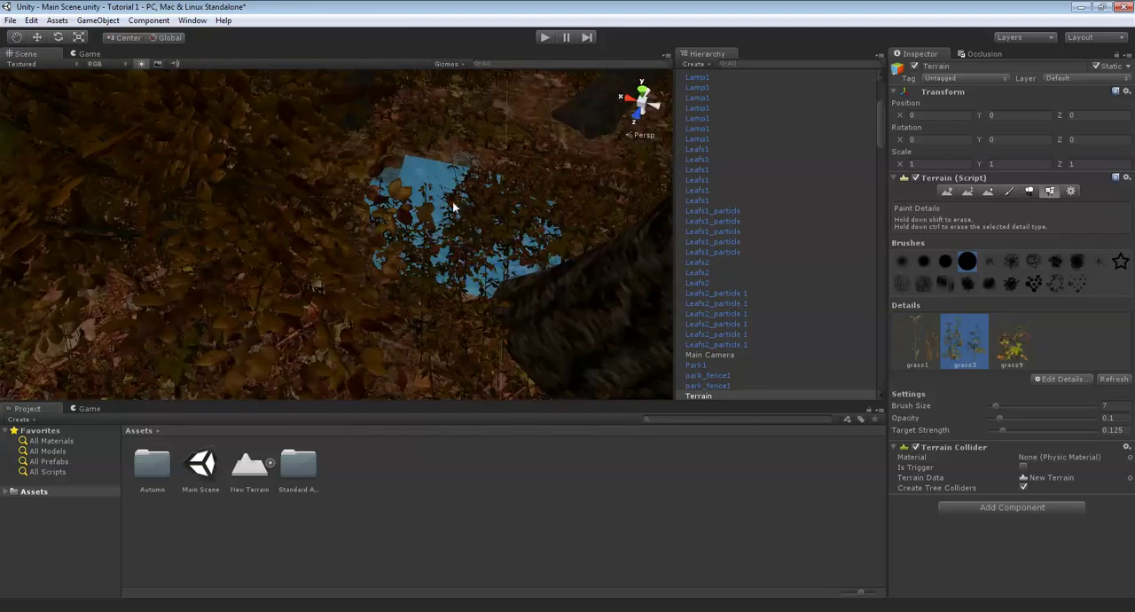
pyautogui.moveTo(293, 197); pyautogui.dragTo(390, 178, button='right')
pyautogui.scroll(-10, 470, 152)
pyautogui.scroll(10, 449, 195)
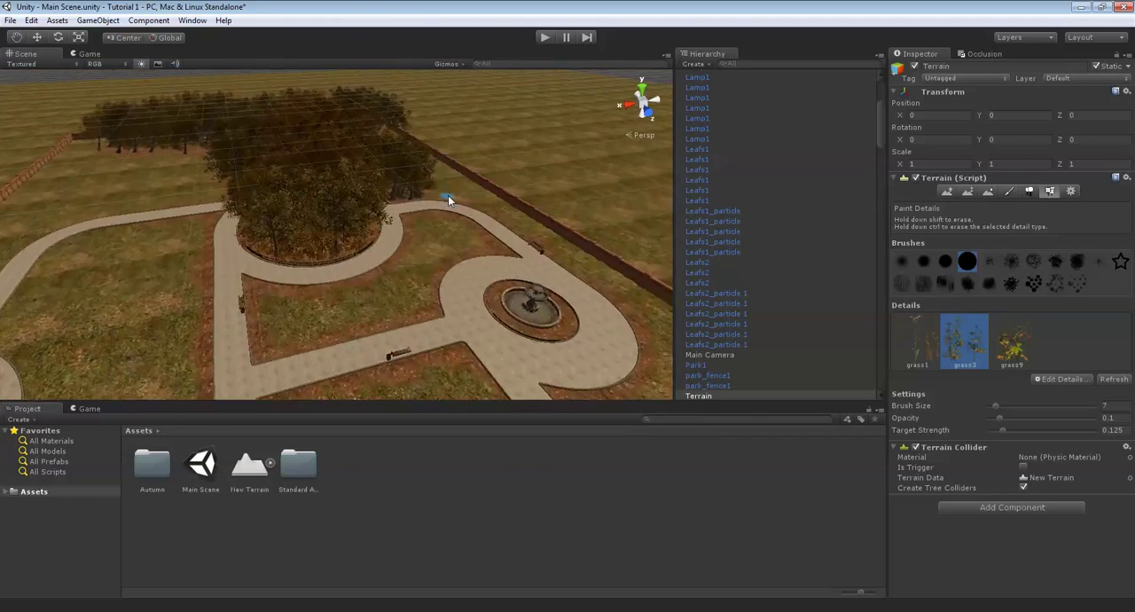
pyautogui.scroll(6, 450, 201)
pyautogui.moveTo(451, 201)
pyautogui.mouseDown(button='right')
pyautogui.moveTo(462, 196)
pyautogui.moveTo(248, 113)
pyautogui.mouseUp(button='right')
pyautogui.scroll(4, 447, 209)
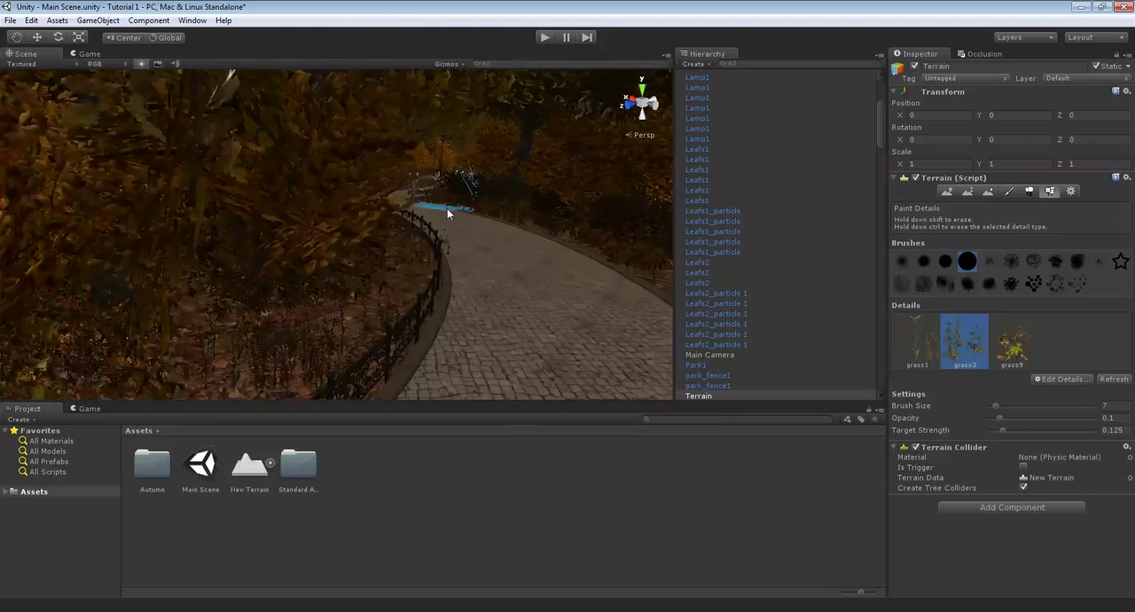
# - Paint small patches of the fourth ground texture with brush size 1 across the grassy lawn between the curved paths outside the circular bed
pyautogui.moveTo(447, 209)
pyautogui.mouseDown(button='right')
pyautogui.moveTo(473, 233)
pyautogui.moveTo(238, 216)
pyautogui.moveTo(506, 213)
pyautogui.moveTo(444, 223)
pyautogui.moveTo(496, 190)
pyautogui.moveTo(425, 270)
pyautogui.mouseUp(button='right')
pyautogui.scroll(-8, 458, 210)
pyautogui.moveTo(457, 210); pyautogui.dragTo(415, 287, button='right')
pyautogui.scroll(5, 415, 287)
pyautogui.keyDown('alt'); pyautogui.moveTo(414, 283); pyautogui.dragTo(264, 182); pyautogui.keyUp('alt')
pyautogui.scroll(-5, 456, 244)
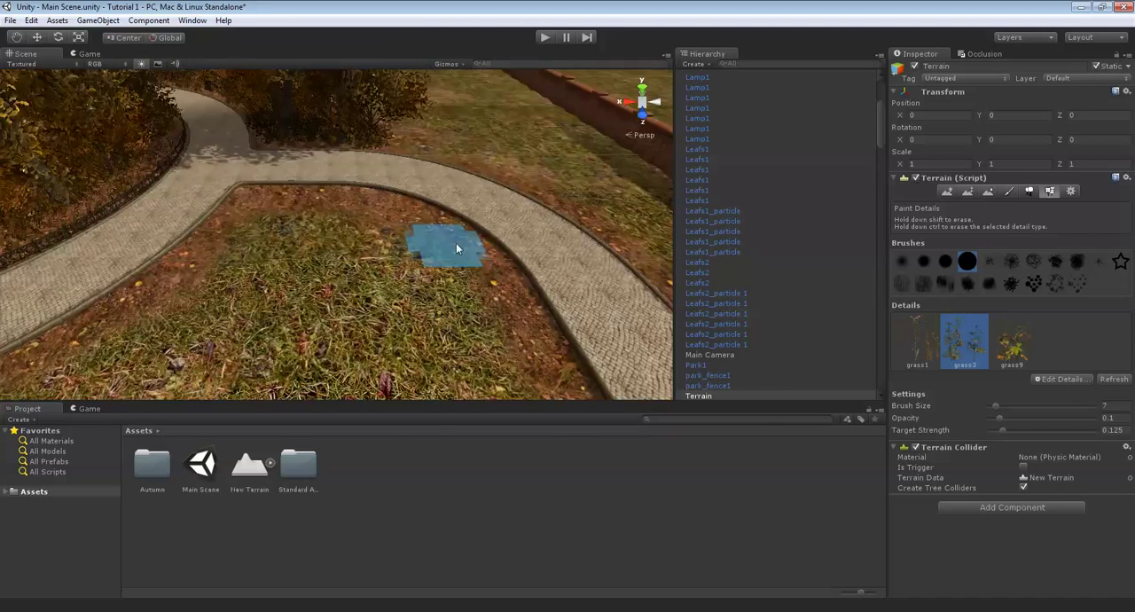
pyautogui.moveTo(480, 208)
pyautogui.mouseDown(button='right')
pyautogui.moveTo(398, 243)
pyautogui.moveTo(413, 231)
pyautogui.mouseUp(button='right')
pyautogui.scroll(3, 432, 221)
pyautogui.scroll(3, 412, 232)
pyautogui.moveTo(413, 232); pyautogui.dragTo(399, 232, button='middle')
pyautogui.click(1015, 192)
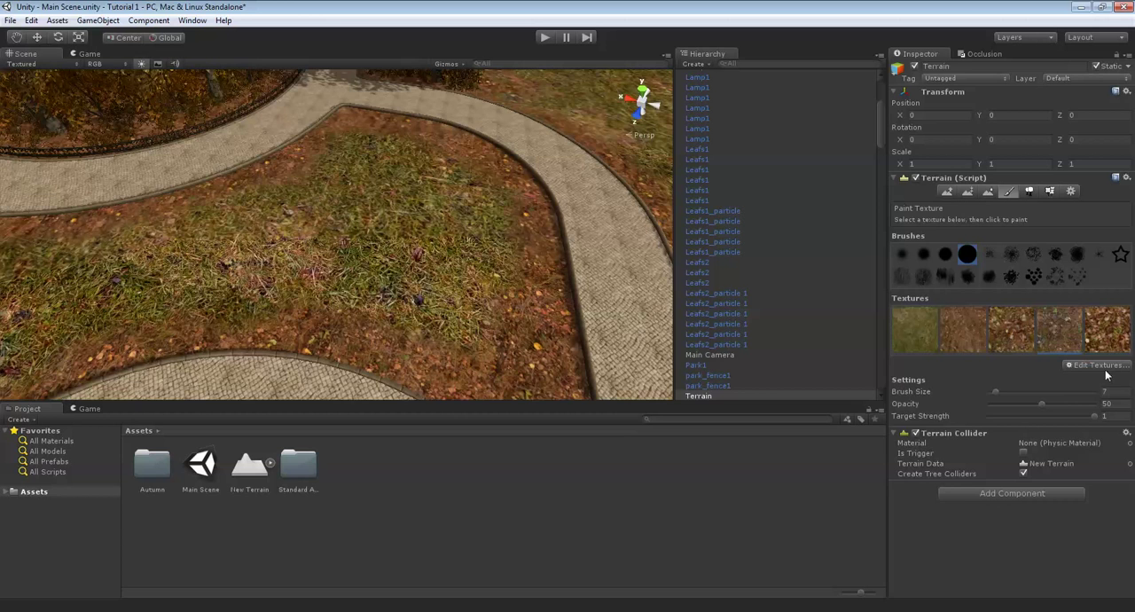
pyautogui.write('1')
pyautogui.press('BackSpace')
pyautogui.press('BackSpace')
pyautogui.write('1')
pyautogui.moveTo(309, 246)
pyautogui.mouseDown(button='right')
pyautogui.moveTo(316, 234)
pyautogui.moveTo(410, 344)
pyautogui.moveTo(362, 321)
pyautogui.mouseUp(button='right')
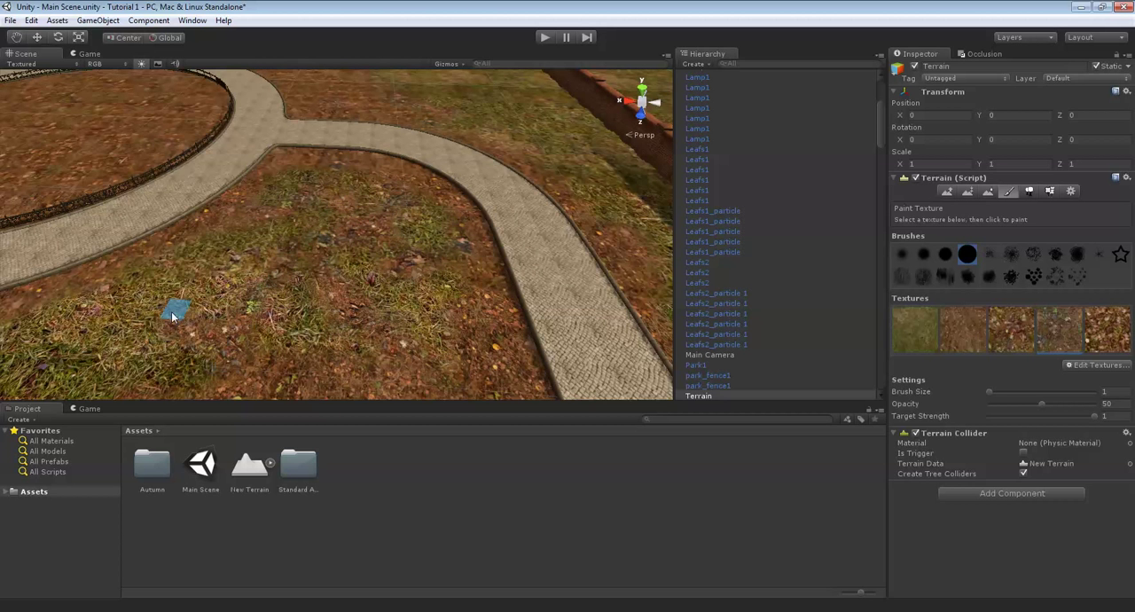
pyautogui.moveTo(149, 278); pyautogui.dragTo(376, 231, button='right')
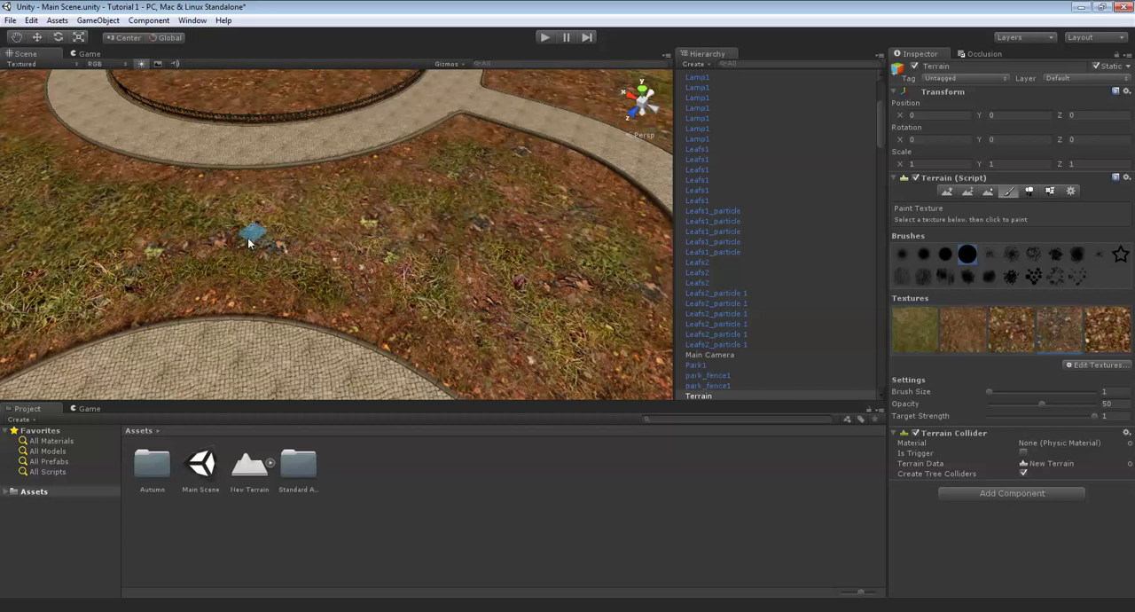
pyautogui.moveTo(266, 284); pyautogui.dragTo(411, 278, button='right')
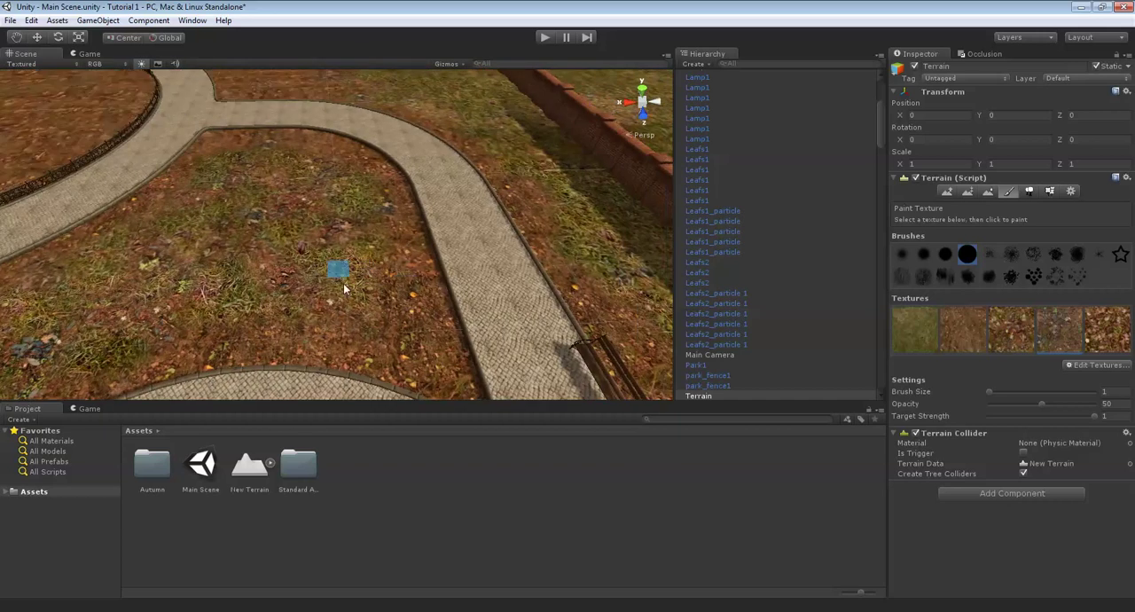
pyautogui.moveTo(342, 279); pyautogui.dragTo(629, 236, button='right')
pyautogui.press('Up')
pyautogui.press('Right')
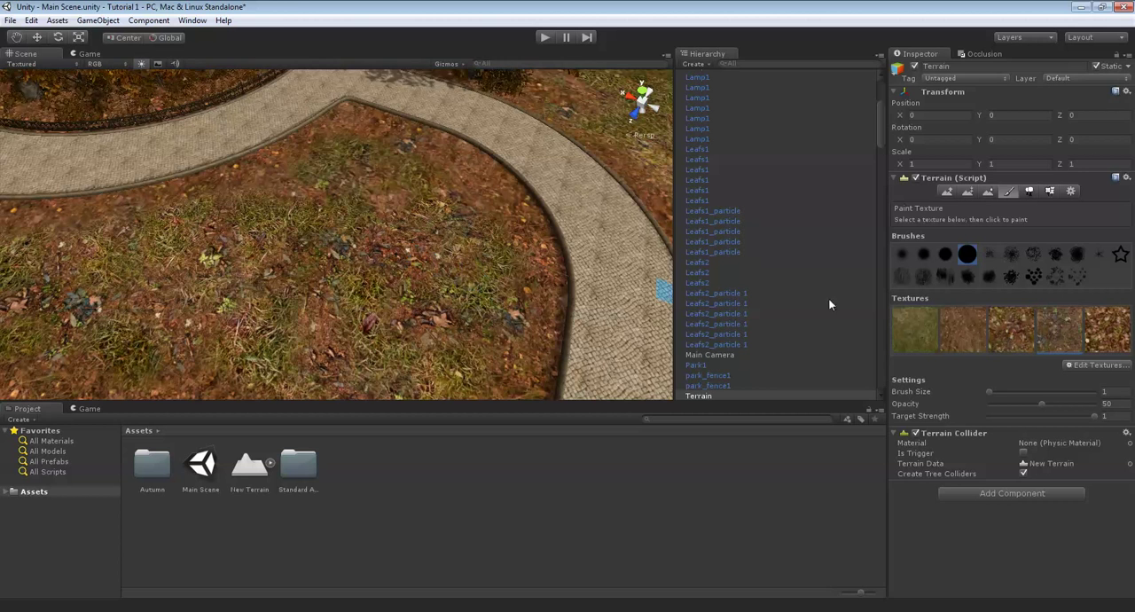
# - Cover the grass of this lawn between the curved paths with the fifth, fallen-leaves ground texture at brush size 1
pyautogui.moveTo(557, 261); pyautogui.dragTo(498, 274, button='right')
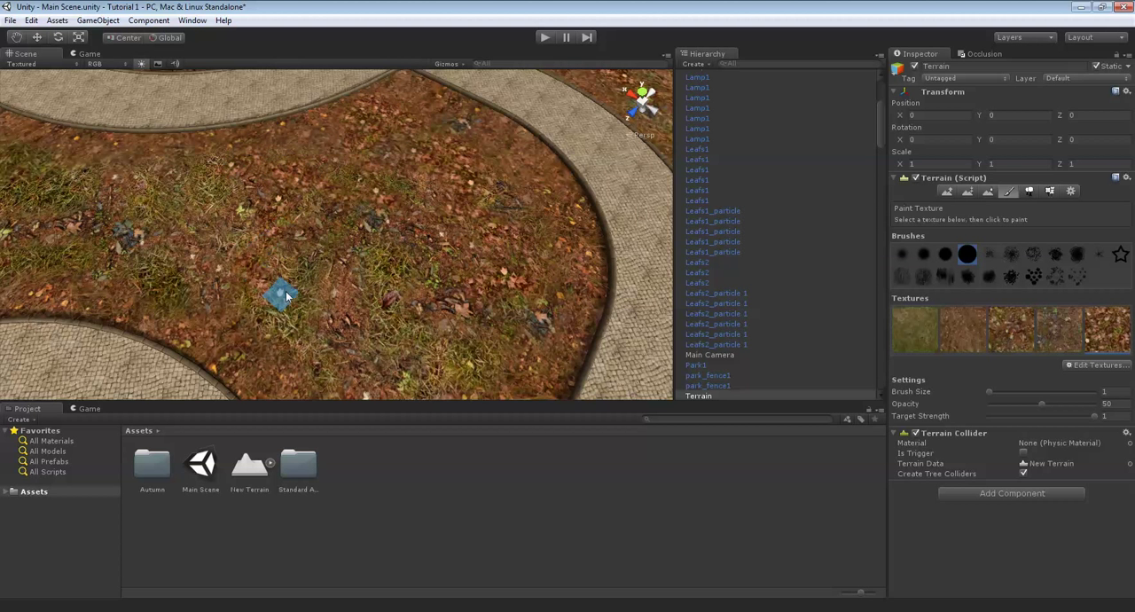
pyautogui.press('Down')
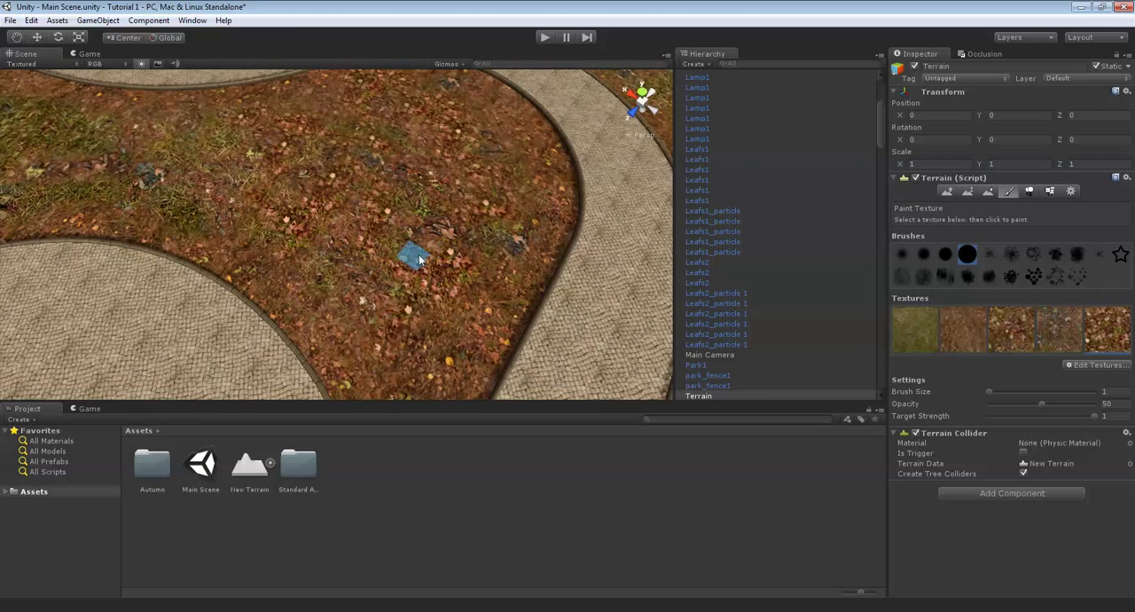
pyautogui.press('Up')
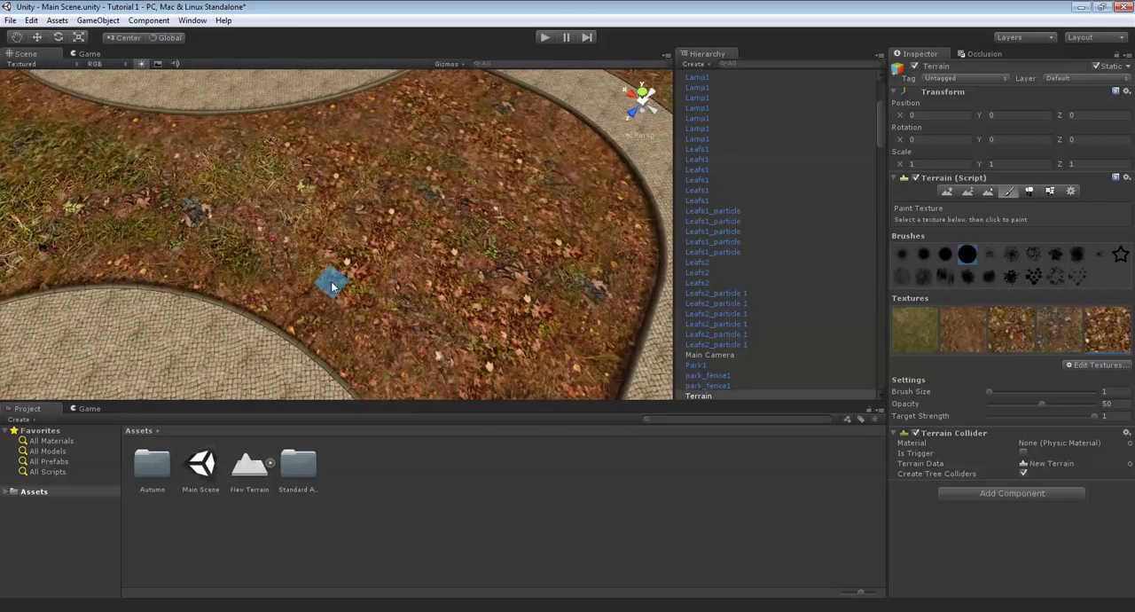
pyautogui.press('Left')
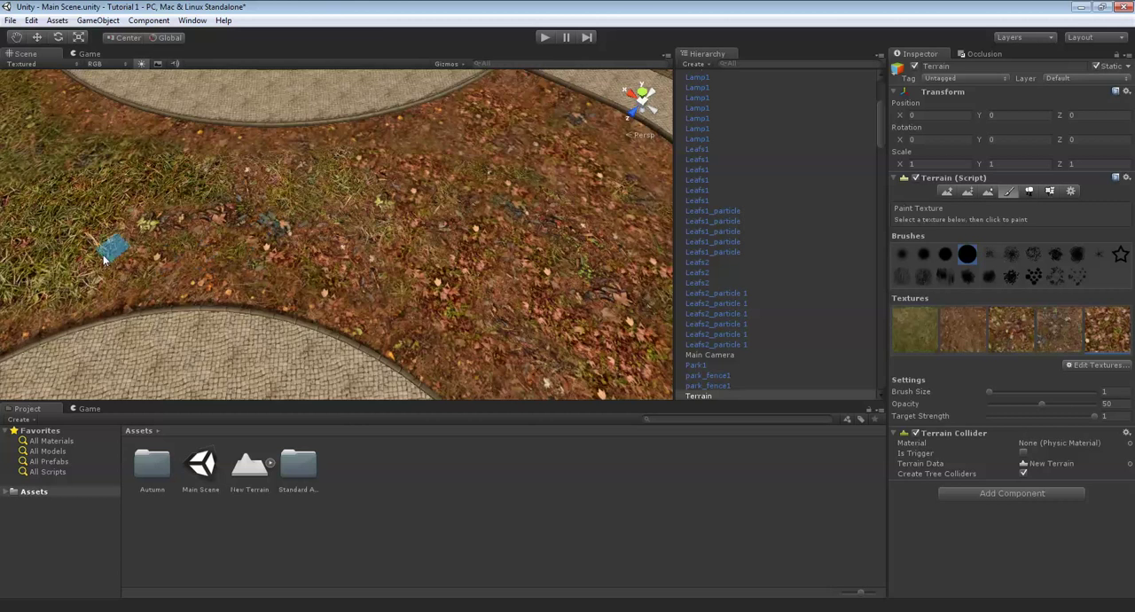
pyautogui.press('Up')
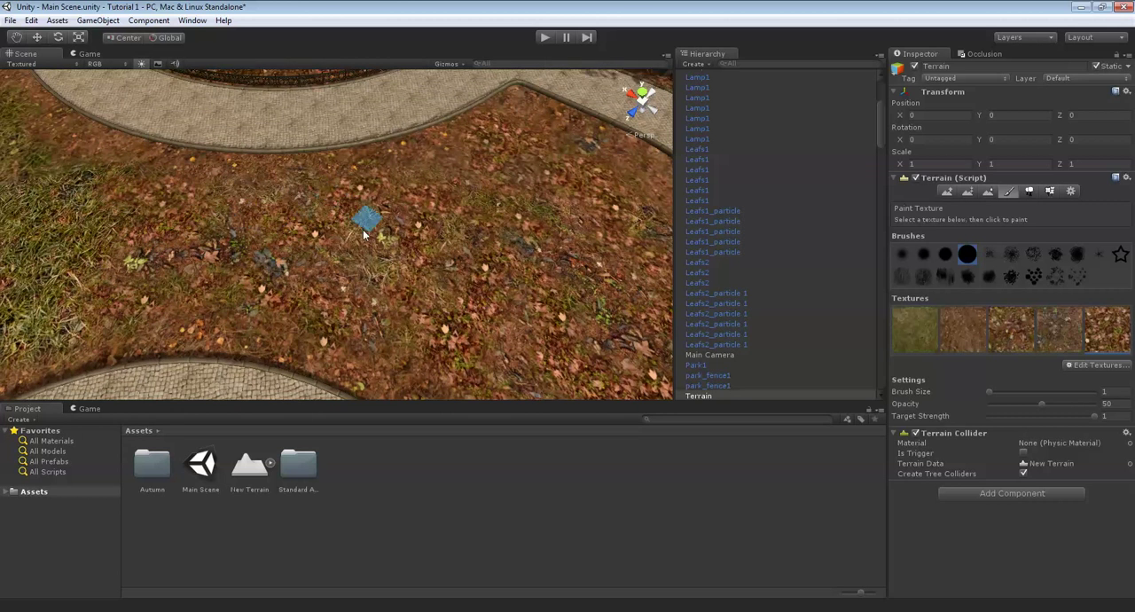
# - Paint small patches of the fourth ground texture over the grass of the lawn beside the bench and circular path
pyautogui.moveTo(411, 271)
pyautogui.mouseDown(button='right')
pyautogui.moveTo(442, 244)
pyautogui.moveTo(453, 255)
pyautogui.moveTo(390, 257)
pyautogui.moveTo(410, 268)
pyautogui.moveTo(491, 206)
pyautogui.moveTo(375, 213)
pyautogui.moveTo(468, 243)
pyautogui.moveTo(685, 211)
pyautogui.moveTo(425, 232)
pyautogui.moveTo(184, 210)
pyautogui.moveTo(207, 173)
pyautogui.mouseUp(button='right')
pyautogui.scroll(-4, 447, 218)
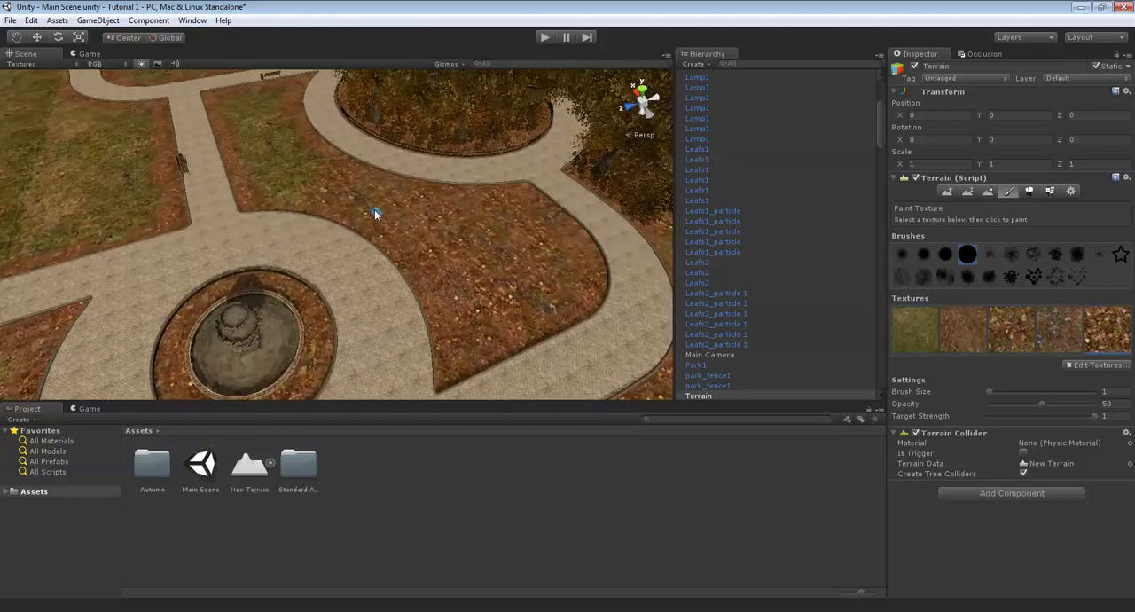
pyautogui.scroll(5, 443, 228)
pyautogui.scroll(-5, 468, 243)
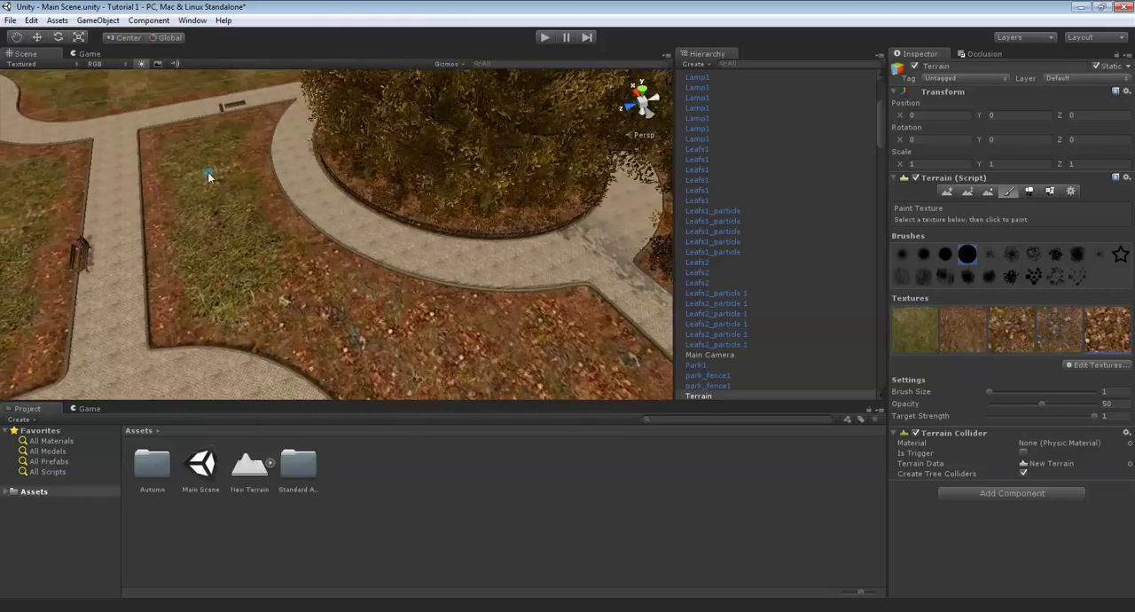
pyautogui.scroll(3, 337, 248)
pyautogui.moveTo(363, 262); pyautogui.dragTo(989, 267, button='right')
pyautogui.click(1052, 338)
pyautogui.moveTo(520, 283); pyautogui.dragTo(507, 246, button='right')
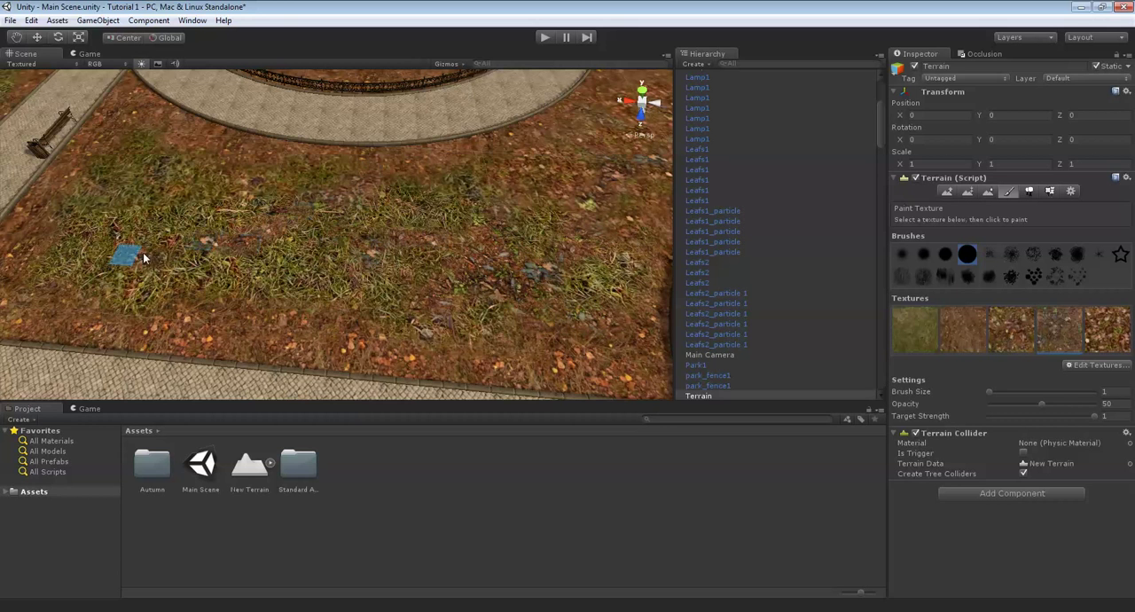
pyautogui.moveTo(303, 306); pyautogui.dragTo(365, 268, button='right')
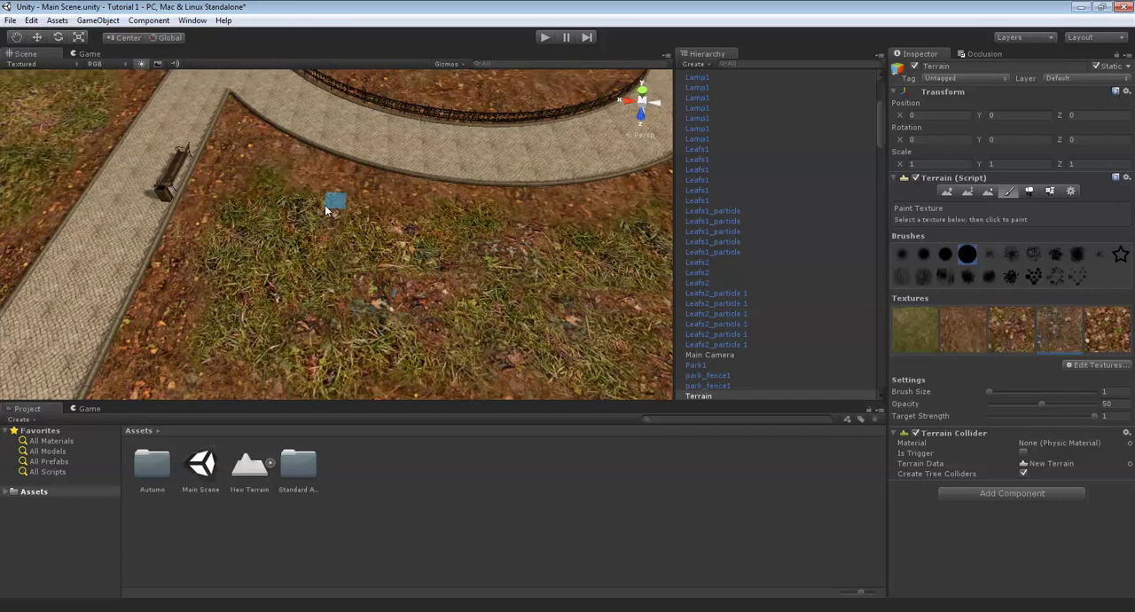
pyautogui.moveTo(256, 227); pyautogui.dragTo(343, 259, button='right')
pyautogui.press('Up')
pyautogui.press('Right')
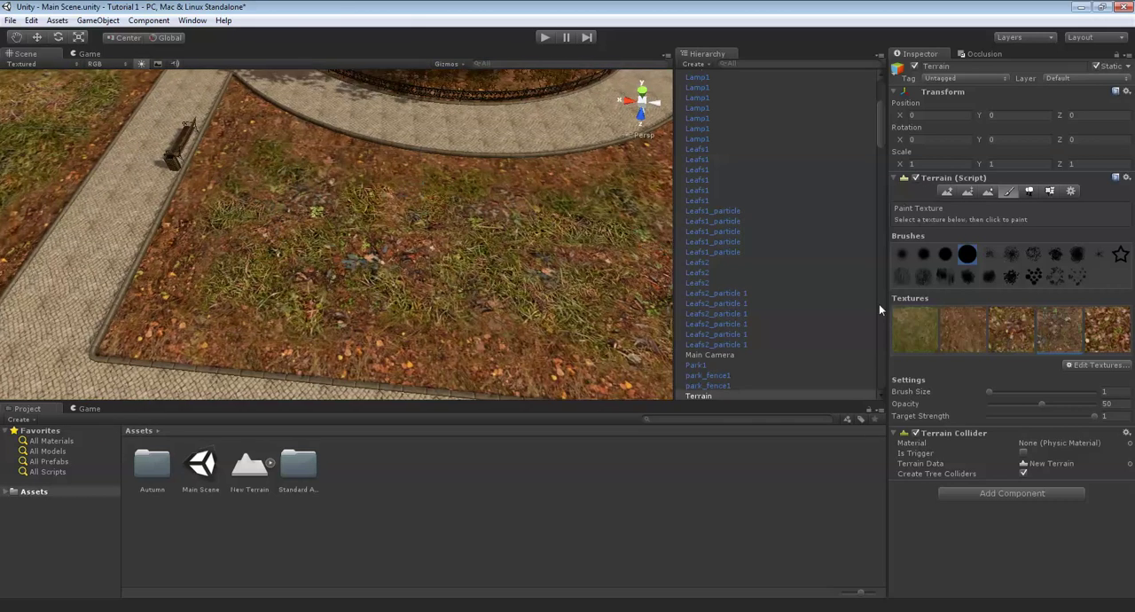
# - Paint the fifth, fallen-leaves texture over the grass between the circular path and the pointed corner of the bench-side lawn
pyautogui.moveTo(399, 290); pyautogui.dragTo(470, 280, button='right')
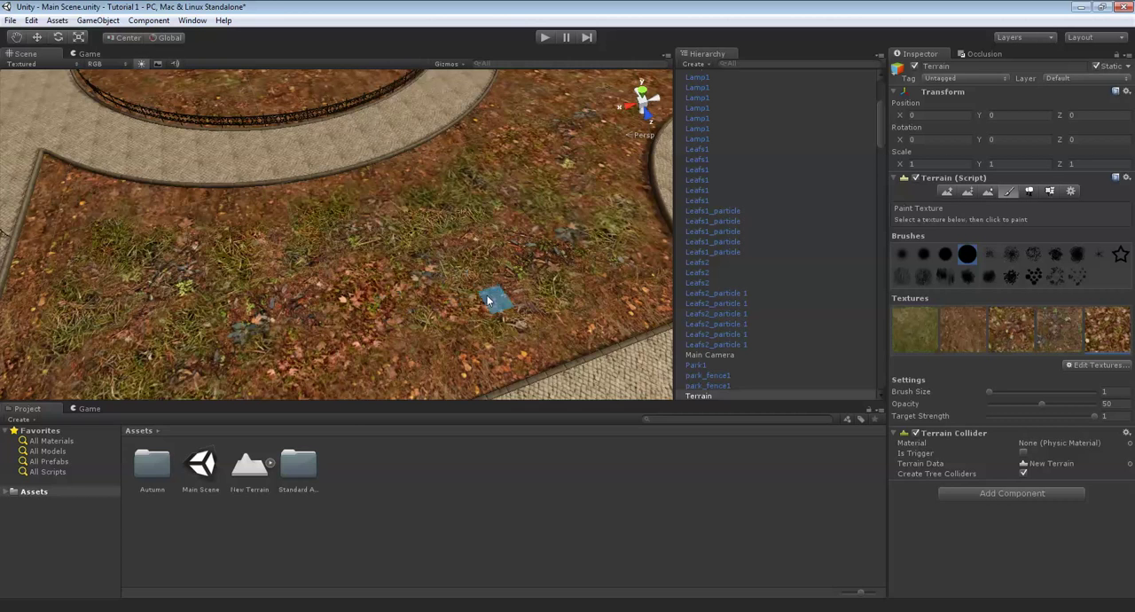
pyautogui.press('Up')
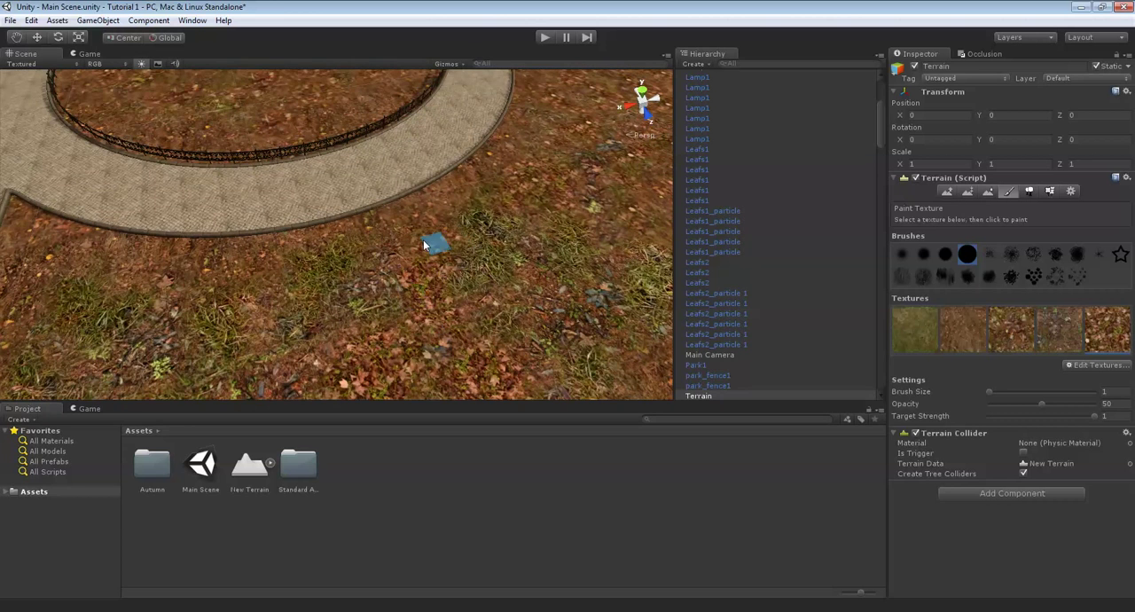
pyautogui.press('Right')
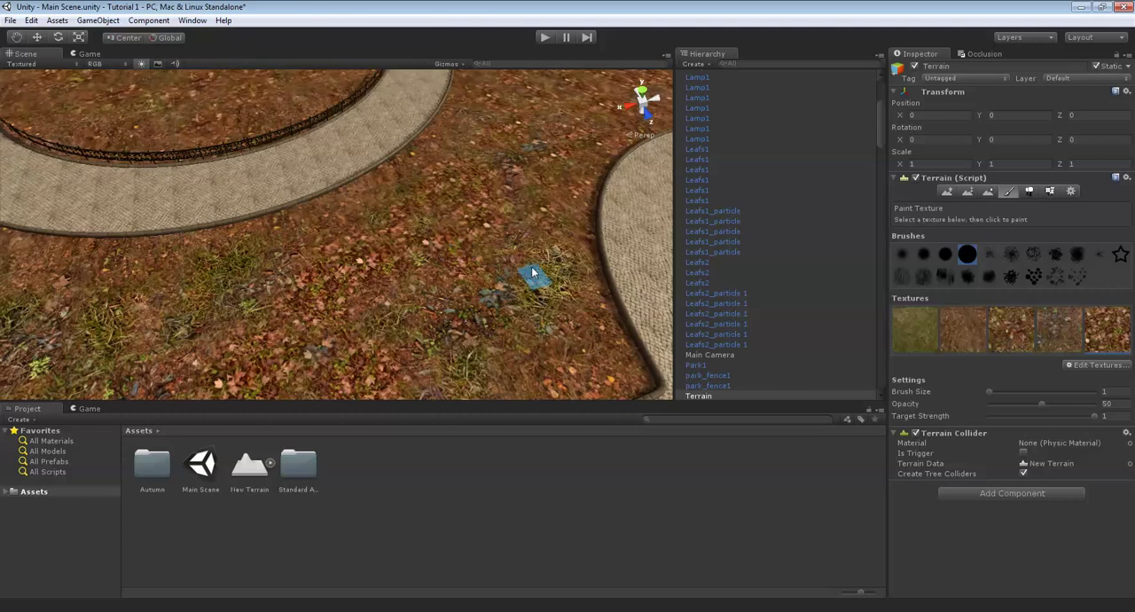
pyautogui.press('Down')
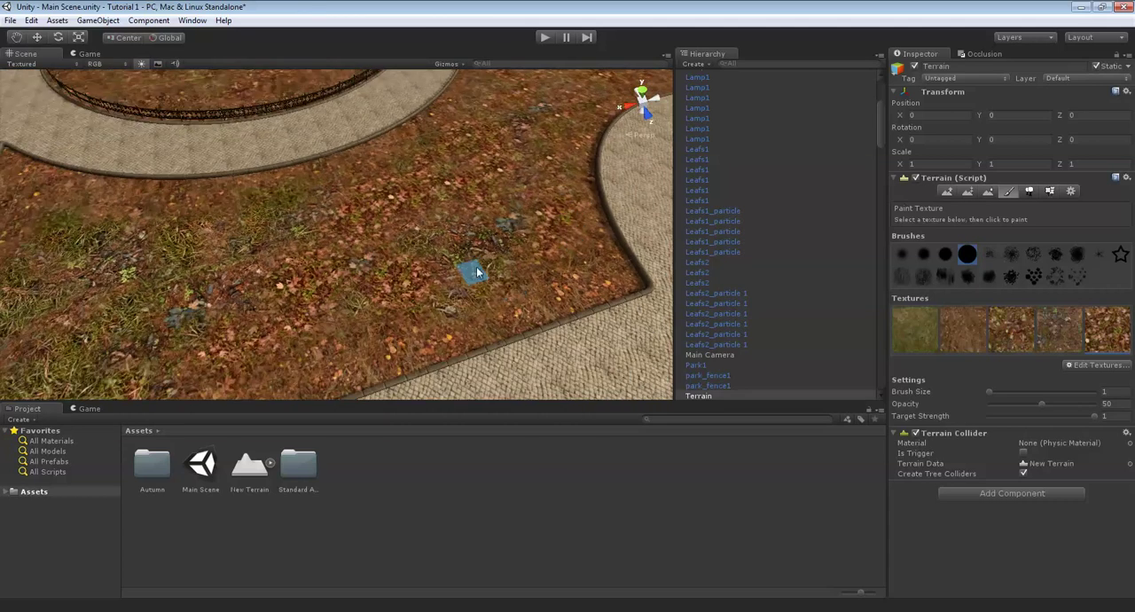
# - Extend the fallen-leaves texture over the remaining grass at the lawn's end next to the bench
pyautogui.moveTo(473, 270); pyautogui.dragTo(459, 273, button='right')
pyautogui.press('Left')
pyautogui.press('Up')
pyautogui.press('Left')
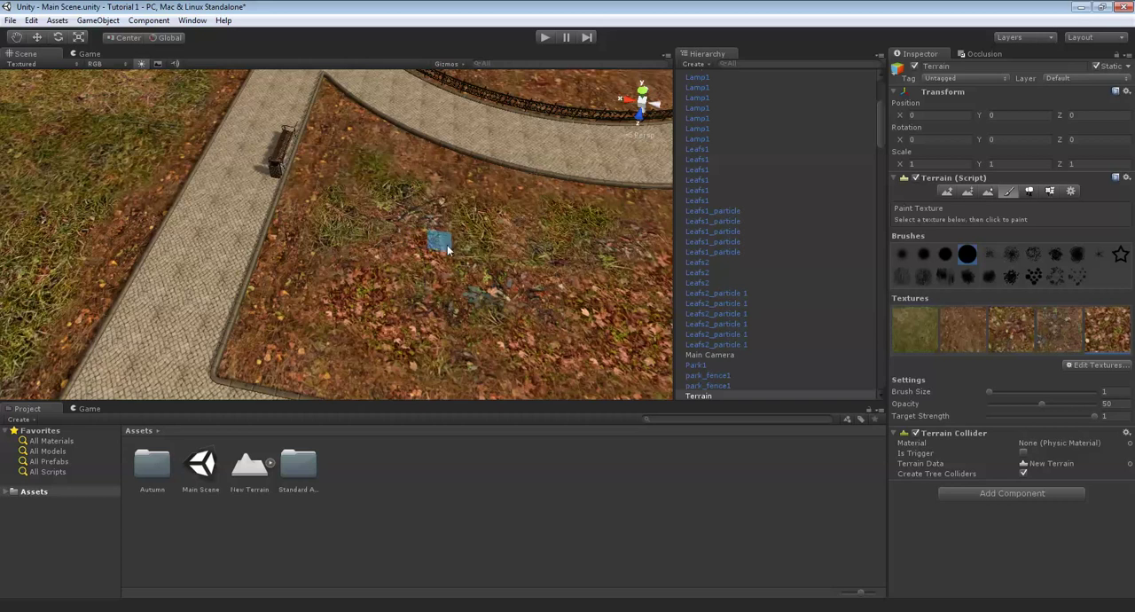
pyautogui.press('Up')
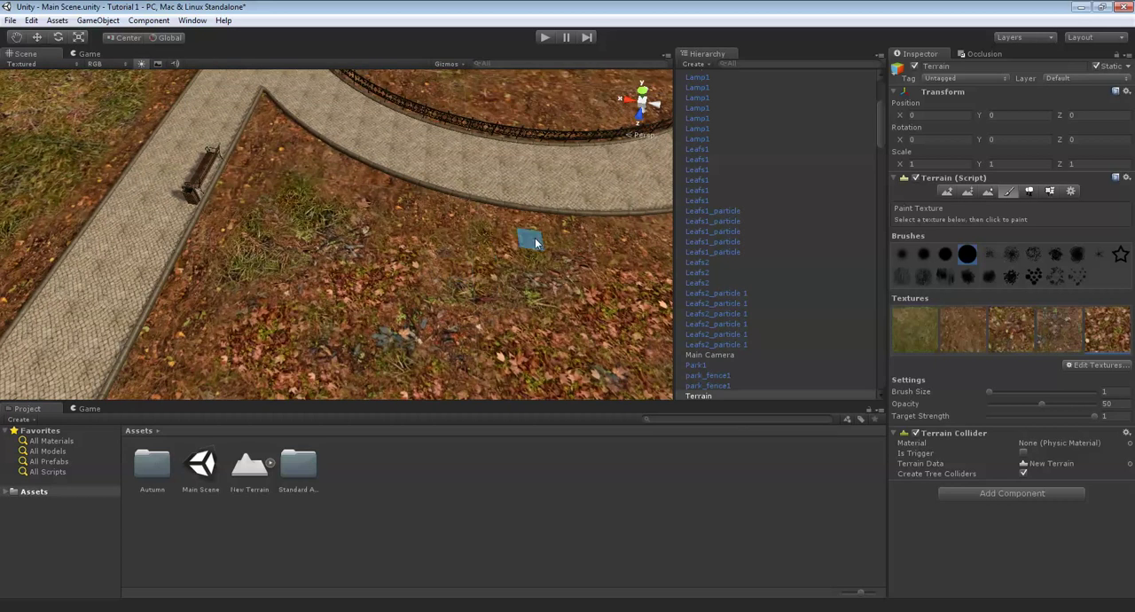
pyautogui.press('Left')
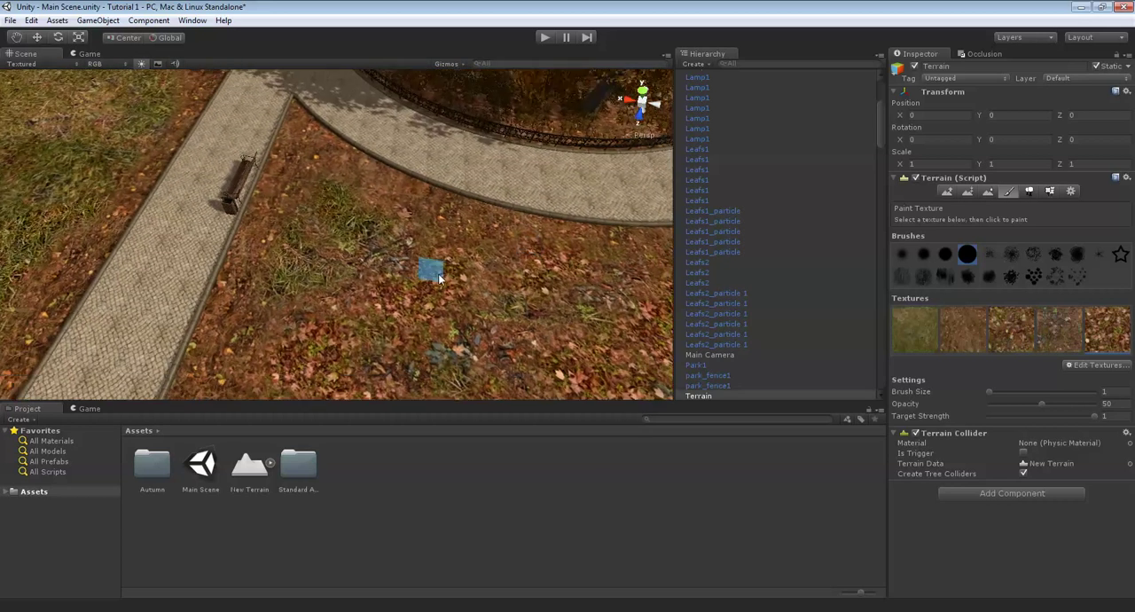
pyautogui.press('Up')
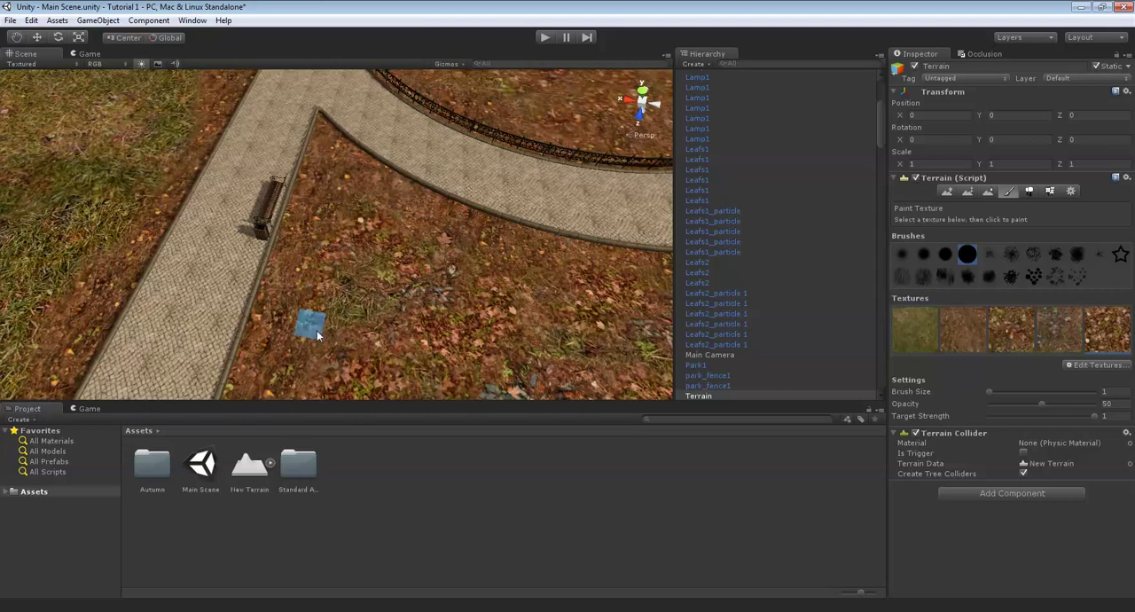
# - Place S_Tree9 trees with brush size 1 across the leaf-covered lawn around the circular path
pyautogui.moveTo(417, 244); pyautogui.dragTo(1055, 160, button='right')
pyautogui.click(1028, 191)
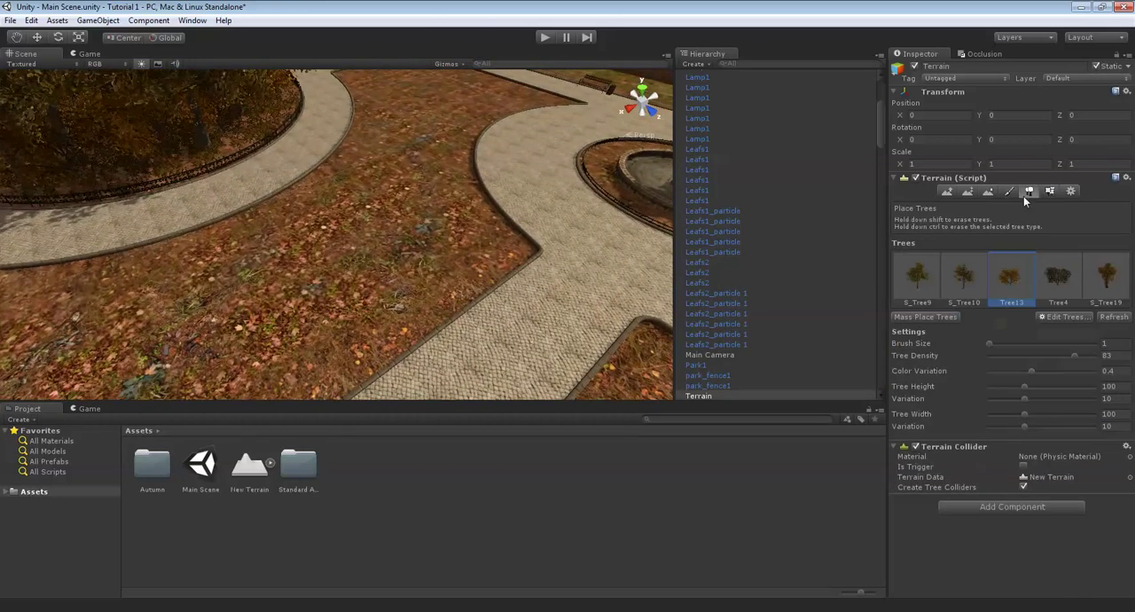
pyautogui.moveTo(597, 199); pyautogui.dragTo(771, 248, button='right')
pyautogui.click(903, 285)
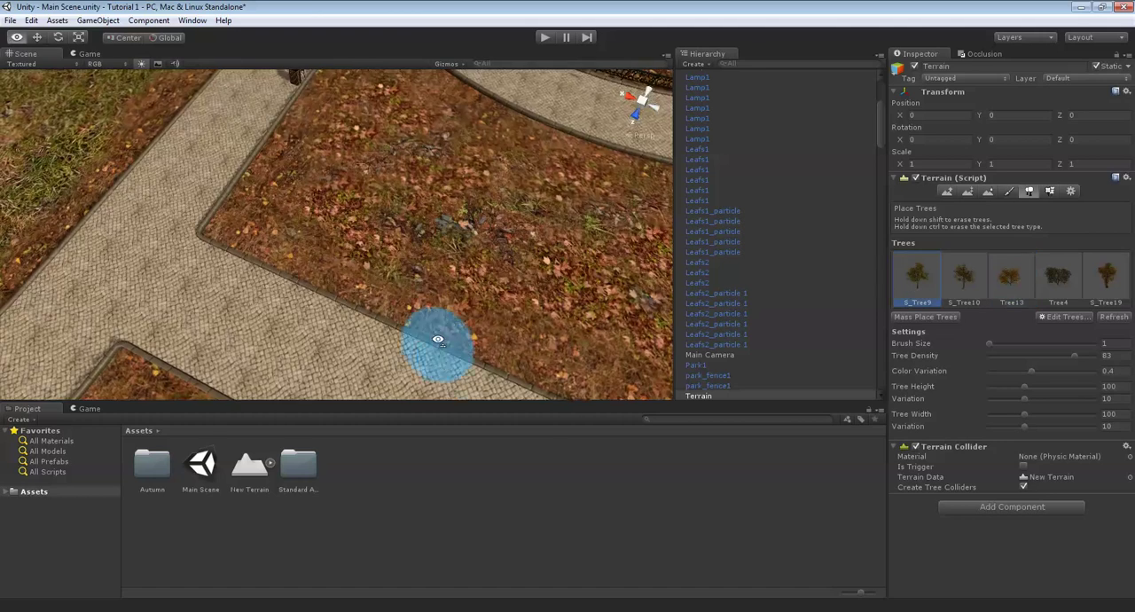
pyautogui.moveTo(437, 337)
pyautogui.mouseDown(button='right')
pyautogui.moveTo(403, 206)
pyautogui.moveTo(378, 292)
pyautogui.moveTo(257, 266)
pyautogui.moveTo(392, 240)
pyautogui.moveTo(344, 327)
pyautogui.moveTo(318, 346)
pyautogui.mouseUp(button='right')
pyautogui.click(374, 205)
pyautogui.click(256, 266)
pyautogui.click(318, 346)
pyautogui.moveTo(375, 175)
pyautogui.mouseDown(button='right')
pyautogui.moveTo(424, 212)
pyautogui.moveTo(393, 258)
pyautogui.moveTo(249, 342)
pyautogui.mouseUp(button='right')
pyautogui.click(242, 287)
pyautogui.moveTo(241, 287)
pyautogui.mouseDown(button='right')
pyautogui.moveTo(470, 280)
pyautogui.moveTo(411, 293)
pyautogui.mouseUp(button='right')
pyautogui.click(470, 280)
pyautogui.click(176, 278)
pyautogui.moveTo(175, 278)
pyautogui.mouseDown(button='right')
pyautogui.moveTo(354, 245)
pyautogui.moveTo(763, 245)
pyautogui.mouseUp(button='right')
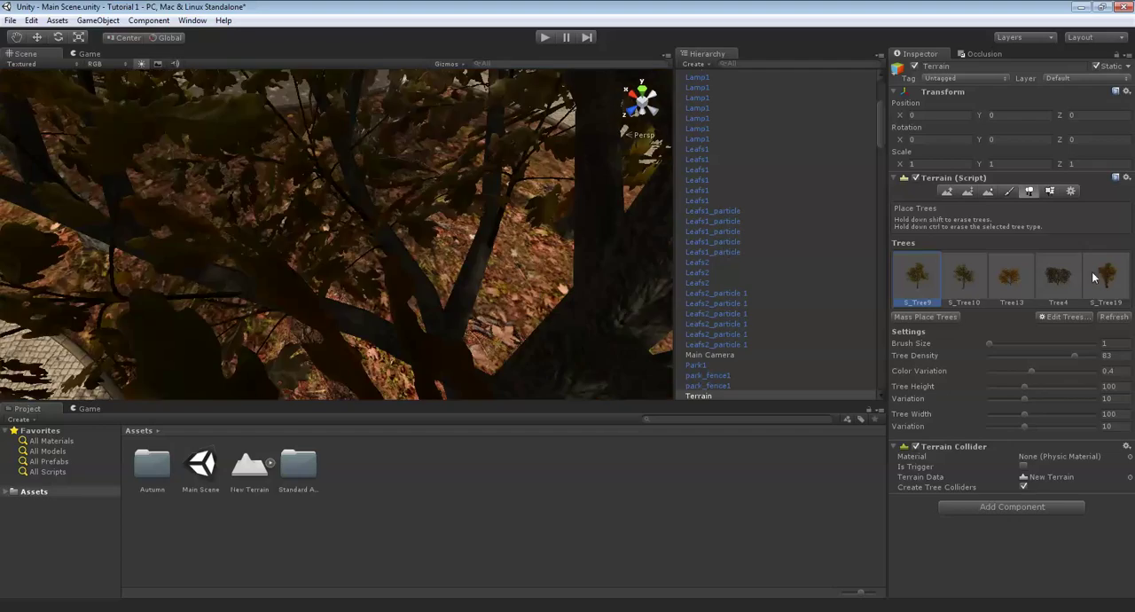
# - Place S_Tree10 trees among the S_Tree9 trees on the leaf-covered lawn
pyautogui.click(967, 270)
pyautogui.click(453, 208)
pyautogui.moveTo(453, 208)
pyautogui.mouseDown(button='right')
pyautogui.moveTo(340, 164)
pyautogui.moveTo(260, 164)
pyautogui.moveTo(324, 212)
pyautogui.moveTo(507, 237)
pyautogui.moveTo(337, 198)
pyautogui.moveTo(470, 193)
pyautogui.moveTo(477, 207)
pyautogui.moveTo(405, 195)
pyautogui.moveTo(333, 208)
pyautogui.moveTo(366, 213)
pyautogui.moveTo(286, 203)
pyautogui.moveTo(443, 165)
pyautogui.moveTo(367, 204)
pyautogui.moveTo(403, 232)
pyautogui.moveTo(297, 258)
pyautogui.moveTo(446, 228)
pyautogui.moveTo(441, 236)
pyautogui.moveTo(456, 210)
pyautogui.moveTo(313, 271)
pyautogui.moveTo(322, 276)
pyautogui.moveTo(257, 263)
pyautogui.mouseUp(button='right')
pyautogui.click(339, 165)
pyautogui.click(324, 212)
pyautogui.click(333, 208)
pyautogui.click(365, 213)
# - Place Tree13 trees near the corners and edges of the leaf-covered lawn, between the taller trees
pyautogui.click(1002, 288)
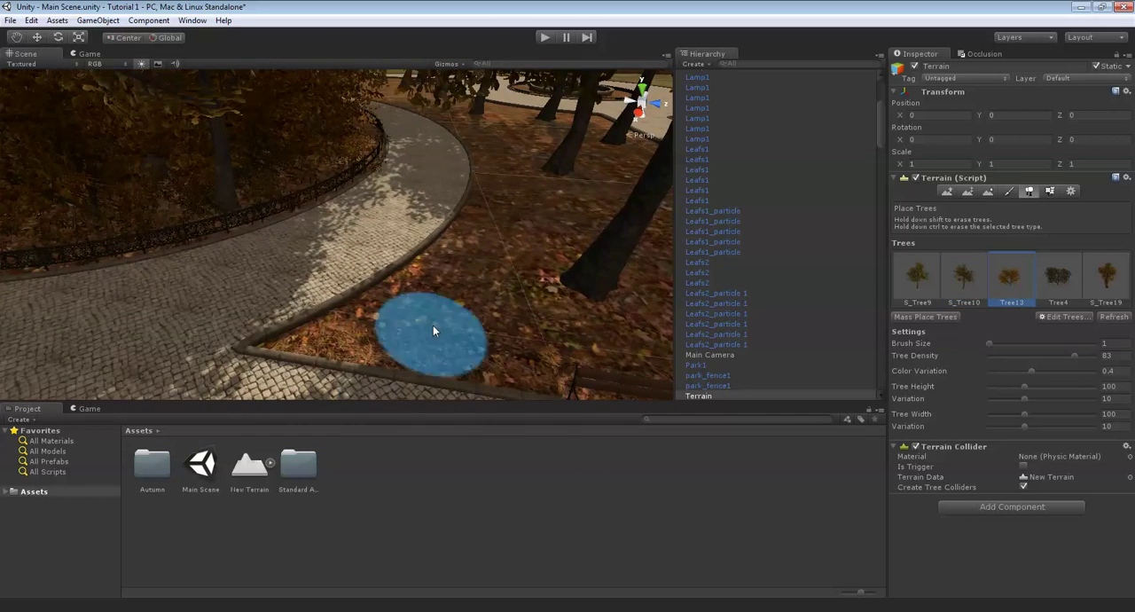
pyautogui.click(502, 310)
pyautogui.moveTo(447, 321)
pyautogui.mouseDown(button='right')
pyautogui.moveTo(537, 303)
pyautogui.moveTo(489, 347)
pyautogui.moveTo(277, 245)
pyautogui.mouseUp(button='right')
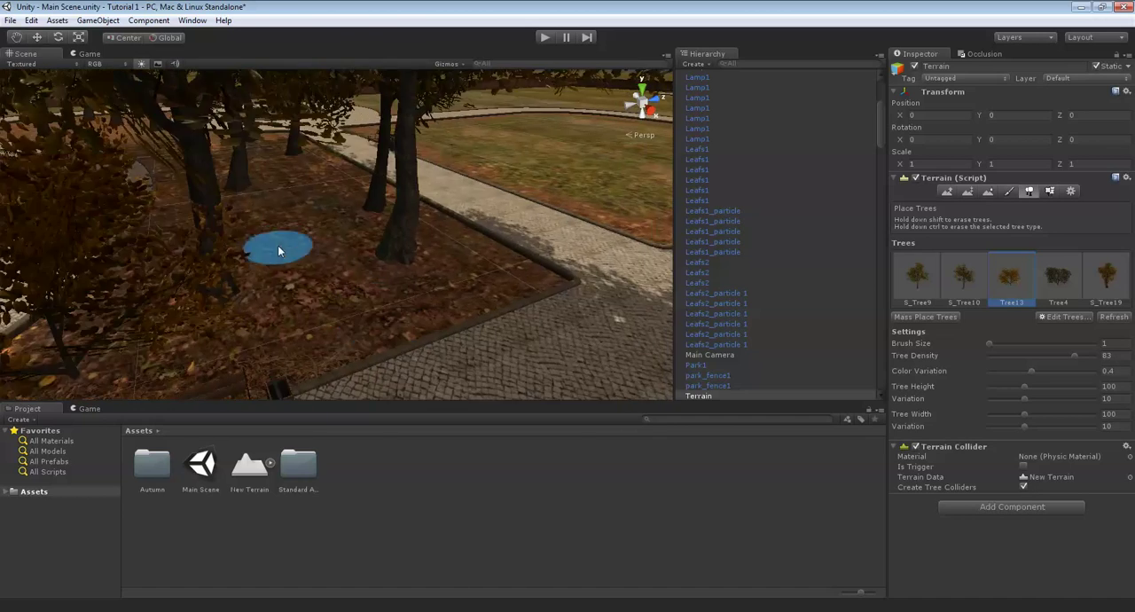
pyautogui.moveTo(340, 281)
pyautogui.mouseDown(button='right')
pyautogui.moveTo(355, 286)
pyautogui.moveTo(436, 241)
pyautogui.moveTo(304, 310)
pyautogui.moveTo(292, 285)
pyautogui.moveTo(322, 273)
pyautogui.moveTo(260, 234)
pyautogui.moveTo(289, 180)
pyautogui.moveTo(286, 233)
pyautogui.moveTo(320, 207)
pyautogui.mouseUp(button='right')
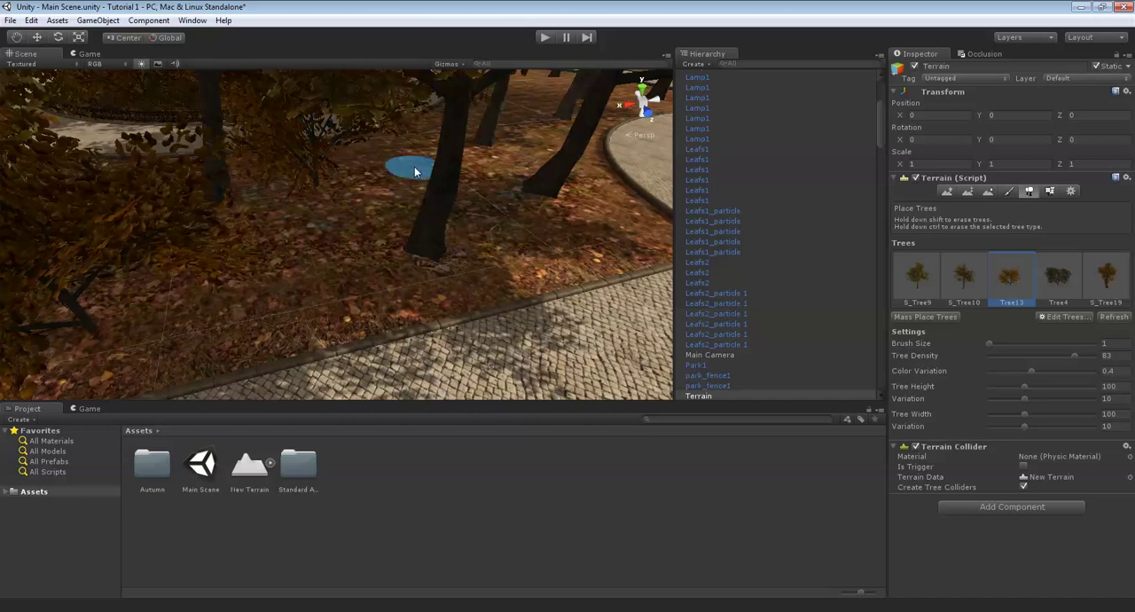
pyautogui.moveTo(484, 210)
pyautogui.mouseDown(button='right')
pyautogui.moveTo(334, 287)
pyautogui.moveTo(412, 301)
pyautogui.moveTo(451, 265)
pyautogui.moveTo(407, 213)
pyautogui.moveTo(325, 253)
pyautogui.moveTo(181, 231)
pyautogui.mouseUp(button='right')
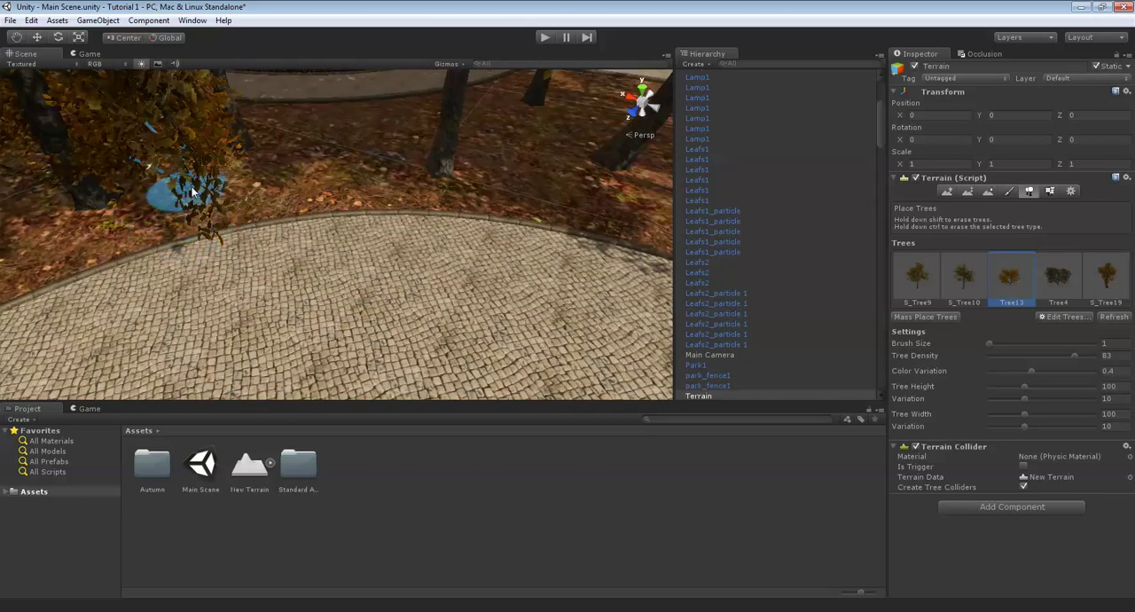
pyautogui.moveTo(436, 113)
pyautogui.mouseDown(button='right')
pyautogui.moveTo(416, 222)
pyautogui.moveTo(417, 179)
pyautogui.moveTo(343, 196)
pyautogui.moveTo(89, 194)
pyautogui.moveTo(296, 226)
pyautogui.mouseUp(button='right')
pyautogui.moveTo(306, 181)
pyautogui.mouseDown(button='right')
pyautogui.moveTo(304, 298)
pyautogui.moveTo(347, 264)
pyautogui.moveTo(402, 304)
pyautogui.moveTo(317, 258)
pyautogui.moveTo(354, 291)
pyautogui.moveTo(380, 293)
pyautogui.moveTo(505, 257)
pyautogui.moveTo(413, 266)
pyautogui.moveTo(464, 256)
pyautogui.moveTo(513, 214)
pyautogui.moveTo(406, 253)
pyautogui.moveTo(359, 235)
pyautogui.moveTo(401, 201)
pyautogui.moveTo(390, 204)
pyautogui.moveTo(425, 215)
pyautogui.mouseUp(button='right')
pyautogui.click(412, 263)
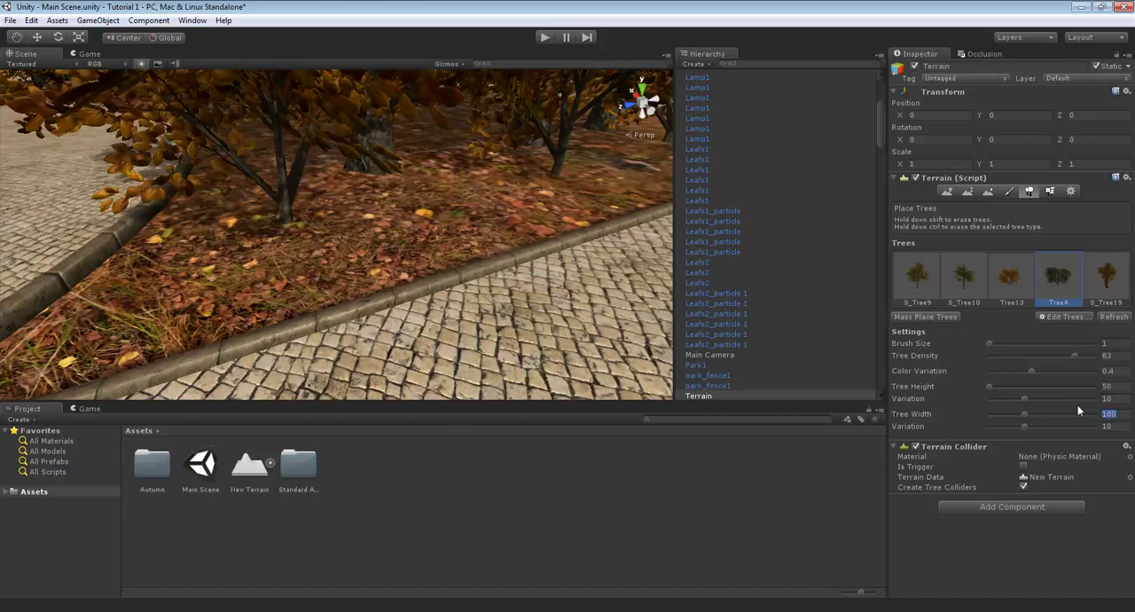
# - Place Tree4 bushes with tree height 50 and tree width 50 under the trees near the lawn's curb
pyautogui.scroll(-5, 318, 155)
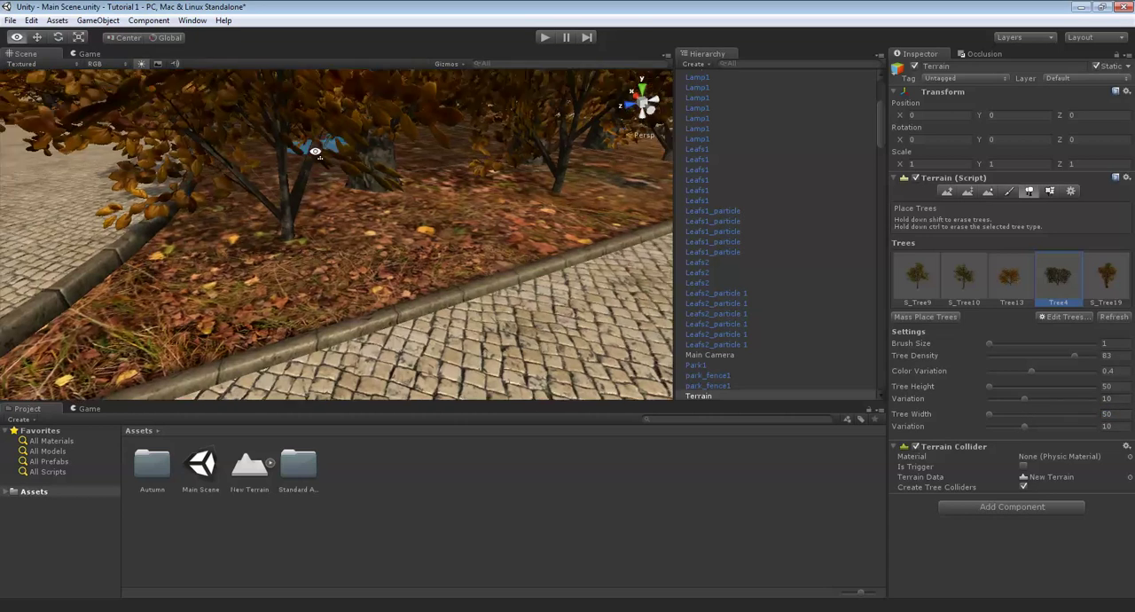
pyautogui.moveTo(395, 229); pyautogui.dragTo(389, 281, button='right')
pyautogui.moveTo(328, 243)
pyautogui.mouseDown(button='middle')
pyautogui.moveTo(317, 236)
pyautogui.moveTo(308, 333)
pyautogui.mouseUp(button='middle')
pyautogui.moveTo(228, 248); pyautogui.dragTo(203, 268, button='middle')
pyautogui.moveTo(204, 268); pyautogui.dragTo(377, 299, button='right')
pyautogui.moveTo(378, 299); pyautogui.dragTo(223, 279, button='middle')
pyautogui.click(224, 279)
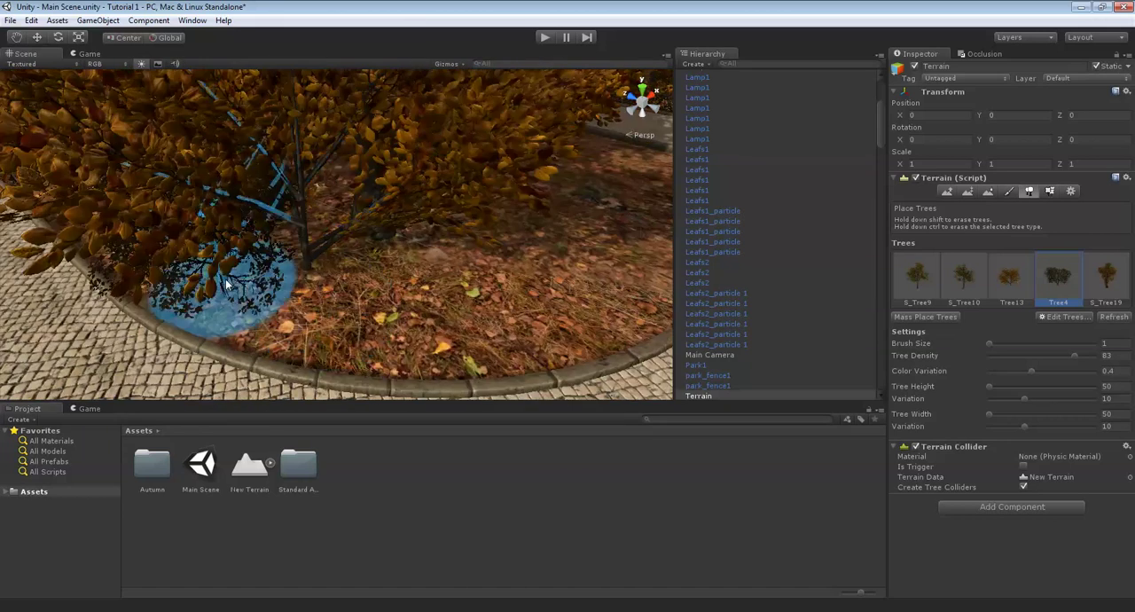
# - Place more Tree4 bushes along the curved curb toward the far pointed corner of the leaf-covered lawn
pyautogui.click(424, 299)
pyautogui.moveTo(565, 291)
pyautogui.mouseDown(button='middle')
pyautogui.moveTo(454, 298)
pyautogui.moveTo(281, 283)
pyautogui.mouseUp(button='middle')
pyautogui.click(281, 283)
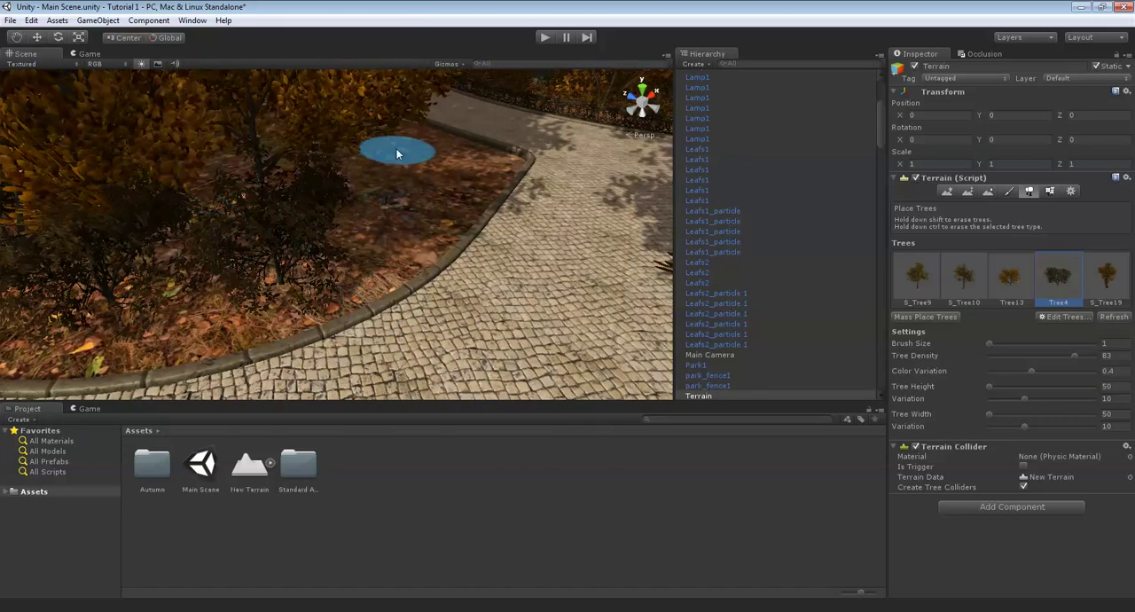
pyautogui.click(373, 219)
pyautogui.click(450, 182)
pyautogui.moveTo(451, 183); pyautogui.dragTo(452, 146, button='right')
pyautogui.scroll(6, 512, 155)
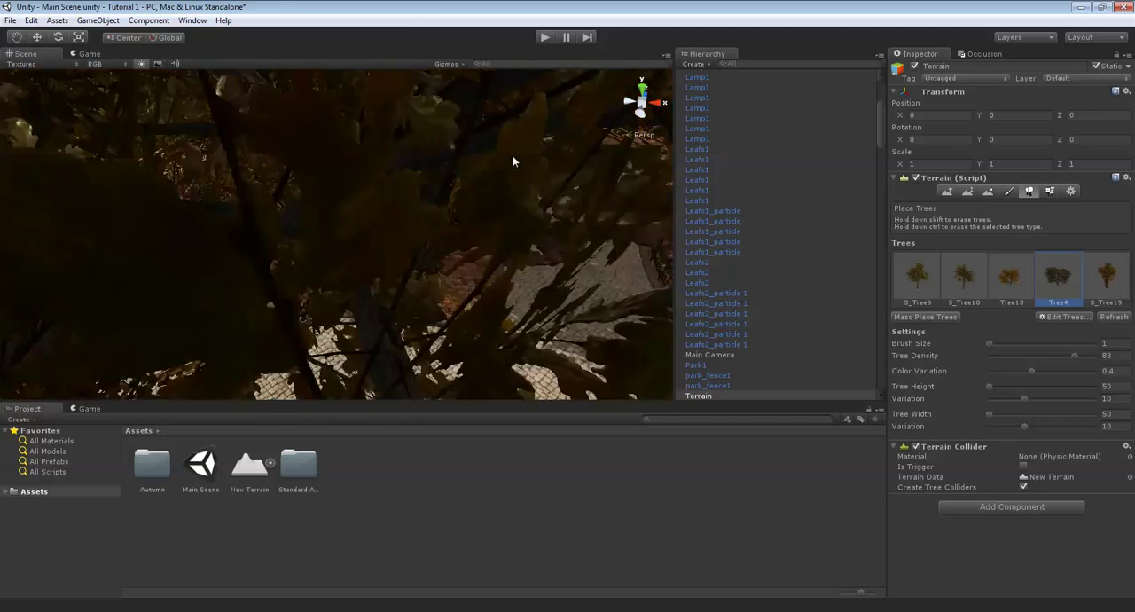
# - Place Tree4 bushes around the tree trunk beside the curved curb of the leaf-covered lawn
pyautogui.moveTo(529, 181); pyautogui.dragTo(370, 260, button='right')
pyautogui.moveTo(370, 260)
pyautogui.mouseDown(button='middle')
pyautogui.moveTo(382, 307)
pyautogui.moveTo(368, 300)
pyautogui.mouseUp(button='middle')
pyautogui.click(347, 327)
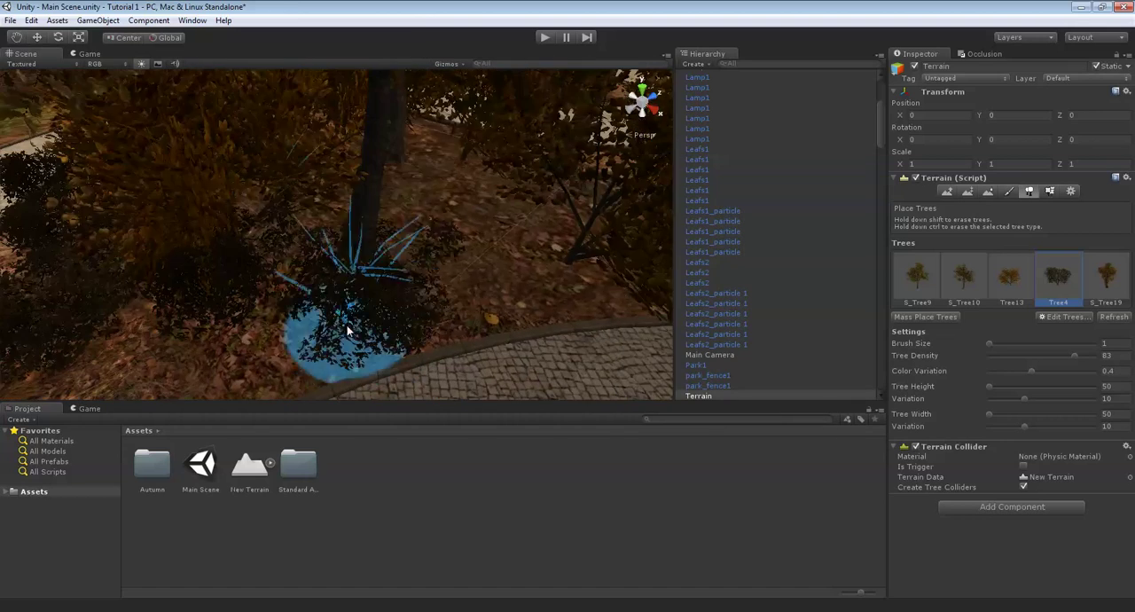
pyautogui.click(429, 210)
pyautogui.click(501, 273)
pyautogui.moveTo(342, 231)
pyautogui.mouseDown(button='right')
pyautogui.moveTo(442, 290)
pyautogui.moveTo(405, 259)
pyautogui.moveTo(469, 210)
pyautogui.mouseUp(button='right')
pyautogui.scroll(3, 388, 269)
pyautogui.scroll(-3, 469, 210)
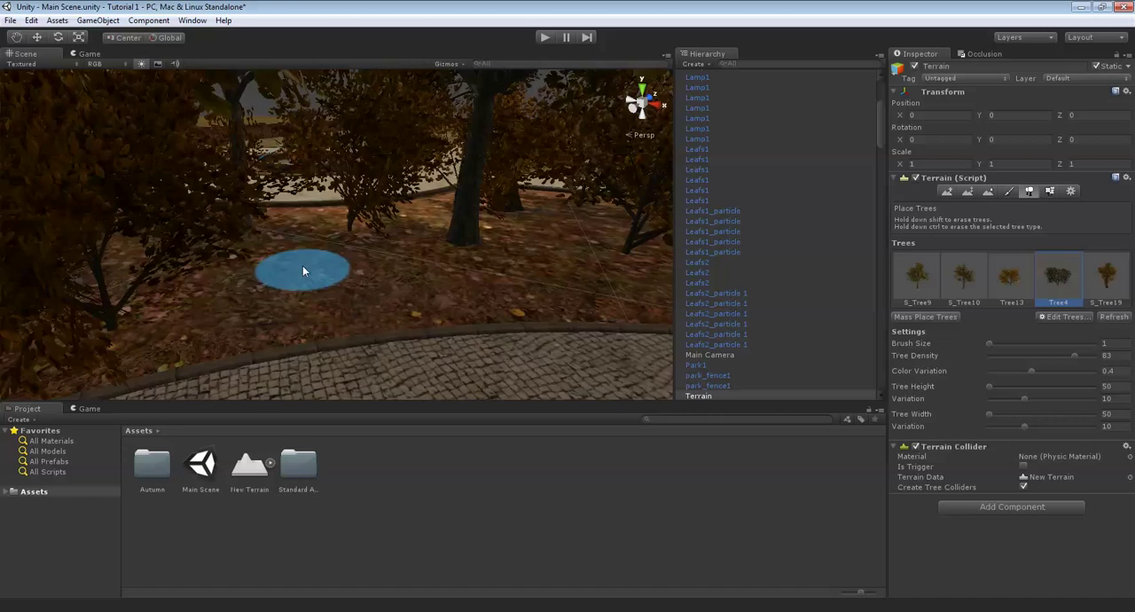
# - Fill the bare leafy strip inside the curved curb with further Tree4 bushes
pyautogui.click(214, 315)
pyautogui.moveTo(222, 314); pyautogui.dragTo(314, 319, button='right')
pyautogui.click(257, 332)
pyautogui.click(377, 239)
pyautogui.click(395, 291)
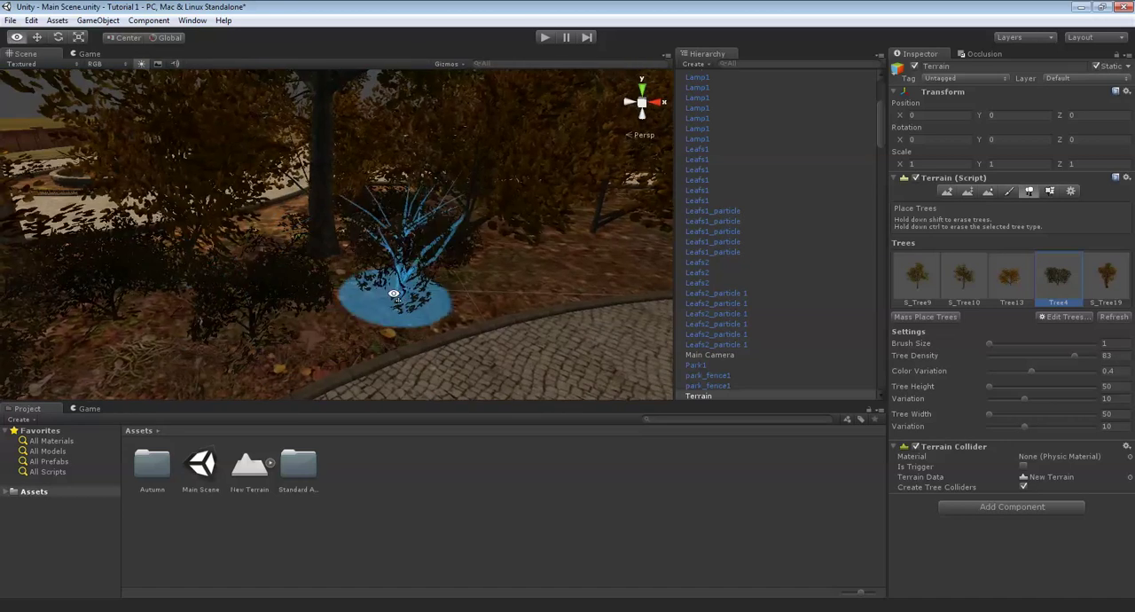
pyautogui.moveTo(393, 292)
pyautogui.mouseDown(button='right')
pyautogui.moveTo(370, 336)
pyautogui.moveTo(359, 310)
pyautogui.mouseUp(button='right')
pyautogui.click(328, 291)
# - Place Tree4 bushes on the open leafy ground between the large tree trunks
pyautogui.moveTo(266, 341)
pyautogui.mouseDown(button='right')
pyautogui.moveTo(356, 335)
pyautogui.moveTo(413, 282)
pyautogui.mouseUp(button='right')
pyautogui.click(258, 317)
pyautogui.click(412, 251)
pyautogui.click(380, 306)
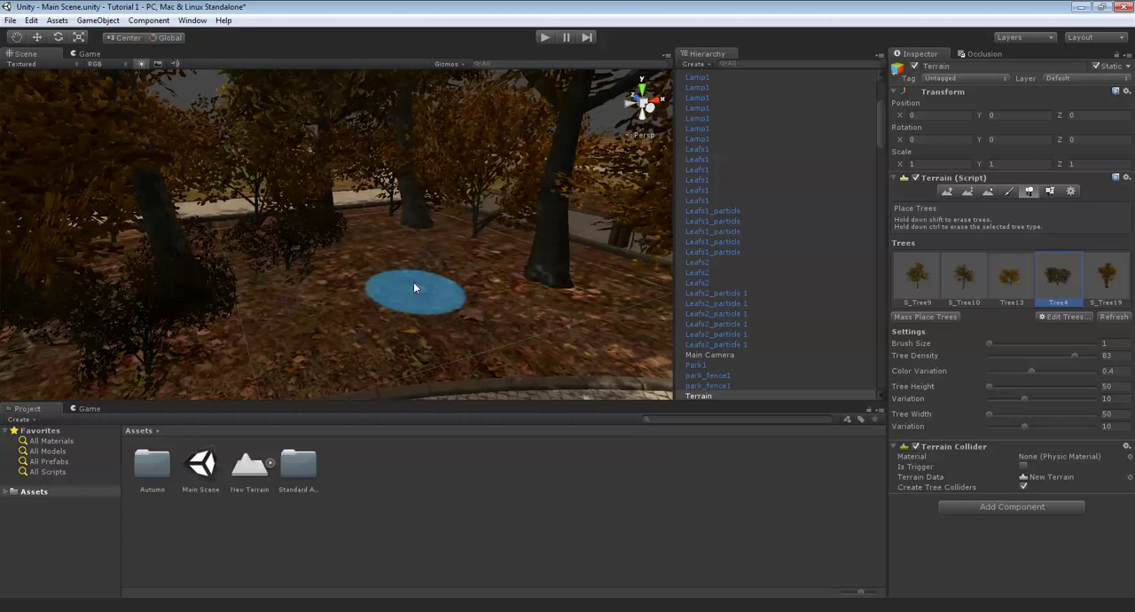
pyautogui.click(617, 297)
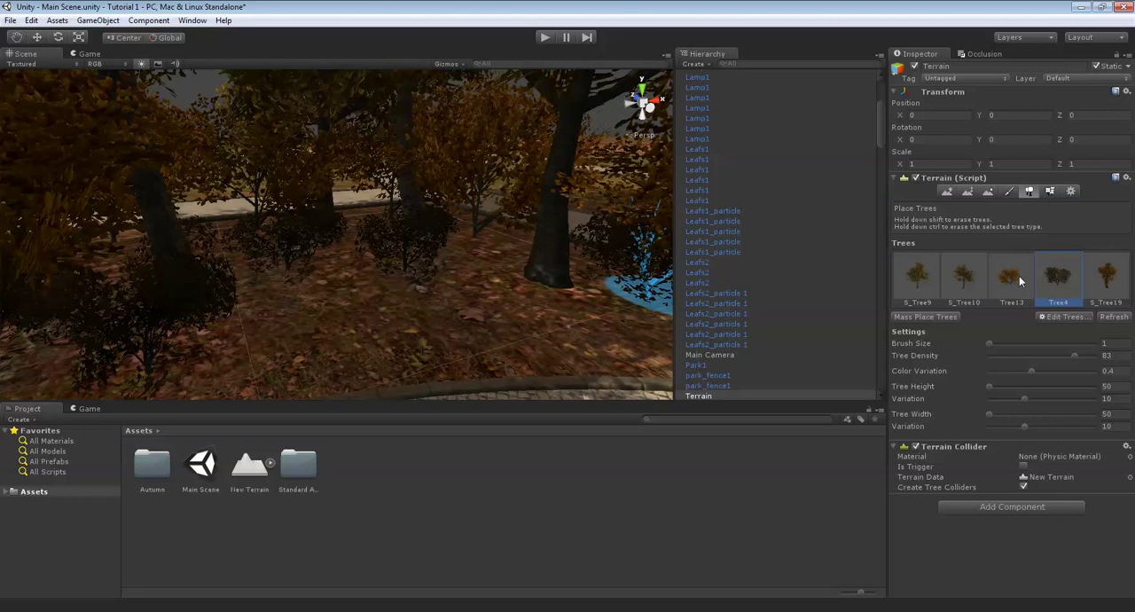
# - Try placing a Tree13 tree with height and width 50 near the curb, and undo the placement
pyautogui.click(357, 264)
pyautogui.moveTo(507, 257); pyautogui.dragTo(493, 267, button='right')
pyautogui.click(396, 298)
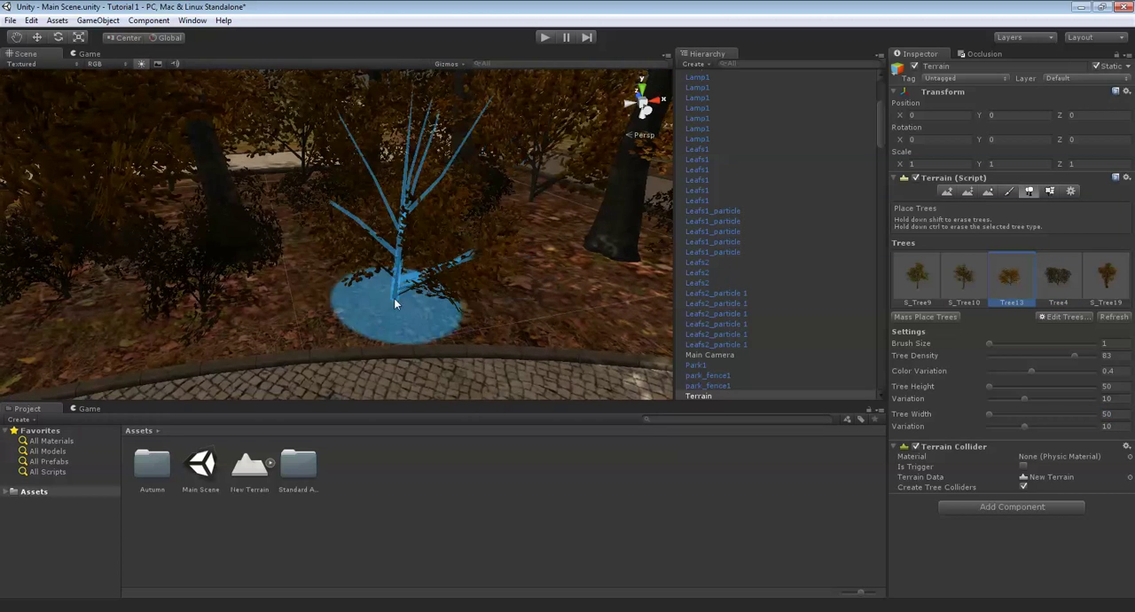
pyautogui.hotkey('ctrl', 'z')
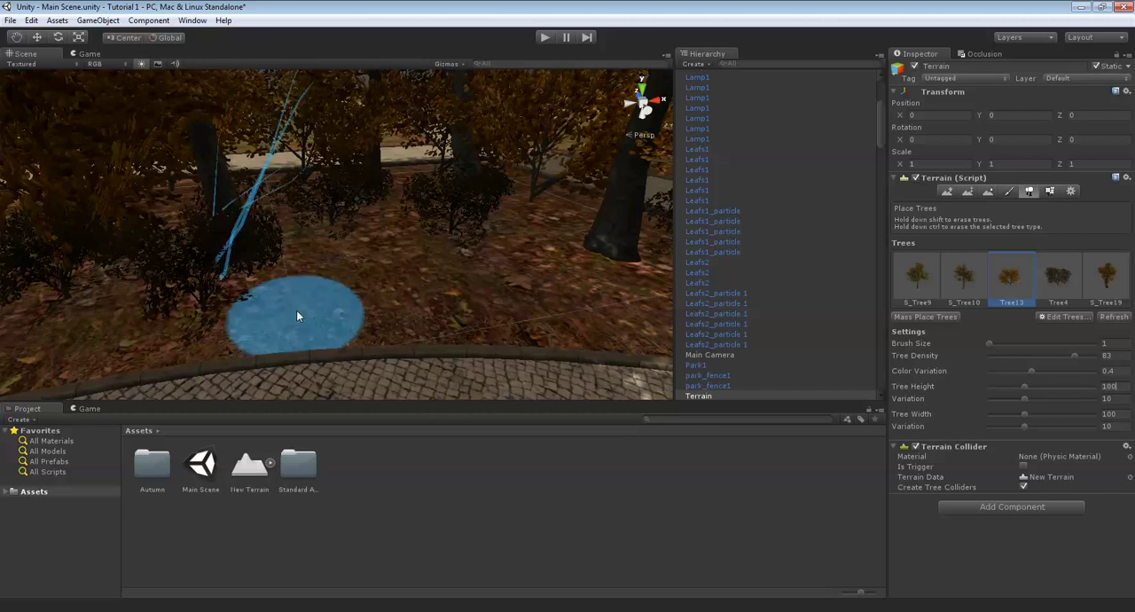
# - Place Tree13 trees with tree height 100 and tree width 100 between the trunks of the leaf-covered lawn
pyautogui.moveTo(387, 254)
pyautogui.mouseDown(button='right')
pyautogui.moveTo(374, 259)
pyautogui.moveTo(399, 262)
pyautogui.mouseUp(button='right')
pyautogui.click(394, 276)
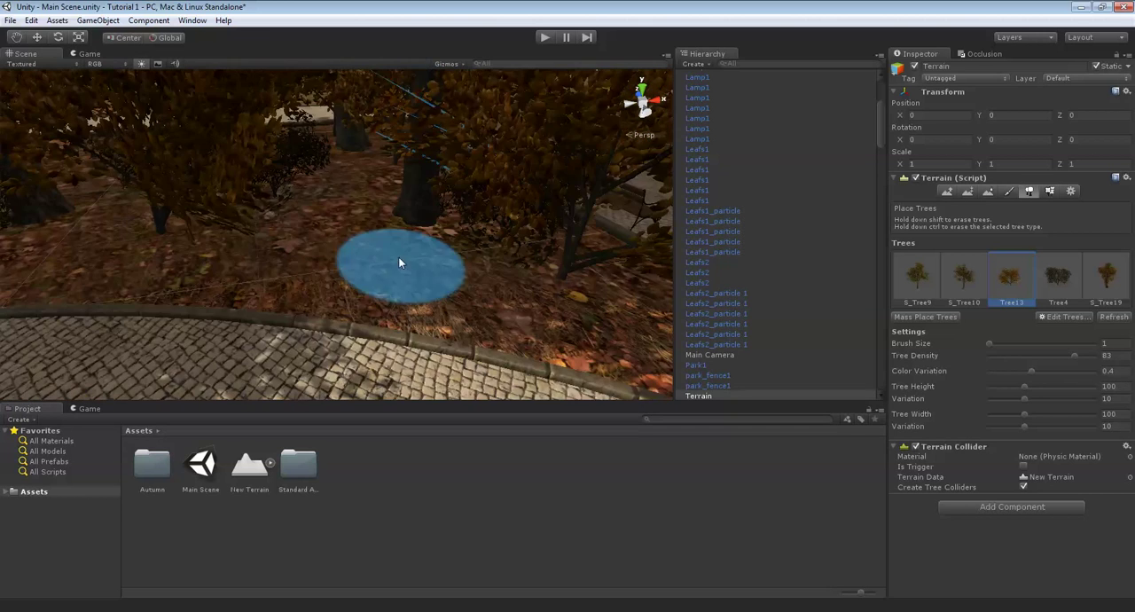
pyautogui.click(366, 200)
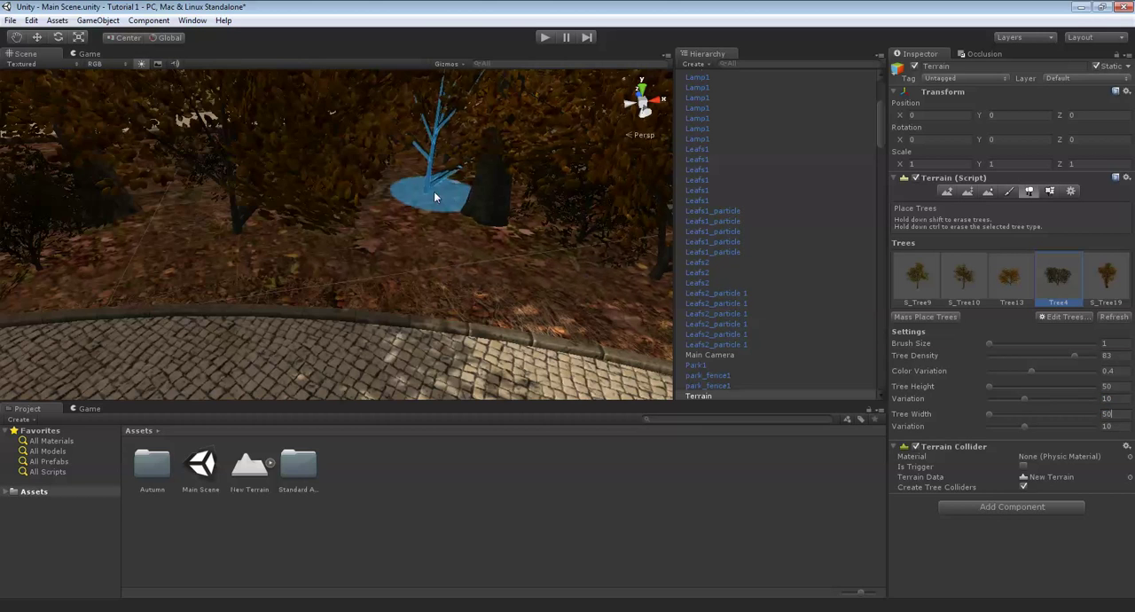
# - Place Tree4 bushes with tree height 50 and tree width 50 in the remaining gaps, including near the trash bin
pyautogui.moveTo(434, 192)
pyautogui.mouseDown(button='right')
pyautogui.moveTo(431, 236)
pyautogui.moveTo(331, 269)
pyautogui.moveTo(431, 261)
pyautogui.moveTo(367, 246)
pyautogui.moveTo(250, 181)
pyautogui.moveTo(416, 304)
pyautogui.moveTo(365, 348)
pyautogui.moveTo(202, 204)
pyautogui.mouseUp(button='right')
pyautogui.click(426, 245)
pyautogui.click(413, 302)
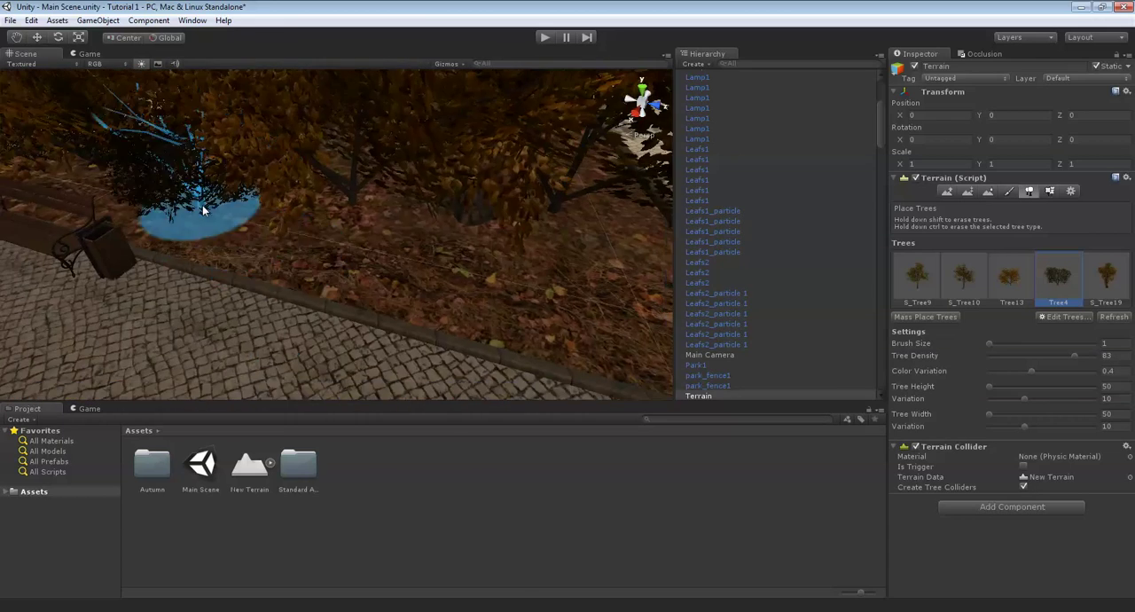
pyautogui.click(344, 261)
pyautogui.moveTo(344, 261)
pyautogui.mouseDown(button='right')
pyautogui.moveTo(345, 282)
pyautogui.moveTo(463, 282)
pyautogui.moveTo(398, 228)
pyautogui.moveTo(416, 284)
pyautogui.moveTo(308, 247)
pyautogui.moveTo(618, 286)
pyautogui.moveTo(458, 276)
pyautogui.moveTo(315, 236)
pyautogui.moveTo(346, 243)
pyautogui.moveTo(394, 205)
pyautogui.moveTo(566, 276)
pyautogui.moveTo(385, 266)
pyautogui.moveTo(450, 209)
pyautogui.moveTo(442, 236)
pyautogui.moveTo(350, 253)
pyautogui.moveTo(184, 258)
pyautogui.moveTo(163, 206)
pyautogui.moveTo(214, 228)
pyautogui.moveTo(304, 207)
pyautogui.moveTo(308, 236)
pyautogui.moveTo(412, 204)
pyautogui.moveTo(450, 220)
pyautogui.mouseUp(button='right')
pyautogui.click(309, 246)
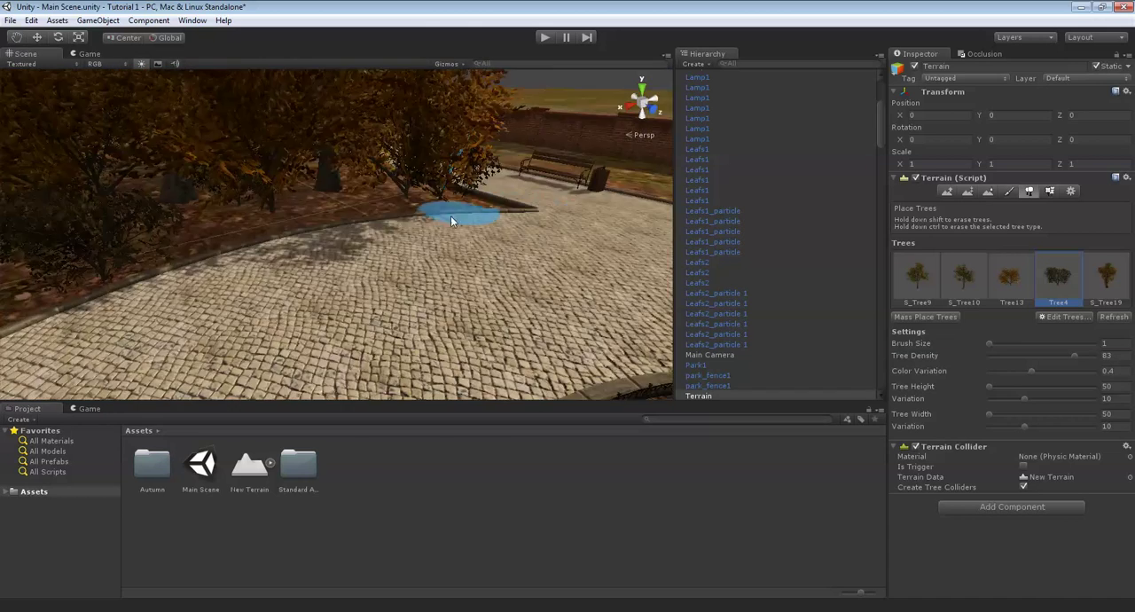
# - Paint grass1 details with brush size 3 along the lawn's curved curb up to its corner
pyautogui.moveTo(358, 198)
pyautogui.mouseDown(button='right')
pyautogui.moveTo(346, 228)
pyautogui.moveTo(409, 247)
pyautogui.moveTo(321, 226)
pyautogui.moveTo(567, 246)
pyautogui.moveTo(329, 296)
pyautogui.moveTo(573, 264)
pyautogui.moveTo(342, 228)
pyautogui.moveTo(431, 227)
pyautogui.mouseUp(button='right')
pyautogui.moveTo(432, 228); pyautogui.dragTo(593, 256, button='middle')
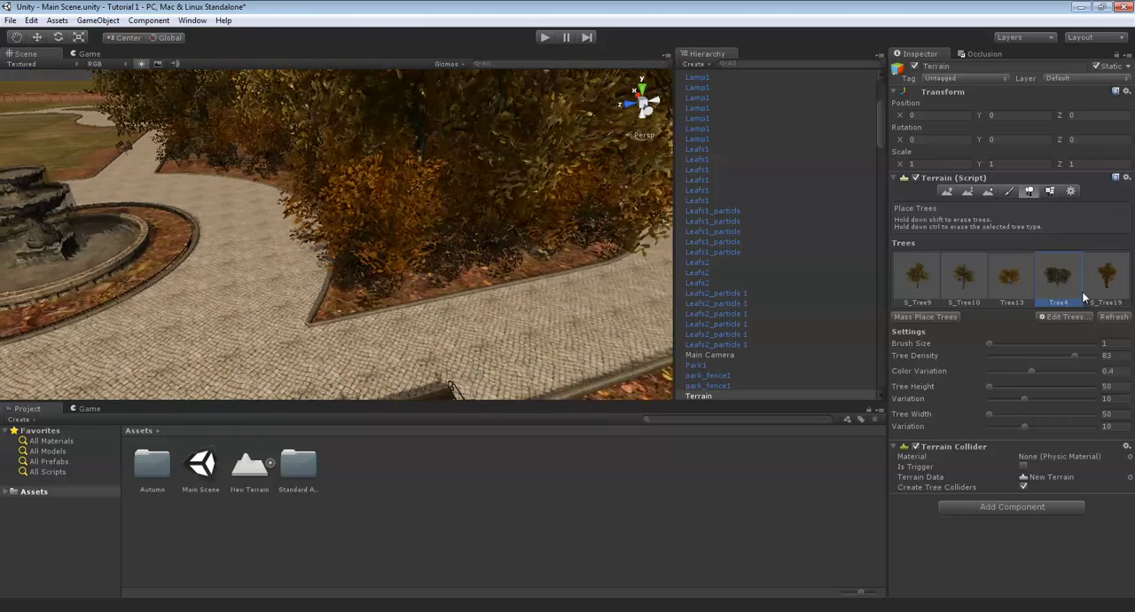
pyautogui.click(1050, 192)
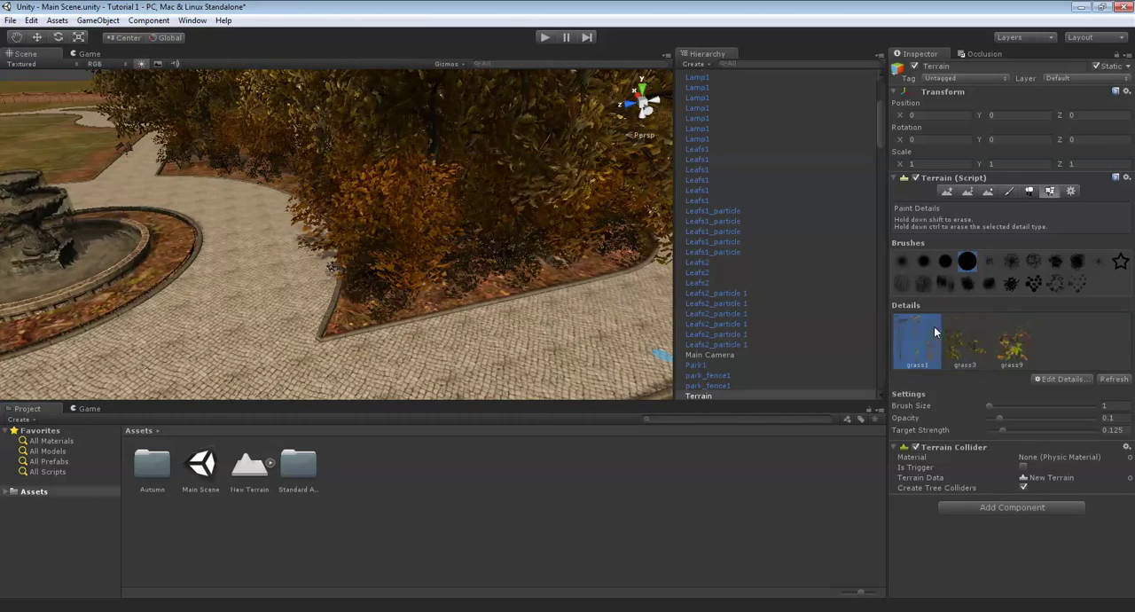
pyautogui.moveTo(635, 266); pyautogui.dragTo(1120, 392, button='right')
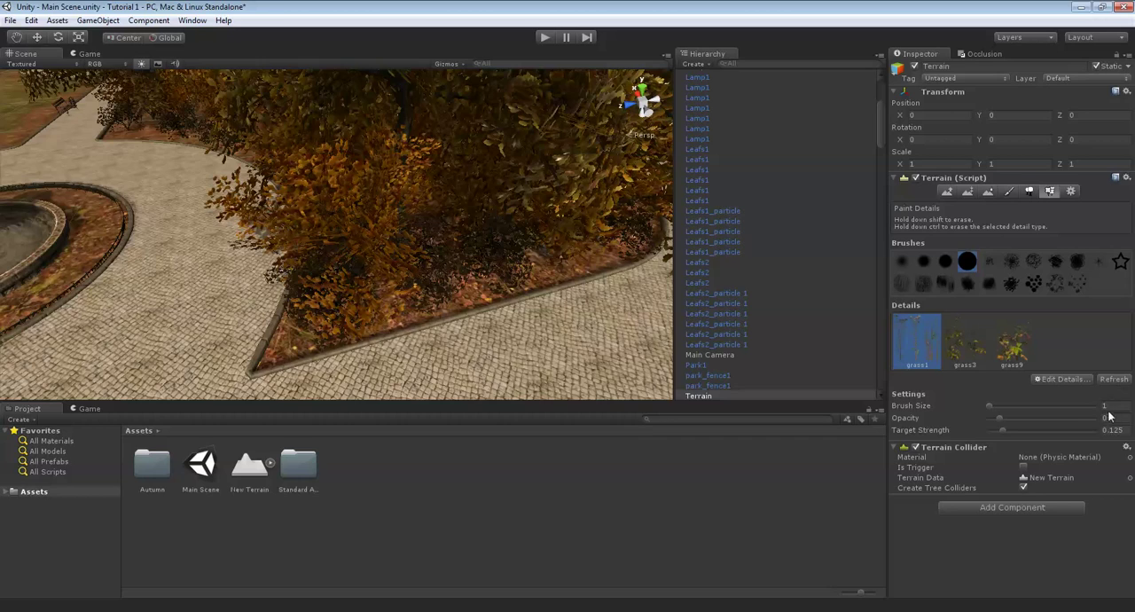
pyautogui.moveTo(370, 282); pyautogui.dragTo(578, 213, button='right')
pyautogui.moveTo(468, 252); pyautogui.dragTo(507, 296, button='middle')
pyautogui.moveTo(498, 213); pyautogui.dragTo(582, 300, button='middle')
pyautogui.moveTo(532, 213); pyautogui.dragTo(586, 253, button='middle')
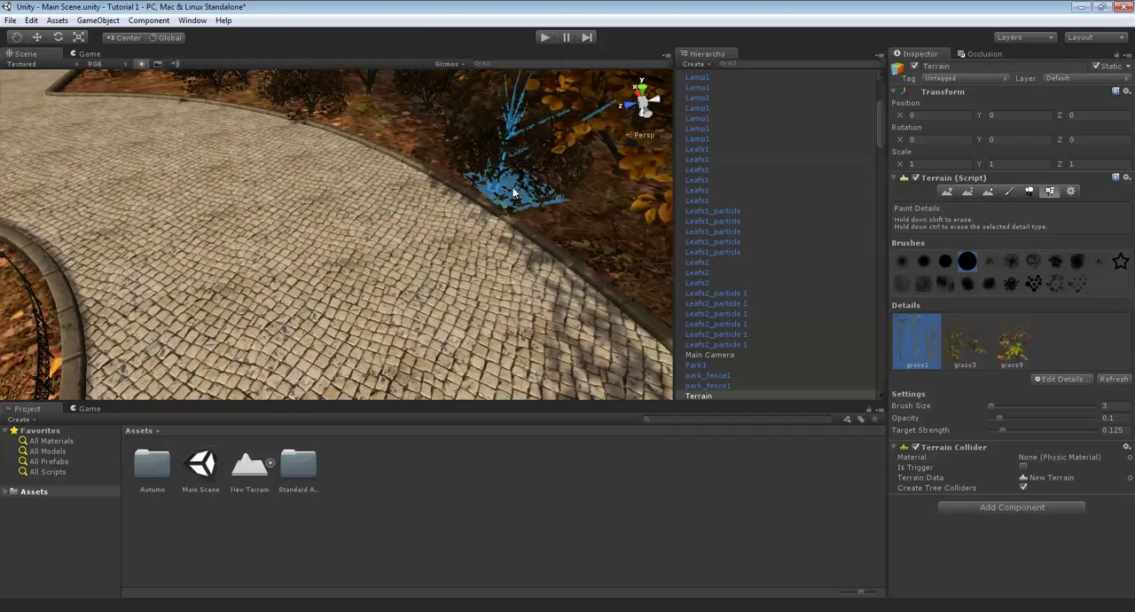
pyautogui.moveTo(512, 192); pyautogui.dragTo(581, 232, button='middle')
pyautogui.moveTo(478, 182); pyautogui.dragTo(494, 204, button='middle')
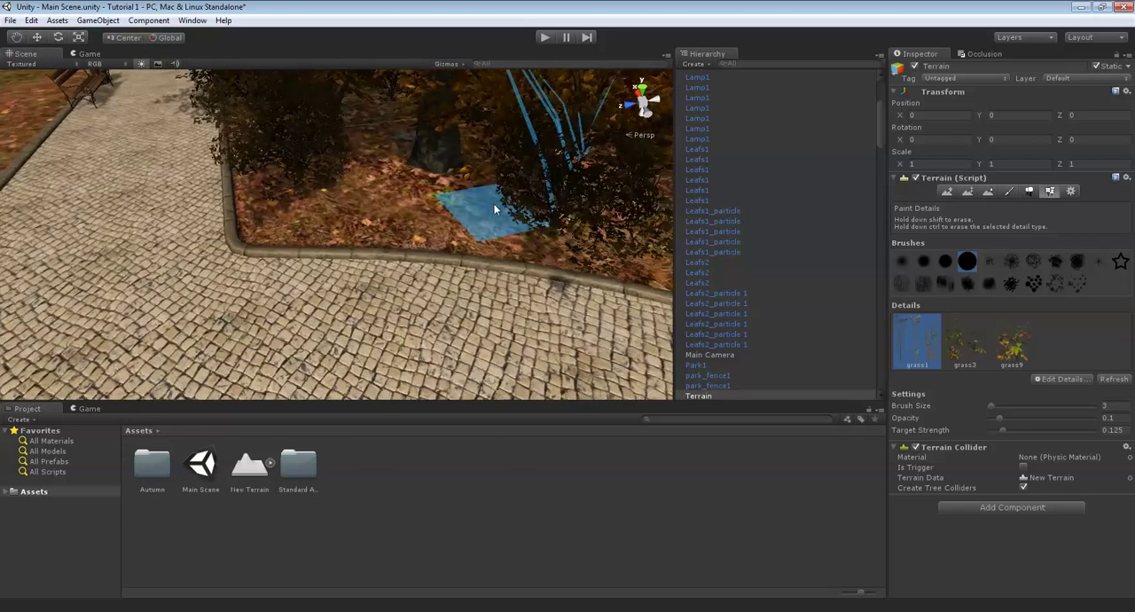
# - Paint grass1 details under the bushes along the lawn's next curb side up to the corner at its end
pyautogui.keyDown('alt'); pyautogui.moveTo(495, 209); pyautogui.dragTo(453, 255); pyautogui.keyUp('alt')
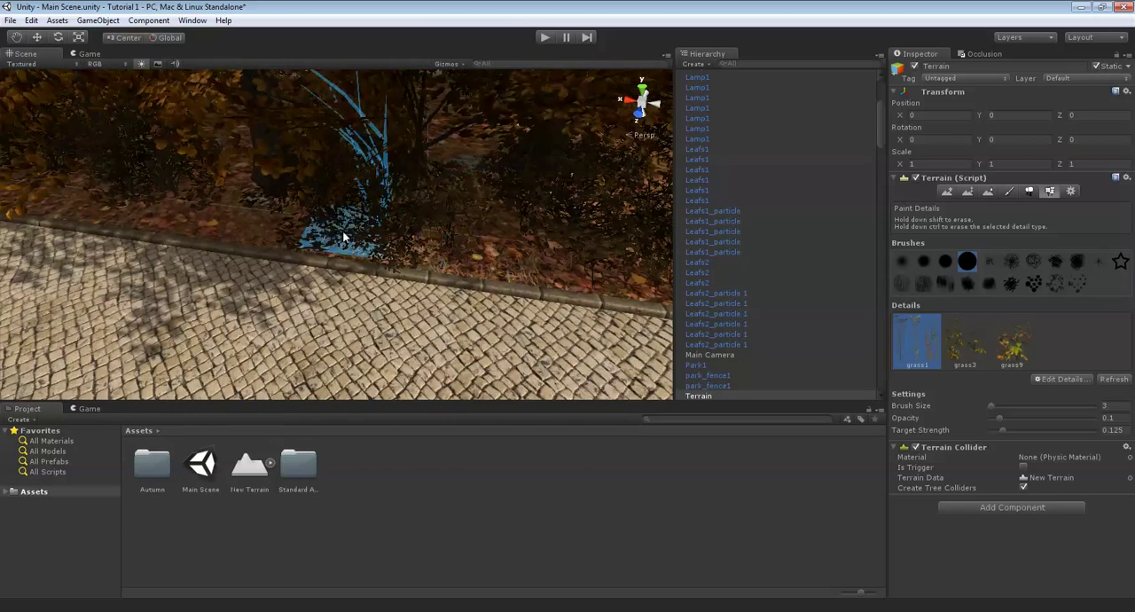
pyautogui.moveTo(315, 232); pyautogui.dragTo(379, 218, button='middle')
pyautogui.moveTo(299, 197); pyautogui.dragTo(543, 237, button='middle')
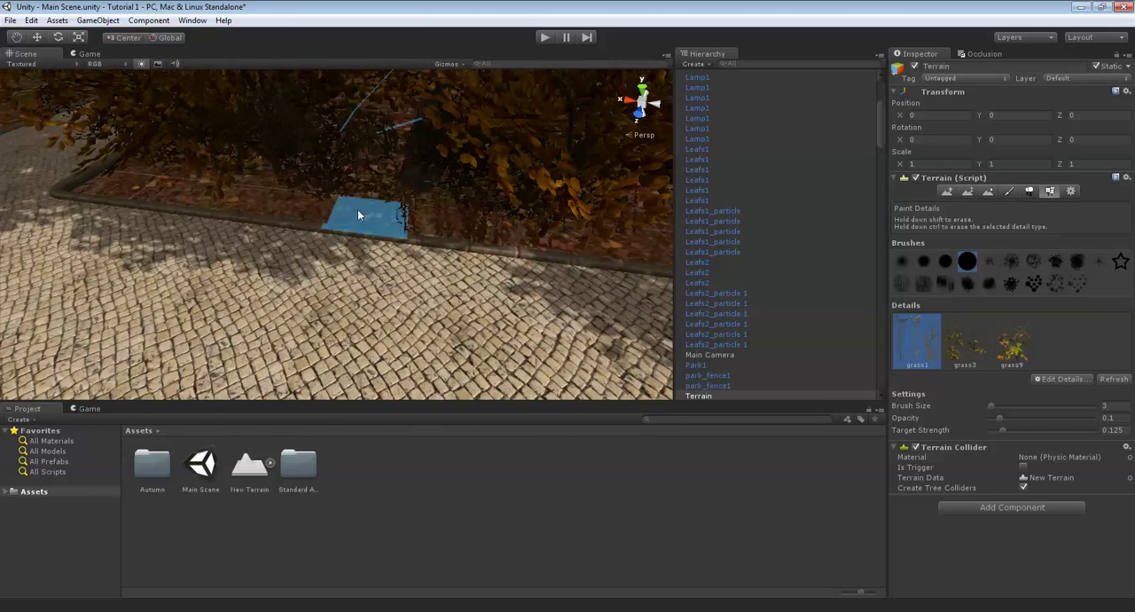
pyautogui.moveTo(154, 169)
pyautogui.mouseDown(button='middle')
pyautogui.moveTo(266, 199)
pyautogui.moveTo(321, 193)
pyautogui.mouseUp(button='middle')
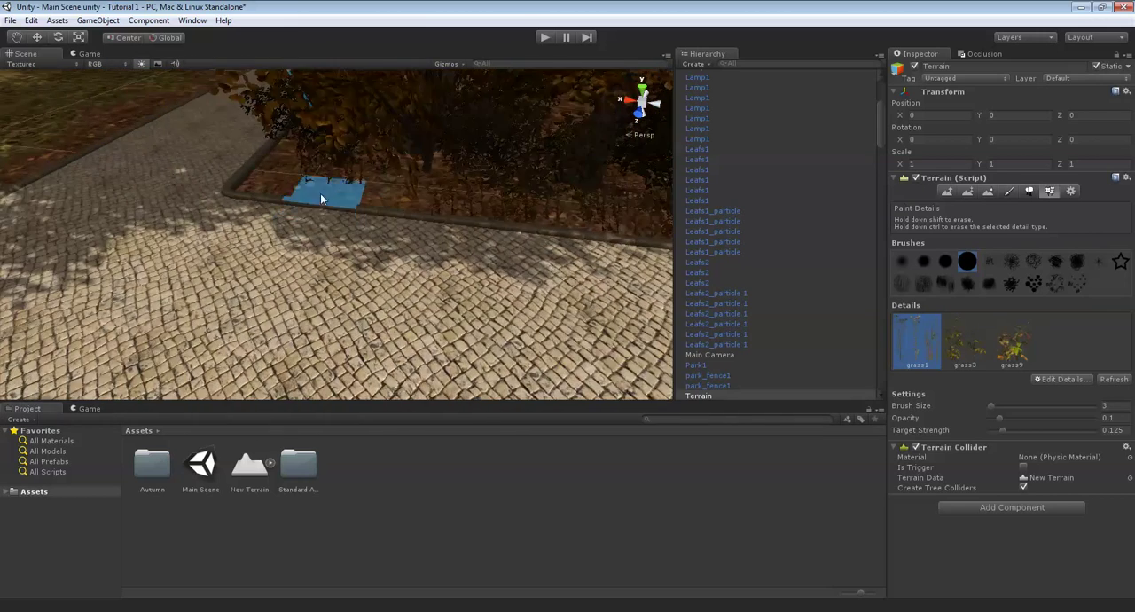
pyautogui.moveTo(240, 221); pyautogui.dragTo(280, 224, button='right')
pyautogui.moveTo(195, 266); pyautogui.dragTo(313, 313, button='middle')
pyautogui.moveTo(312, 313); pyautogui.dragTo(545, 288, button='right')
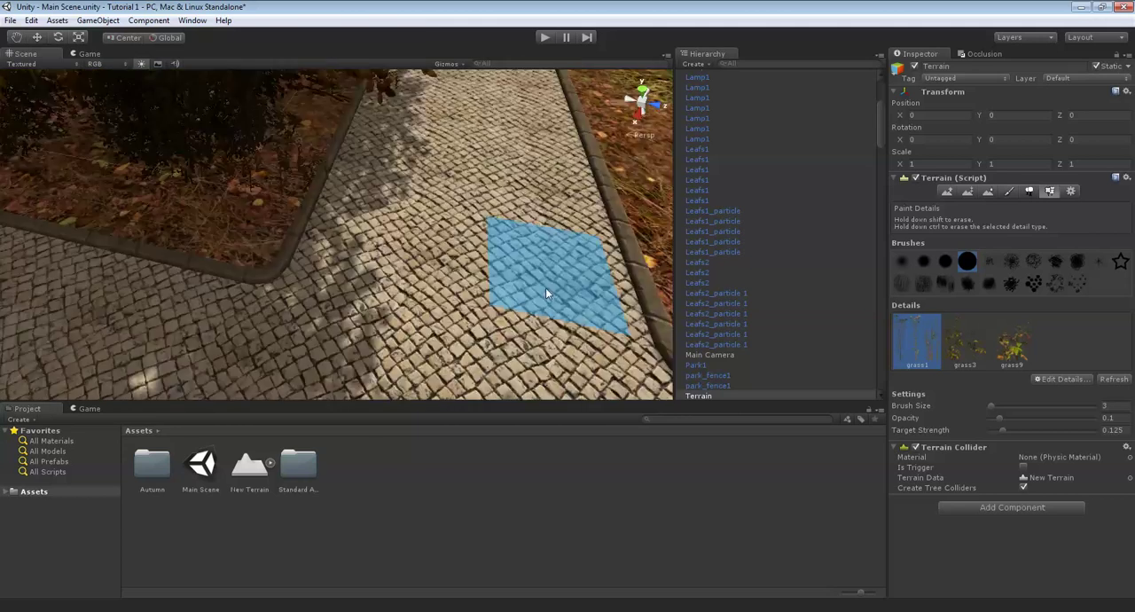
# - Paint grass1 details along the curb behind the bench and trash bin to the pointed corner of the lawn
pyautogui.moveTo(311, 204); pyautogui.dragTo(558, 204, button='middle')
pyautogui.click(462, 196)
pyautogui.moveTo(251, 159); pyautogui.dragTo(355, 153, button='middle')
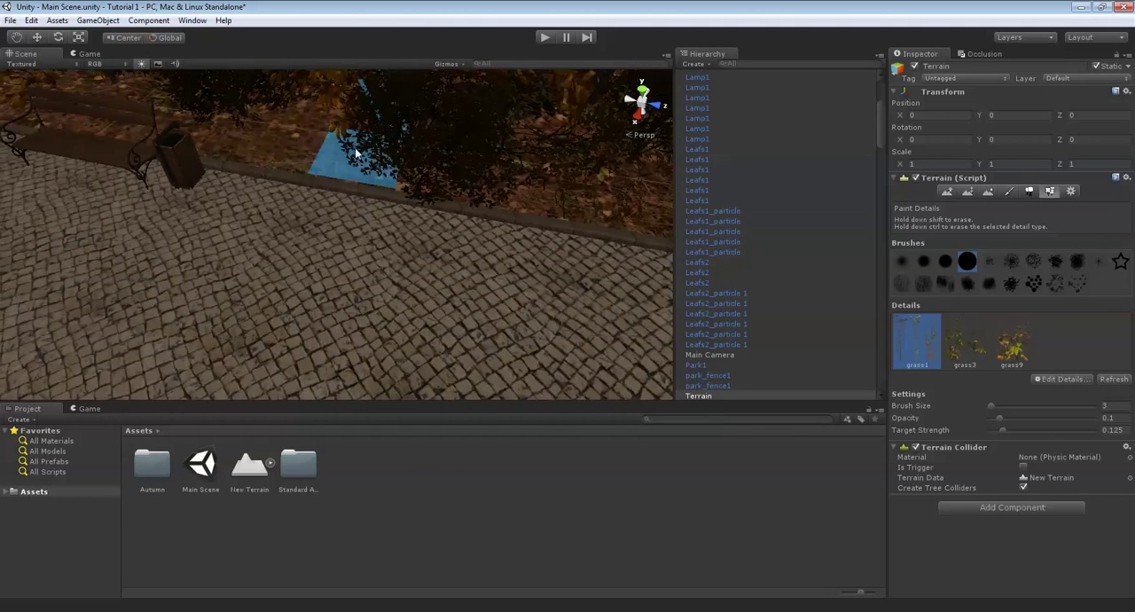
pyautogui.moveTo(227, 136)
pyautogui.mouseDown(button='middle')
pyautogui.moveTo(228, 116)
pyautogui.moveTo(375, 206)
pyautogui.mouseUp(button='middle')
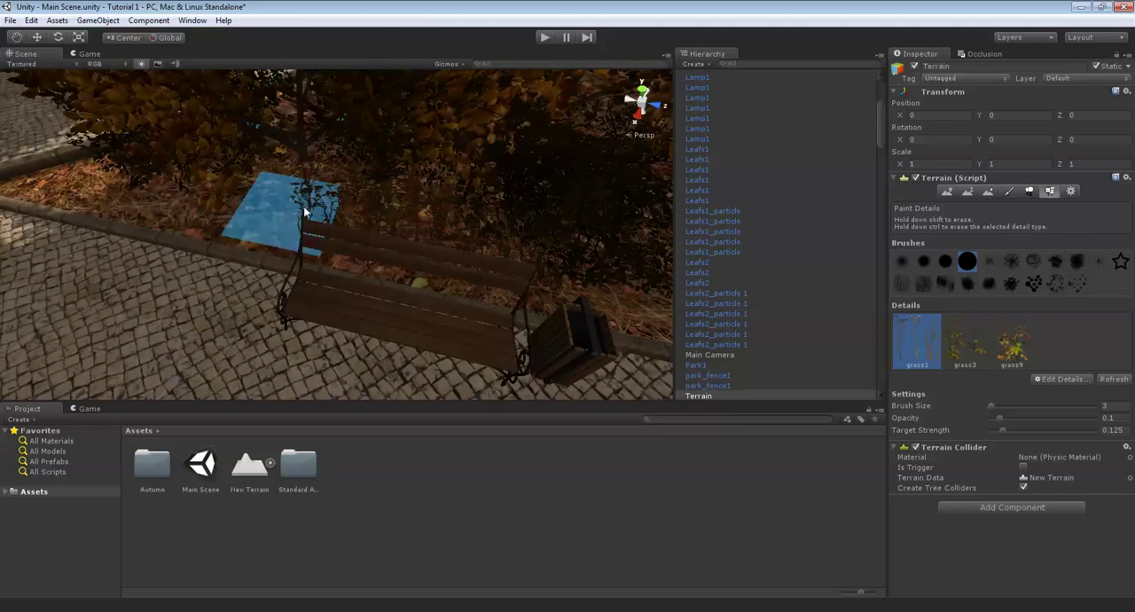
pyautogui.moveTo(304, 211)
pyautogui.mouseDown(button='middle')
pyautogui.moveTo(285, 190)
pyautogui.moveTo(363, 185)
pyautogui.mouseUp(button='middle')
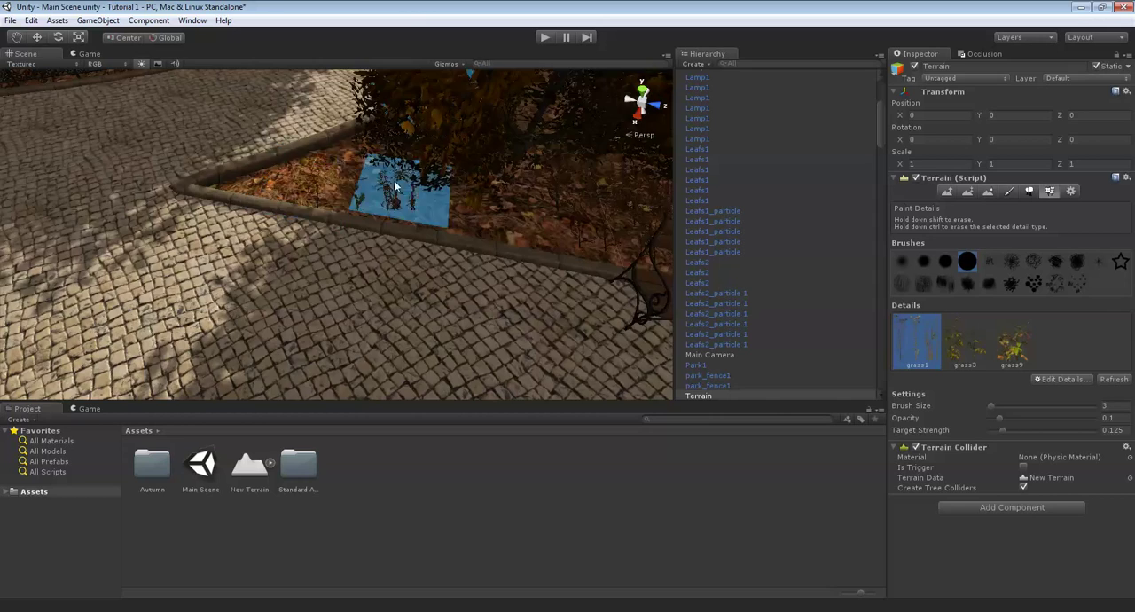
pyautogui.moveTo(346, 185)
pyautogui.keyDown('alt'); pyautogui.mouseDown()
pyautogui.moveTo(485, 169)
pyautogui.moveTo(473, 220)
pyautogui.moveTo(383, 237)
pyautogui.mouseUp(); pyautogui.keyUp('alt')
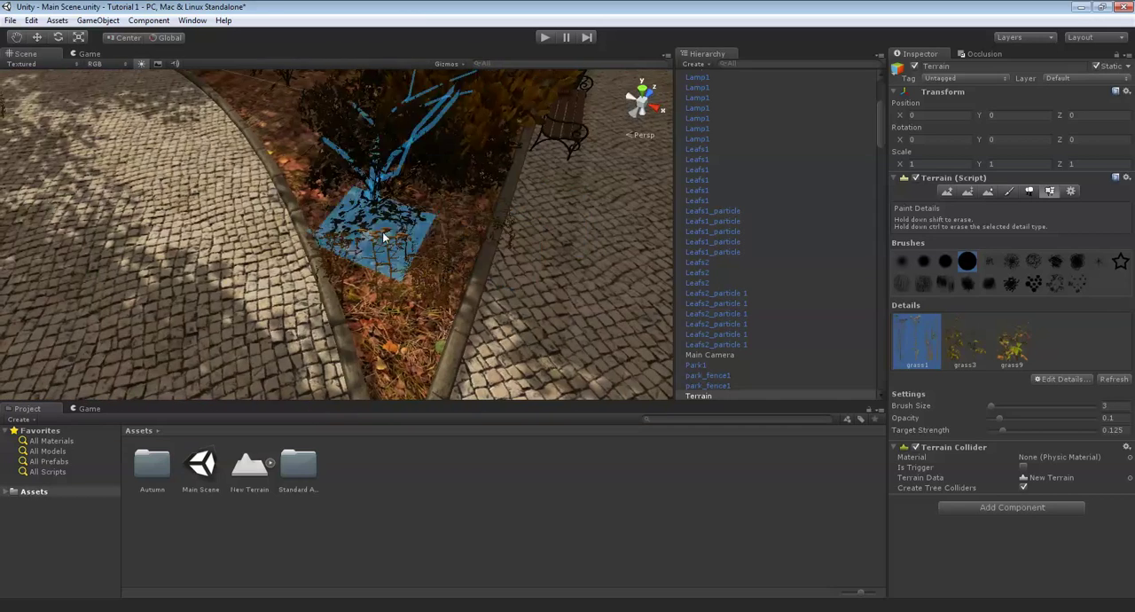
# - Paint grass1 details from the pointed corner along the curved curb of the tree-covered lawn
pyautogui.moveTo(197, 108); pyautogui.dragTo(438, 237, button='middle')
pyautogui.scroll(3, 358, 243)
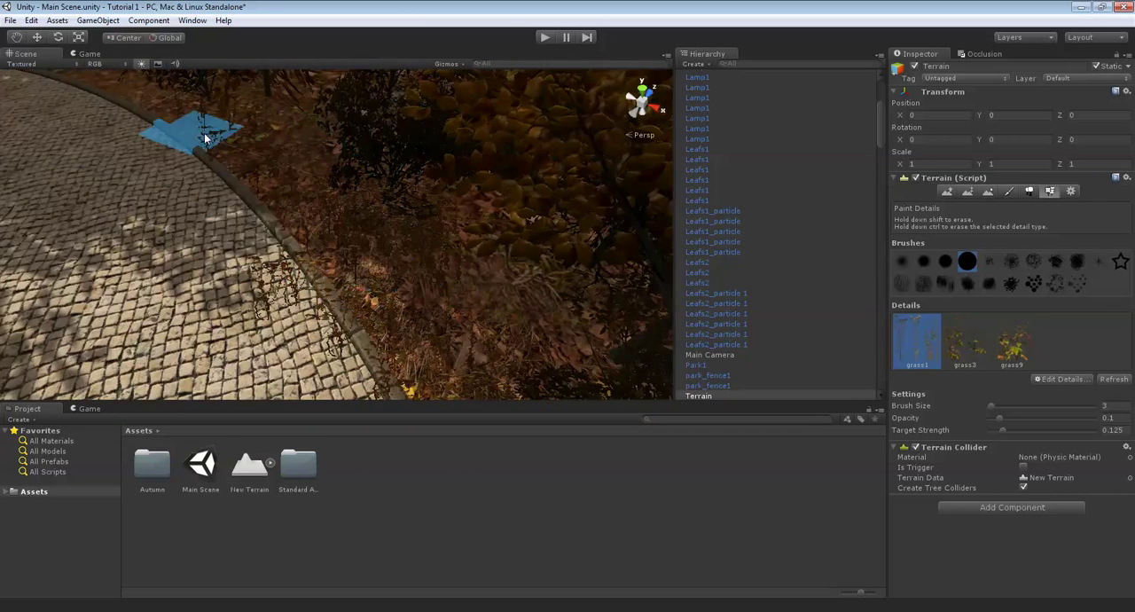
pyautogui.keyDown('alt'); pyautogui.moveTo(204, 137); pyautogui.dragTo(396, 171); pyautogui.keyUp('alt')
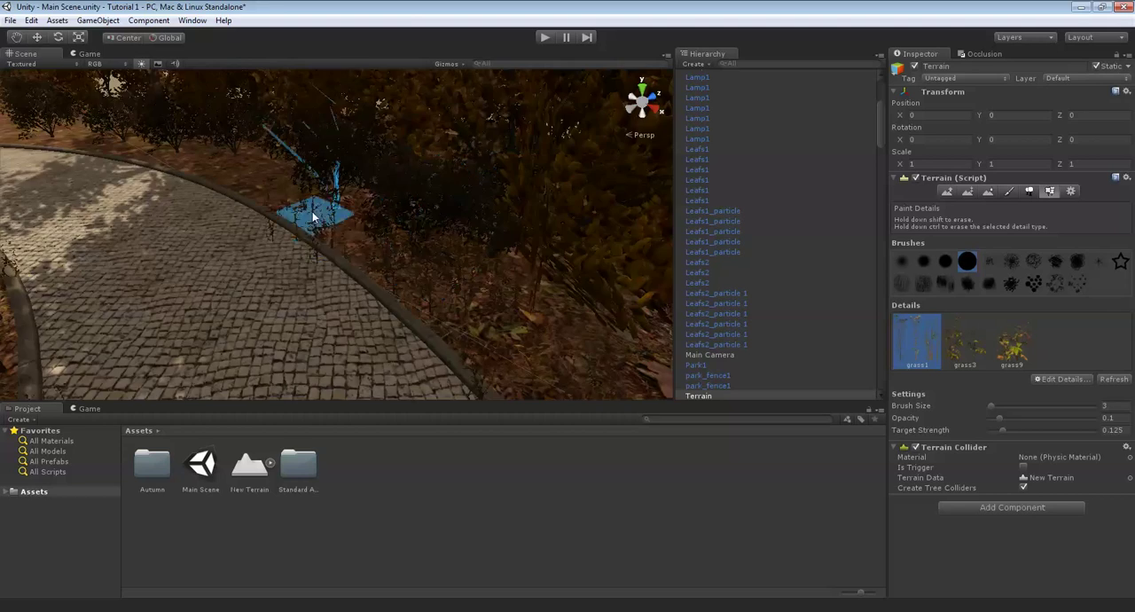
pyautogui.moveTo(312, 213); pyautogui.dragTo(397, 226, button='middle')
pyautogui.moveTo(232, 191)
pyautogui.mouseDown(button='middle')
pyautogui.moveTo(309, 207)
pyautogui.moveTo(373, 257)
pyautogui.mouseUp(button='middle')
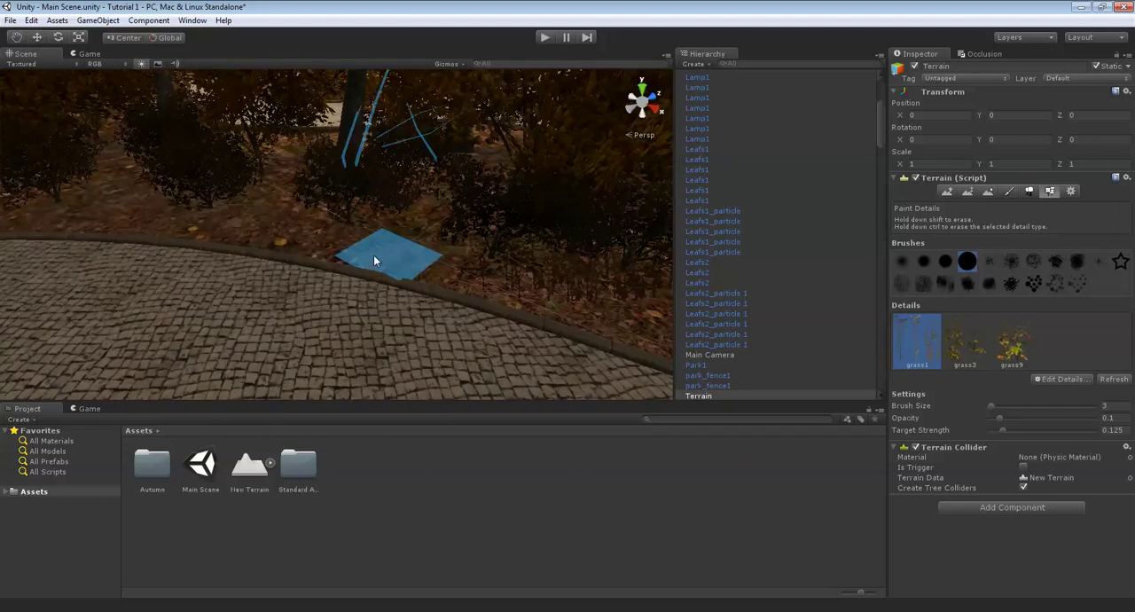
pyautogui.moveTo(230, 227); pyautogui.dragTo(452, 227, button='middle')
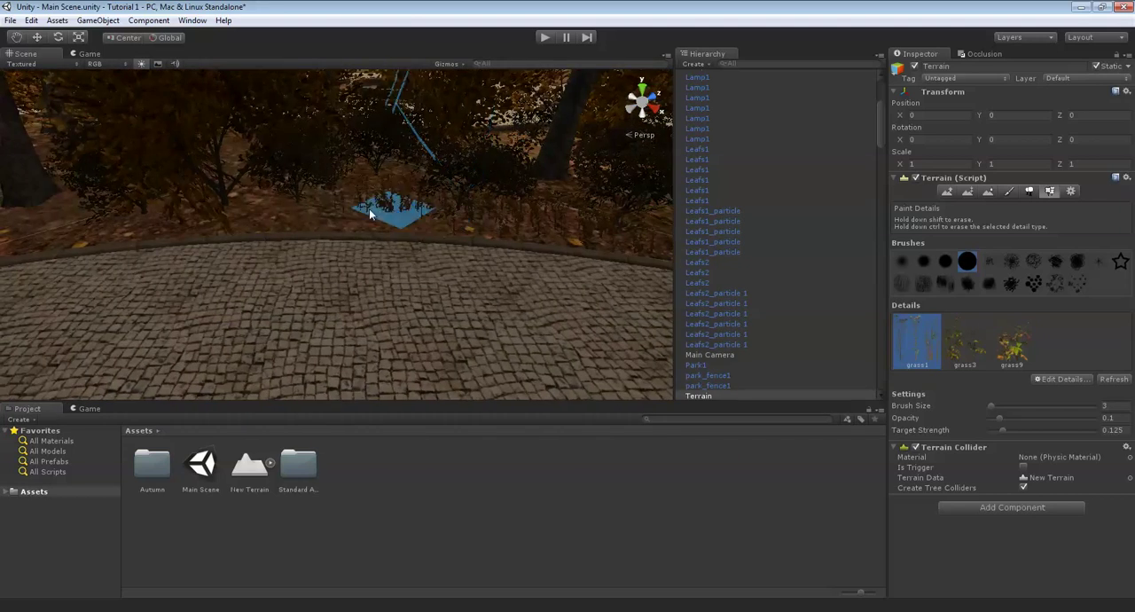
# - Continue the grass1 strip along the inner curve and into the rounded corner of the lawn
pyautogui.moveTo(227, 205); pyautogui.dragTo(403, 230, button='middle')
pyautogui.moveTo(259, 217); pyautogui.dragTo(512, 223, button='middle')
pyautogui.moveTo(546, 215); pyautogui.dragTo(530, 249, button='right')
pyautogui.moveTo(530, 249)
pyautogui.mouseDown(button='middle')
pyautogui.moveTo(426, 304)
pyautogui.moveTo(479, 271)
pyautogui.mouseUp(button='middle')
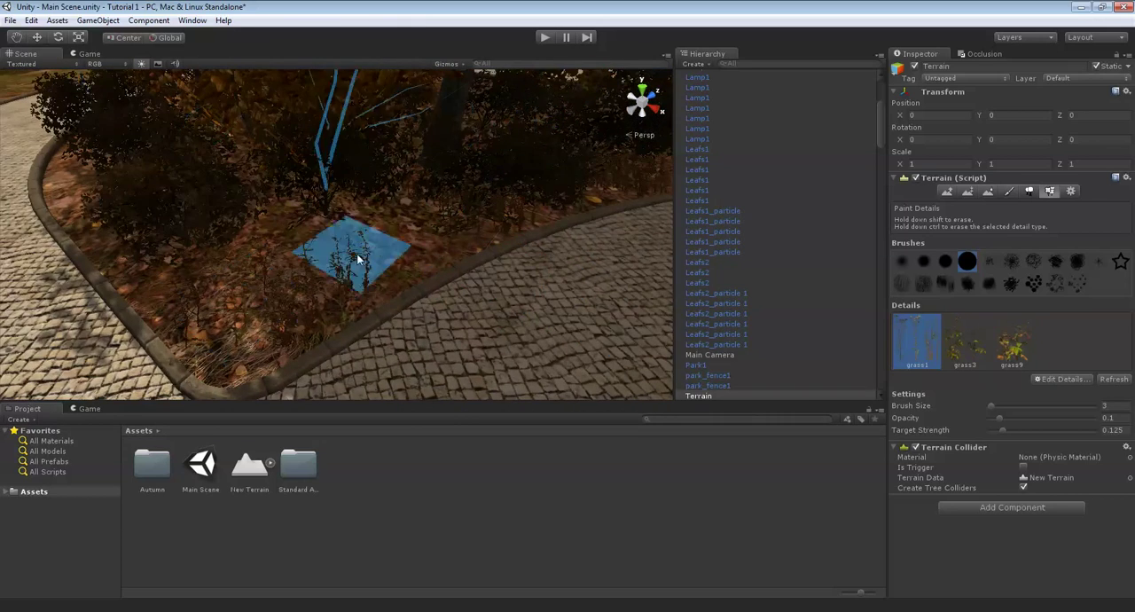
pyautogui.keyDown('alt'); pyautogui.moveTo(388, 246); pyautogui.dragTo(453, 279); pyautogui.keyUp('alt')
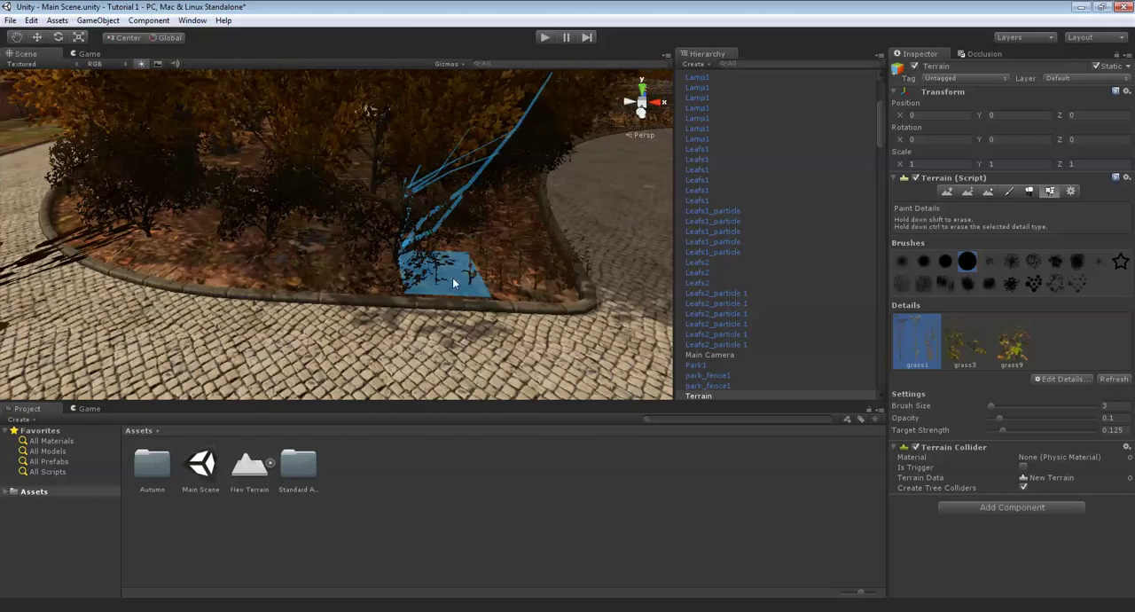
# - Paint grass1 details along the lawn's outer rounded curb beneath the orange-leaved trees
pyautogui.scroll(3, 317, 281)
pyautogui.keyDown('alt'); pyautogui.moveTo(259, 304); pyautogui.dragTo(357, 300); pyautogui.keyUp('alt')
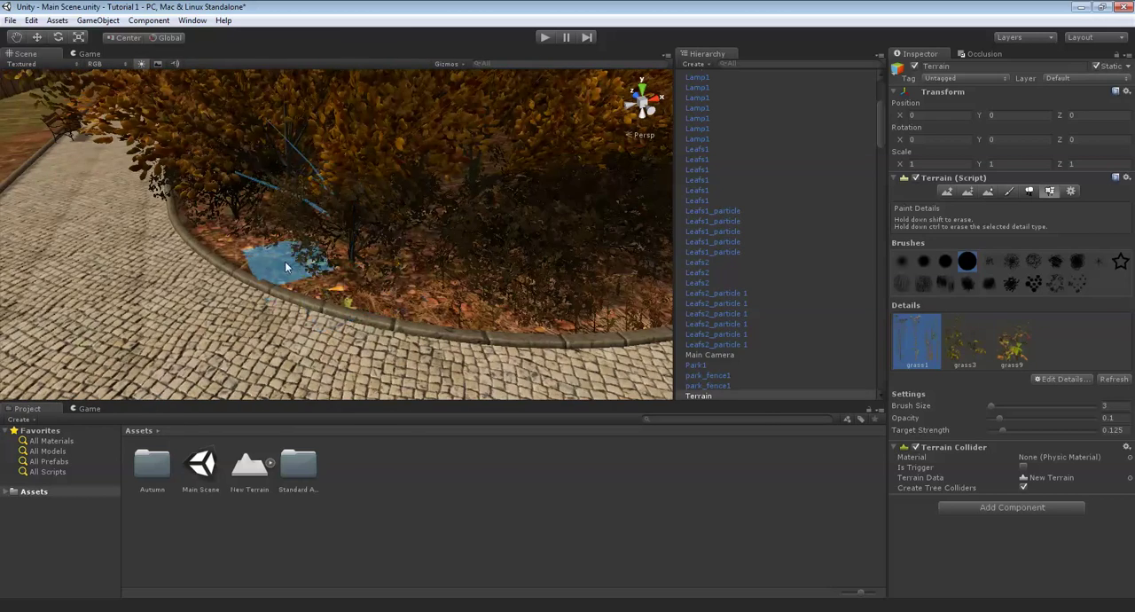
pyautogui.keyDown('alt'); pyautogui.moveTo(224, 224); pyautogui.dragTo(378, 235); pyautogui.keyUp('alt')
pyautogui.click(383, 244)
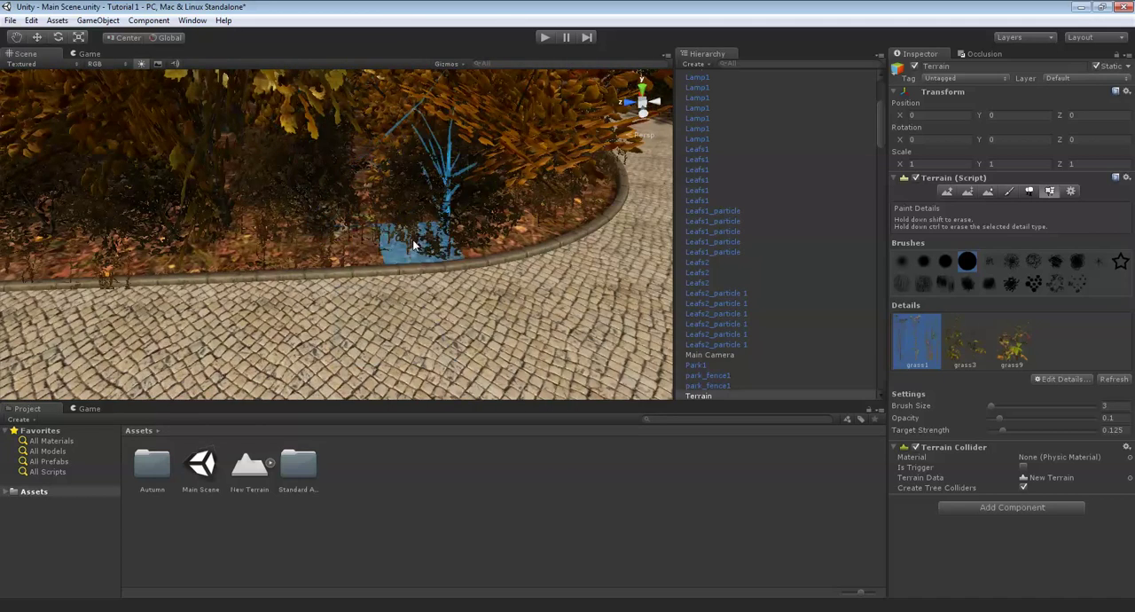
# - Switch to the grass3 detail and paint it at brush size 3 along the tree-covered lawn's curved curb
pyautogui.press('Right')
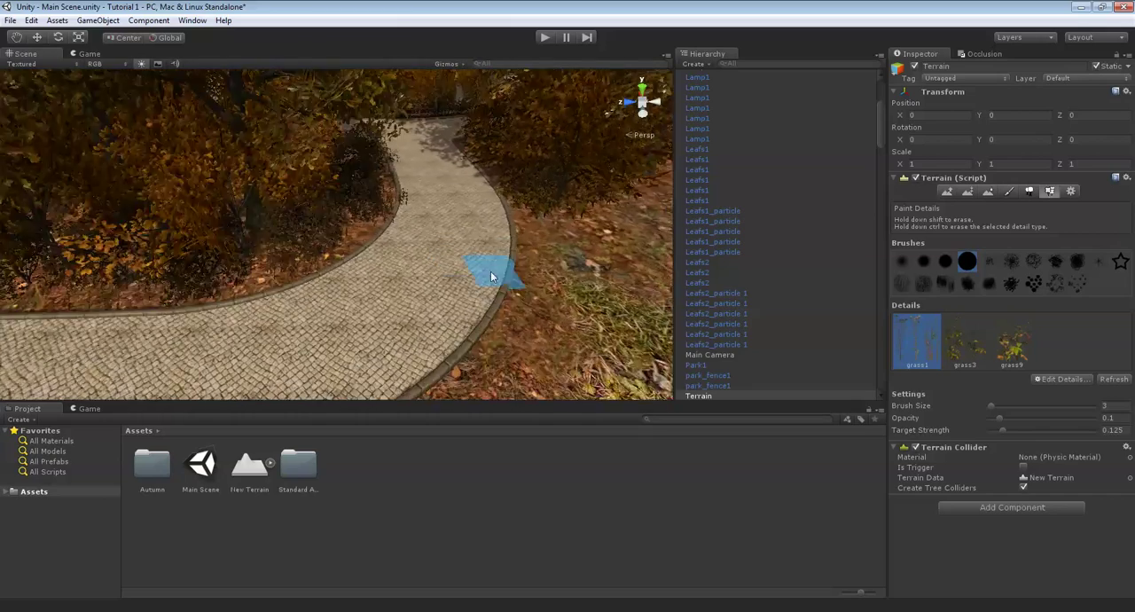
pyautogui.moveTo(479, 289); pyautogui.dragTo(283, 236, button='right')
pyautogui.press('Right')
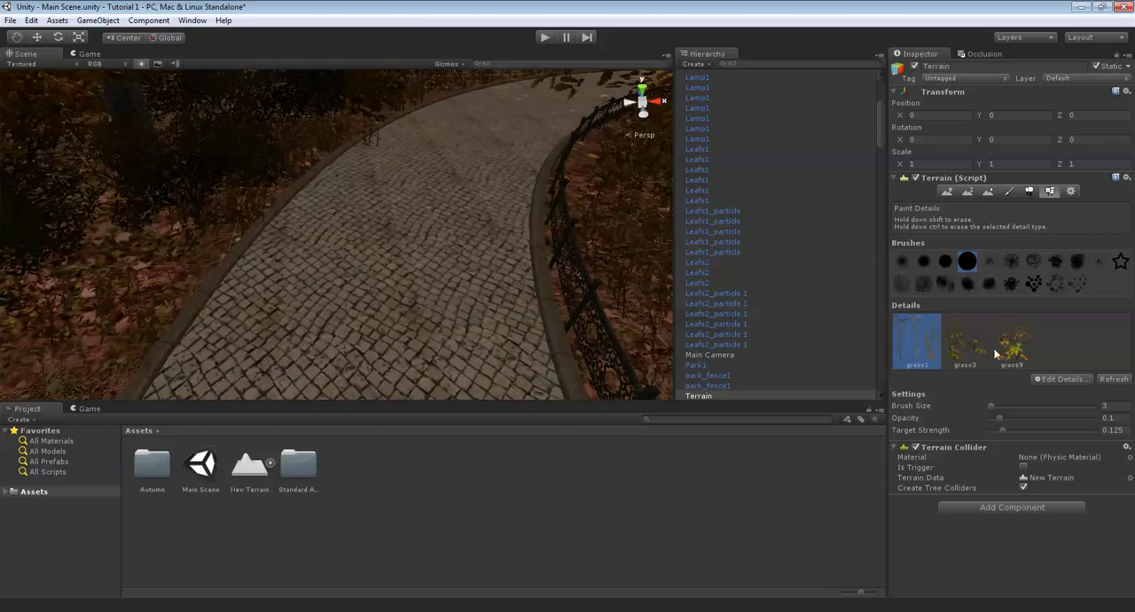
pyautogui.moveTo(383, 296)
pyautogui.mouseDown(button='right')
pyautogui.moveTo(376, 271)
pyautogui.moveTo(388, 300)
pyautogui.moveTo(437, 207)
pyautogui.moveTo(446, 243)
pyautogui.moveTo(477, 144)
pyautogui.mouseUp(button='right')
pyautogui.press('Left')
pyautogui.moveTo(413, 197); pyautogui.dragTo(354, 265, button='right')
pyautogui.scroll(4, 373, 306)
pyautogui.moveTo(384, 338); pyautogui.dragTo(332, 388, button='right')
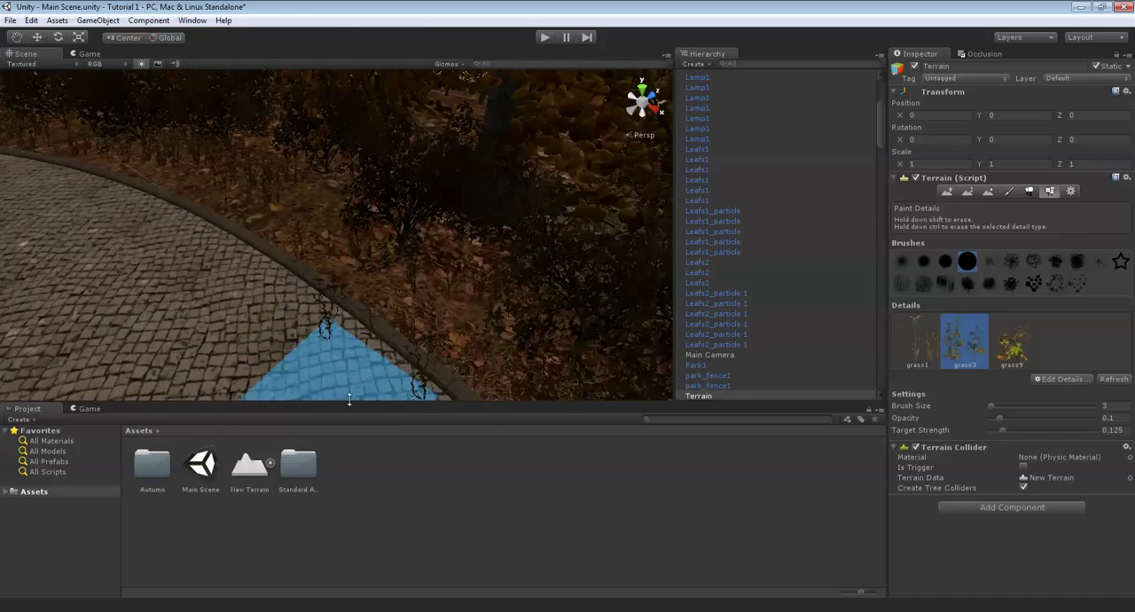
# - Continue painting grass3 along the curved curb toward the lawn's pointed corner between the two paths
pyautogui.moveTo(347, 403)
pyautogui.mouseDown()
pyautogui.moveTo(359, 355)
pyautogui.moveTo(355, 390)
pyautogui.mouseUp()
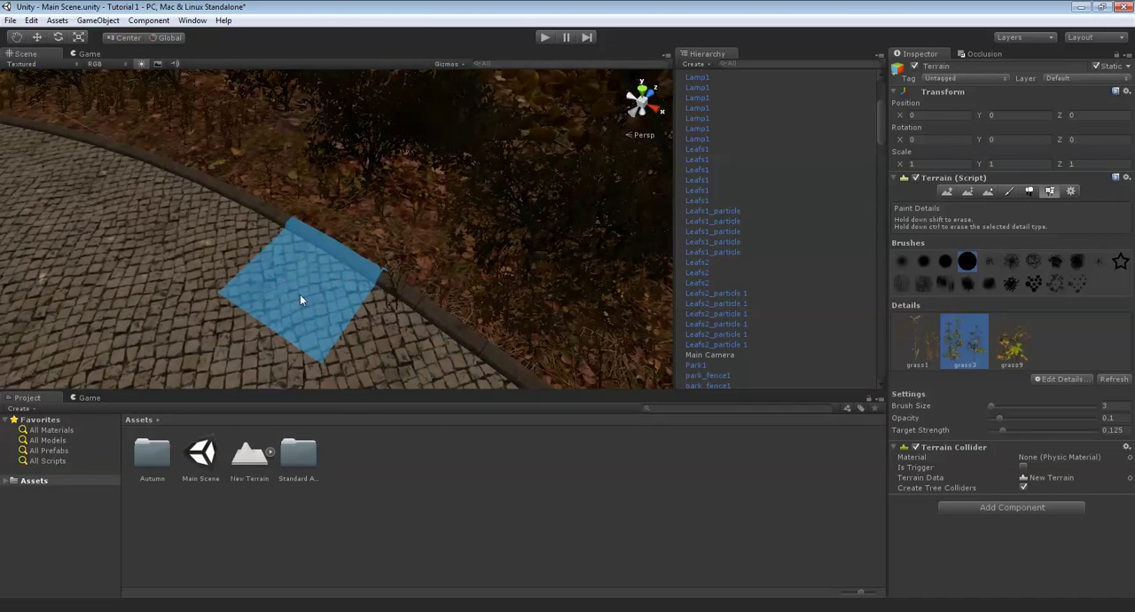
pyautogui.moveTo(285, 291)
pyautogui.mouseDown(button='right')
pyautogui.moveTo(645, 277)
pyautogui.moveTo(458, 231)
pyautogui.moveTo(260, 234)
pyautogui.moveTo(390, 187)
pyautogui.moveTo(443, 299)
pyautogui.moveTo(425, 312)
pyautogui.mouseUp(button='right')
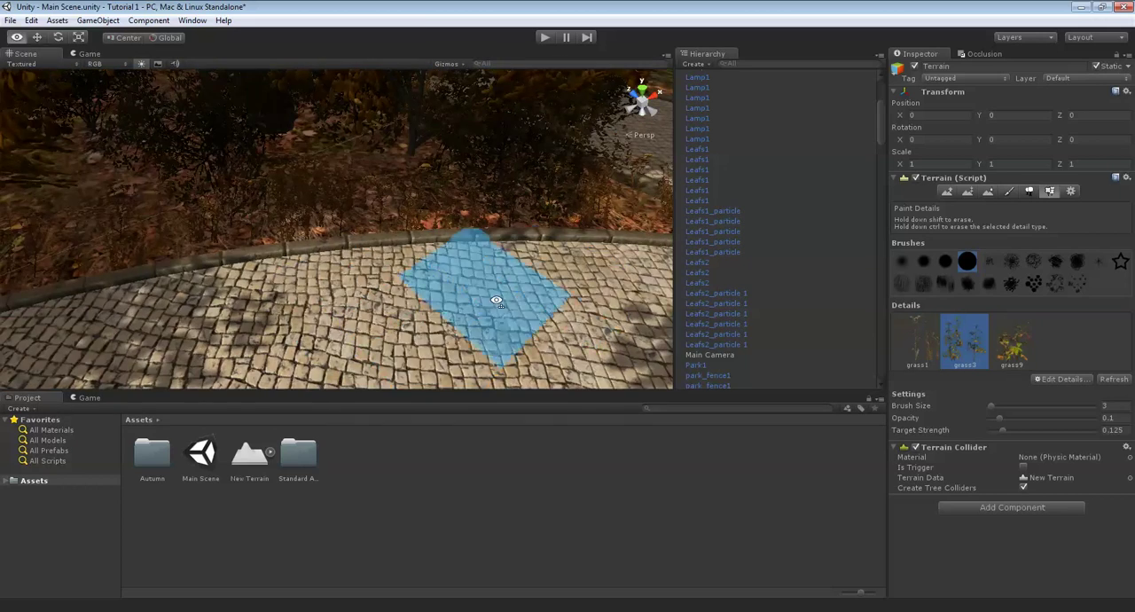
pyautogui.moveTo(496, 300); pyautogui.dragTo(419, 251, button='right')
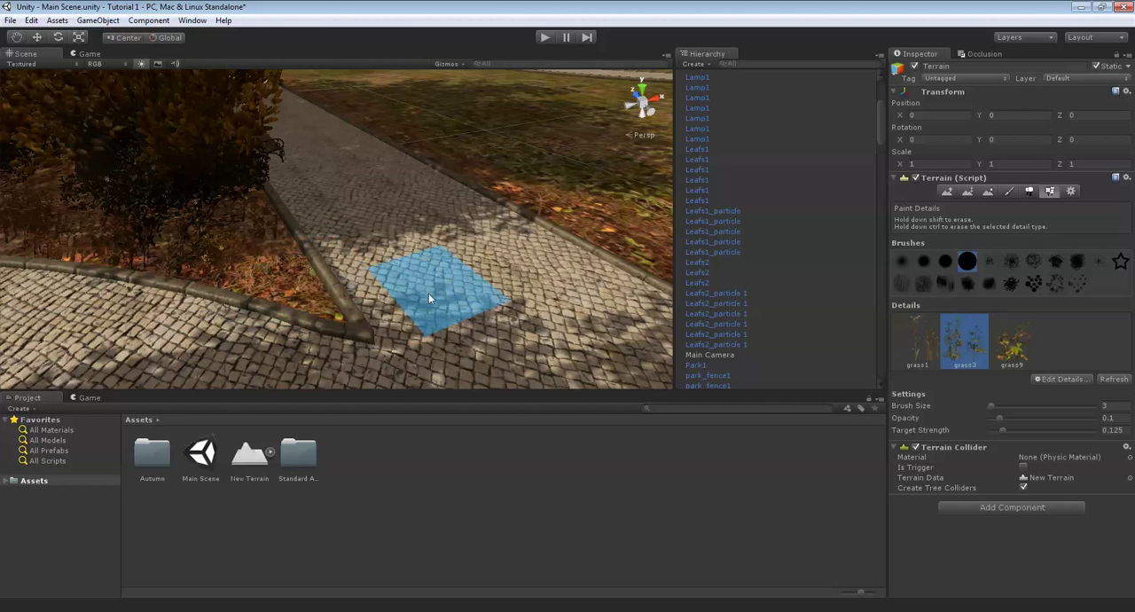
pyautogui.moveTo(428, 298); pyautogui.dragTo(321, 306, button='right')
pyautogui.press('Up')
pyautogui.press('Left')
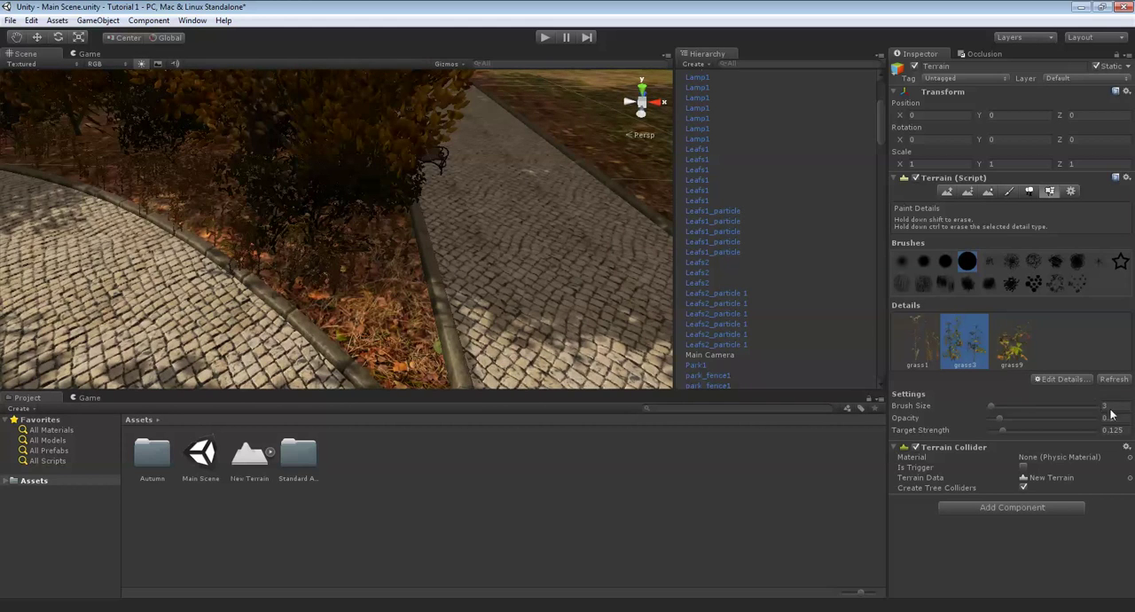
# - Set the brush size to 7 and paint grass3 from the pointed corner through the bushes behind the curved curb
pyautogui.rightClick(302, 265)
pyautogui.press('Left')
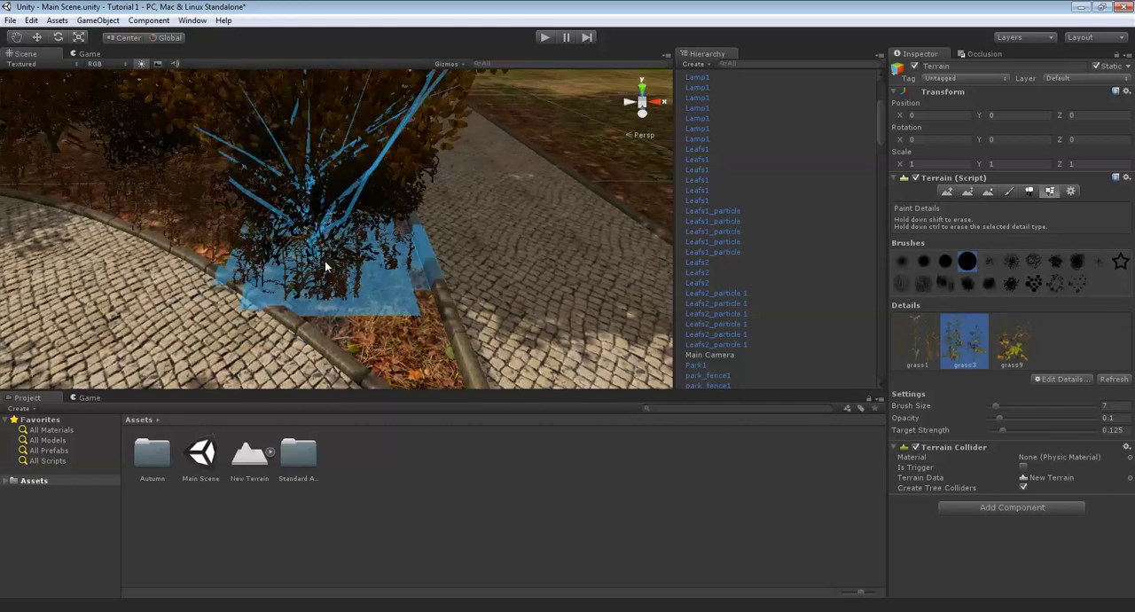
pyautogui.press('Up')
pyautogui.press('Up')
pyautogui.press('Left')
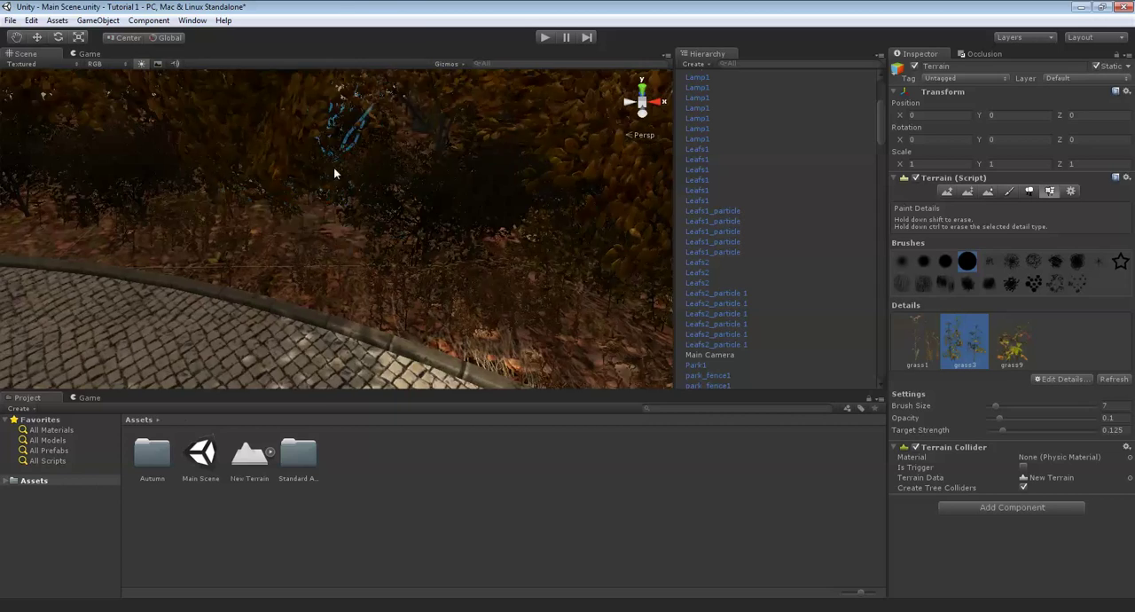
pyautogui.press('Left')
pyautogui.press('Left')
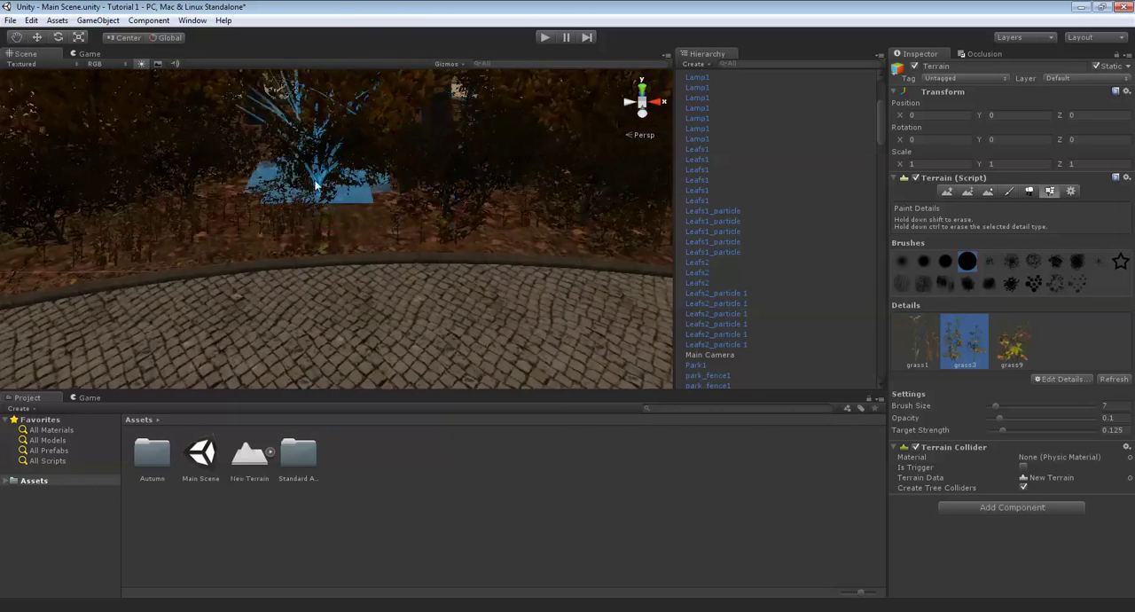
pyautogui.press('Left')
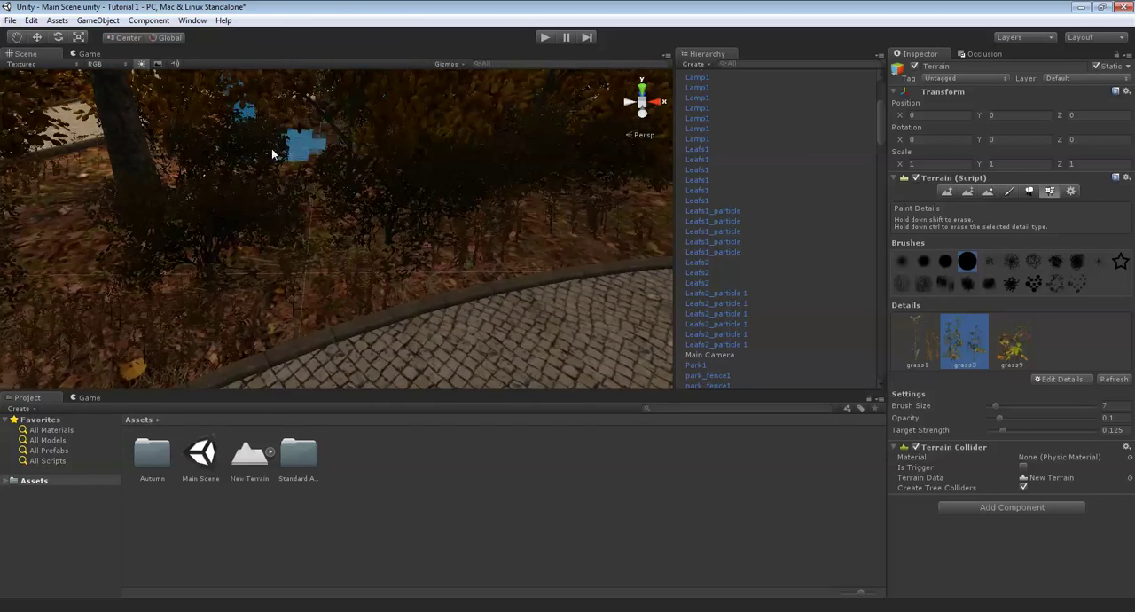
# - Paint grass3 deeper inside the lawn, between the tree trunks and bushes
pyautogui.press('Up')
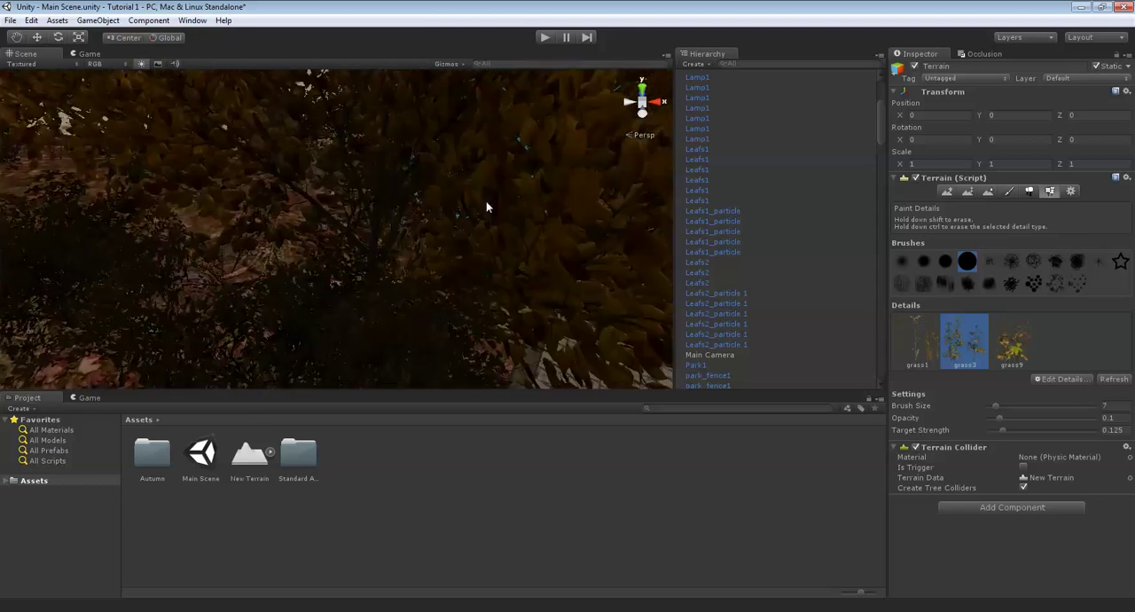
pyautogui.press('Up')
pyautogui.moveTo(441, 198); pyautogui.dragTo(208, 109, button='right')
pyautogui.moveTo(588, 236); pyautogui.dragTo(380, 143, button='right')
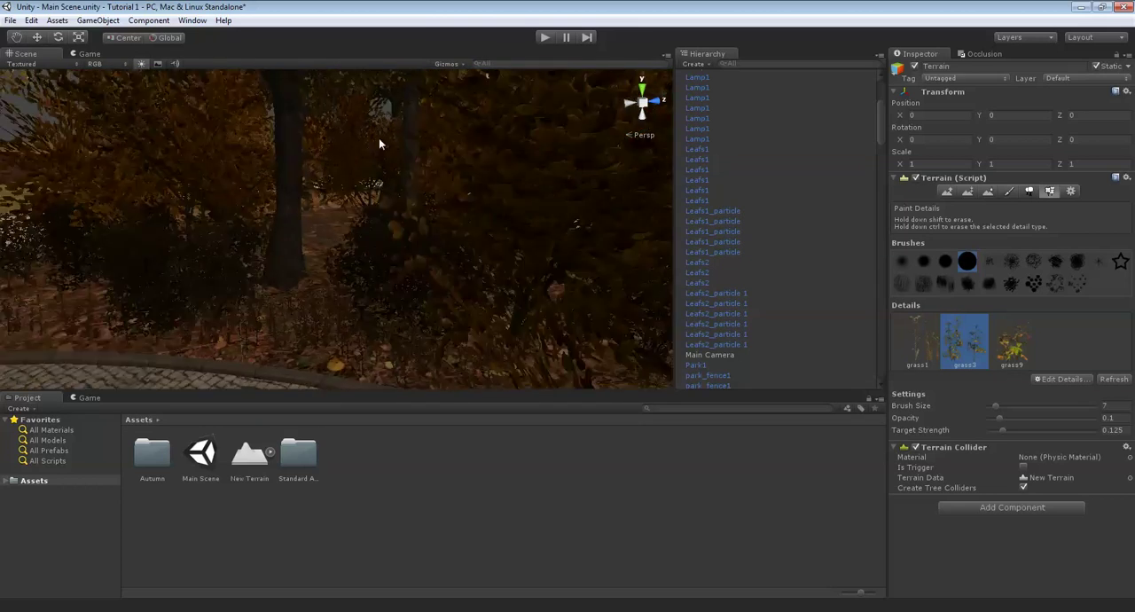
pyautogui.press('Up')
pyautogui.press('Down')
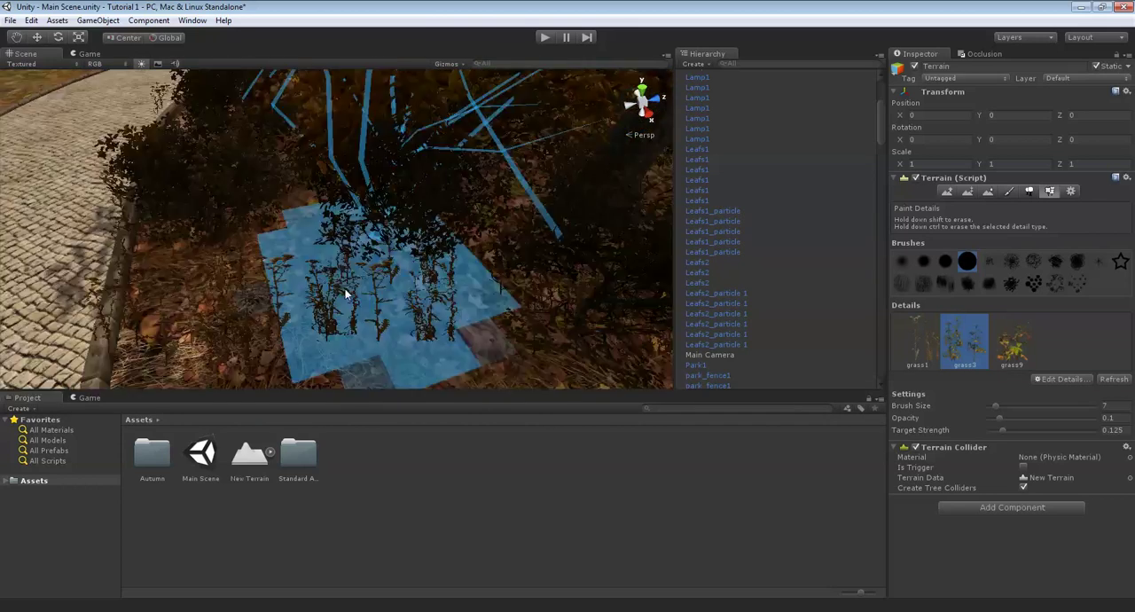
# - Paint grass3 around the lawn's rounded end and into the corner where the paved paths meet
pyautogui.moveTo(376, 232); pyautogui.dragTo(459, 183, button='right')
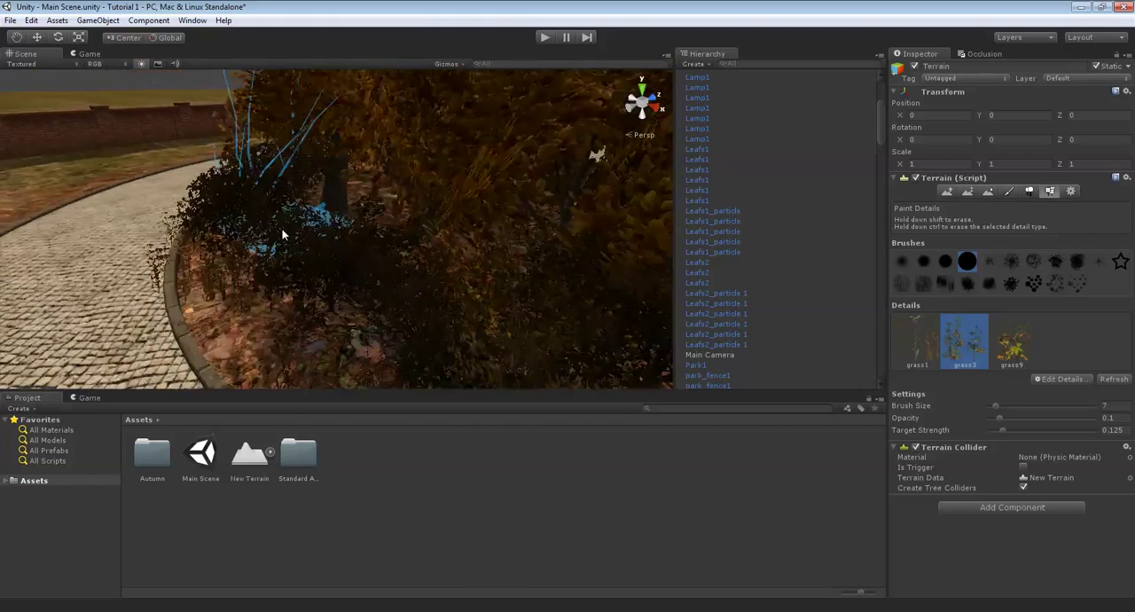
pyautogui.moveTo(282, 234)
pyautogui.mouseDown(button='right')
pyautogui.moveTo(471, 296)
pyautogui.moveTo(423, 229)
pyautogui.moveTo(417, 252)
pyautogui.mouseUp(button='right')
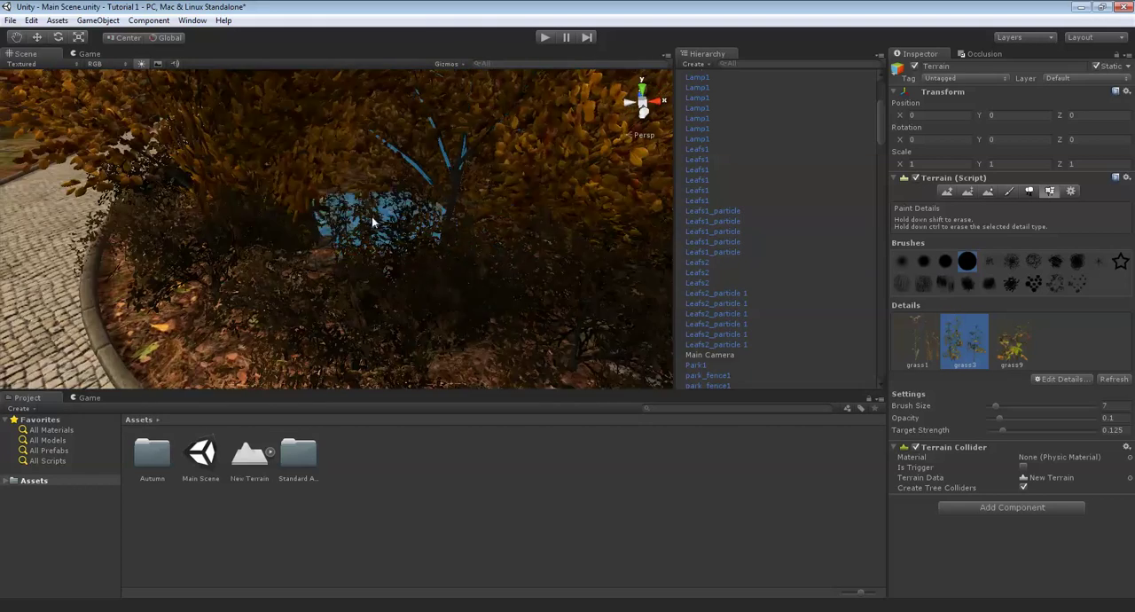
pyautogui.moveTo(323, 233); pyautogui.dragTo(388, 223, button='right')
pyautogui.scroll(-5, 530, 276)
pyautogui.moveTo(530, 276); pyautogui.dragTo(448, 237, button='right')
pyautogui.moveTo(203, 127)
pyautogui.mouseDown(button='right')
pyautogui.moveTo(411, 131)
pyautogui.moveTo(423, 233)
pyautogui.mouseUp(button='right')
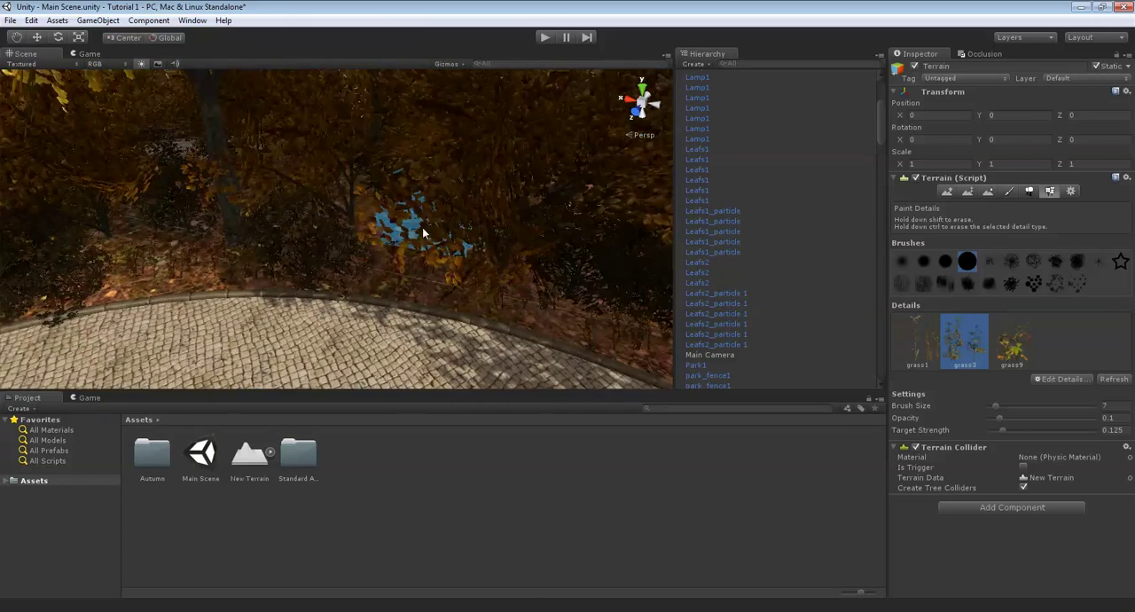
pyautogui.moveTo(367, 194)
pyautogui.mouseDown(button='right')
pyautogui.moveTo(343, 191)
pyautogui.moveTo(318, 233)
pyautogui.moveTo(380, 223)
pyautogui.moveTo(374, 237)
pyautogui.moveTo(398, 220)
pyautogui.moveTo(363, 238)
pyautogui.moveTo(433, 228)
pyautogui.moveTo(385, 234)
pyautogui.mouseUp(button='right')
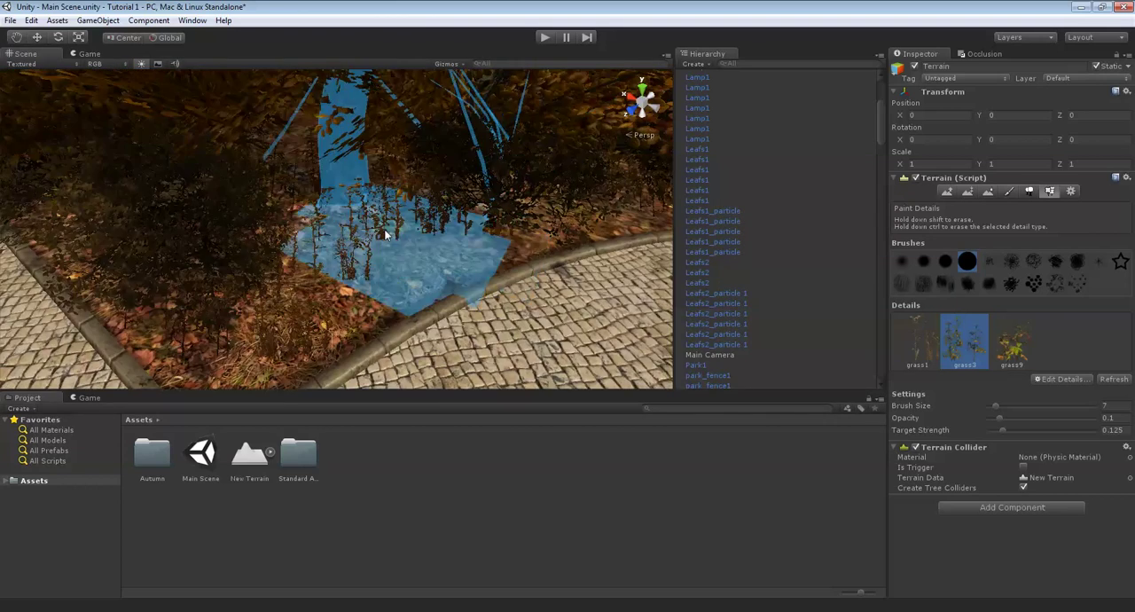
pyautogui.moveTo(309, 140); pyautogui.dragTo(345, 171, button='right')
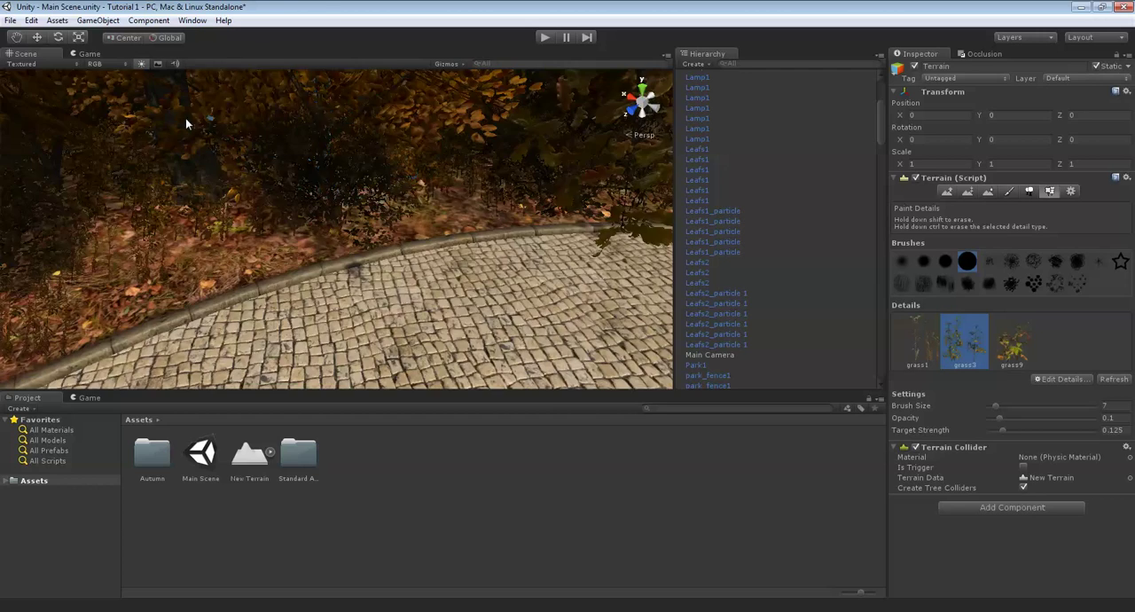
# - Switch to the grass9 detail and paint it at brush size 7 beneath the trees along the lawn's outer curb
pyautogui.moveTo(185, 118); pyautogui.dragTo(1104, 331, button='middle')
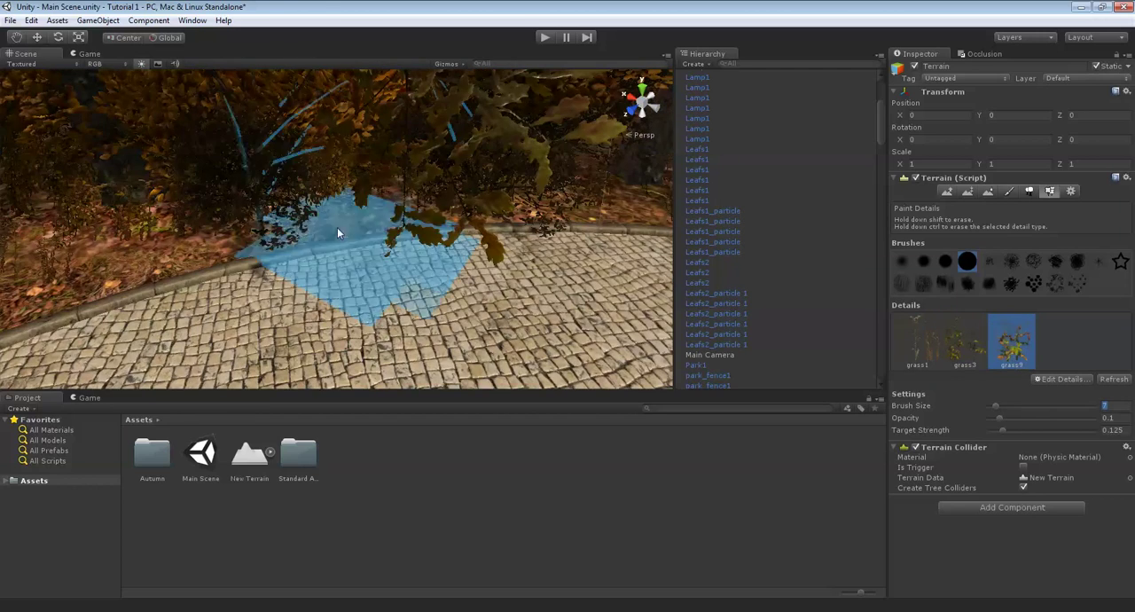
pyautogui.moveTo(207, 157); pyautogui.dragTo(326, 211, button='right')
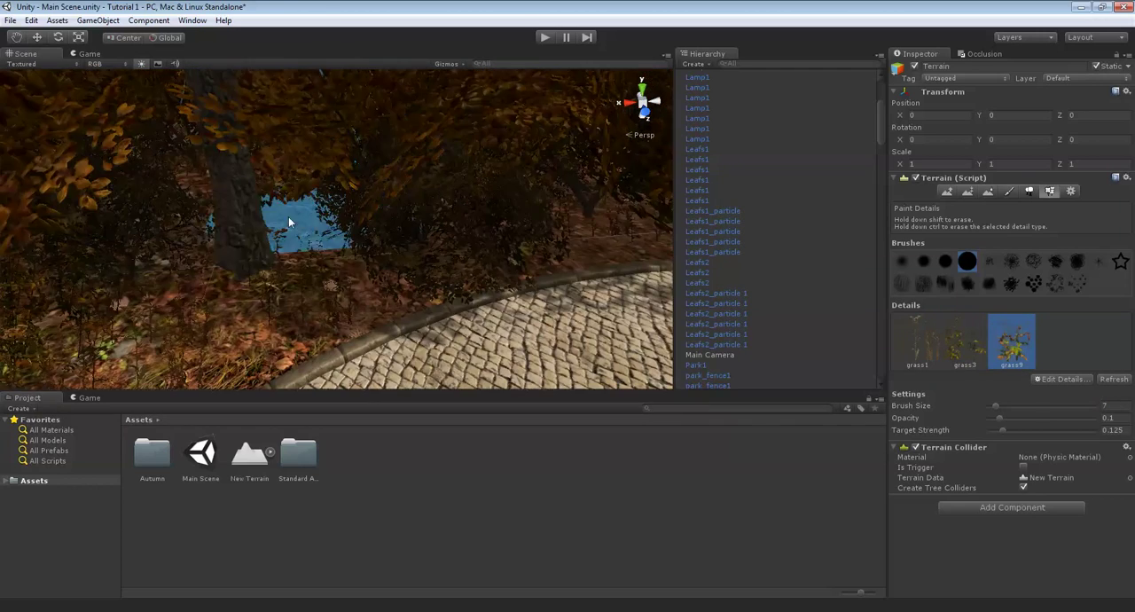
pyautogui.moveTo(196, 197); pyautogui.dragTo(318, 212, button='right')
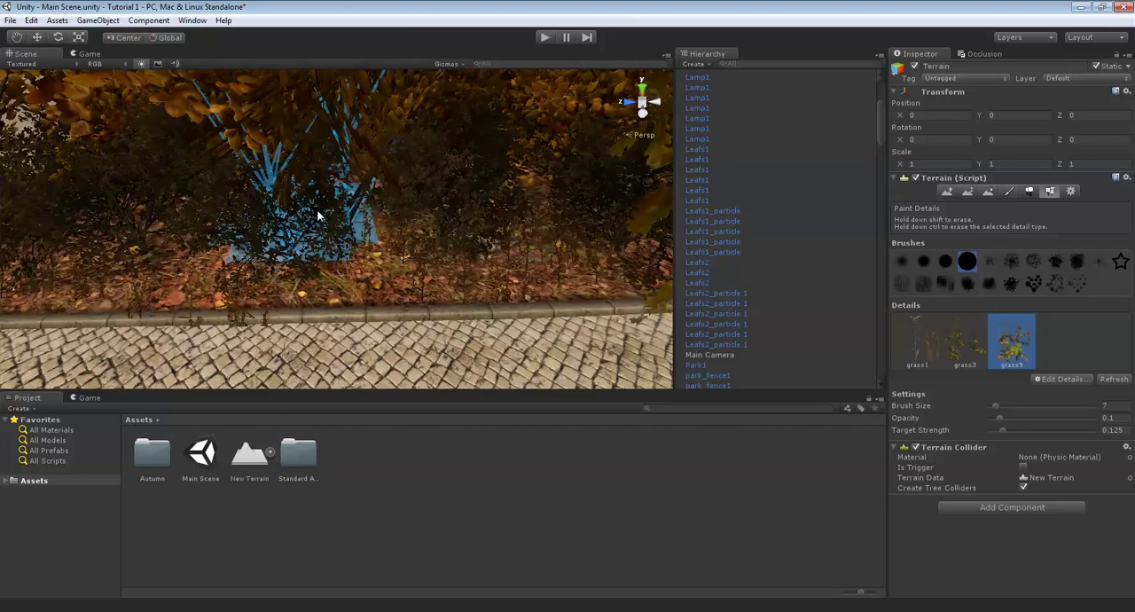
pyautogui.moveTo(440, 200); pyautogui.dragTo(322, 208, button='right')
pyautogui.moveTo(421, 206); pyautogui.dragTo(295, 241, button='right')
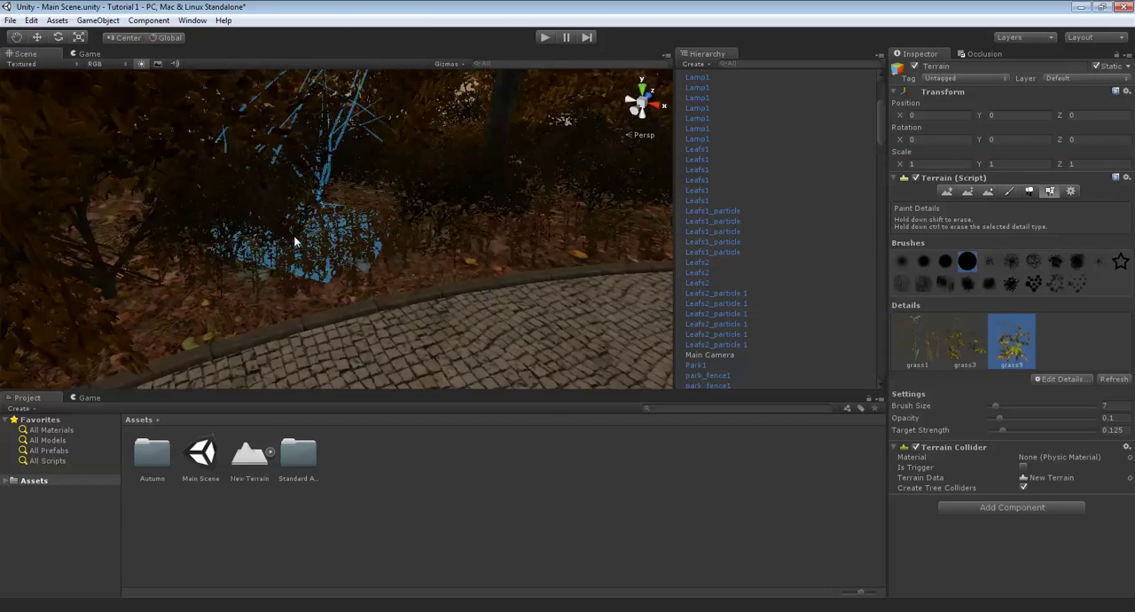
# - Paint grass9 among the bushes behind the lawn's inner curved curb
pyautogui.moveTo(399, 216); pyautogui.dragTo(345, 261, button='right')
pyautogui.moveTo(477, 310); pyautogui.dragTo(176, 172, button='right')
pyautogui.moveTo(361, 211)
pyautogui.mouseDown(button='right')
pyautogui.moveTo(485, 189)
pyautogui.moveTo(271, 269)
pyautogui.mouseUp(button='right')
pyautogui.scroll(-10, 486, 192)
pyautogui.scroll(-5, 370, 242)
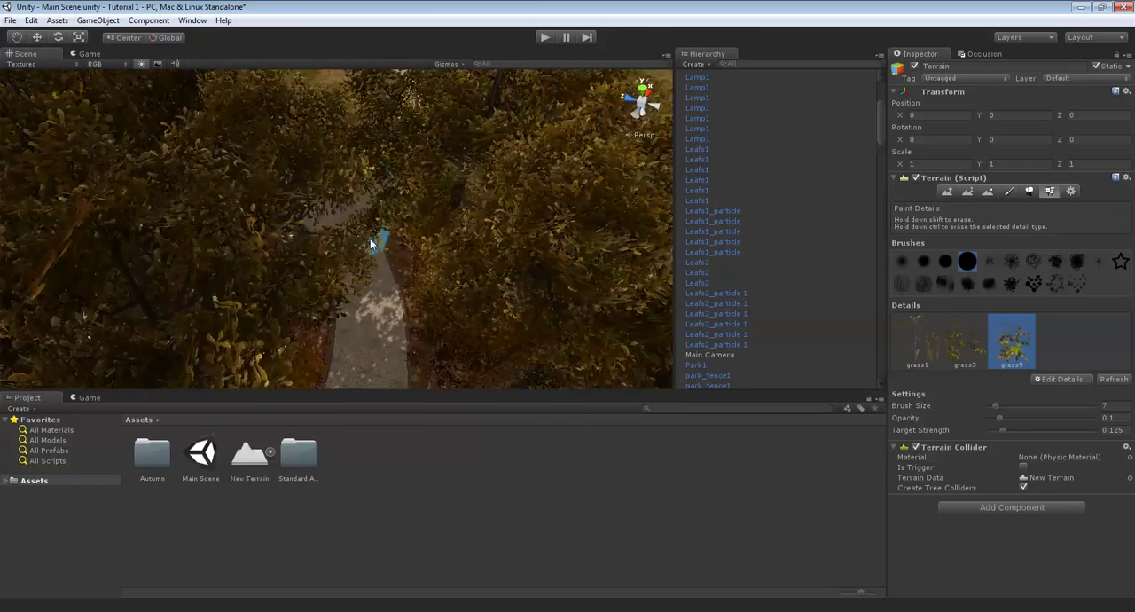
pyautogui.scroll(8, 378, 240)
pyautogui.moveTo(378, 240); pyautogui.dragTo(408, 271, button='right')
pyautogui.scroll(-10, 481, 299)
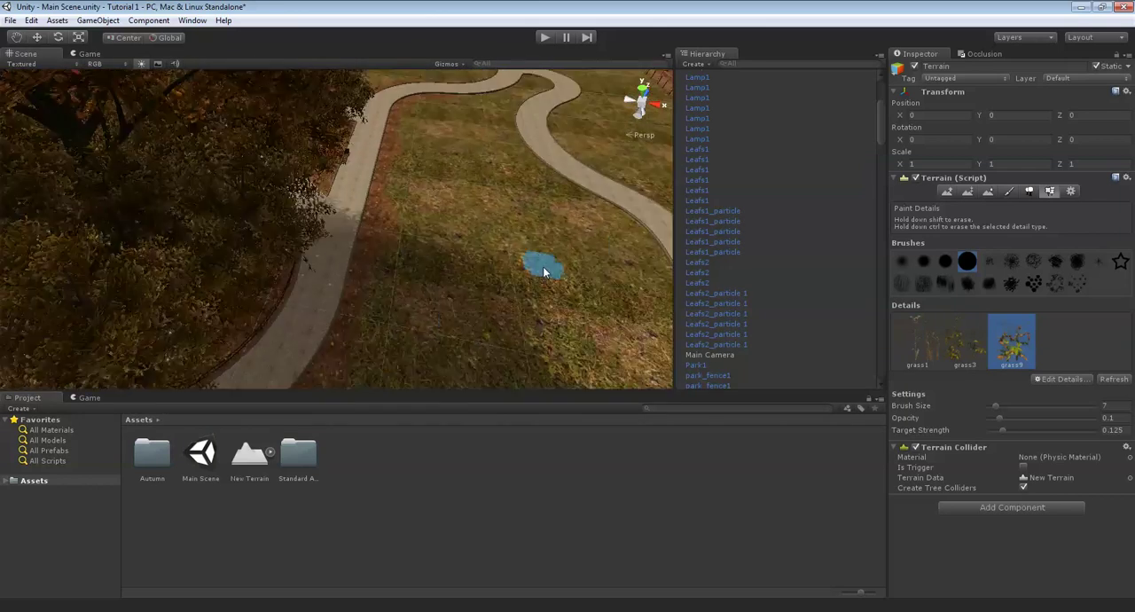
# - Paint grass9 in the shaded interior of the lawn between the tree trunks
pyautogui.scroll(3, 535, 269)
pyautogui.moveTo(535, 274); pyautogui.dragTo(180, 155, button='right')
pyautogui.scroll(4, 401, 254)
pyautogui.scroll(4, 453, 266)
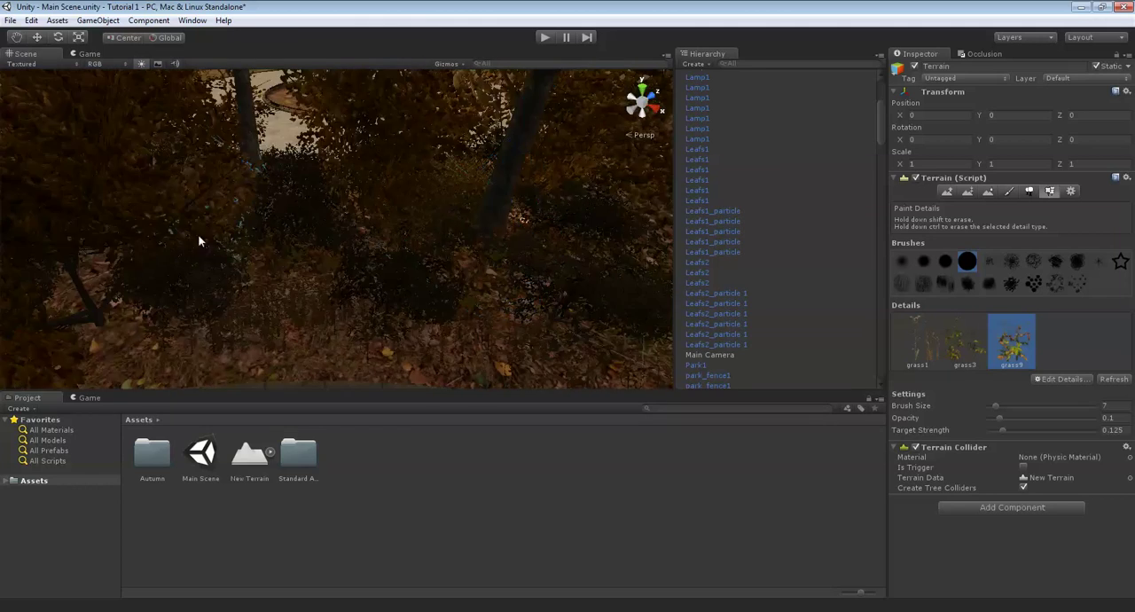
pyautogui.moveTo(417, 244); pyautogui.dragTo(241, 234, button='right')
pyautogui.scroll(5, 336, 240)
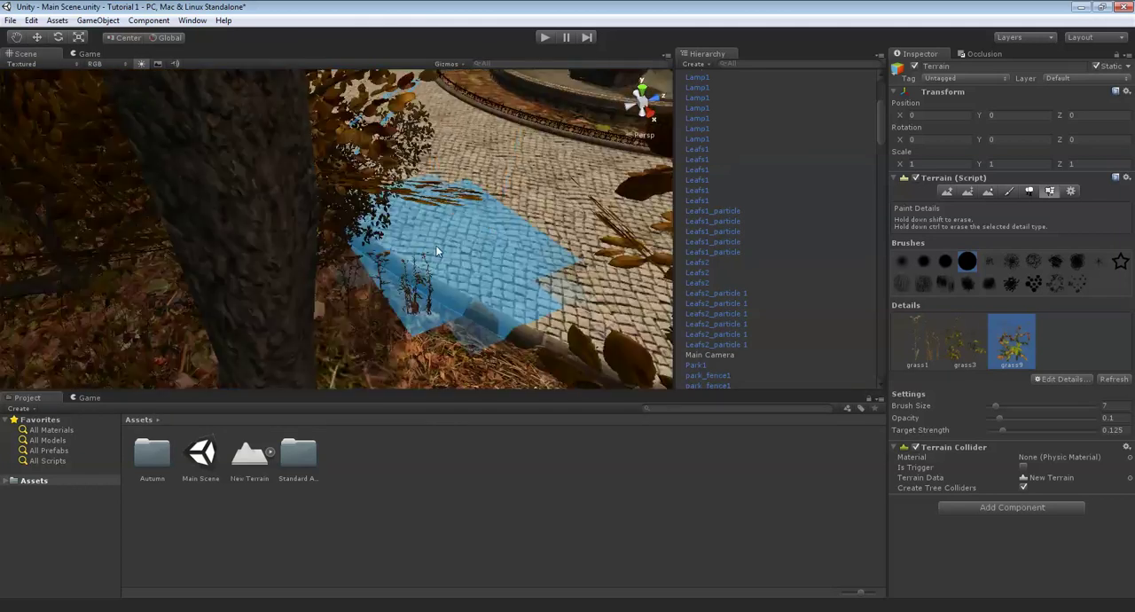
# - Paint grass9 under the trees along the curb facing the fountain plaza
pyautogui.moveTo(443, 250); pyautogui.dragTo(264, 226, button='right')
pyautogui.scroll(3, 390, 251)
pyautogui.moveTo(410, 255); pyautogui.dragTo(267, 194, button='middle')
pyautogui.scroll(-3, 267, 194)
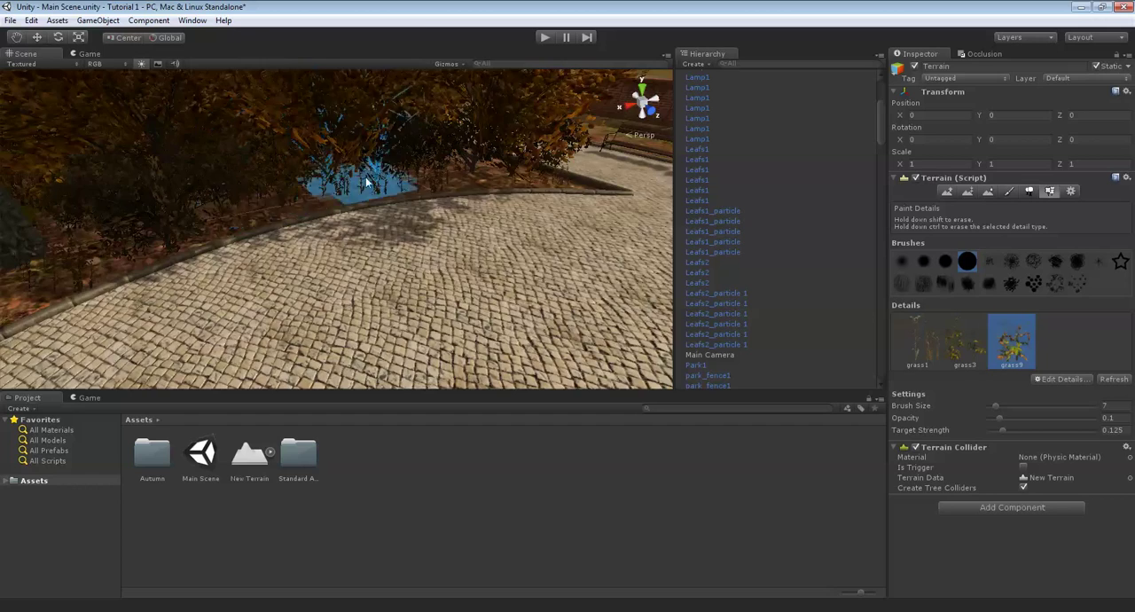
pyautogui.scroll(3, 475, 184)
pyautogui.moveTo(475, 184); pyautogui.dragTo(409, 230, button='middle')
# - Continue the grass9 details along the curved curb and into the lawn's corner beside the paved plaza
pyautogui.moveTo(537, 252); pyautogui.dragTo(370, 299, button='right')
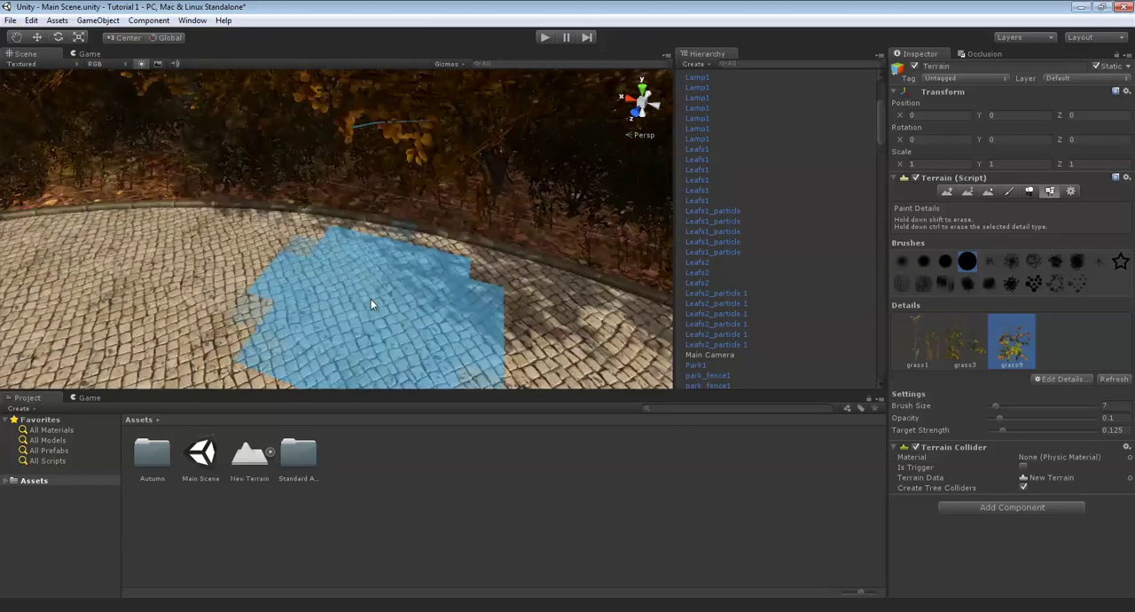
pyautogui.scroll(-4, 381, 257)
pyautogui.moveTo(501, 263); pyautogui.dragTo(370, 273, button='right')
pyautogui.scroll(-3, 371, 273)
pyautogui.moveTo(268, 274); pyautogui.dragTo(343, 249, button='middle')
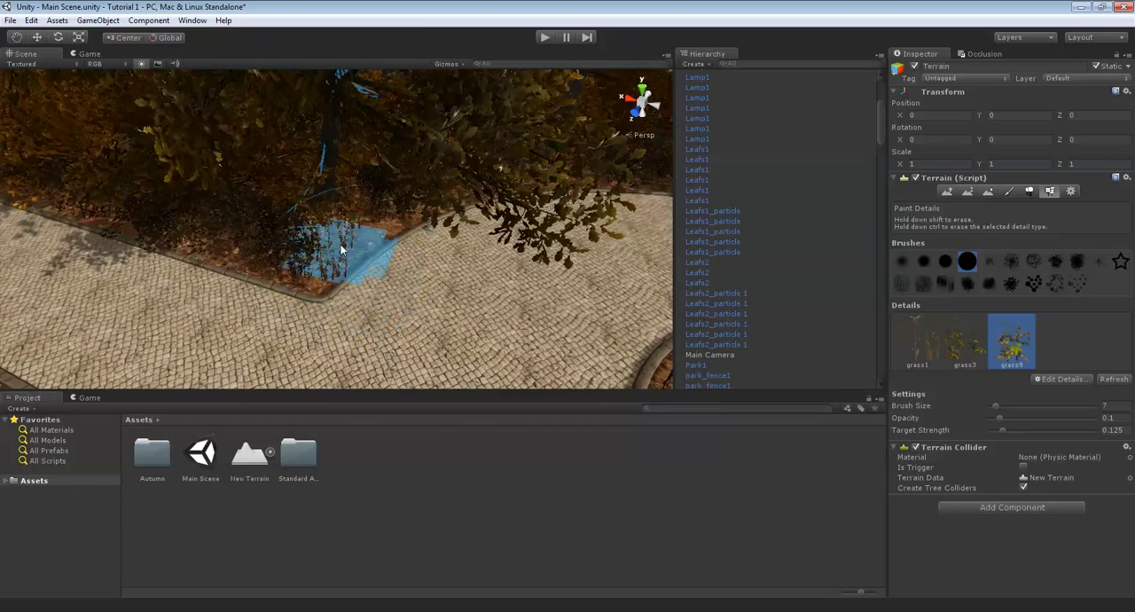
pyautogui.moveTo(338, 226); pyautogui.dragTo(467, 183, button='right')
# - Select the park_fence1 ring around the fountain and move it along X to 227.8838
pyautogui.scroll(-4, 383, 261)
pyautogui.scroll(10, 382, 260)
pyautogui.scroll(-10, 365, 212)
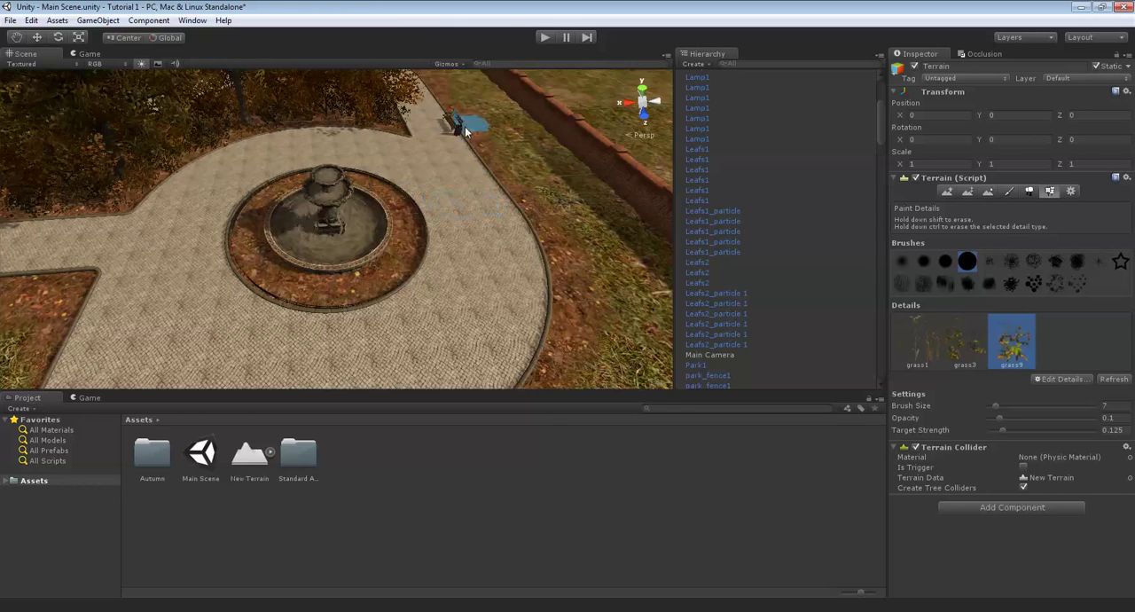
pyautogui.moveTo(428, 182); pyautogui.dragTo(483, 114, button='right')
pyautogui.scroll(9, 439, 214)
pyautogui.click(474, 337)
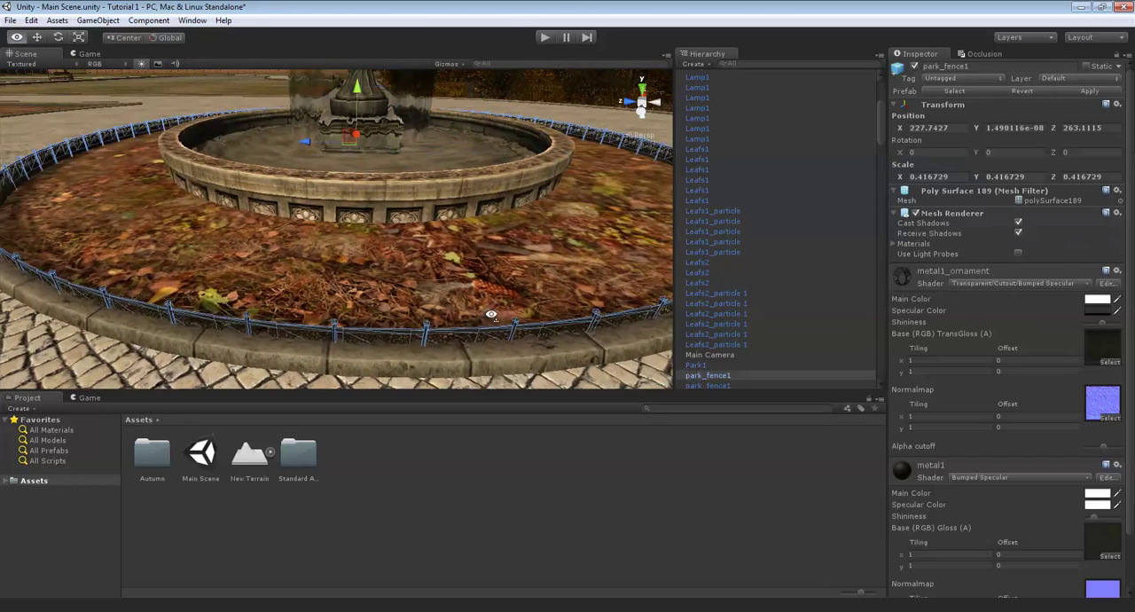
pyautogui.moveTo(491, 312); pyautogui.dragTo(333, 127, button='right')
pyautogui.press('f')
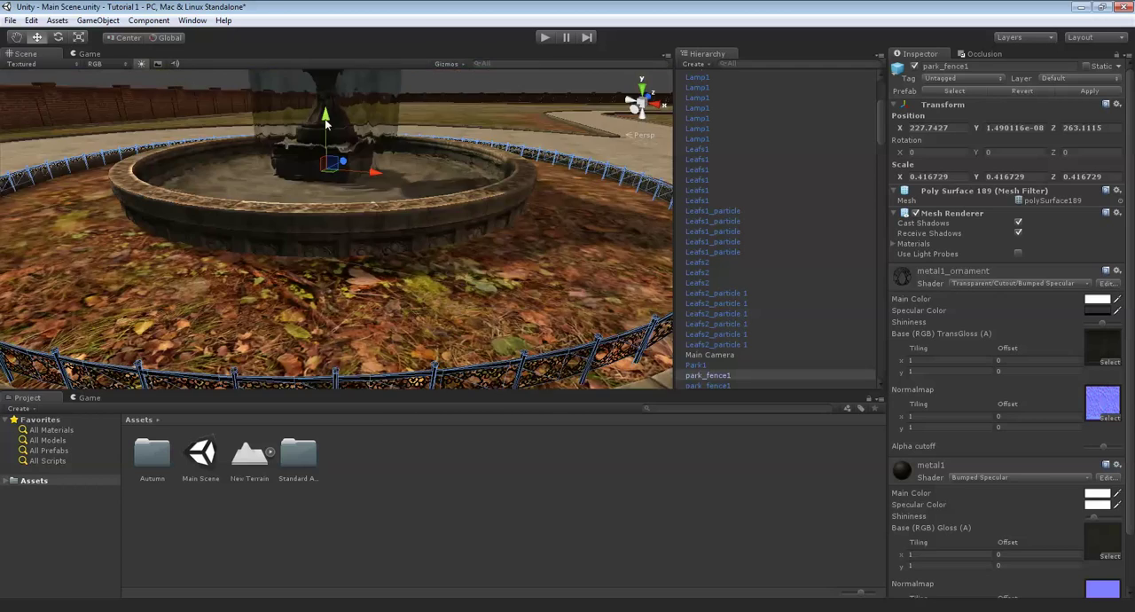
pyautogui.keyDown('alt'); pyautogui.moveTo(379, 184); pyautogui.dragTo(389, 182); pyautogui.keyUp('alt')
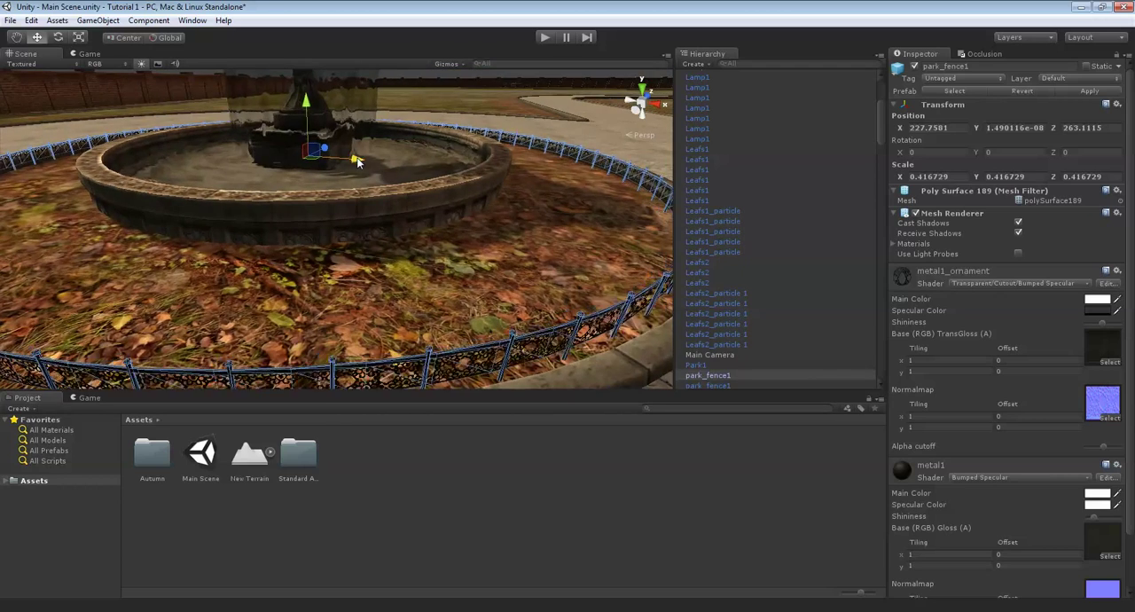
pyautogui.moveTo(473, 132)
pyautogui.mouseDown(button='right')
pyautogui.moveTo(369, 171)
pyautogui.moveTo(494, 130)
pyautogui.mouseUp(button='right')
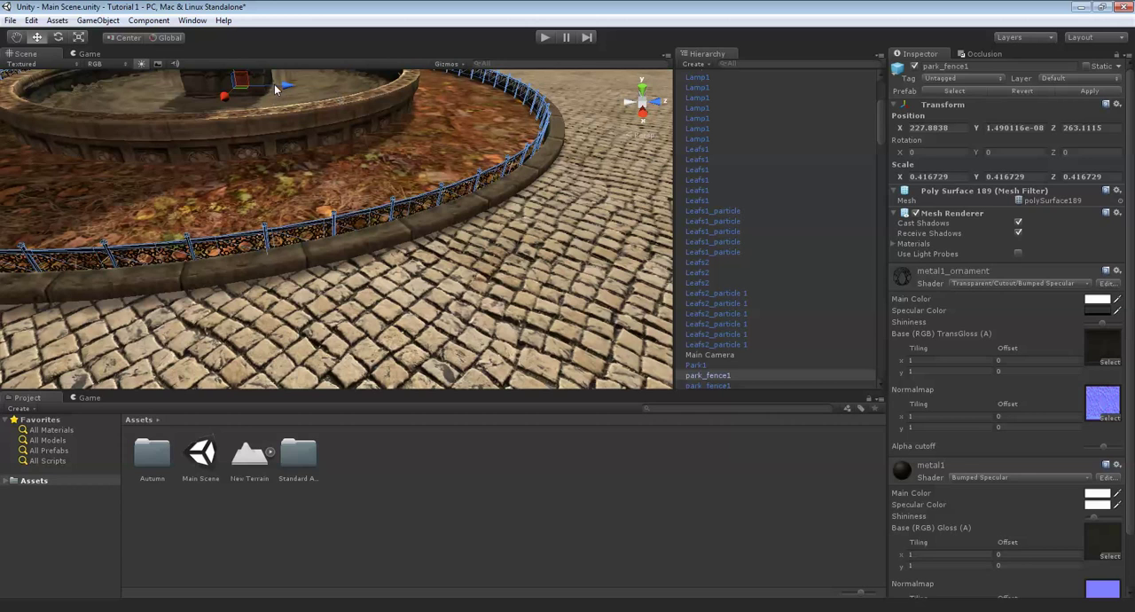
# - Shift the park_fence1 ring along Z to follow the circular curb, and select the terrain in the fountain's bed
pyautogui.moveTo(274, 84); pyautogui.dragTo(212, 101)
pyautogui.moveTo(358, 163); pyautogui.dragTo(387, 152, button='right')
pyautogui.click(375, 164)
pyautogui.moveTo(270, 257); pyautogui.dragTo(434, 213, button='right')
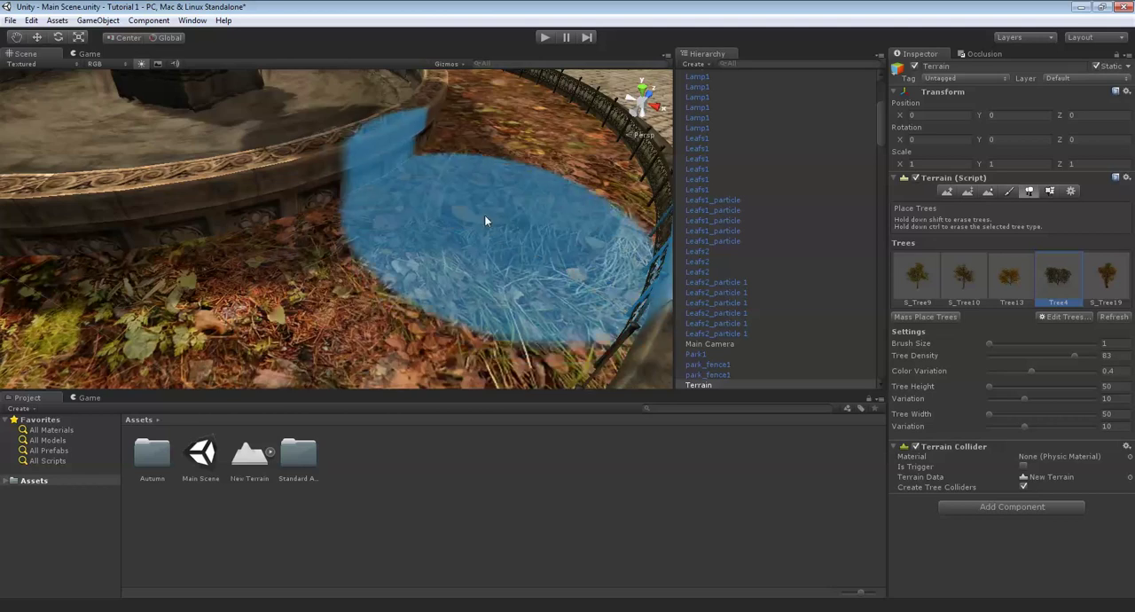
pyautogui.moveTo(466, 231)
pyautogui.mouseDown(button='right')
pyautogui.moveTo(514, 230)
pyautogui.moveTo(473, 203)
pyautogui.moveTo(460, 213)
pyautogui.moveTo(501, 204)
pyautogui.moveTo(420, 206)
pyautogui.moveTo(458, 174)
pyautogui.moveTo(470, 200)
pyautogui.moveTo(461, 204)
pyautogui.mouseUp(button='right')
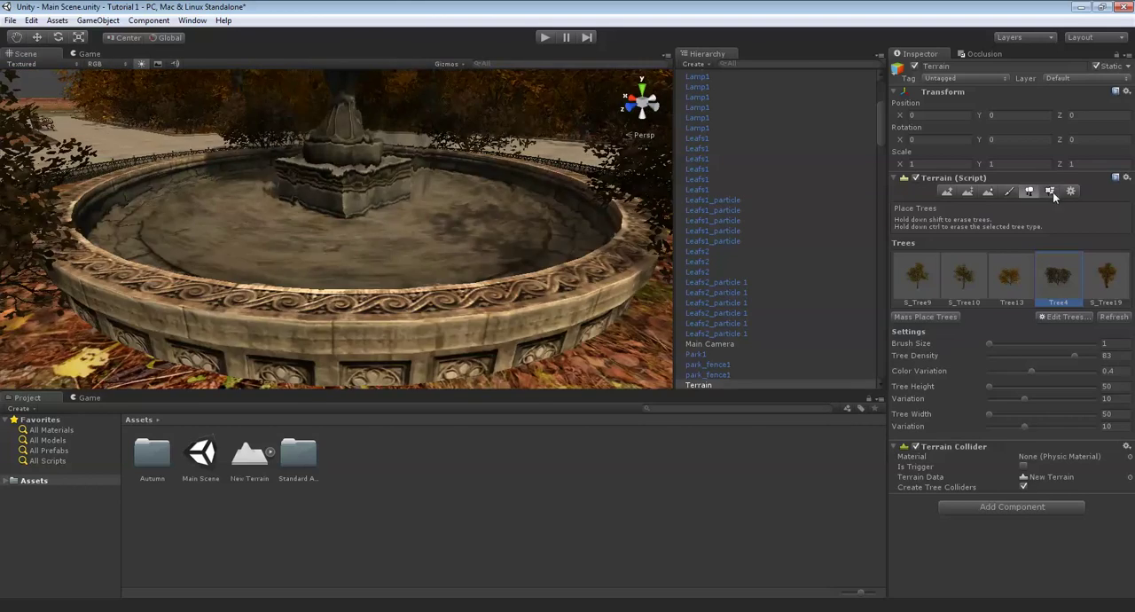
# - Paint grass1 details with a brush size of 3 in the leafy bed between the fountain and its fence
pyautogui.click(1051, 192)
pyautogui.moveTo(612, 226)
pyautogui.mouseDown(button='right')
pyautogui.moveTo(609, 292)
pyautogui.moveTo(564, 295)
pyautogui.mouseUp(button='right')
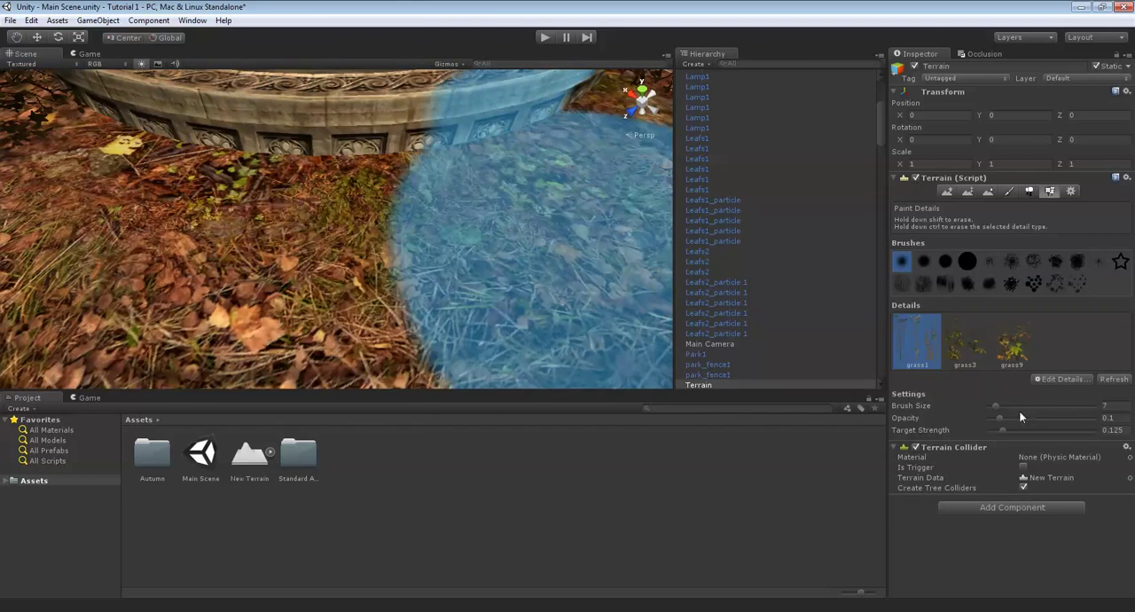
pyautogui.moveTo(1111, 406); pyautogui.dragTo(1081, 403)
pyautogui.write('3')
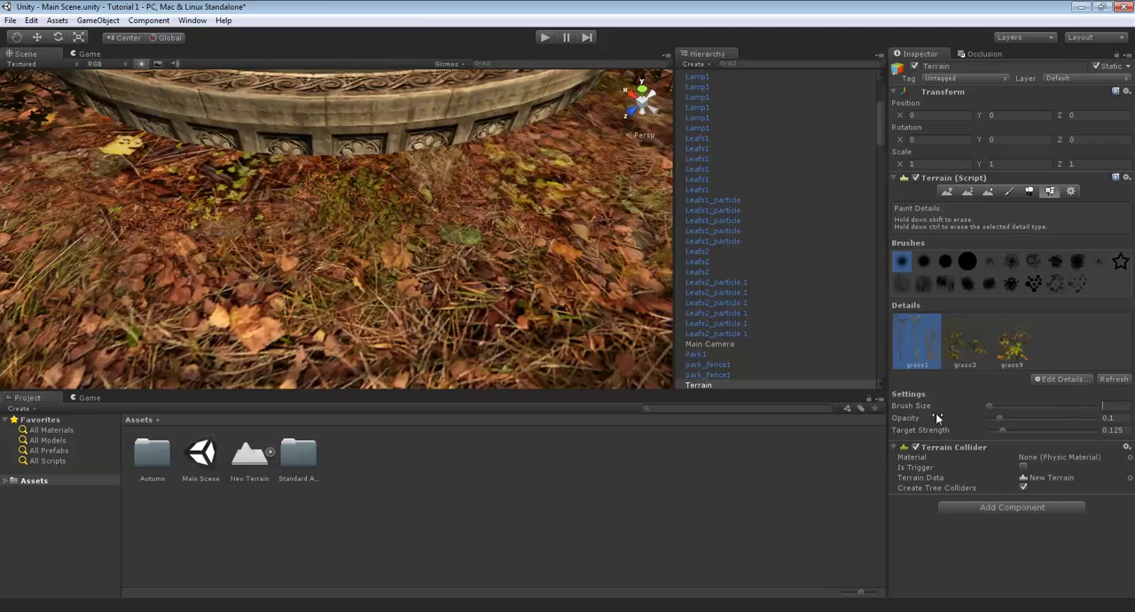
pyautogui.moveTo(464, 319)
pyautogui.mouseDown(button='right')
pyautogui.moveTo(473, 303)
pyautogui.moveTo(436, 203)
pyautogui.moveTo(446, 223)
pyautogui.moveTo(798, 243)
pyautogui.moveTo(473, 314)
pyautogui.mouseUp(button='right')
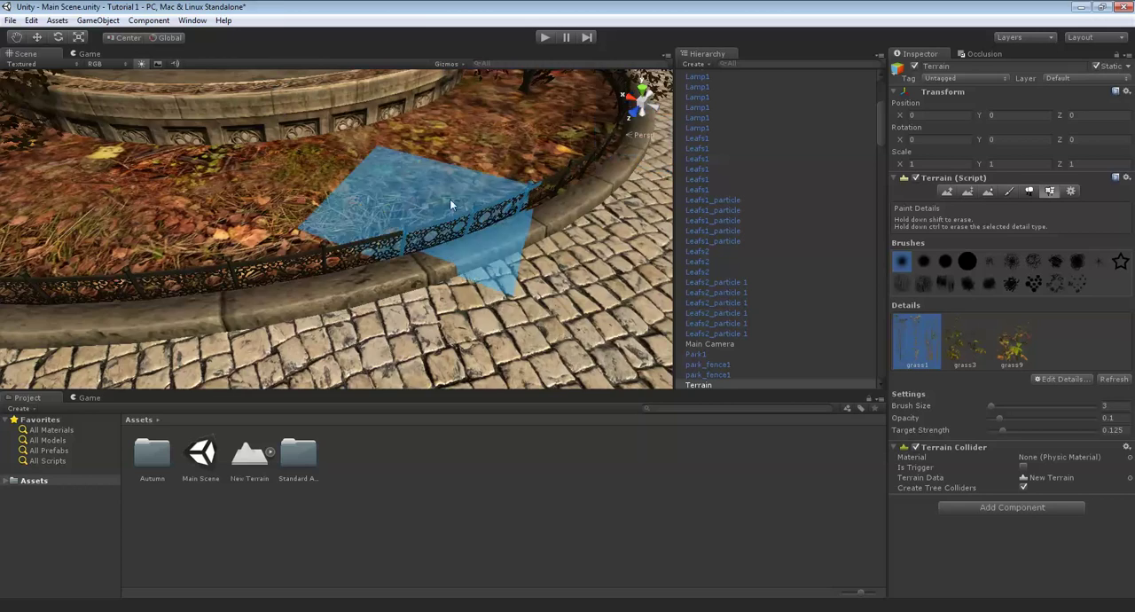
pyautogui.moveTo(440, 187)
pyautogui.mouseDown(button='right')
pyautogui.moveTo(405, 216)
pyautogui.moveTo(329, 177)
pyautogui.moveTo(437, 175)
pyautogui.moveTo(461, 152)
pyautogui.moveTo(411, 181)
pyautogui.moveTo(470, 218)
pyautogui.mouseUp(button='right')
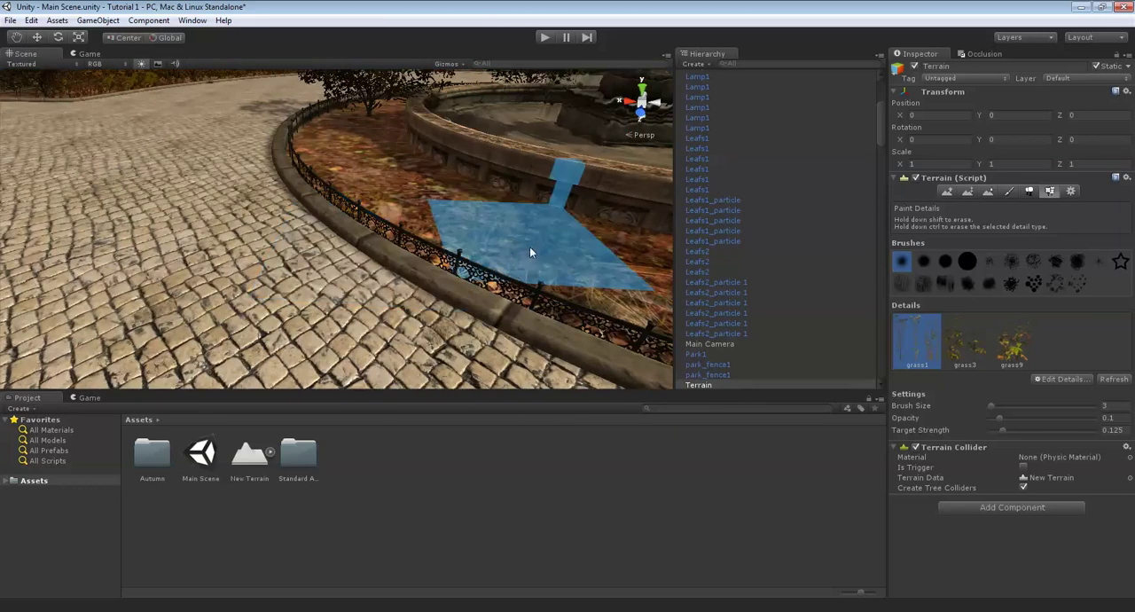
# - Continue the grass1 details around the ring-shaped bed, between and past the bushes beside the fountain
pyautogui.scroll(3, 533, 246)
pyautogui.moveTo(533, 246)
pyautogui.mouseDown(button='right')
pyautogui.moveTo(527, 284)
pyautogui.moveTo(469, 230)
pyautogui.moveTo(546, 221)
pyautogui.moveTo(405, 109)
pyautogui.moveTo(519, 213)
pyautogui.moveTo(471, 227)
pyautogui.mouseUp(button='right')
pyautogui.scroll(3, 461, 223)
pyautogui.scroll(3, 545, 222)
pyautogui.moveTo(503, 266); pyautogui.dragTo(474, 195, button='right')
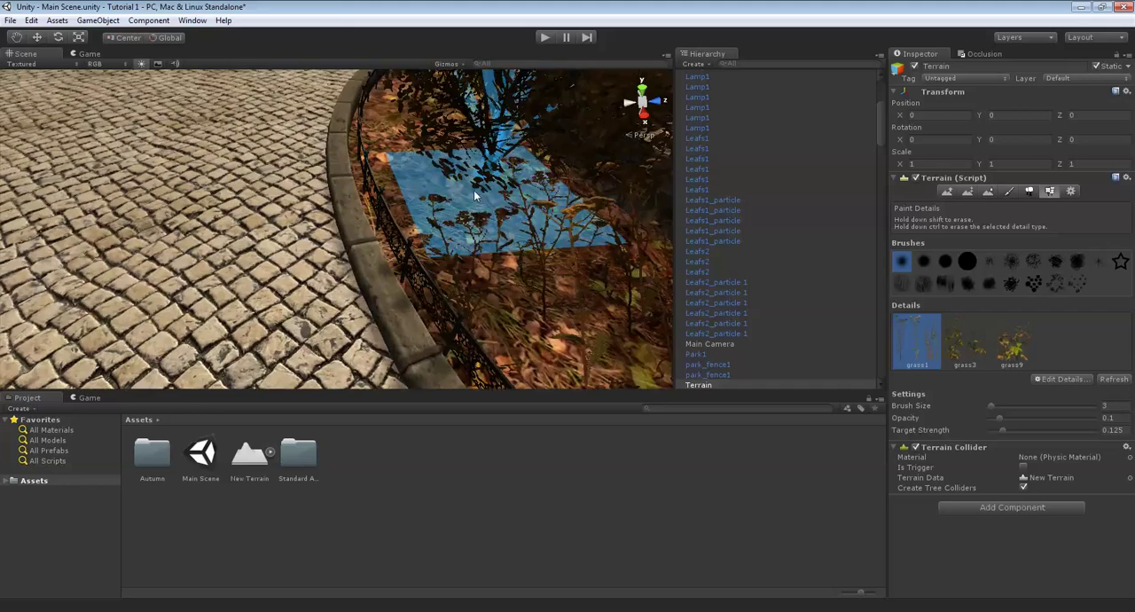
pyautogui.moveTo(446, 98)
pyautogui.mouseDown(button='right')
pyautogui.moveTo(494, 120)
pyautogui.moveTo(514, 148)
pyautogui.mouseUp(button='right')
pyautogui.scroll(2, 494, 120)
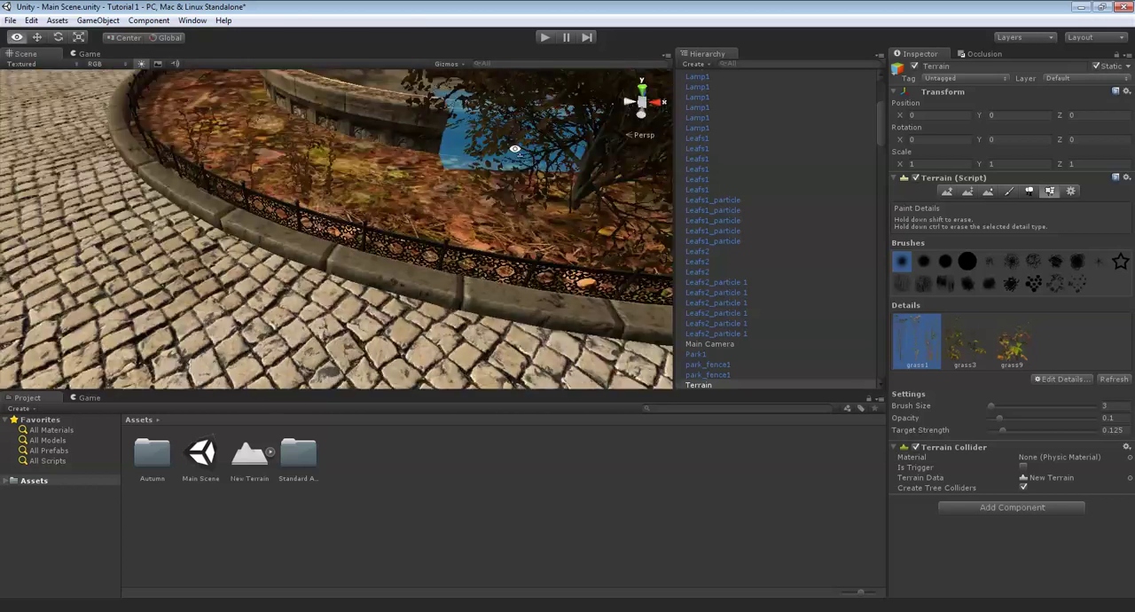
pyautogui.scroll(3, 444, 208)
pyautogui.moveTo(431, 218)
pyautogui.mouseDown(button='right')
pyautogui.moveTo(392, 244)
pyautogui.moveTo(333, 217)
pyautogui.mouseUp(button='right')
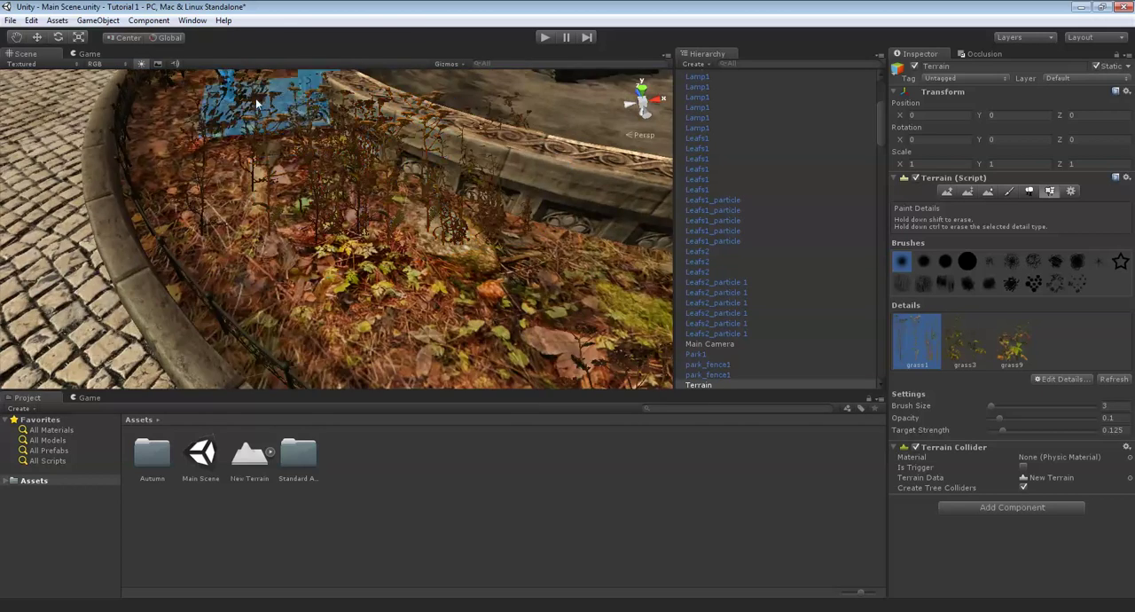
# - Paint grass3 details among the grass1 stalks in the bed along the fountain's basin
pyautogui.keyDown('alt'); pyautogui.moveTo(256, 98); pyautogui.dragTo(532, 210); pyautogui.keyUp('alt')
pyautogui.scroll(-2, 532, 209)
pyautogui.scroll(3, 558, 246)
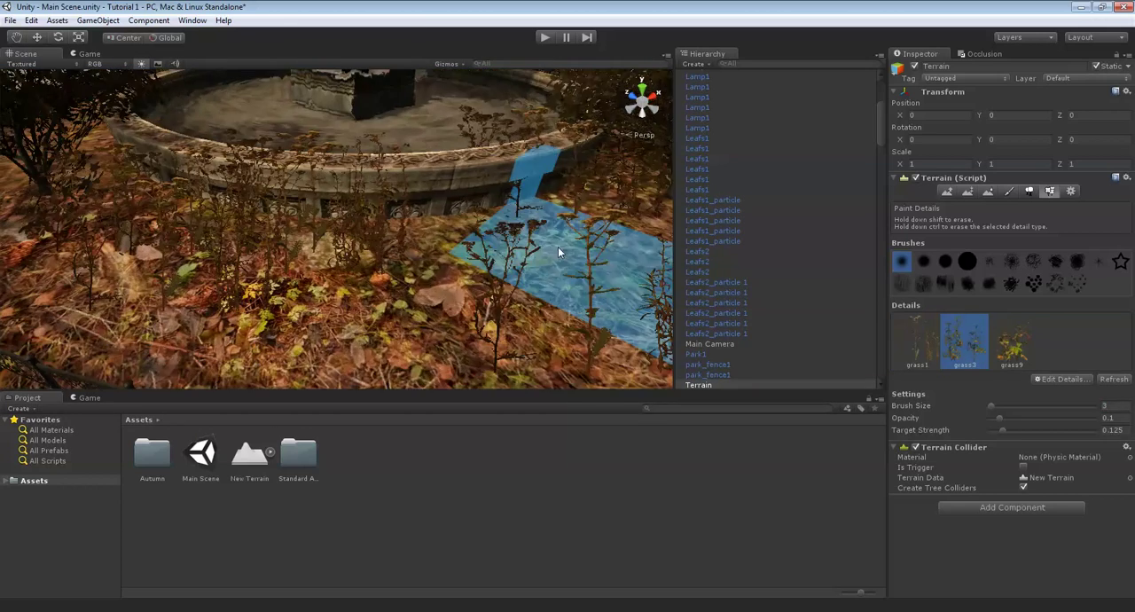
pyautogui.moveTo(557, 251)
pyautogui.mouseDown()
pyautogui.moveTo(525, 290)
pyautogui.moveTo(373, 301)
pyautogui.mouseUp()
pyautogui.moveTo(372, 301); pyautogui.dragTo(402, 242, button='middle')
pyautogui.moveTo(402, 245); pyautogui.dragTo(380, 135, button='right')
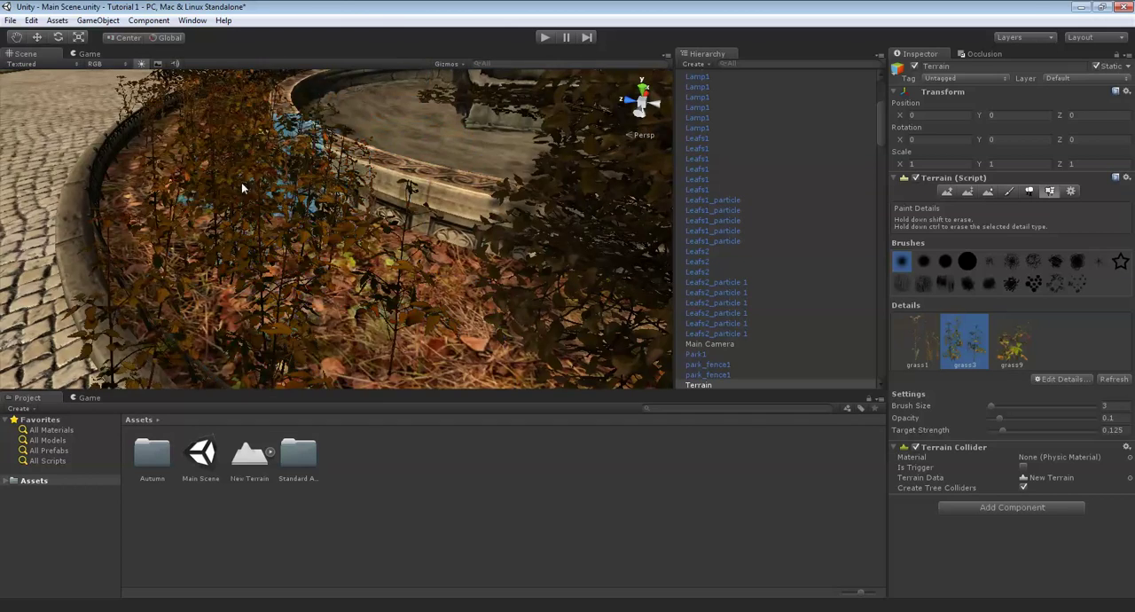
# - Continue the grass3 details along the inside of the fence and under the bushes around the fountain
pyautogui.moveTo(242, 188)
pyautogui.keyDown('alt'); pyautogui.mouseDown()
pyautogui.moveTo(327, 219)
pyautogui.moveTo(450, 234)
pyautogui.moveTo(604, 216)
pyautogui.moveTo(547, 259)
pyautogui.mouseUp(); pyautogui.keyUp('alt')
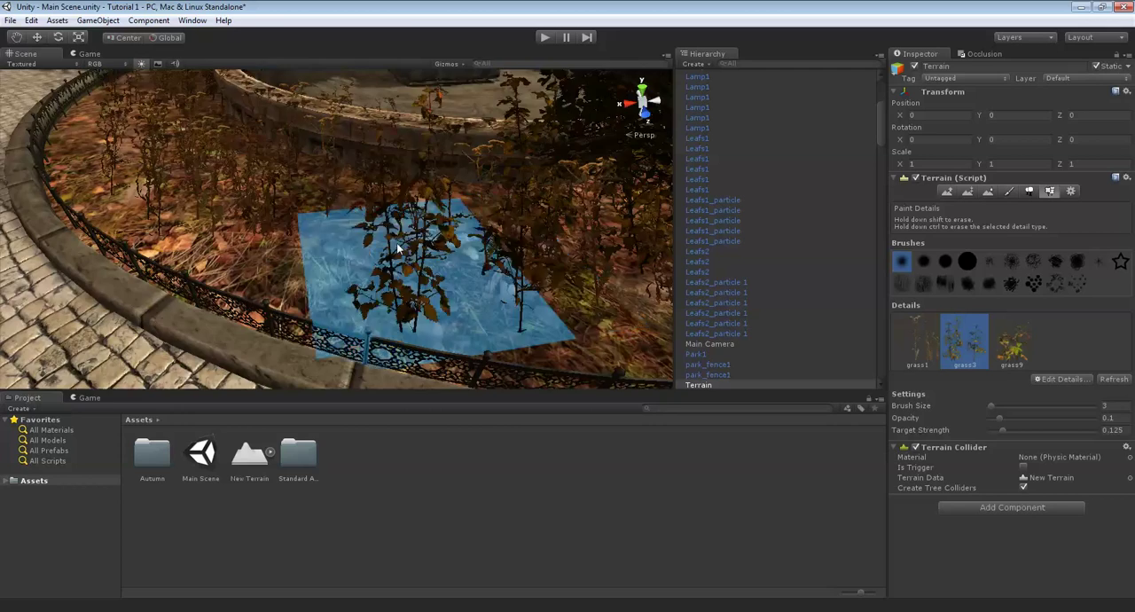
pyautogui.keyDown('alt'); pyautogui.moveTo(398, 249); pyautogui.dragTo(413, 269); pyautogui.keyUp('alt')
pyautogui.keyDown('alt'); pyautogui.moveTo(510, 226); pyautogui.dragTo(424, 178); pyautogui.keyUp('alt')
pyautogui.keyDown('alt'); pyautogui.moveTo(444, 229); pyautogui.dragTo(377, 235); pyautogui.keyUp('alt')
pyautogui.moveTo(211, 186)
pyautogui.keyDown('alt'); pyautogui.mouseDown()
pyautogui.moveTo(299, 220)
pyautogui.moveTo(405, 169)
pyautogui.moveTo(446, 258)
pyautogui.moveTo(393, 272)
pyautogui.moveTo(449, 277)
pyautogui.moveTo(435, 178)
pyautogui.moveTo(355, 195)
pyautogui.moveTo(401, 204)
pyautogui.mouseUp(); pyautogui.keyUp('alt')
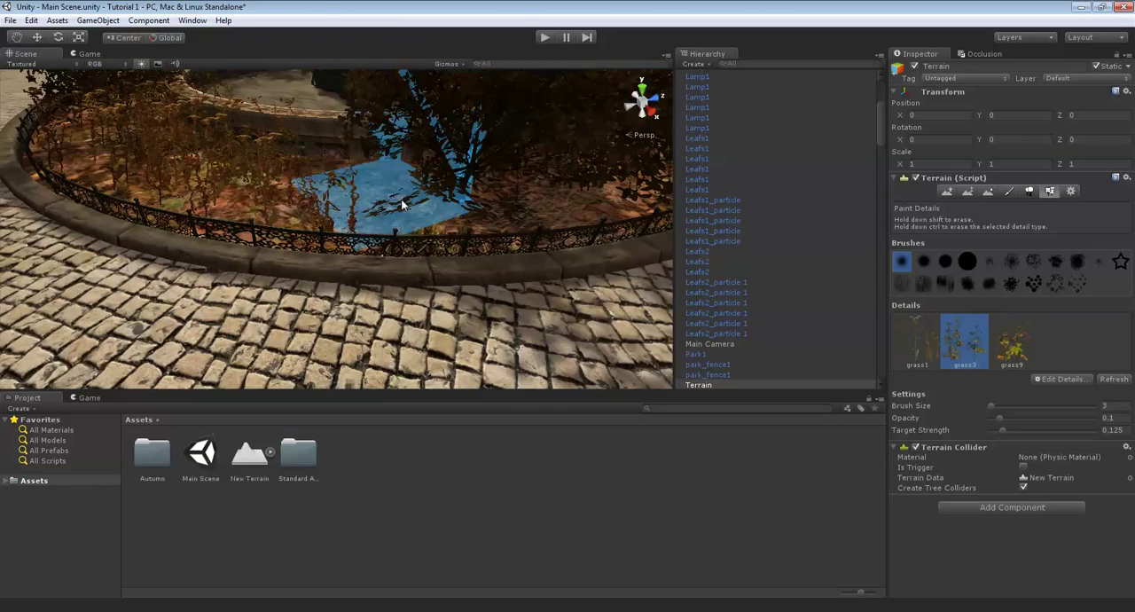
# - Paint grass9 details with a brush size of 3 among the plants around the fountain's circular bed
pyautogui.press('Right')
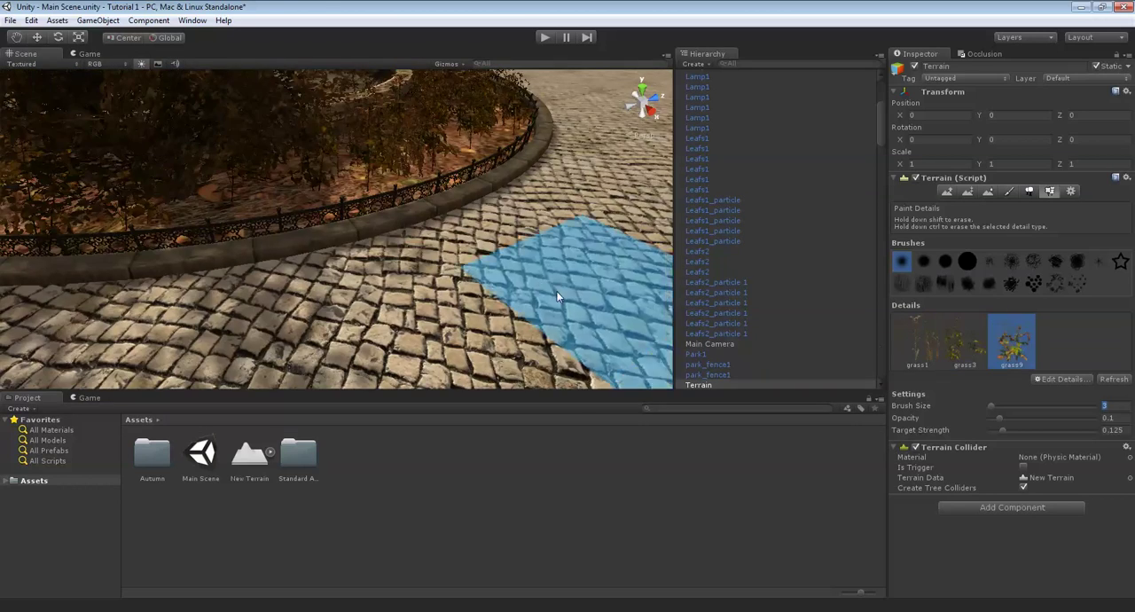
pyautogui.moveTo(557, 297)
pyautogui.keyDown('alt'); pyautogui.mouseDown()
pyautogui.moveTo(506, 288)
pyautogui.moveTo(441, 226)
pyautogui.moveTo(506, 216)
pyautogui.moveTo(401, 206)
pyautogui.moveTo(385, 148)
pyautogui.moveTo(404, 206)
pyautogui.moveTo(383, 217)
pyautogui.moveTo(360, 278)
pyautogui.moveTo(418, 248)
pyautogui.moveTo(470, 156)
pyautogui.moveTo(402, 198)
pyautogui.moveTo(470, 238)
pyautogui.mouseUp(); pyautogui.keyUp('alt')
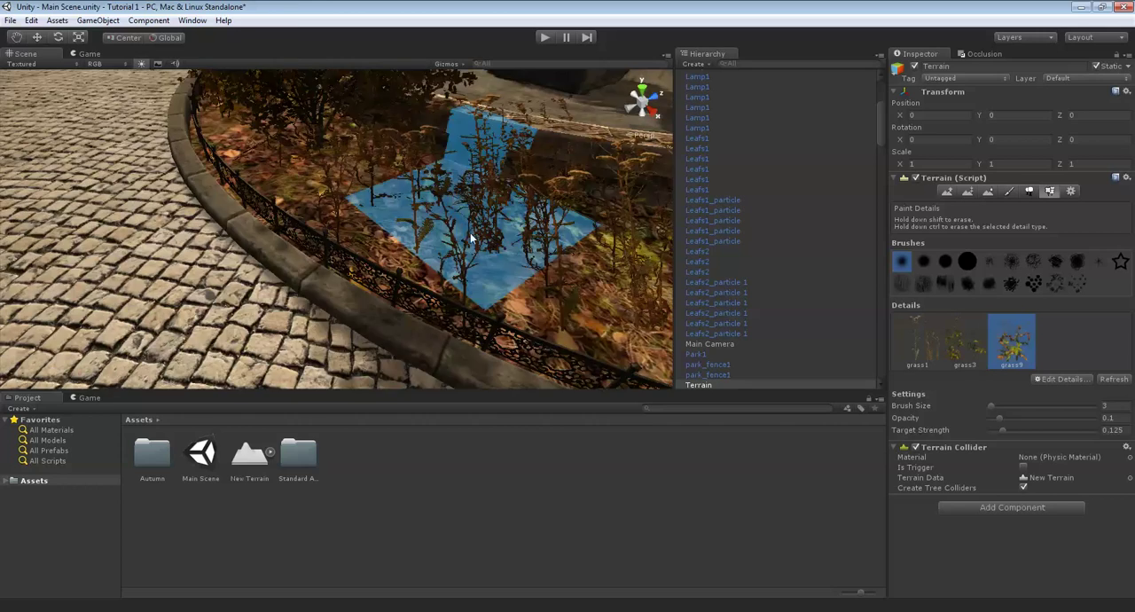
pyautogui.moveTo(528, 261)
pyautogui.keyDown('alt'); pyautogui.mouseDown()
pyautogui.moveTo(397, 186)
pyautogui.moveTo(427, 196)
pyautogui.moveTo(435, 183)
pyautogui.moveTo(434, 197)
pyautogui.moveTo(381, 165)
pyautogui.moveTo(266, 172)
pyautogui.moveTo(496, 233)
pyautogui.moveTo(549, 259)
pyautogui.moveTo(482, 228)
pyautogui.moveTo(426, 304)
pyautogui.mouseUp(); pyautogui.keyUp('alt')
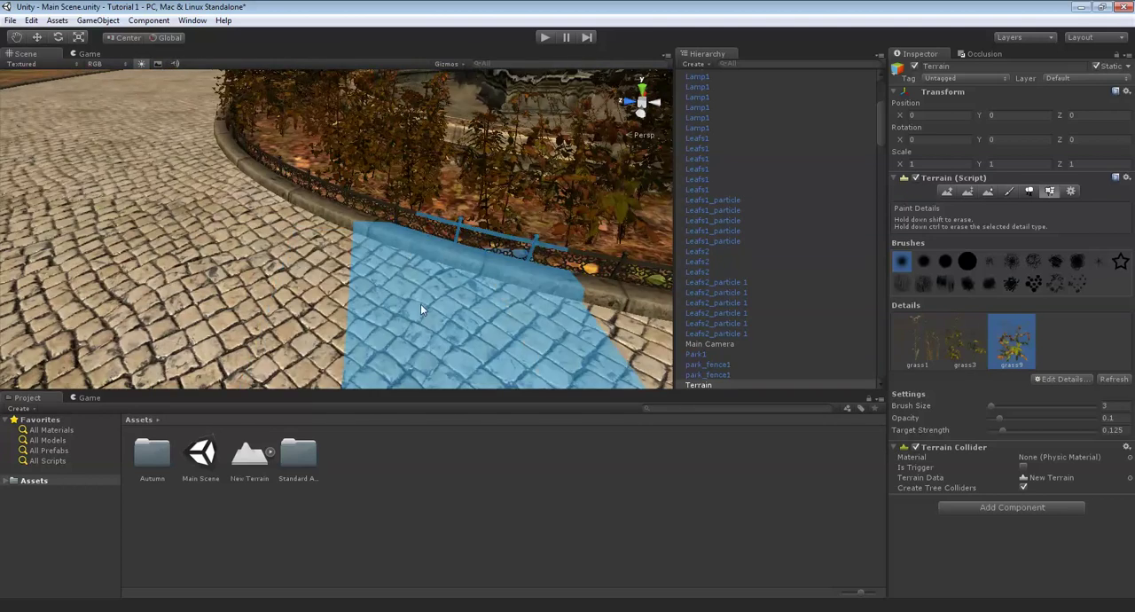
pyautogui.scroll(-8, 388, 285)
pyautogui.moveTo(404, 250)
pyautogui.mouseDown(button='right')
pyautogui.moveTo(405, 215)
pyautogui.moveTo(459, 216)
pyautogui.moveTo(380, 188)
pyautogui.moveTo(397, 264)
pyautogui.mouseUp(button='right')
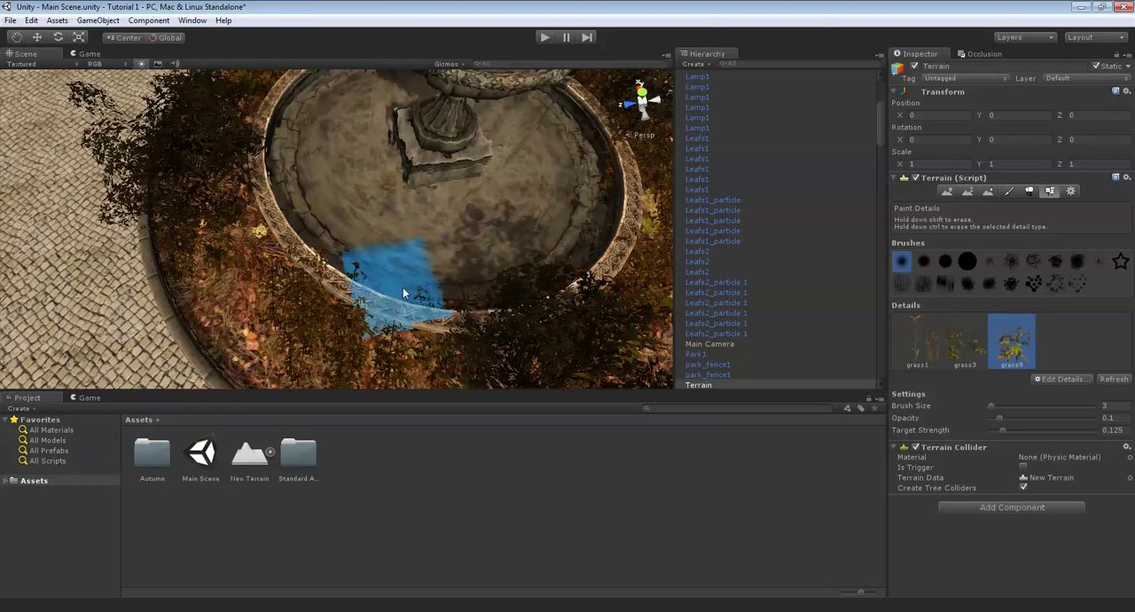
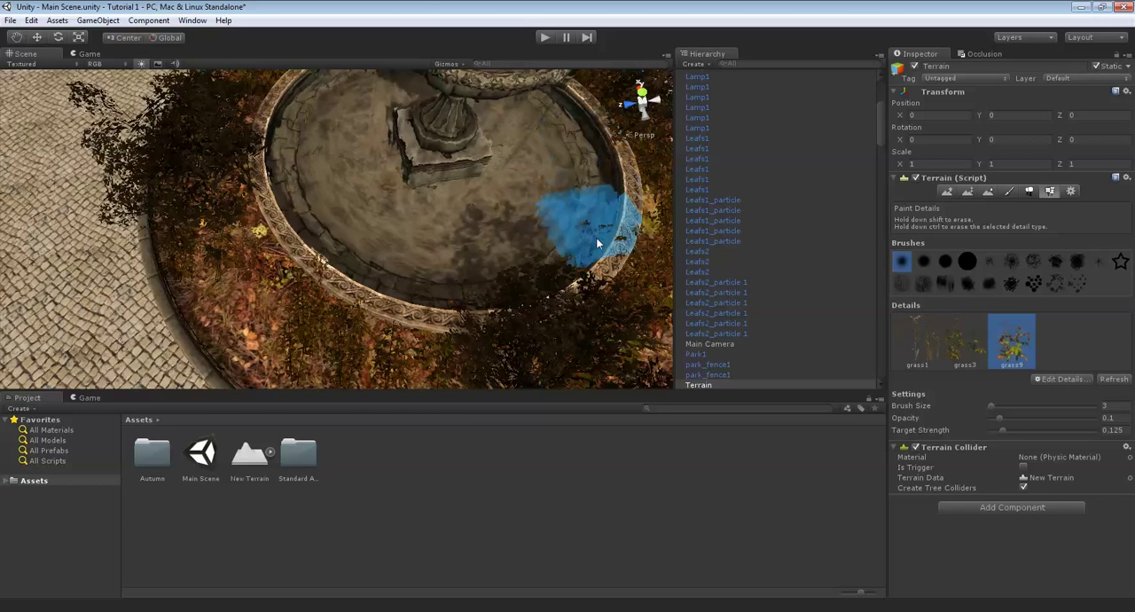
# - Inspect the planted circular bed, bushes and basins of the fountain from all sides
pyautogui.moveTo(522, 270); pyautogui.dragTo(529, 209, button='right')
pyautogui.scroll(4, 574, 220)
pyautogui.scroll(4, 390, 209)
pyautogui.scroll(3, 390, 209)
pyautogui.moveTo(390, 210); pyautogui.dragTo(336, 187, button='right')
pyautogui.scroll(4, 336, 186)
pyautogui.moveTo(475, 190); pyautogui.dragTo(393, 210, button='right')
pyautogui.scroll(-5, 428, 130)
pyautogui.scroll(4, 440, 222)
pyautogui.scroll(-5, 440, 222)
pyautogui.scroll(-3, 422, 132)
pyautogui.scroll(5, 443, 211)
pyautogui.scroll(-4, 452, 210)
pyautogui.scroll(3, 393, 210)
pyautogui.scroll(-5, 396, 204)
pyautogui.scroll(4, 403, 200)
pyautogui.scroll(-4, 402, 201)
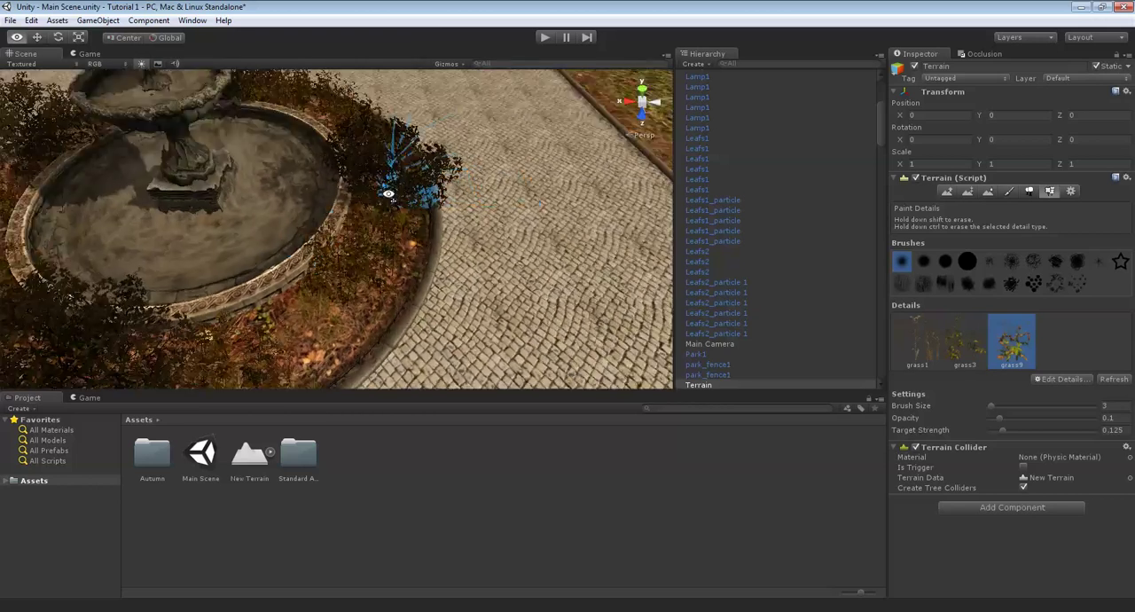
pyautogui.moveTo(393, 170)
pyautogui.mouseDown(button='right')
pyautogui.moveTo(359, 135)
pyautogui.moveTo(274, 183)
pyautogui.moveTo(439, 91)
pyautogui.moveTo(451, 117)
pyautogui.moveTo(372, 163)
pyautogui.mouseUp(button='right')
pyautogui.scroll(-3, 452, 117)
pyautogui.scroll(3, 373, 164)
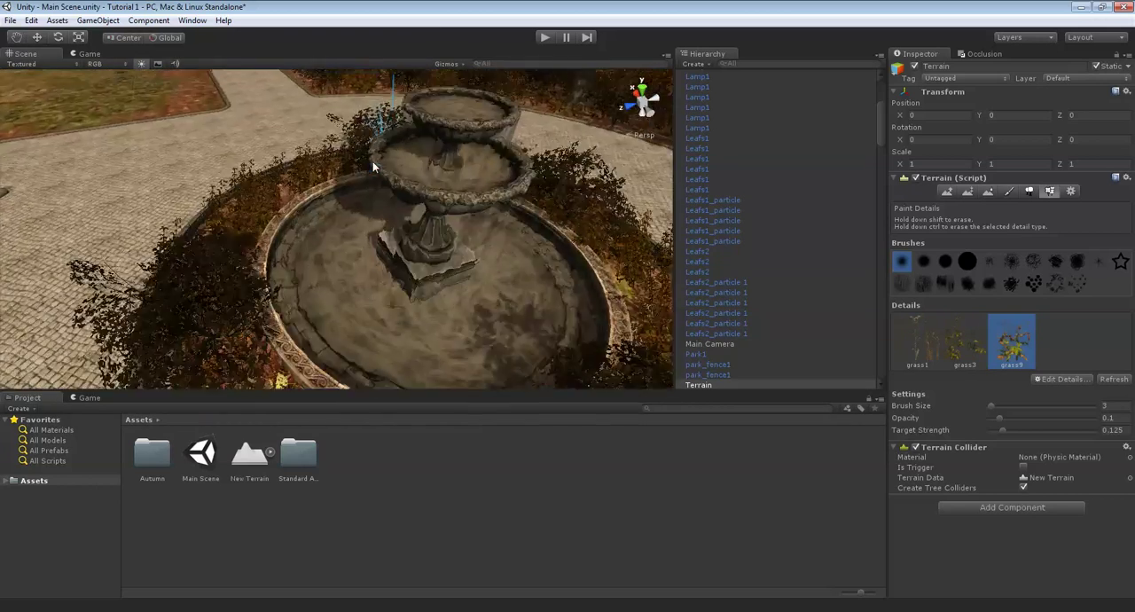
pyautogui.scroll(5, 373, 163)
pyautogui.scroll(-3, 341, 241)
pyautogui.moveTo(342, 241); pyautogui.dragTo(295, 155, button='right')
pyautogui.scroll(-2, 390, 227)
pyautogui.scroll(-4, 395, 180)
pyautogui.scroll(-4, 396, 180)
pyautogui.scroll(5, 393, 181)
pyautogui.scroll(5, 295, 155)
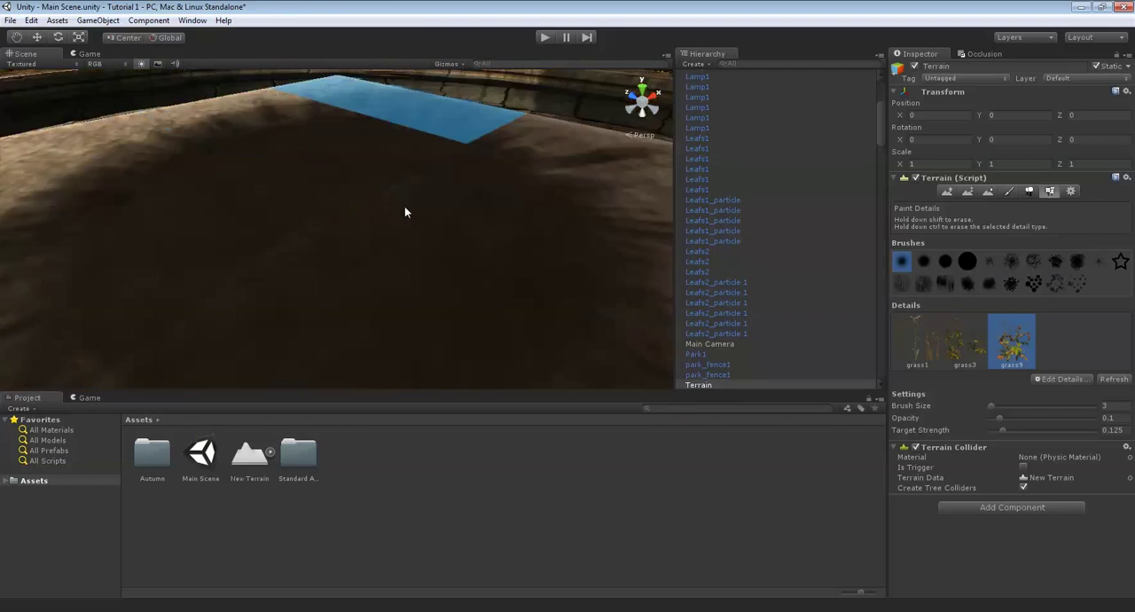
pyautogui.scroll(-5, 366, 192)
pyautogui.moveTo(366, 192); pyautogui.dragTo(414, 193, button='right')
pyautogui.scroll(5, 413, 193)
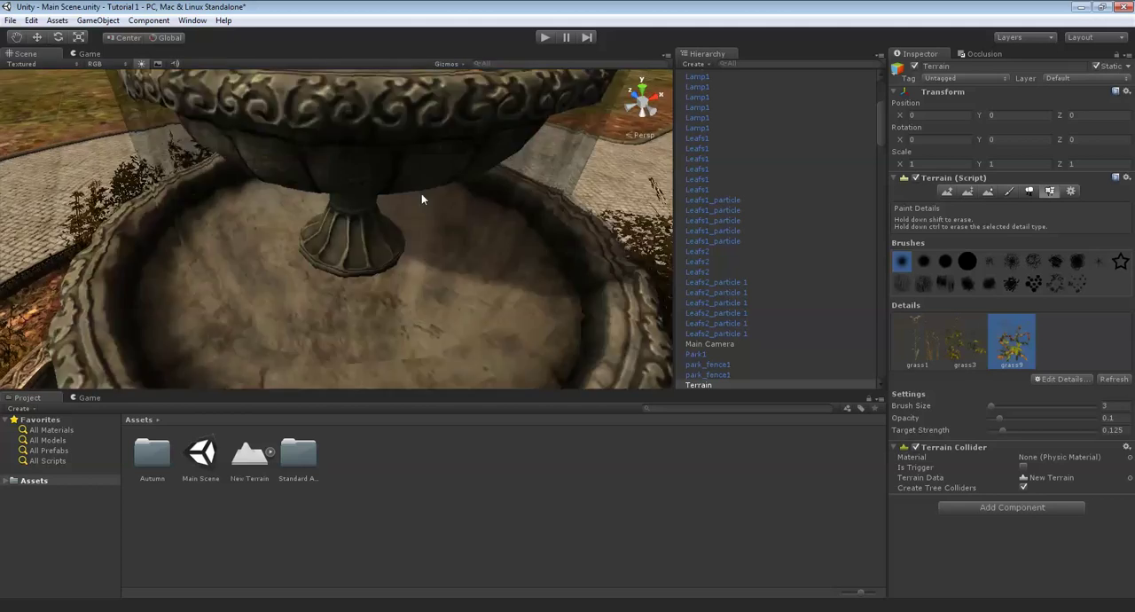
pyautogui.scroll(-4, 421, 194)
pyautogui.scroll(-2, 471, 167)
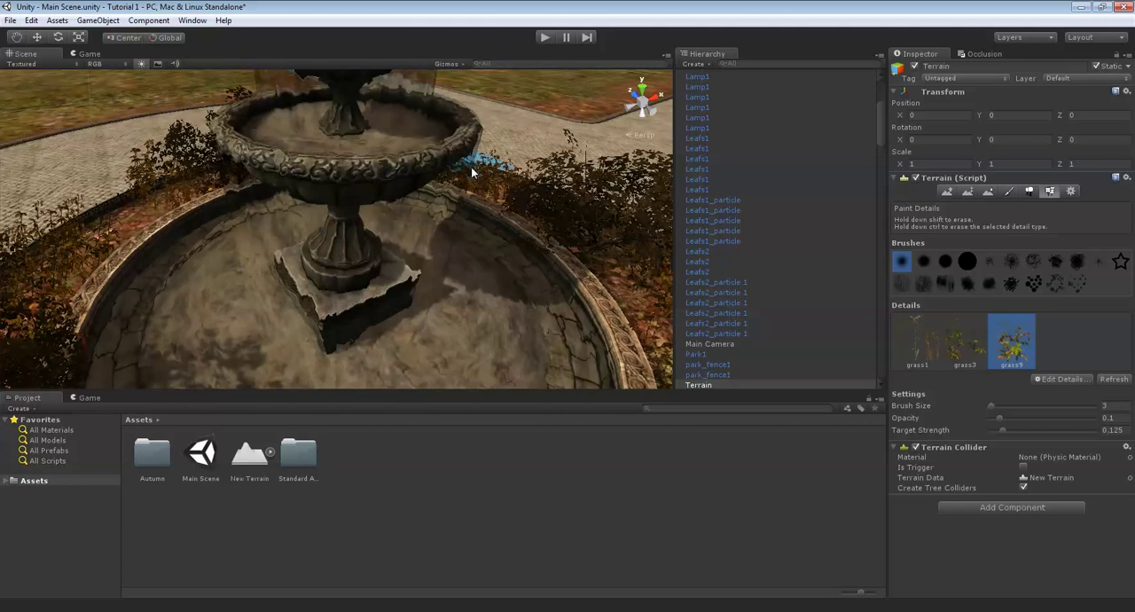
pyautogui.moveTo(470, 167); pyautogui.dragTo(443, 195, button='right')
# - Examine the whole park from above and inspect the bare lawns and path edges between the trees, brick wall and fountain
pyautogui.scroll(-4, 464, 218)
pyautogui.scroll(-10, 445, 195)
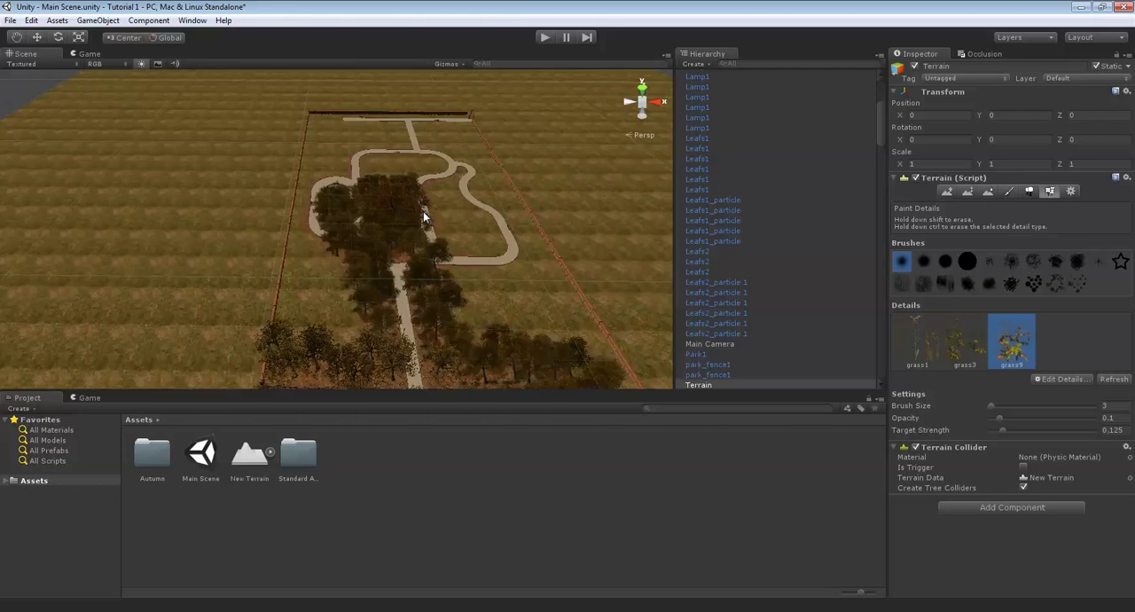
pyautogui.scroll(-6, 423, 211)
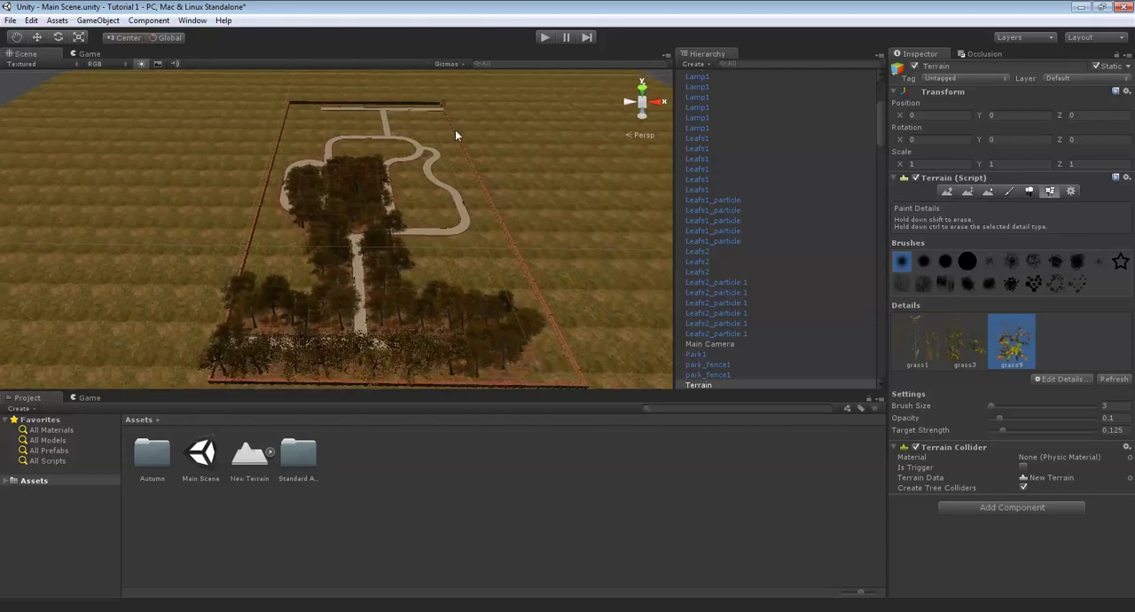
pyautogui.scroll(10, 398, 164)
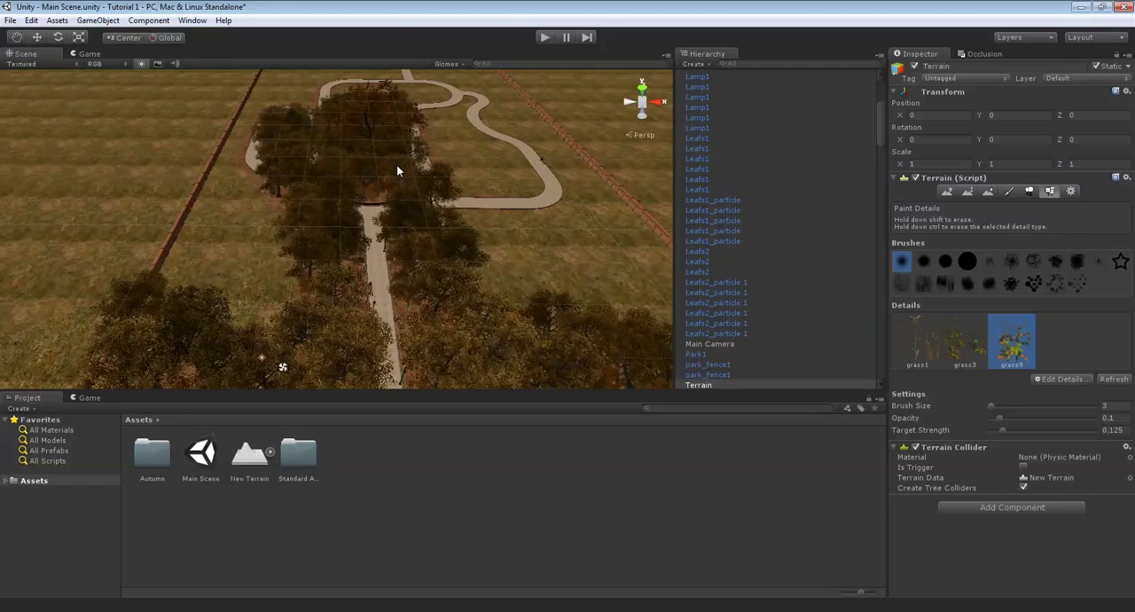
pyautogui.scroll(-5, 397, 167)
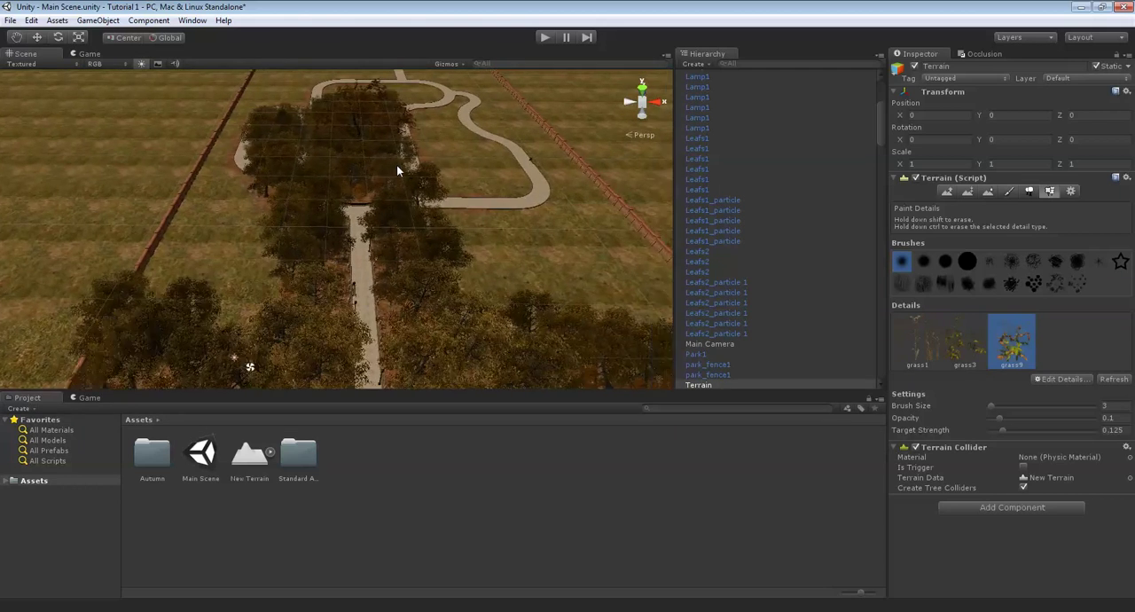
pyautogui.scroll(8, 396, 169)
pyautogui.moveTo(470, 289); pyautogui.dragTo(263, 254, button='middle')
pyautogui.moveTo(443, 232); pyautogui.dragTo(299, 239, button='right')
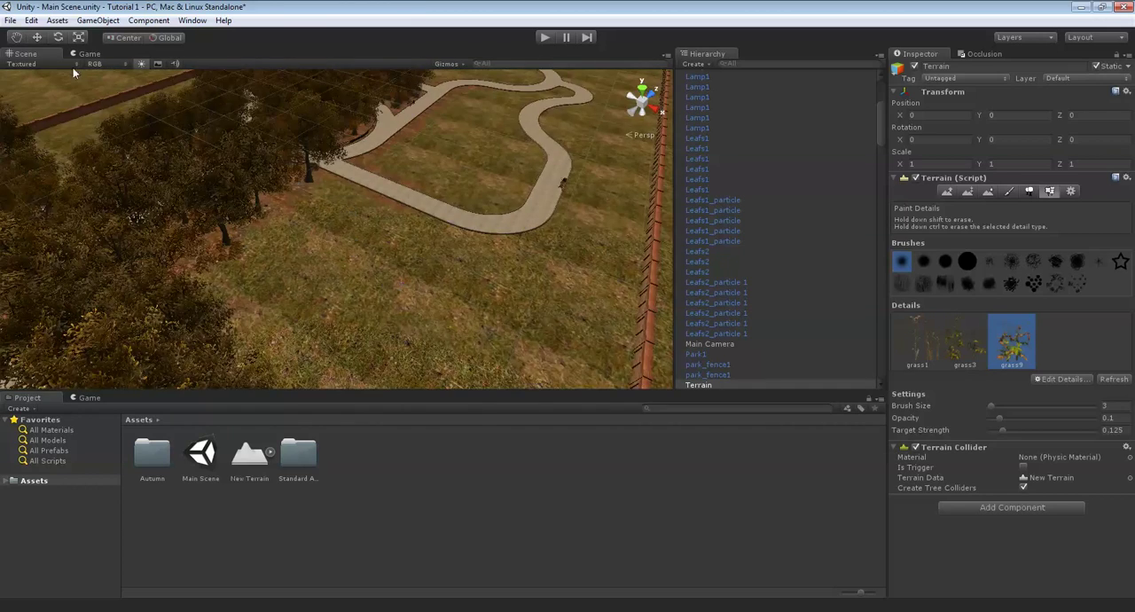
pyautogui.scroll(10, 379, 193)
pyautogui.moveTo(379, 193); pyautogui.dragTo(280, 208, button='right')
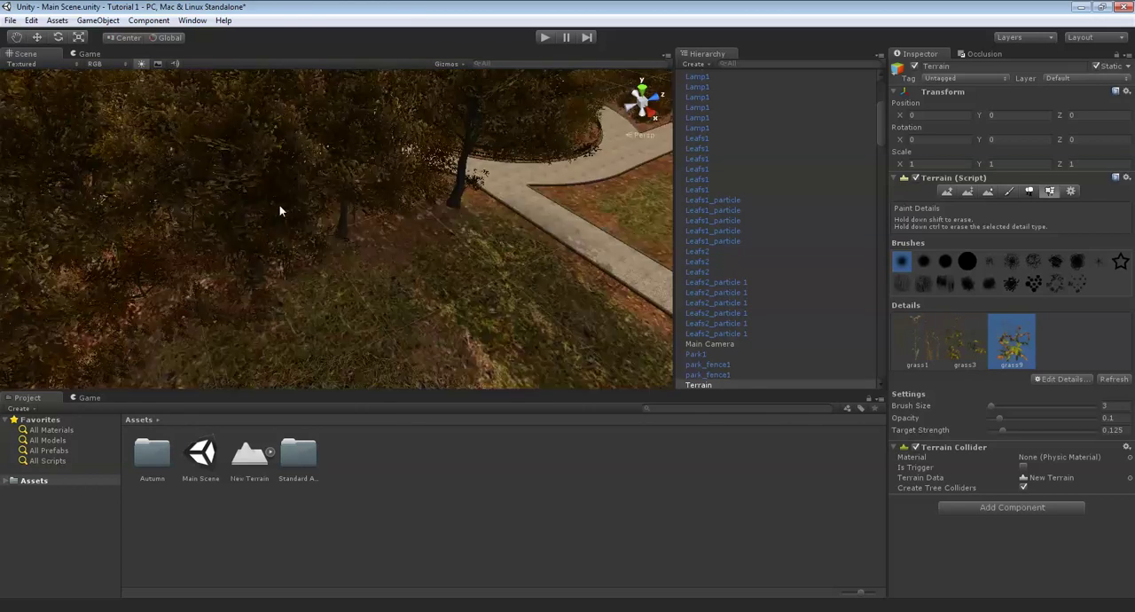
pyautogui.moveTo(279, 206); pyautogui.dragTo(209, 168, button='middle')
pyautogui.moveTo(342, 185); pyautogui.dragTo(178, 159, button='middle')
pyautogui.moveTo(468, 149); pyautogui.dragTo(372, 244, button='middle')
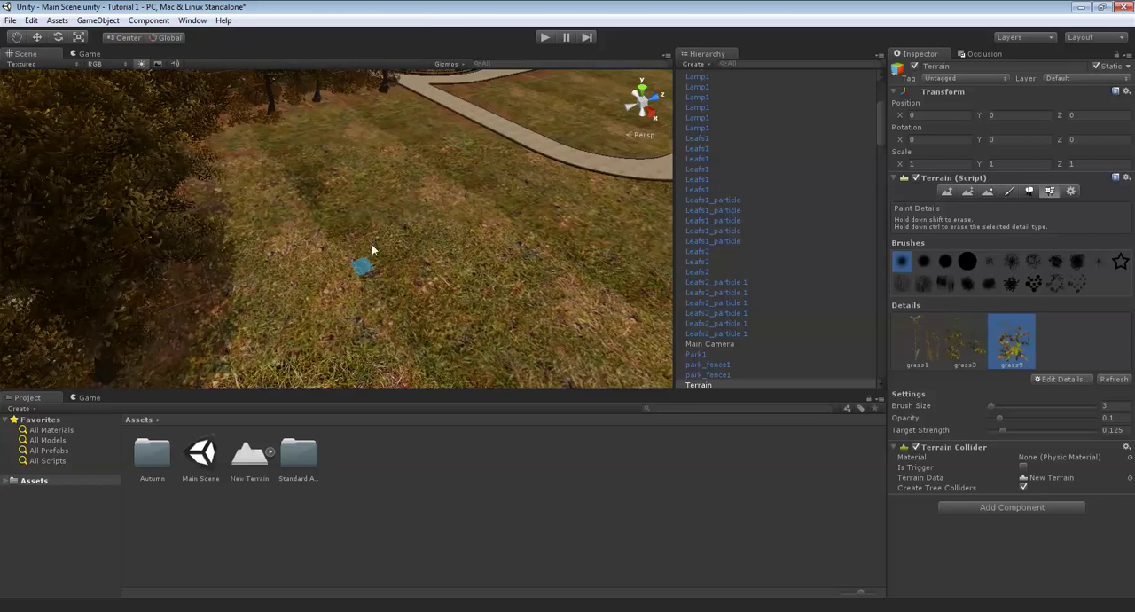
pyautogui.moveTo(323, 140); pyautogui.dragTo(364, 251, button='right')
pyautogui.press('Left')
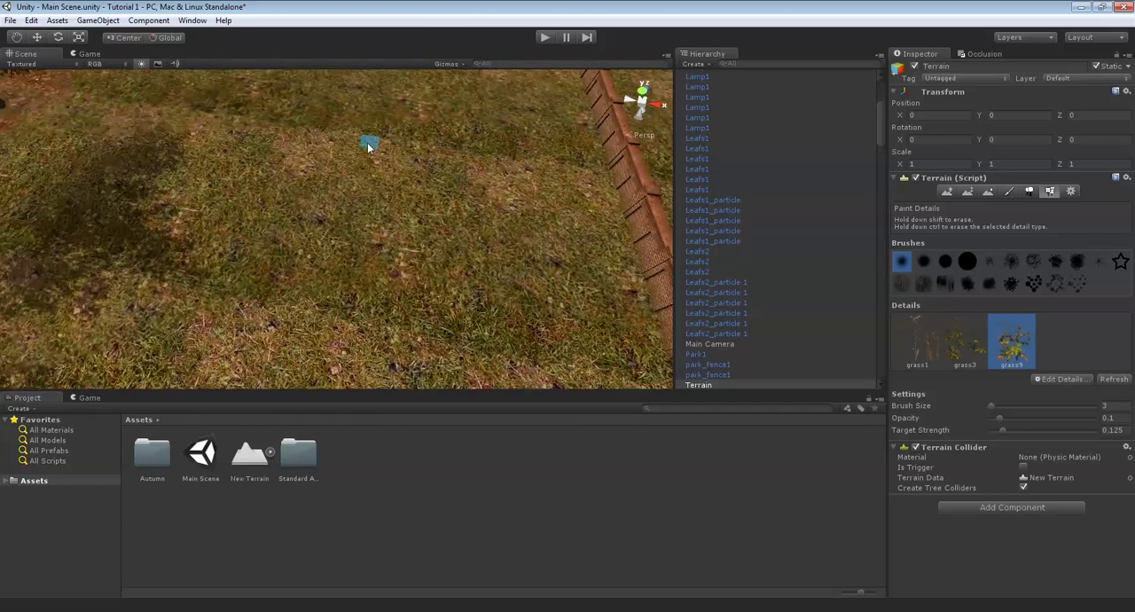
pyautogui.press('Up')
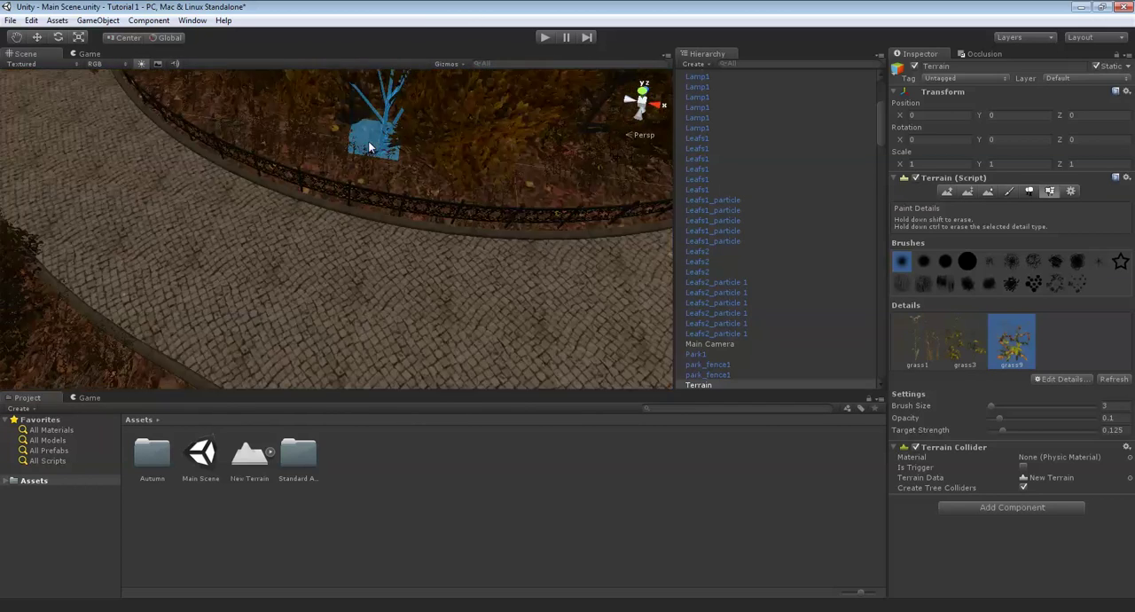
pyautogui.moveTo(409, 266); pyautogui.dragTo(344, 221, button='right')
pyautogui.press('Up')
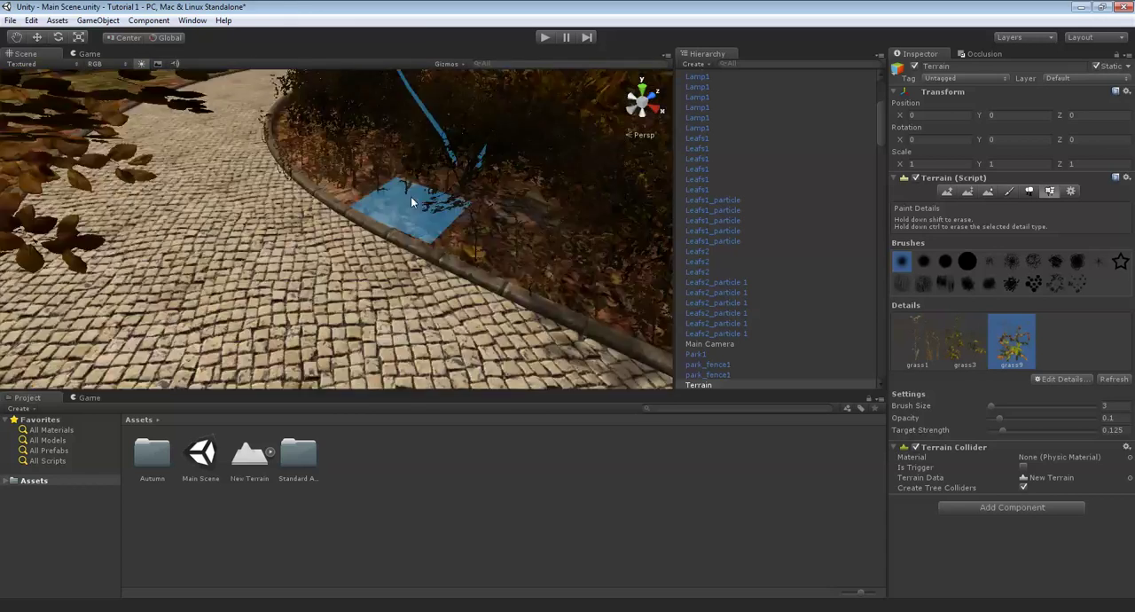
pyautogui.moveTo(413, 195); pyautogui.dragTo(322, 177, button='right')
pyautogui.press('Up')
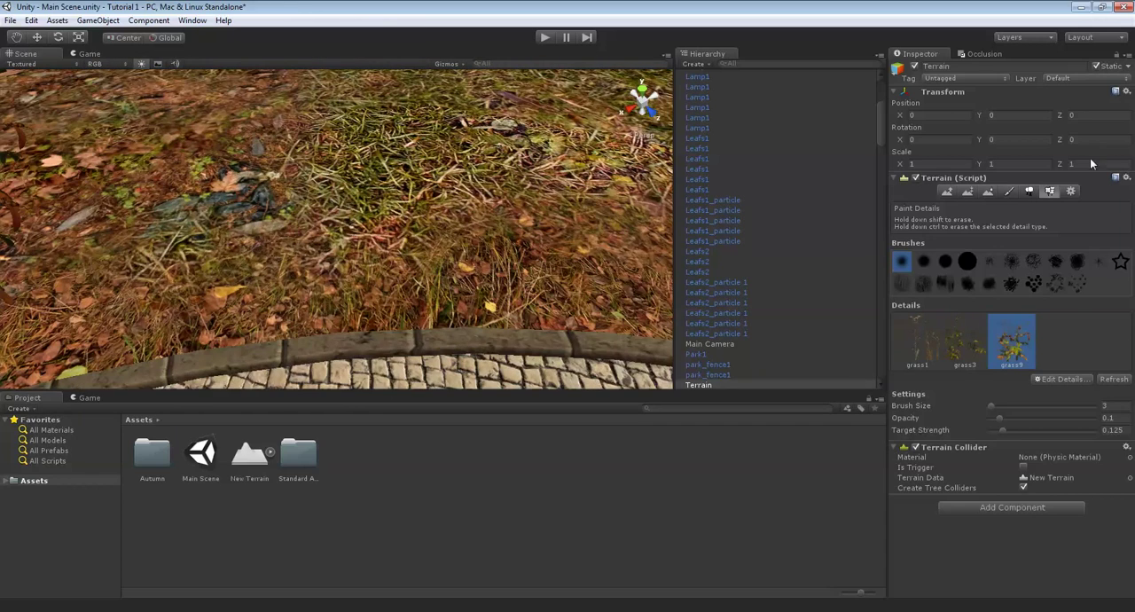
# - Paint patches of the fourth terrain texture onto the grass beside the paved path with a brush size of 1
pyautogui.click(1008, 192)
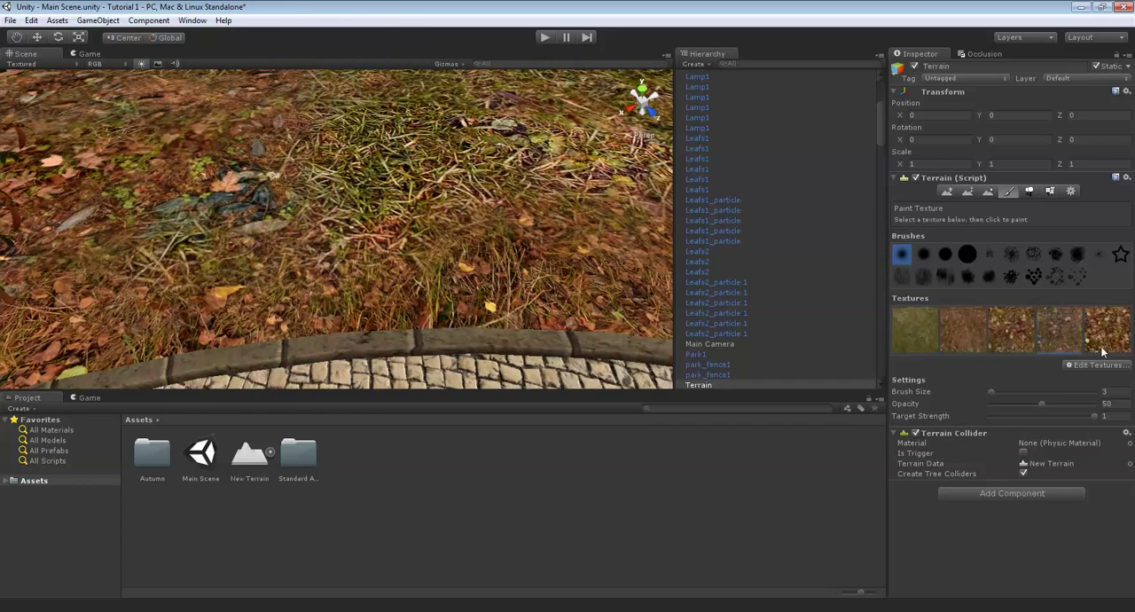
pyautogui.press('BackSpace')
pyautogui.moveTo(399, 197)
pyautogui.mouseDown(button='right')
pyautogui.moveTo(446, 219)
pyautogui.moveTo(484, 261)
pyautogui.mouseUp(button='right')
pyautogui.moveTo(300, 219); pyautogui.dragTo(517, 346, button='right')
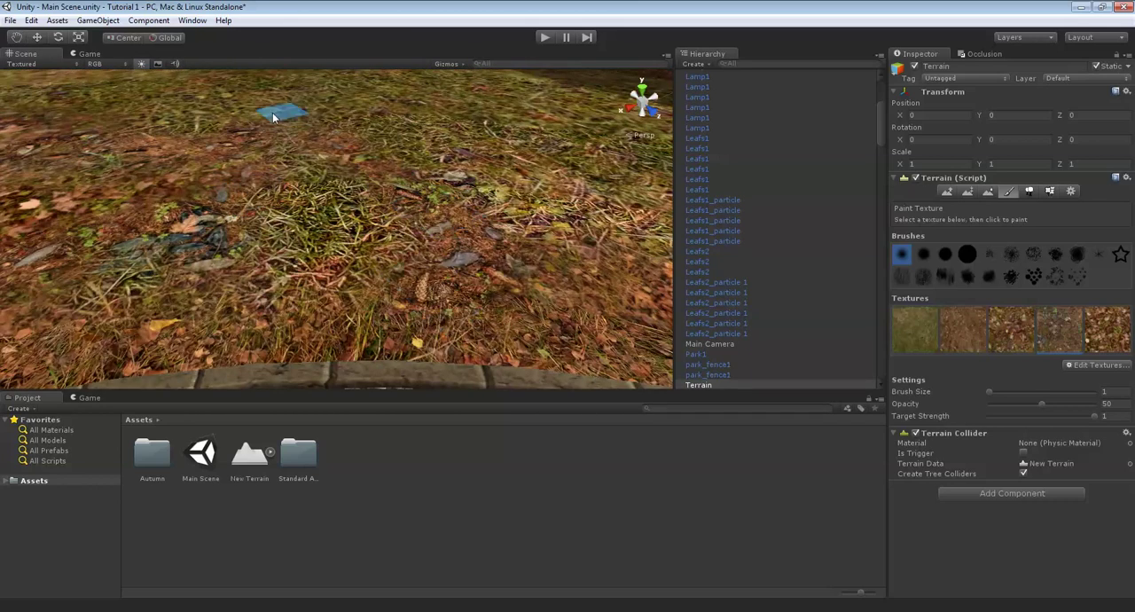
pyautogui.moveTo(306, 232); pyautogui.dragTo(478, 278, button='right')
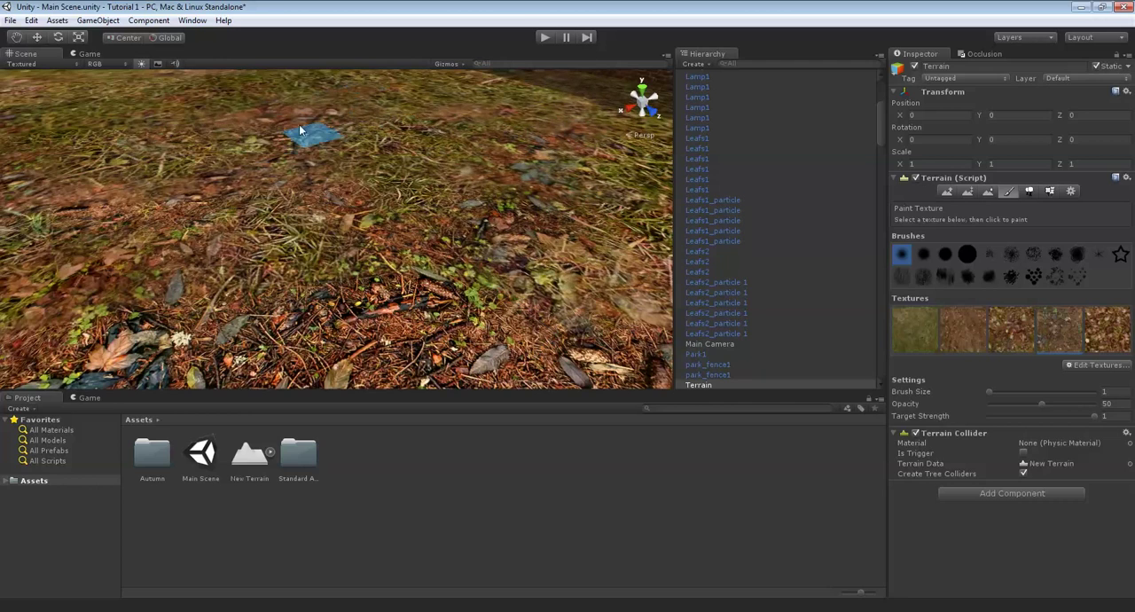
pyautogui.moveTo(73, 156)
pyautogui.mouseDown(button='right')
pyautogui.moveTo(433, 171)
pyautogui.moveTo(363, 212)
pyautogui.moveTo(352, 190)
pyautogui.mouseUp(button='right')
pyautogui.moveTo(347, 244)
pyautogui.mouseDown(button='right')
pyautogui.moveTo(554, 268)
pyautogui.moveTo(365, 289)
pyautogui.moveTo(345, 247)
pyautogui.mouseUp(button='right')
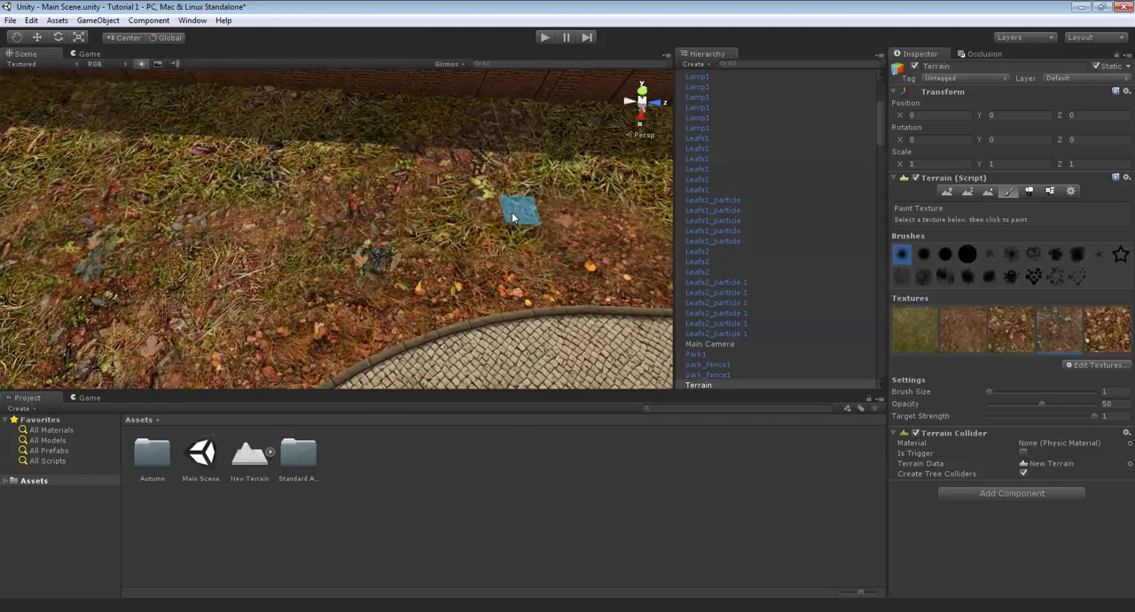
# - Continue the fourth texture in small patches along the grass strip between the brick wall and the paved path
pyautogui.moveTo(512, 218); pyautogui.dragTo(477, 221, button='right')
pyautogui.moveTo(203, 213)
pyautogui.mouseDown(button='right')
pyautogui.moveTo(494, 220)
pyautogui.moveTo(279, 301)
pyautogui.mouseUp(button='right')
pyautogui.moveTo(252, 189)
pyautogui.mouseDown(button='right')
pyautogui.moveTo(240, 271)
pyautogui.moveTo(306, 215)
pyautogui.mouseUp(button='right')
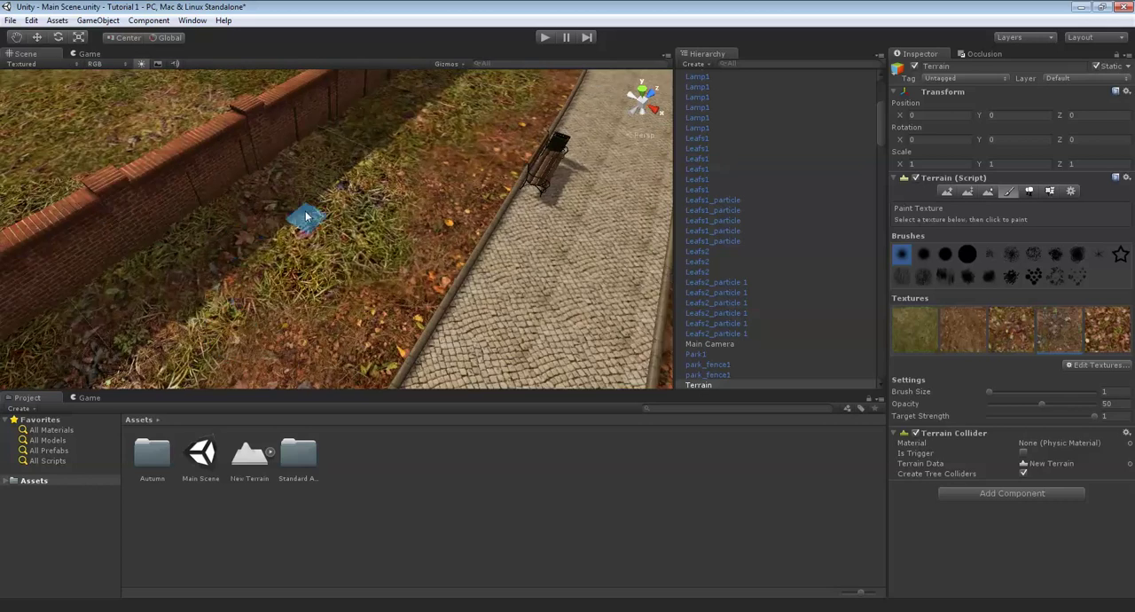
pyautogui.moveTo(362, 269); pyautogui.dragTo(333, 300, button='right')
pyautogui.moveTo(441, 166)
pyautogui.mouseDown(button='right')
pyautogui.moveTo(406, 248)
pyautogui.moveTo(284, 270)
pyautogui.mouseUp(button='right')
pyautogui.moveTo(538, 170)
pyautogui.mouseDown(button='right')
pyautogui.moveTo(596, 194)
pyautogui.moveTo(424, 278)
pyautogui.moveTo(558, 249)
pyautogui.mouseUp(button='right')
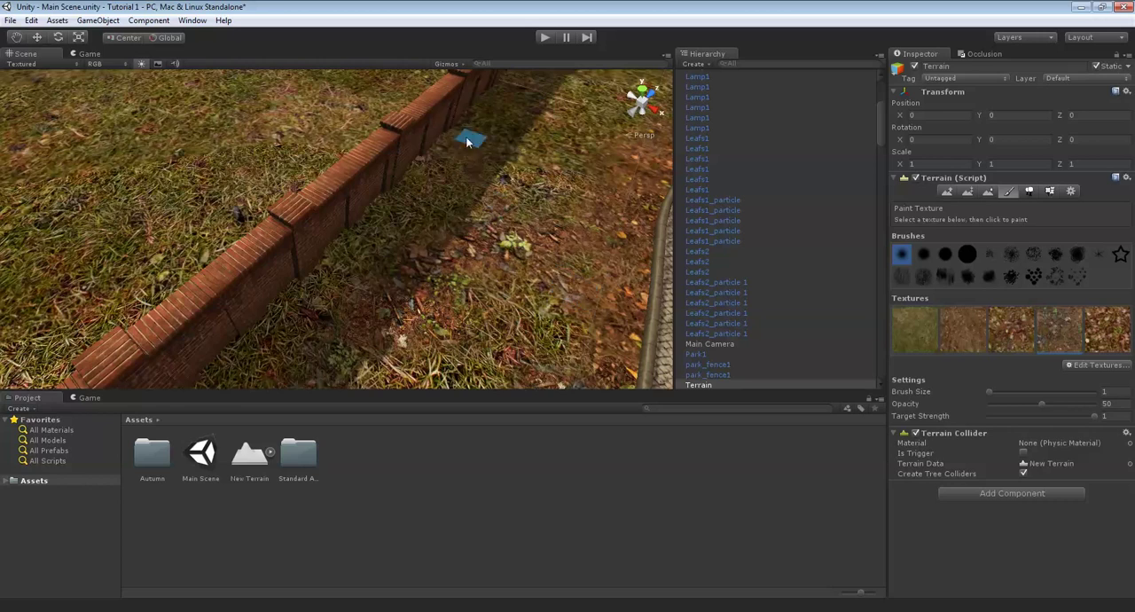
pyautogui.moveTo(524, 152)
pyautogui.mouseDown(button='right')
pyautogui.moveTo(562, 150)
pyautogui.moveTo(449, 241)
pyautogui.mouseUp(button='right')
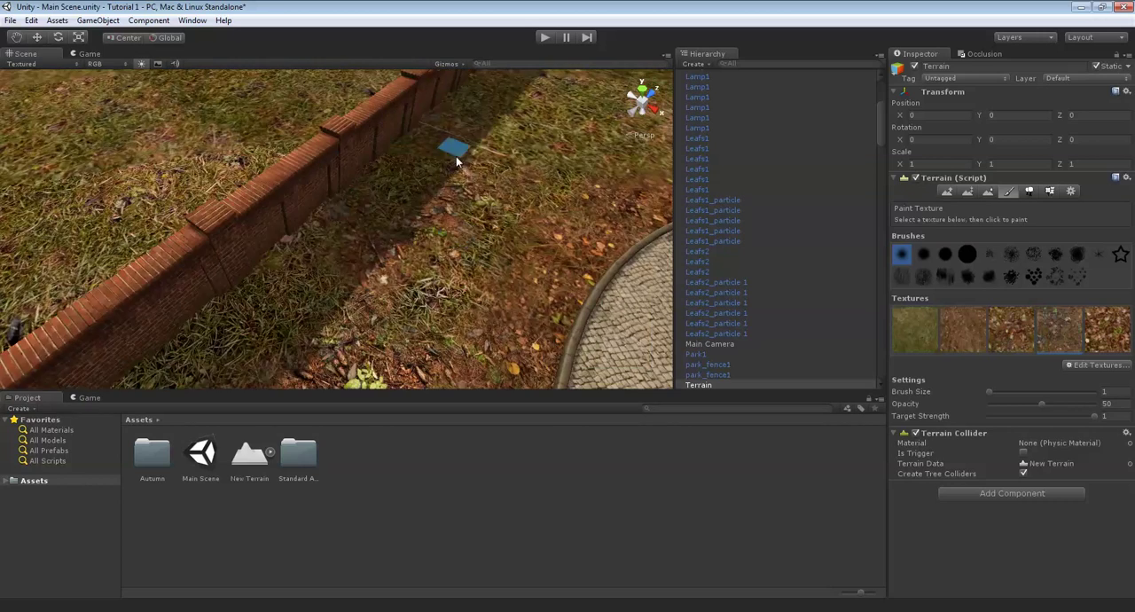
pyautogui.moveTo(455, 160)
pyautogui.mouseDown(button='right')
pyautogui.moveTo(519, 254)
pyautogui.moveTo(350, 264)
pyautogui.moveTo(400, 216)
pyautogui.moveTo(451, 201)
pyautogui.moveTo(398, 269)
pyautogui.moveTo(537, 253)
pyautogui.moveTo(452, 331)
pyautogui.moveTo(550, 241)
pyautogui.moveTo(380, 190)
pyautogui.moveTo(376, 203)
pyautogui.moveTo(431, 137)
pyautogui.moveTo(396, 169)
pyautogui.moveTo(166, 118)
pyautogui.moveTo(367, 159)
pyautogui.moveTo(423, 203)
pyautogui.moveTo(272, 289)
pyautogui.moveTo(355, 303)
pyautogui.moveTo(404, 297)
pyautogui.mouseUp(button='right')
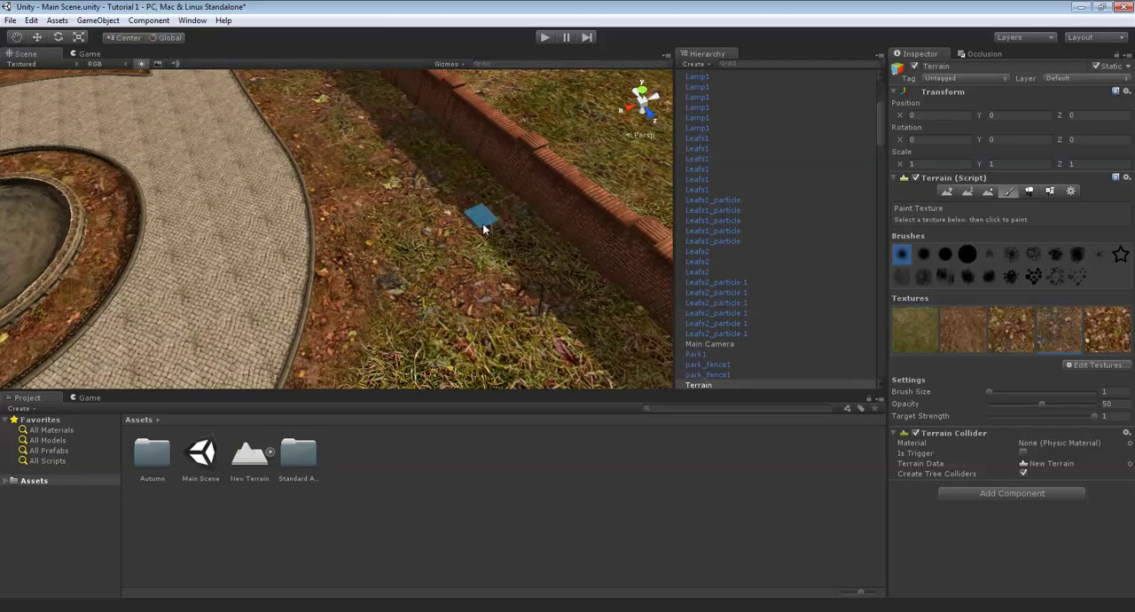
pyautogui.moveTo(553, 221); pyautogui.dragTo(351, 296, button='right')
# - Add more of the fourth texture to the ground between the curved curb, the large bush and the grass
pyautogui.press('Up')
pyautogui.scroll(4, 293, 280)
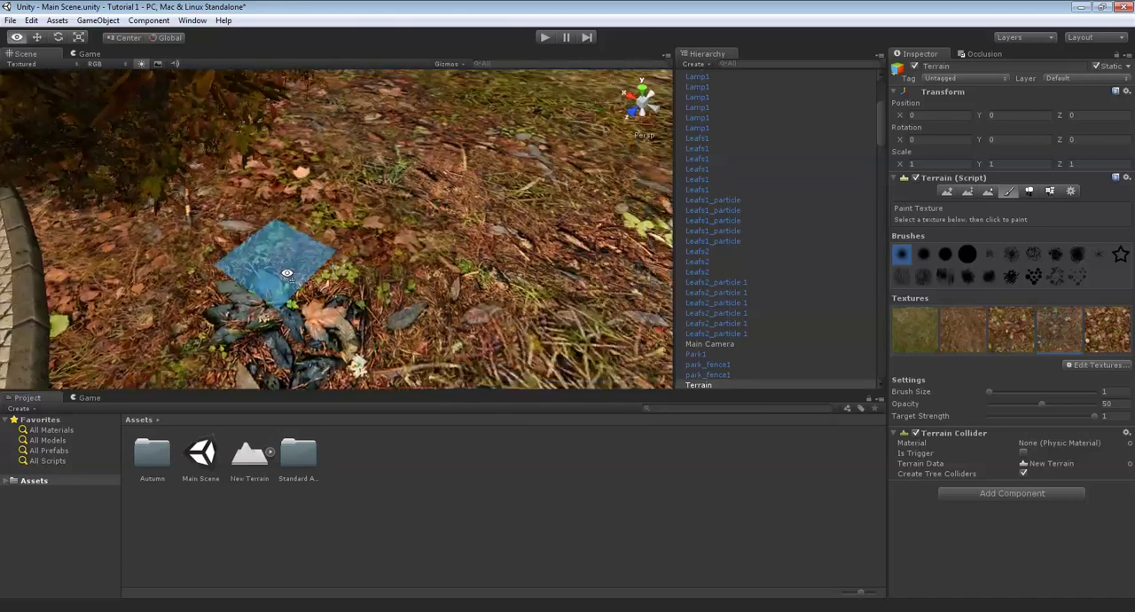
pyautogui.scroll(-4, 286, 278)
pyautogui.moveTo(286, 278)
pyautogui.mouseDown(button='right')
pyautogui.moveTo(474, 221)
pyautogui.moveTo(421, 224)
pyautogui.moveTo(511, 243)
pyautogui.moveTo(503, 165)
pyautogui.moveTo(421, 180)
pyautogui.moveTo(420, 232)
pyautogui.moveTo(344, 330)
pyautogui.mouseUp(button='right')
pyautogui.scroll(4, 420, 224)
pyautogui.scroll(-4, 513, 241)
pyautogui.scroll(4, 421, 180)
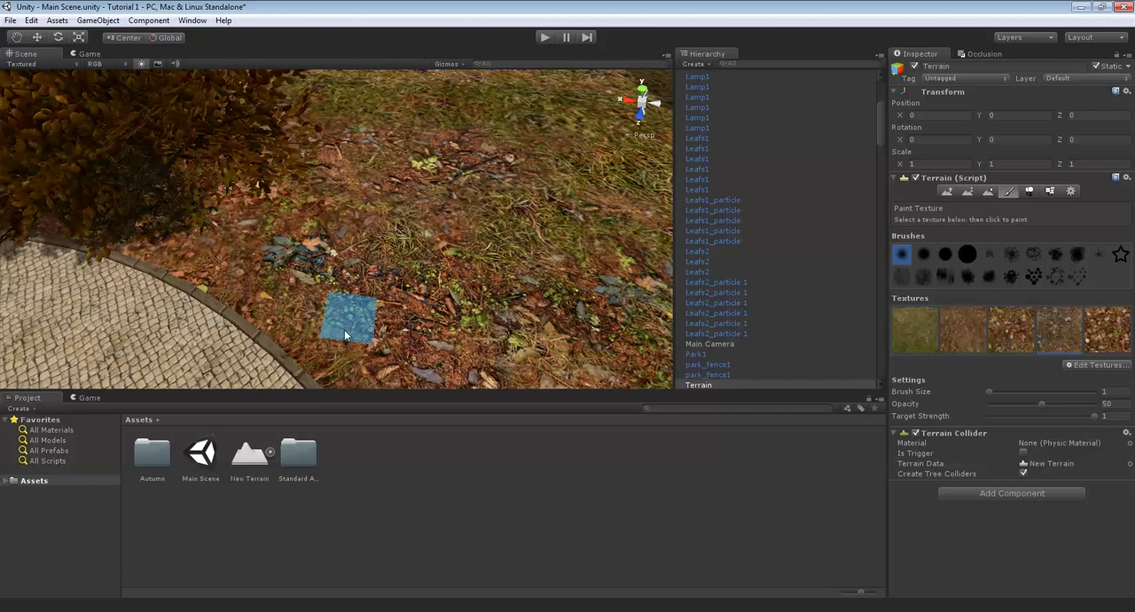
# - Switch to painting grass1 details and set the brush size to 3
pyautogui.click(1051, 192)
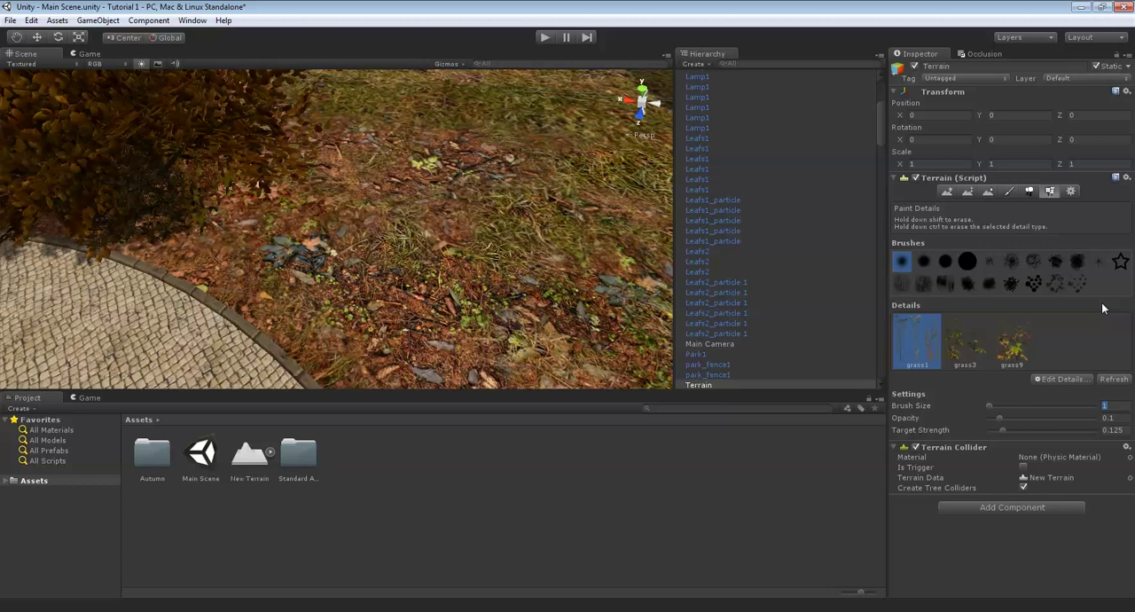
pyautogui.press('BackSpace')
pyautogui.write('3')
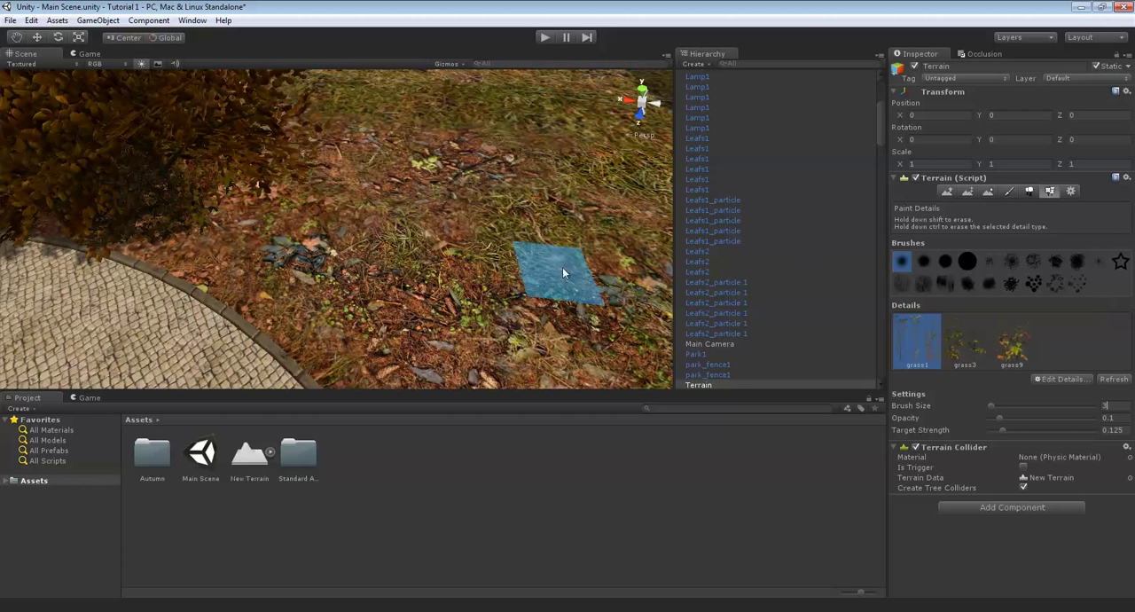
pyautogui.moveTo(626, 231)
pyautogui.keyDown('alt'); pyautogui.mouseDown()
pyautogui.moveTo(915, 227)
pyautogui.moveTo(1032, 191)
pyautogui.mouseUp(); pyautogui.keyUp('alt')
# - Select the second terrain texture for painting and examine the ground along the paved path, from the bench past the fountain to the brick wall
pyautogui.click(1011, 191)
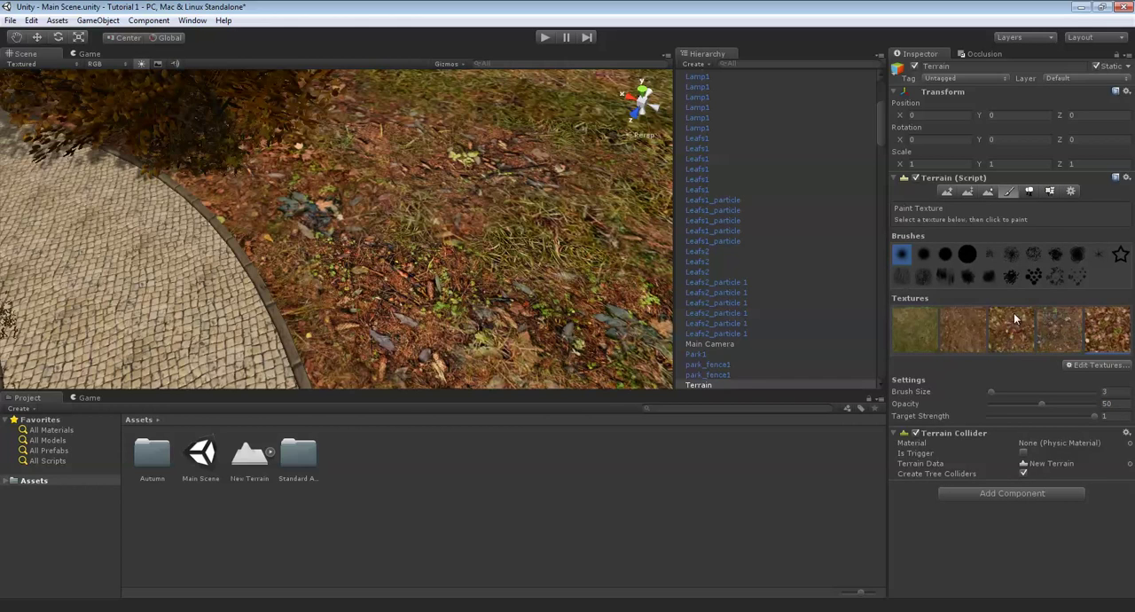
pyautogui.scroll(-2, 444, 275)
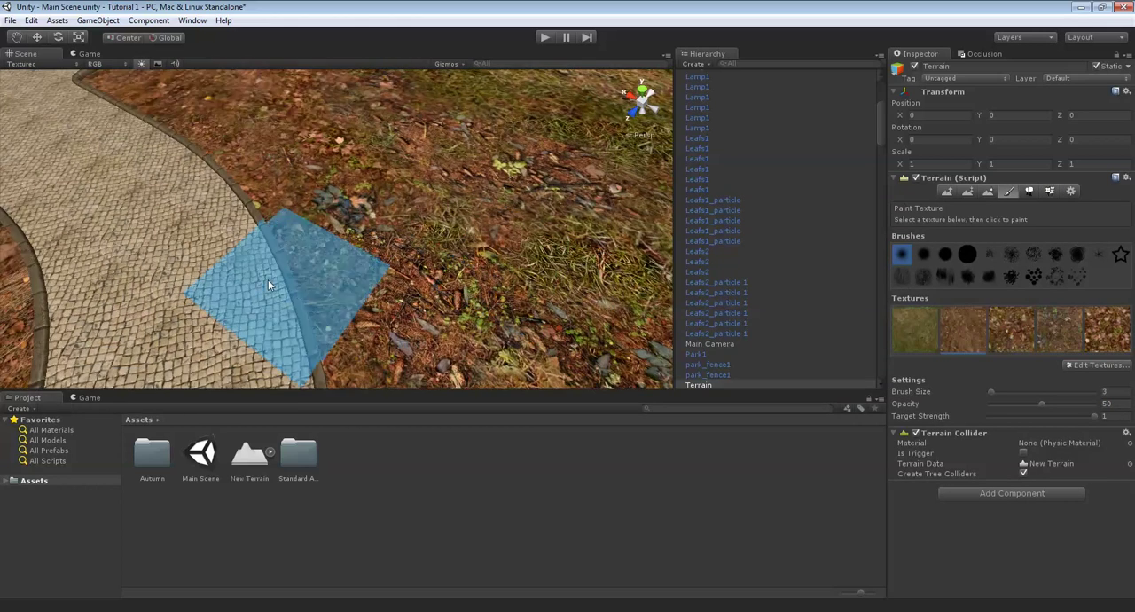
pyautogui.keyDown('alt'); pyautogui.moveTo(330, 307); pyautogui.dragTo(361, 29); pyautogui.keyUp('alt')
pyautogui.moveTo(362, 35); pyautogui.dragTo(365, 20, button='middle')
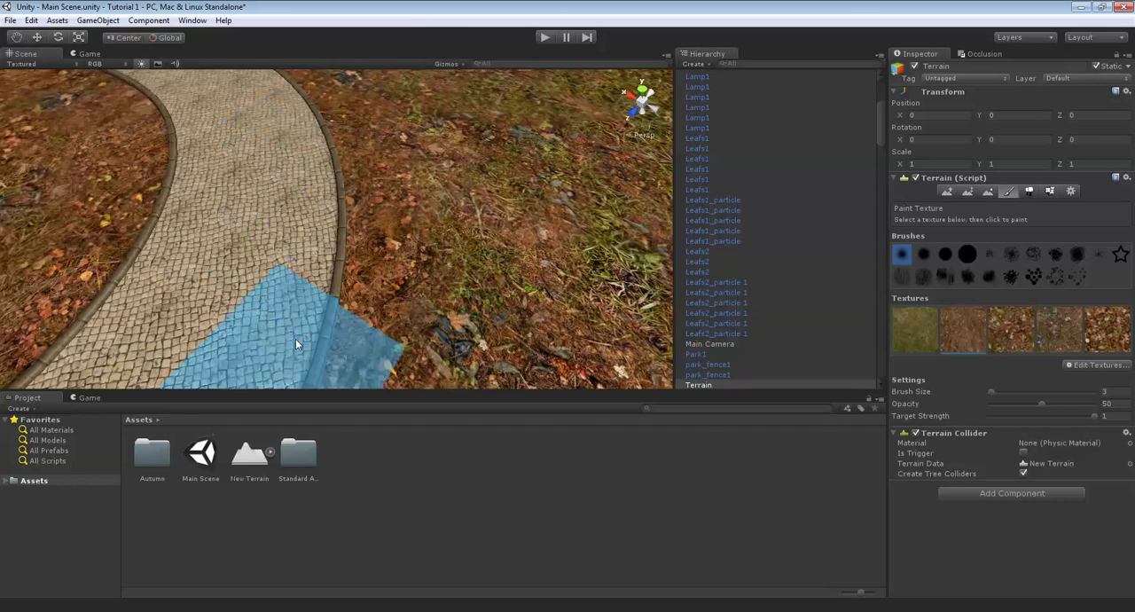
pyautogui.moveTo(295, 342); pyautogui.dragTo(363, 89, button='middle')
pyautogui.moveTo(272, 321); pyautogui.dragTo(381, 222, button='middle')
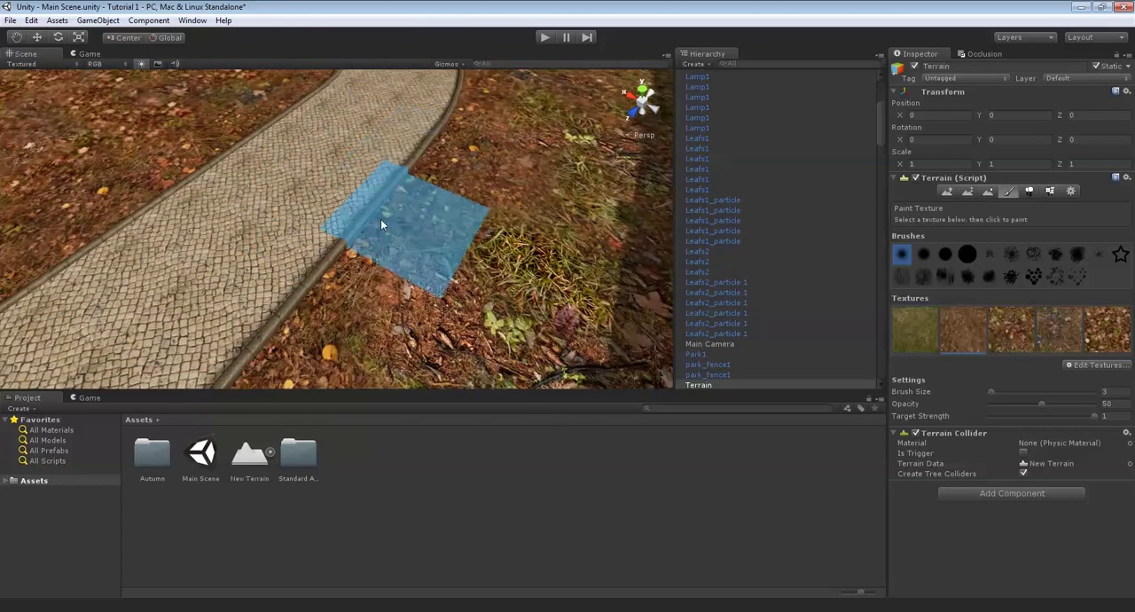
pyautogui.moveTo(219, 321); pyautogui.dragTo(455, 172, button='middle')
pyautogui.moveTo(268, 315); pyautogui.dragTo(416, 165, button='middle')
pyautogui.moveTo(515, 217); pyautogui.dragTo(355, 173, button='right')
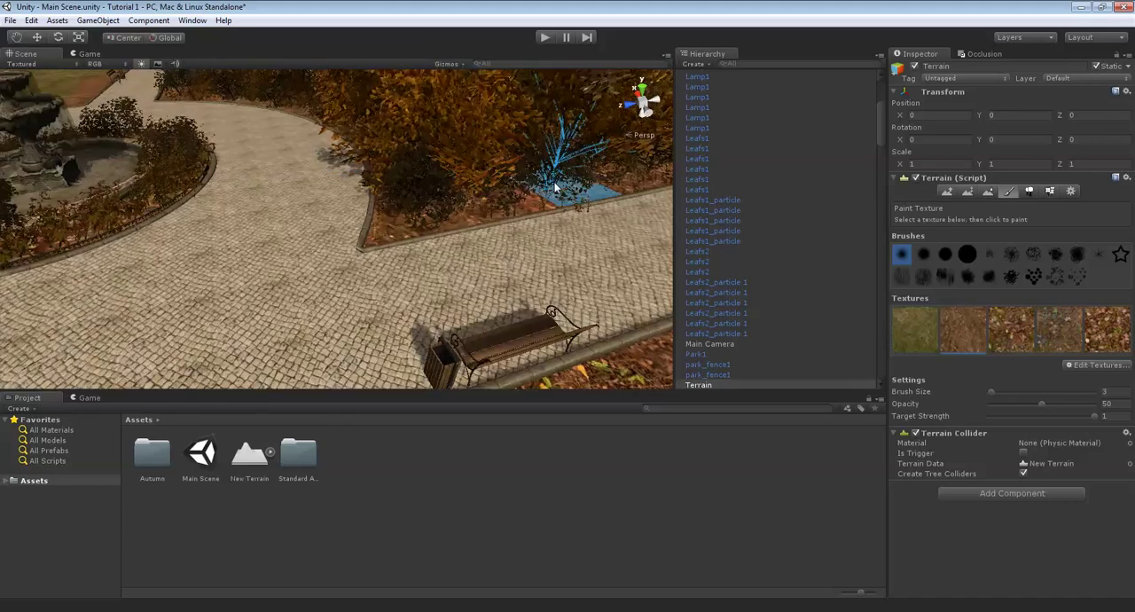
pyautogui.moveTo(558, 190)
pyautogui.mouseDown(button='right')
pyautogui.moveTo(470, 204)
pyautogui.moveTo(399, 266)
pyautogui.mouseUp(button='right')
pyautogui.scroll(-2, 497, 293)
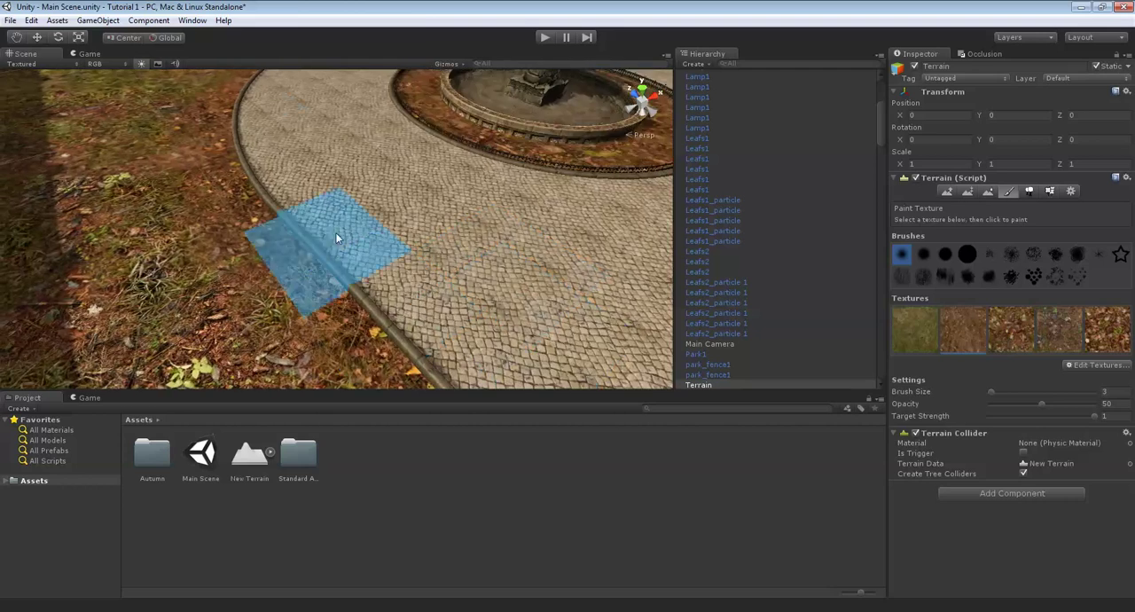
pyautogui.moveTo(216, 102); pyautogui.dragTo(568, 235, button='right')
pyautogui.press('Up')
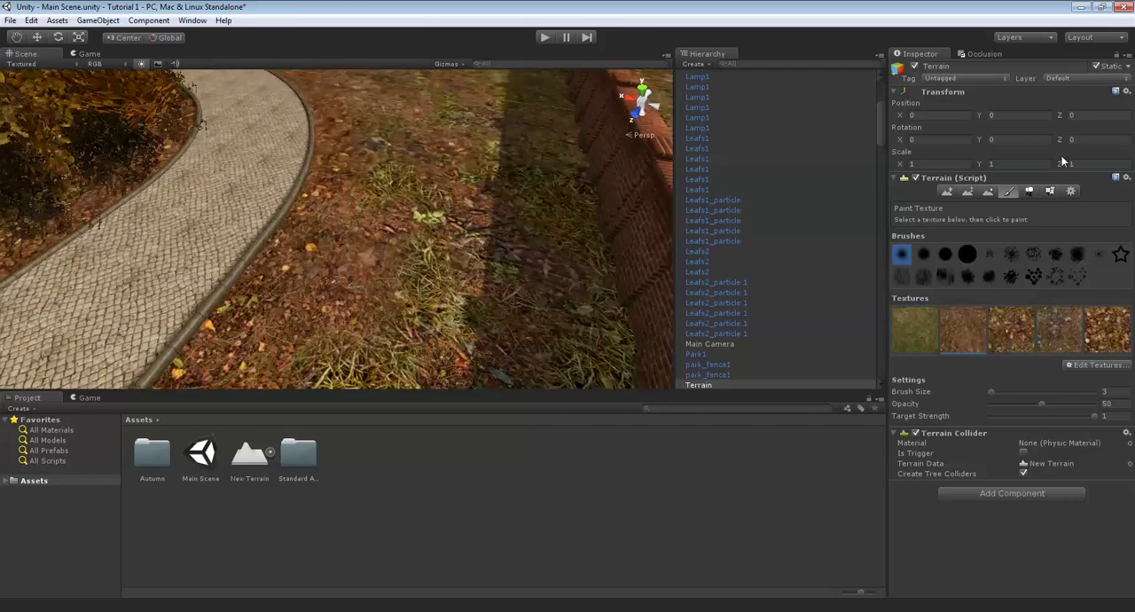
# - Switch back to detail painting and paint grass1 along the ground edge beside the paved path's stone curb
pyautogui.click(1052, 193)
pyautogui.press('Up')
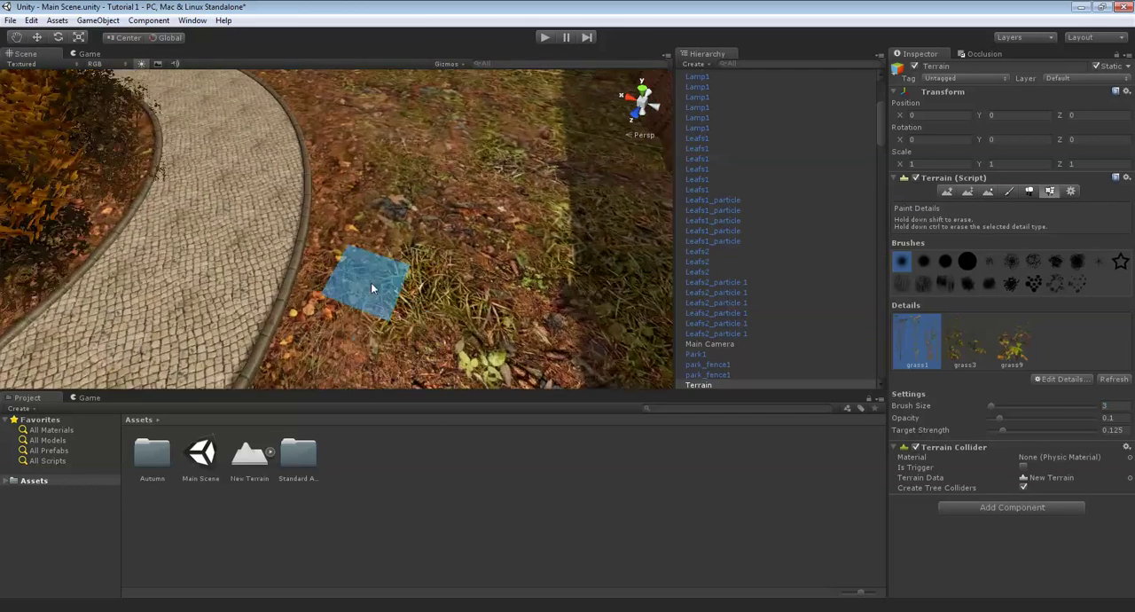
pyautogui.click(335, 307)
pyautogui.press('Up')
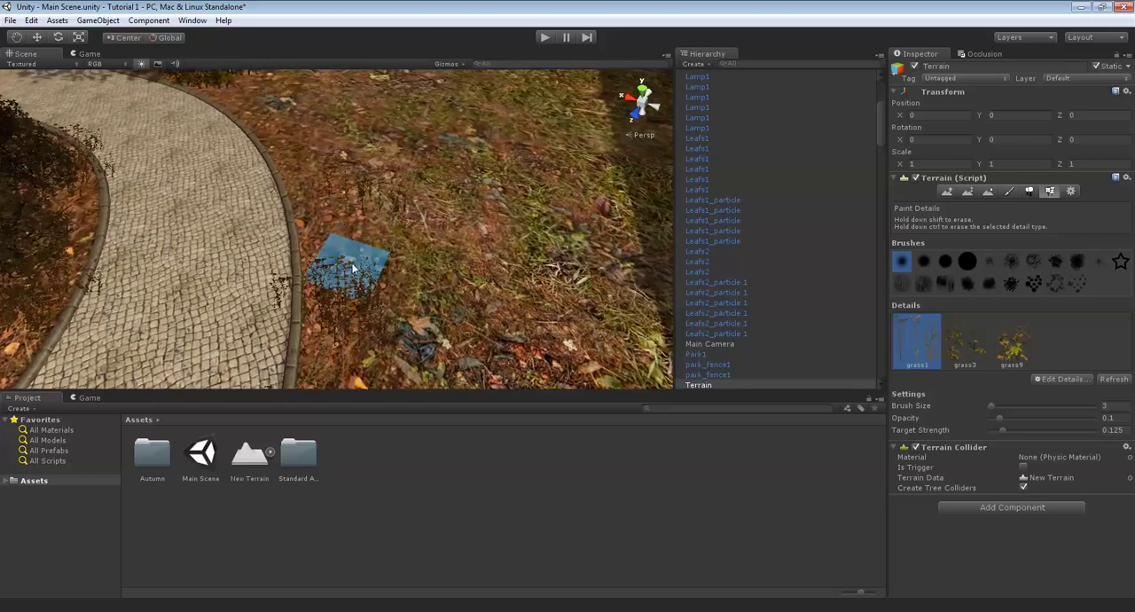
pyautogui.click(349, 262)
pyautogui.press('Up')
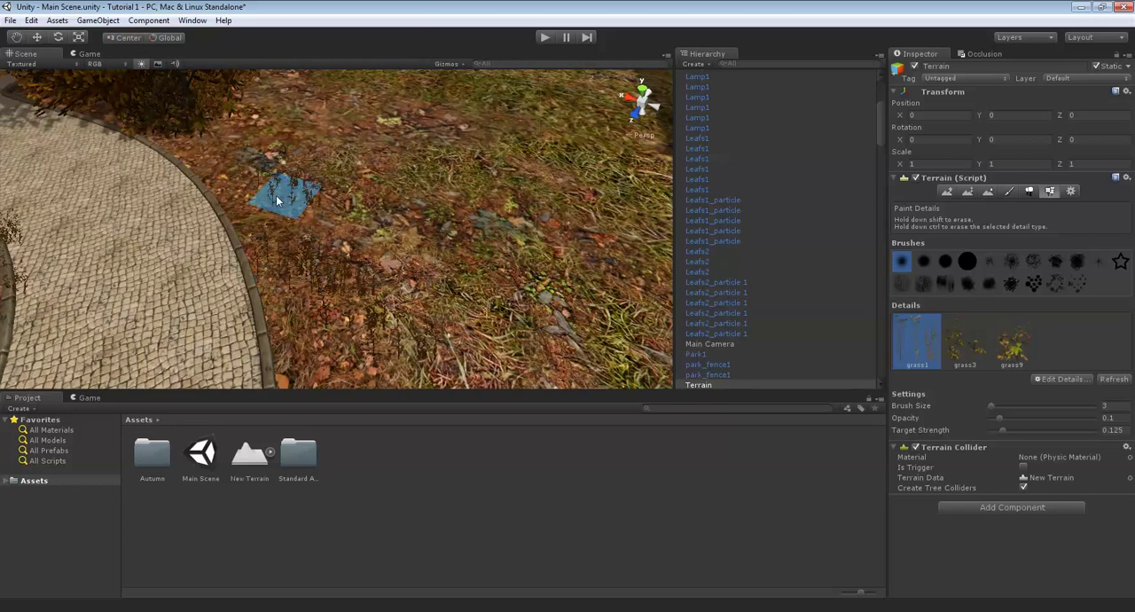
pyautogui.moveTo(207, 136)
pyautogui.mouseDown(button='right')
pyautogui.moveTo(392, 279)
pyautogui.moveTo(309, 291)
pyautogui.moveTo(299, 315)
pyautogui.mouseUp(button='right')
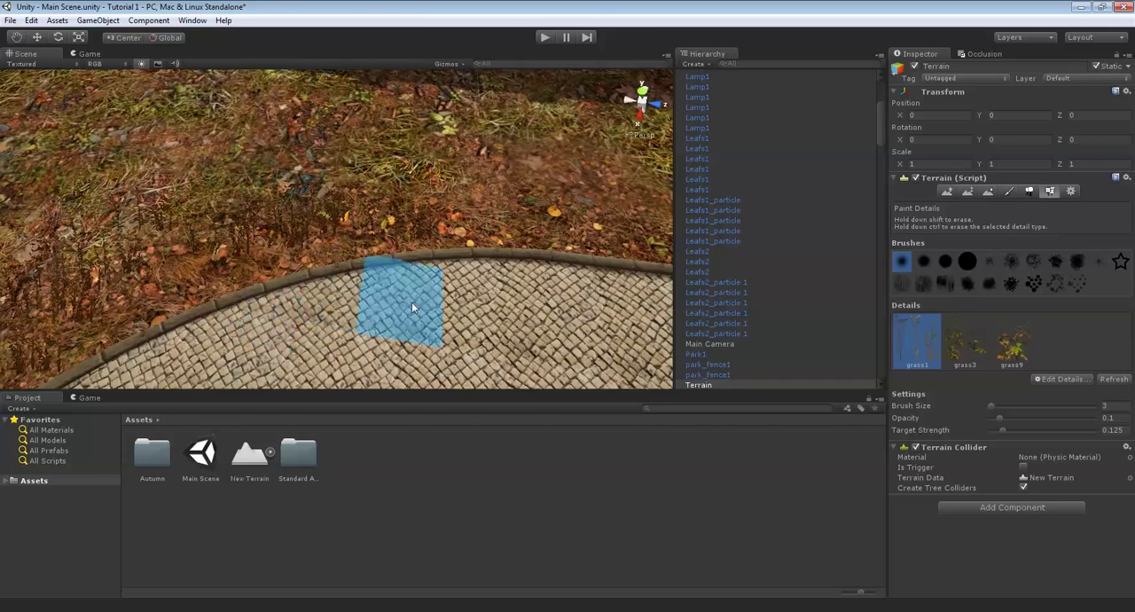
# - Continue the grass1 details along the curb past the bench and around the path's curve
pyautogui.moveTo(412, 307)
pyautogui.mouseDown(button='right')
pyautogui.moveTo(226, 264)
pyautogui.moveTo(599, 241)
pyautogui.moveTo(442, 266)
pyautogui.moveTo(531, 200)
pyautogui.moveTo(480, 285)
pyautogui.mouseUp(button='right')
pyautogui.press('Up')
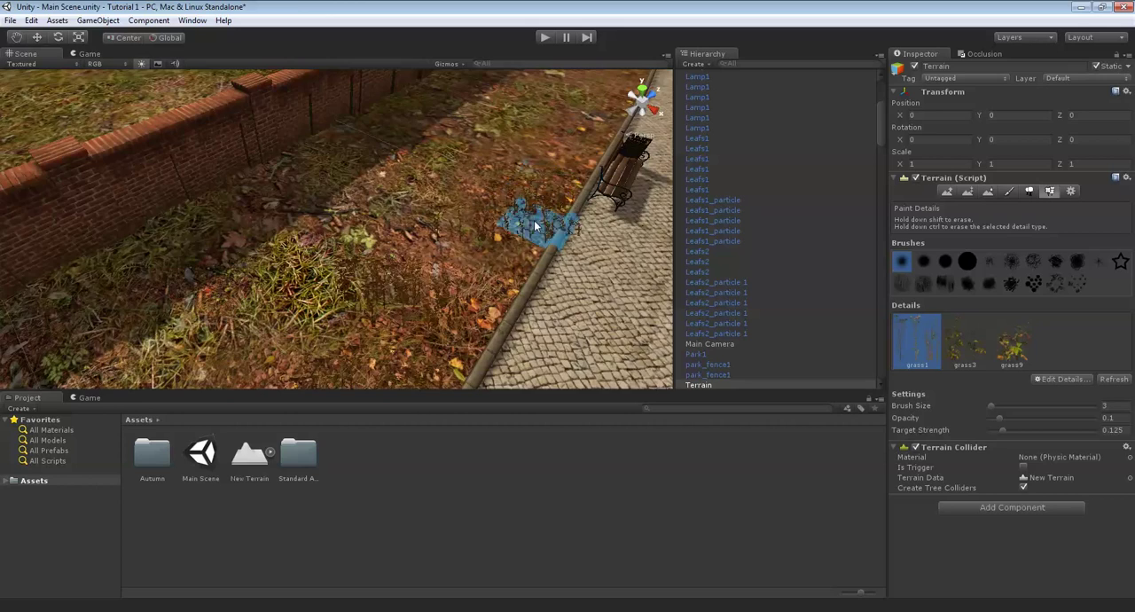
pyautogui.moveTo(548, 180); pyautogui.dragTo(406, 299, button='middle')
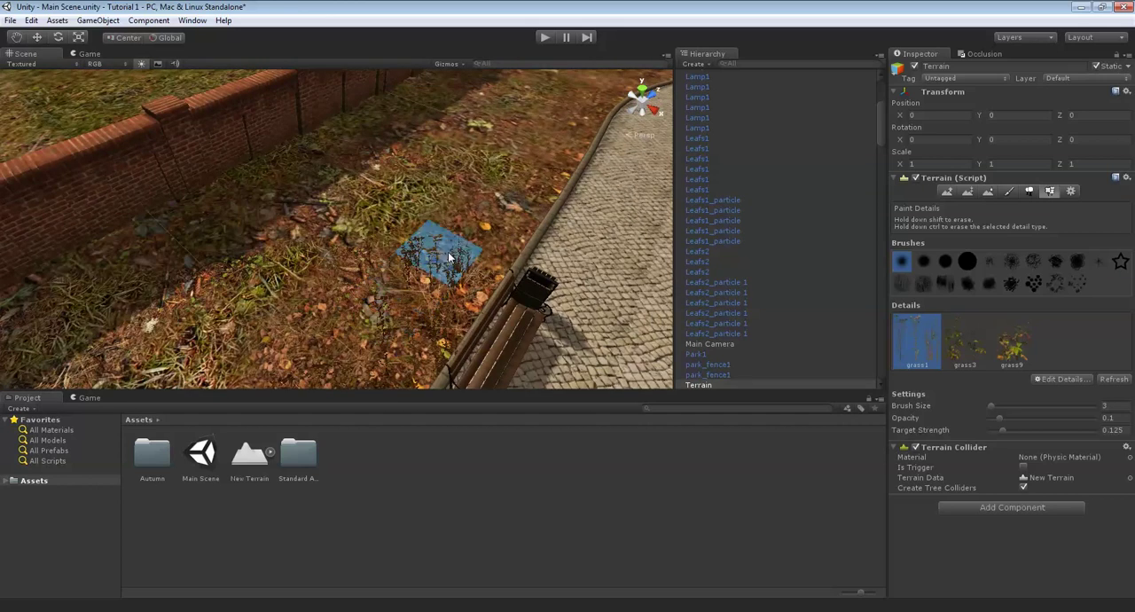
pyautogui.moveTo(547, 141); pyautogui.dragTo(587, 123, button='right')
pyautogui.press('Right')
pyautogui.moveTo(531, 160); pyautogui.dragTo(541, 218, button='middle')
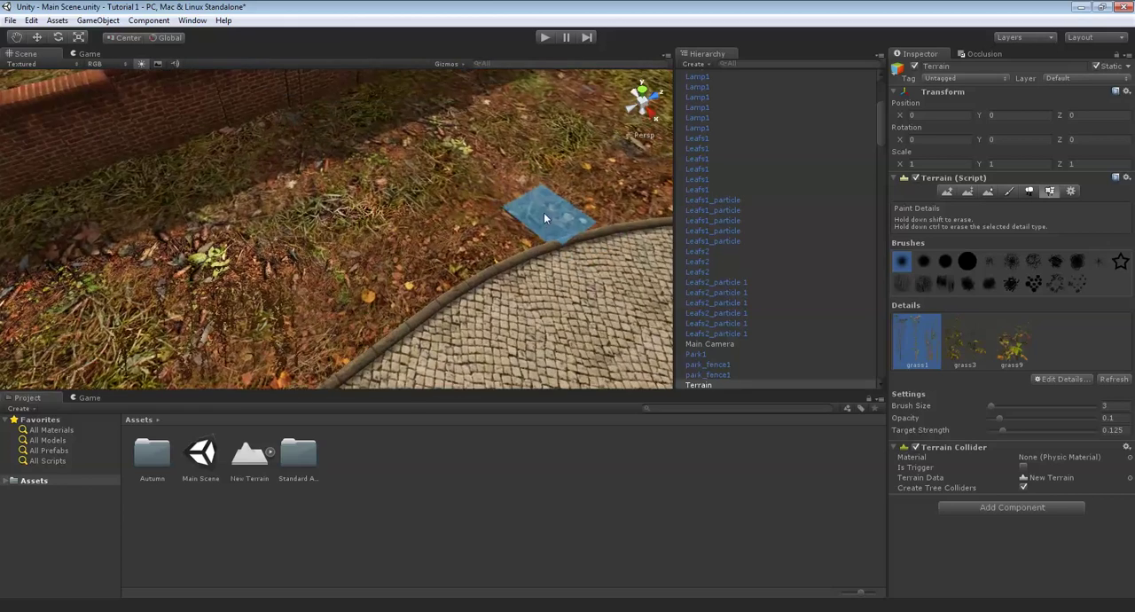
pyautogui.moveTo(544, 213); pyautogui.dragTo(377, 259)
pyautogui.moveTo(417, 284); pyautogui.dragTo(294, 256, button='right')
pyautogui.scroll(-5, 293, 257)
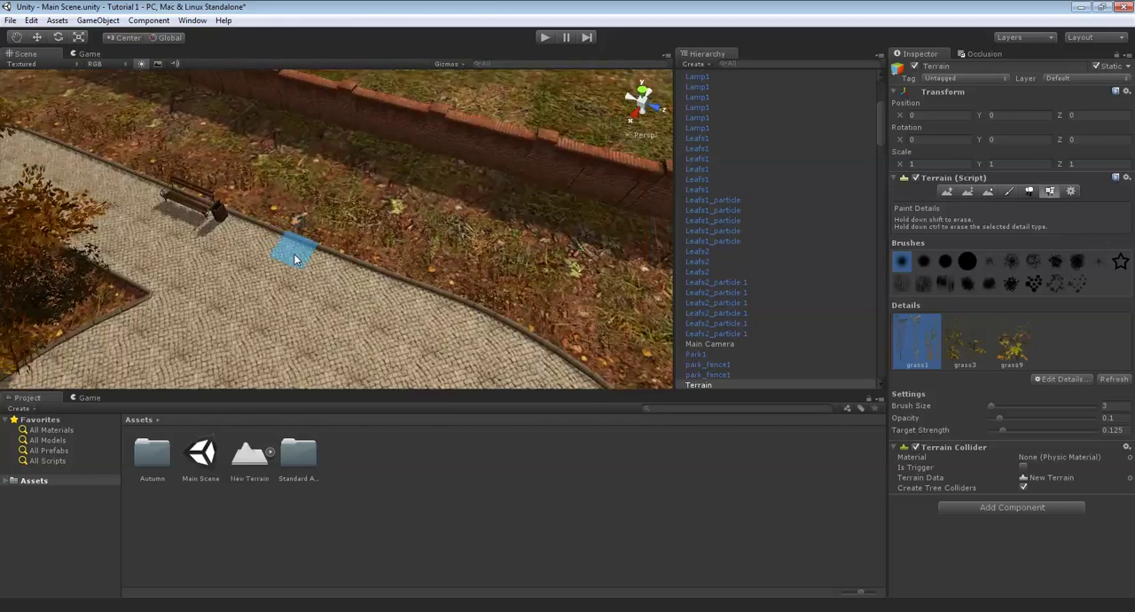
# - Examine the planted strip between the paved path and the brick wall from near and far
pyautogui.moveTo(466, 182); pyautogui.dragTo(575, 227, button='middle')
pyautogui.moveTo(576, 227); pyautogui.dragTo(334, 213, button='right')
pyautogui.scroll(5, 335, 272)
pyautogui.moveTo(335, 213); pyautogui.dragTo(406, 280, button='middle')
pyautogui.moveTo(406, 281); pyautogui.dragTo(523, 282, button='right')
pyautogui.moveTo(524, 282); pyautogui.dragTo(307, 283, button='middle')
pyautogui.moveTo(452, 218); pyautogui.dragTo(561, 205, button='right')
pyautogui.moveTo(390, 135); pyautogui.dragTo(484, 222, button='middle')
pyautogui.scroll(-5, 469, 225)
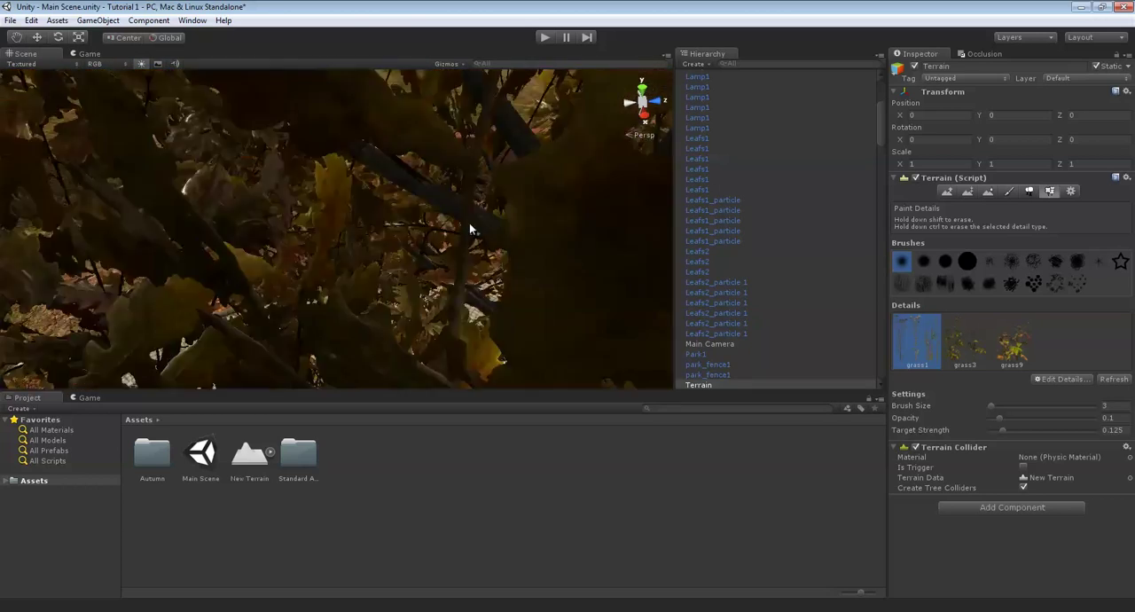
pyautogui.moveTo(470, 225); pyautogui.dragTo(458, 246, button='right')
pyautogui.scroll(4, 478, 252)
pyautogui.moveTo(499, 258); pyautogui.dragTo(514, 350, button='middle')
pyautogui.scroll(4, 514, 351)
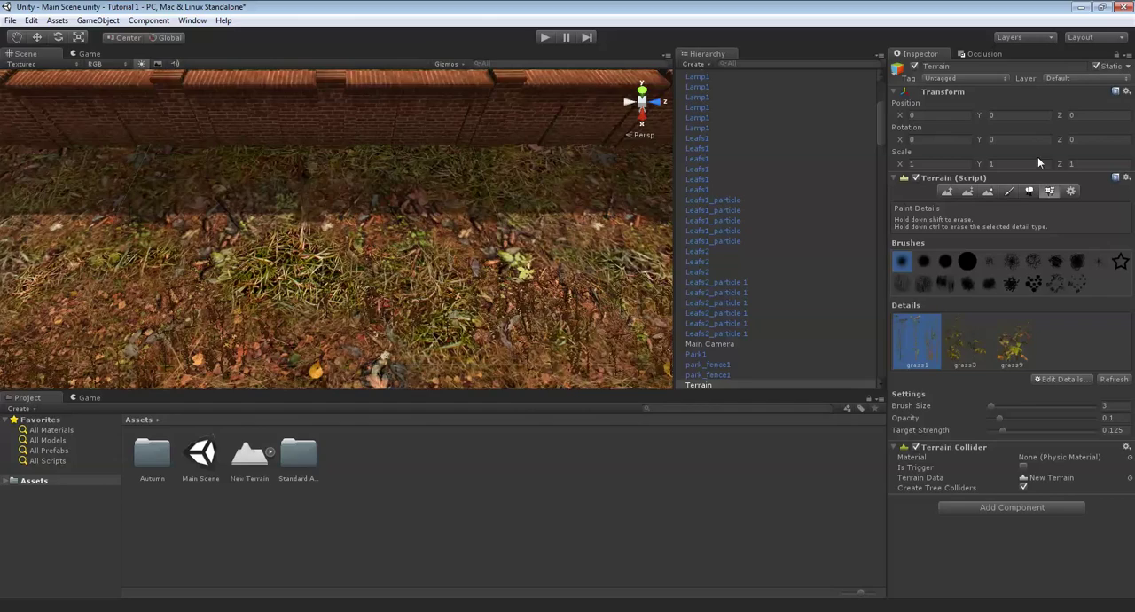
# - Paint the fifth terrain texture with brush size 1 over the grassy ground between the curb and the brick wall
pyautogui.click(1008, 191)
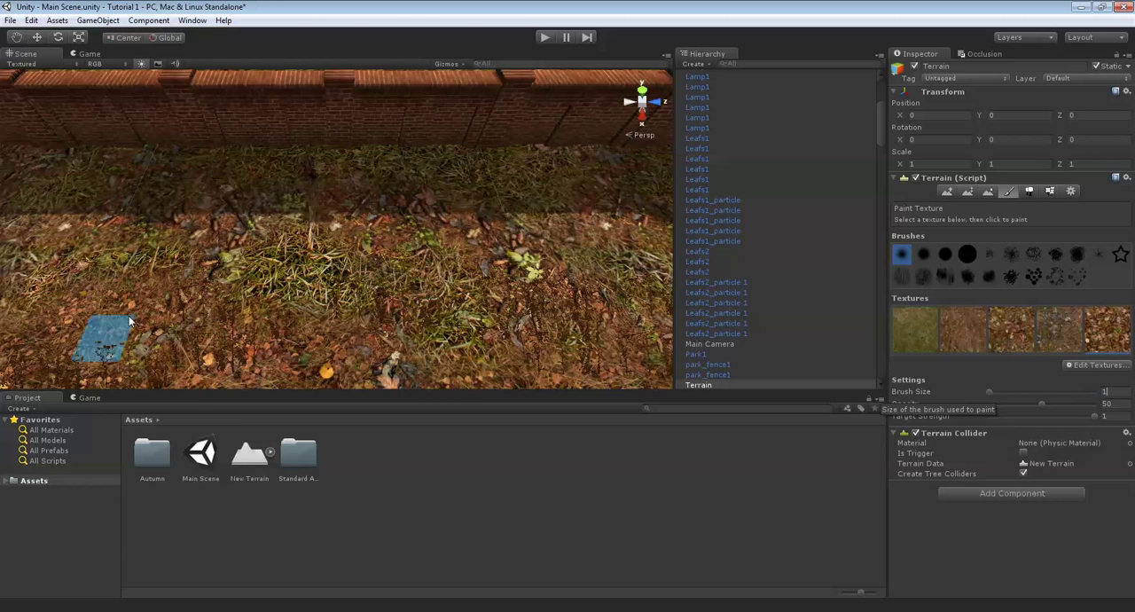
pyautogui.moveTo(182, 288); pyautogui.dragTo(188, 339, button='right')
pyautogui.moveTo(345, 208); pyautogui.dragTo(281, 230)
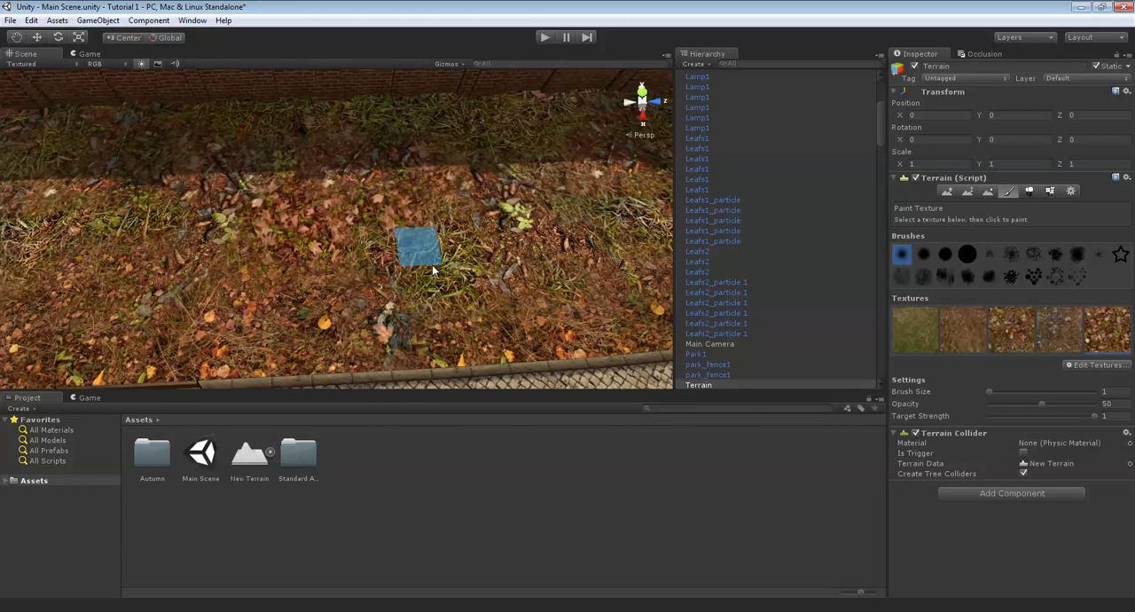
pyautogui.press('Up')
pyautogui.press('Right')
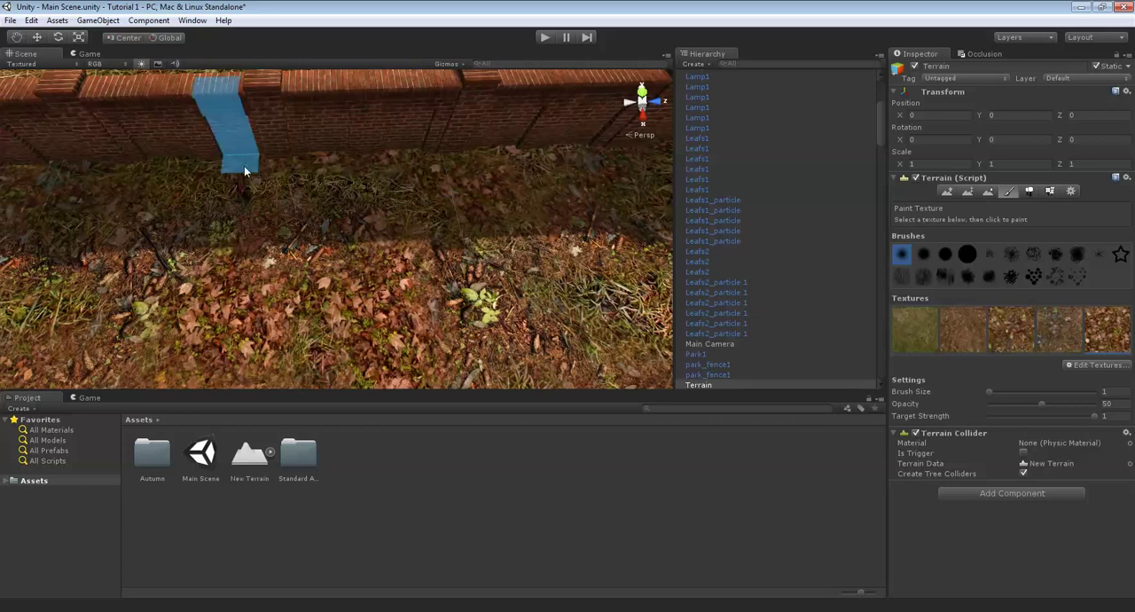
pyautogui.moveTo(556, 177)
pyautogui.mouseDown(button='right')
pyautogui.moveTo(413, 209)
pyautogui.moveTo(269, 159)
pyautogui.mouseUp(button='right')
pyautogui.moveTo(408, 102); pyautogui.dragTo(272, 131, button='right')
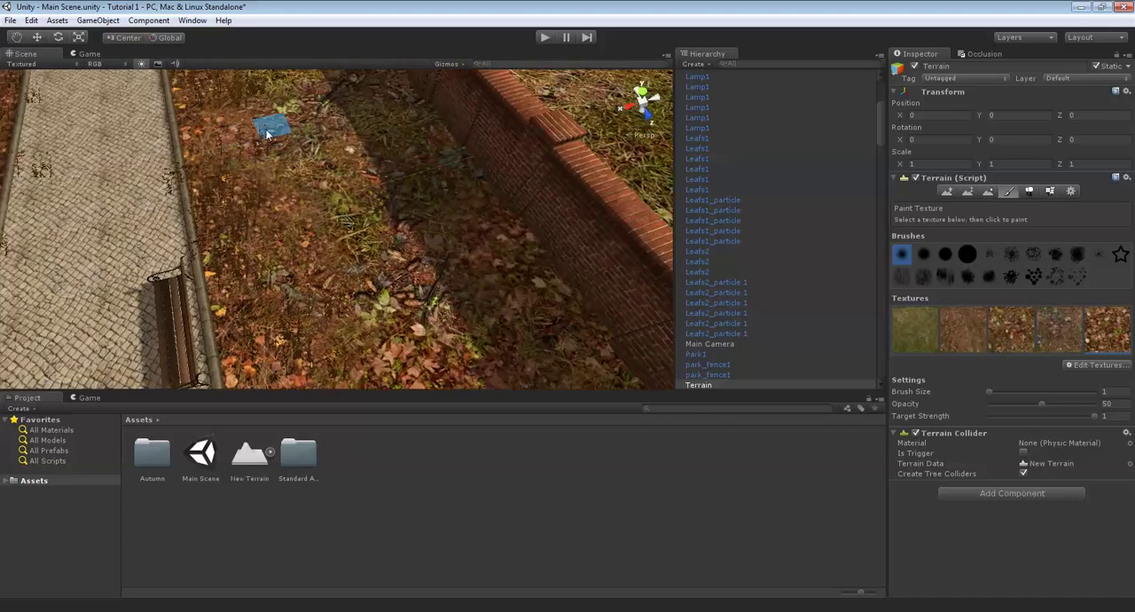
# - Extend the fifth texture in patches along the strip beyond the bench, up to the shaded foot of the brick wall
pyautogui.press('Up')
pyautogui.moveTo(453, 291); pyautogui.dragTo(364, 216)
pyautogui.press('Up')
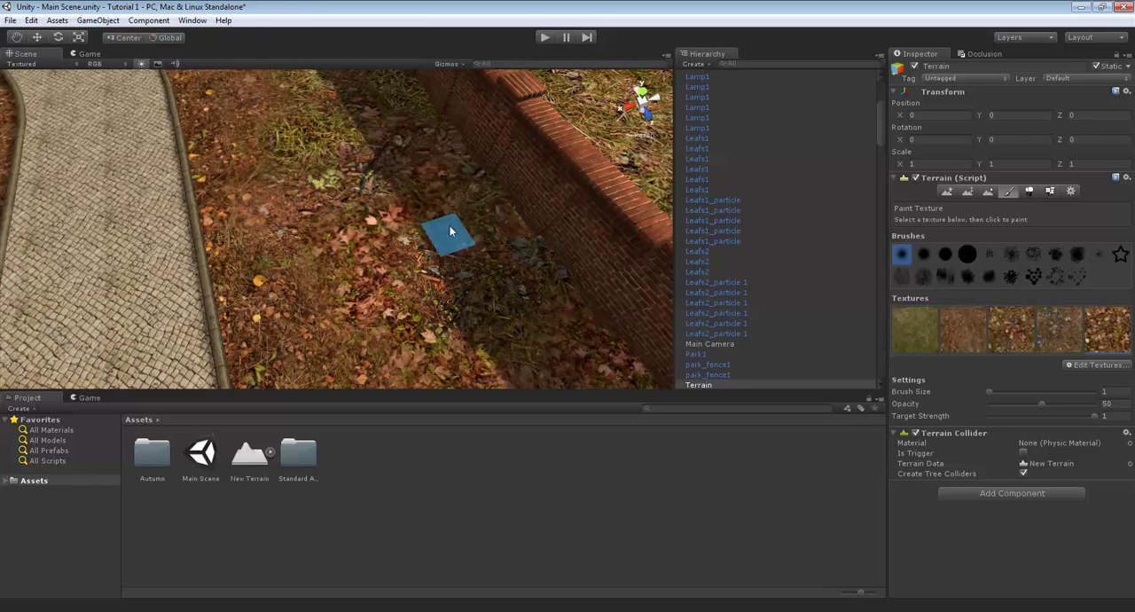
pyautogui.moveTo(450, 232)
pyautogui.mouseDown(button='right')
pyautogui.moveTo(506, 164)
pyautogui.moveTo(405, 216)
pyautogui.moveTo(487, 275)
pyautogui.mouseUp(button='right')
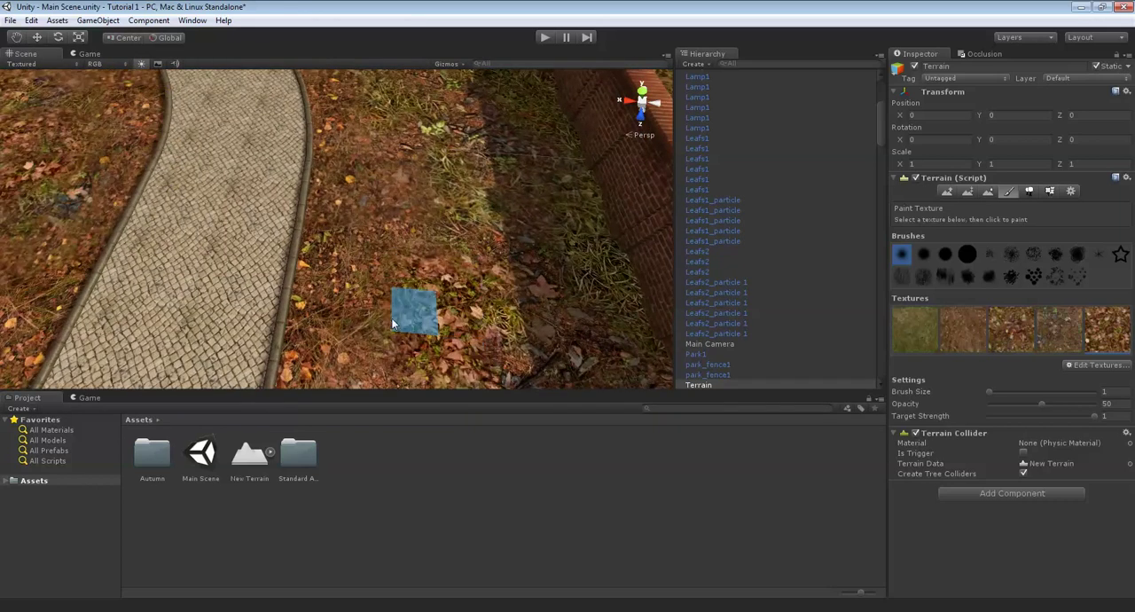
pyautogui.moveTo(393, 323); pyautogui.dragTo(499, 285)
pyautogui.press('Right')
pyautogui.moveTo(555, 325)
pyautogui.mouseDown()
pyautogui.moveTo(583, 249)
pyautogui.moveTo(588, 371)
pyautogui.mouseUp()
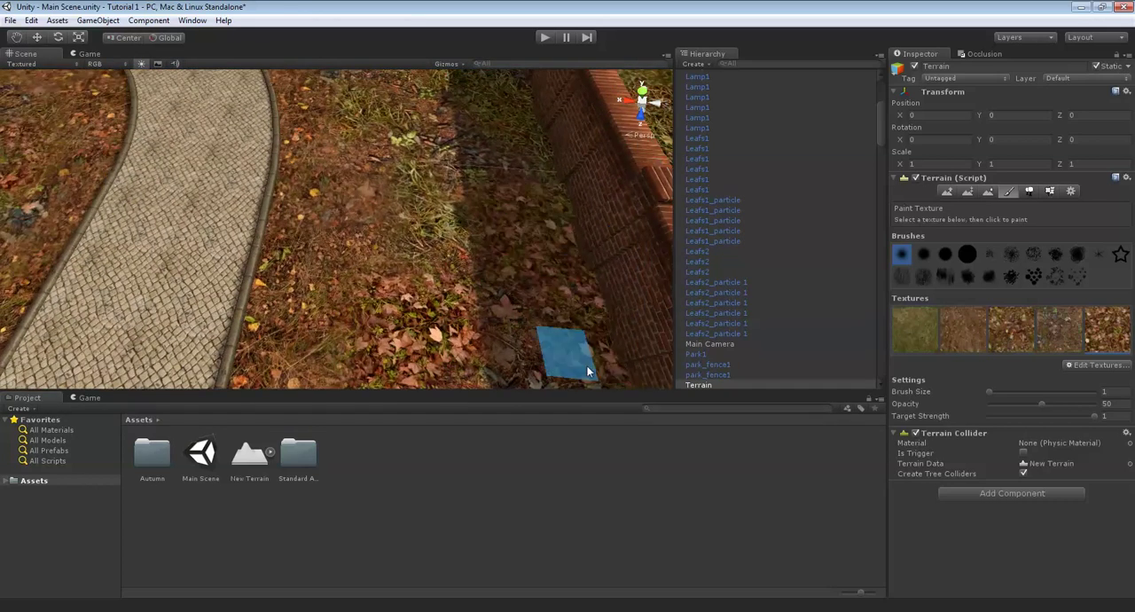
# - Add more of the fifth texture to the grass patches where the path curves away from the wall
pyautogui.press('Up')
pyautogui.moveTo(406, 232); pyautogui.dragTo(457, 259)
pyautogui.press('Up')
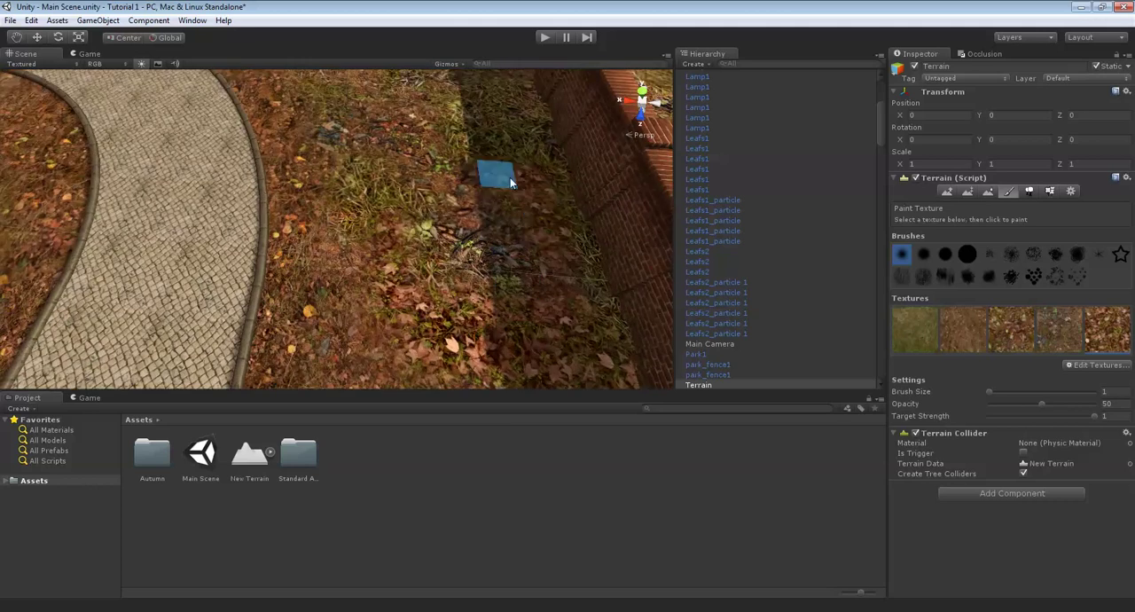
pyautogui.press('Up')
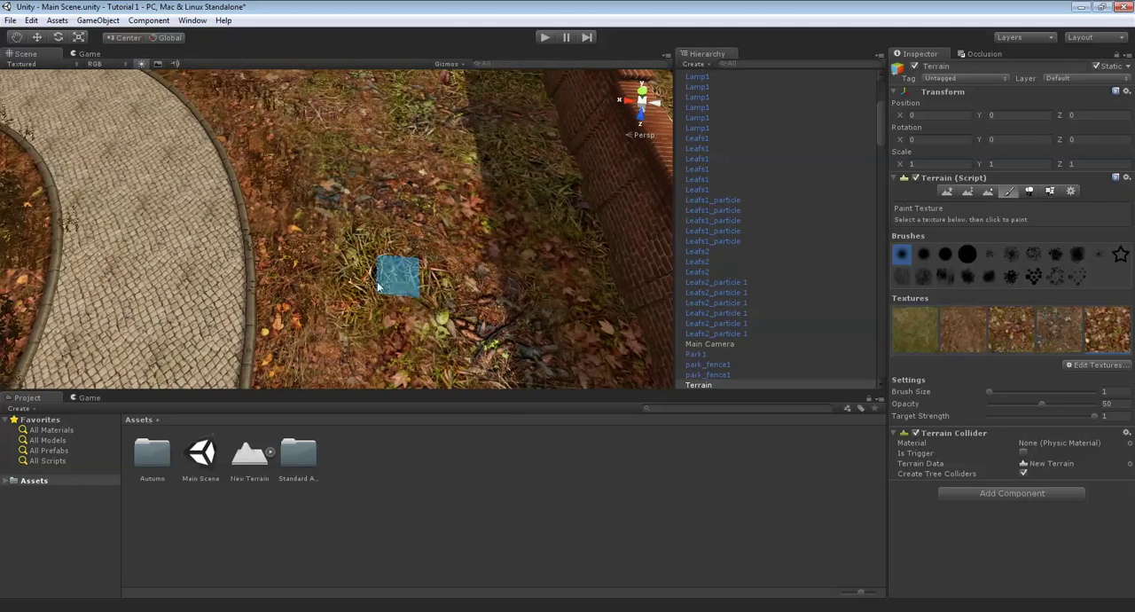
pyautogui.press('Up')
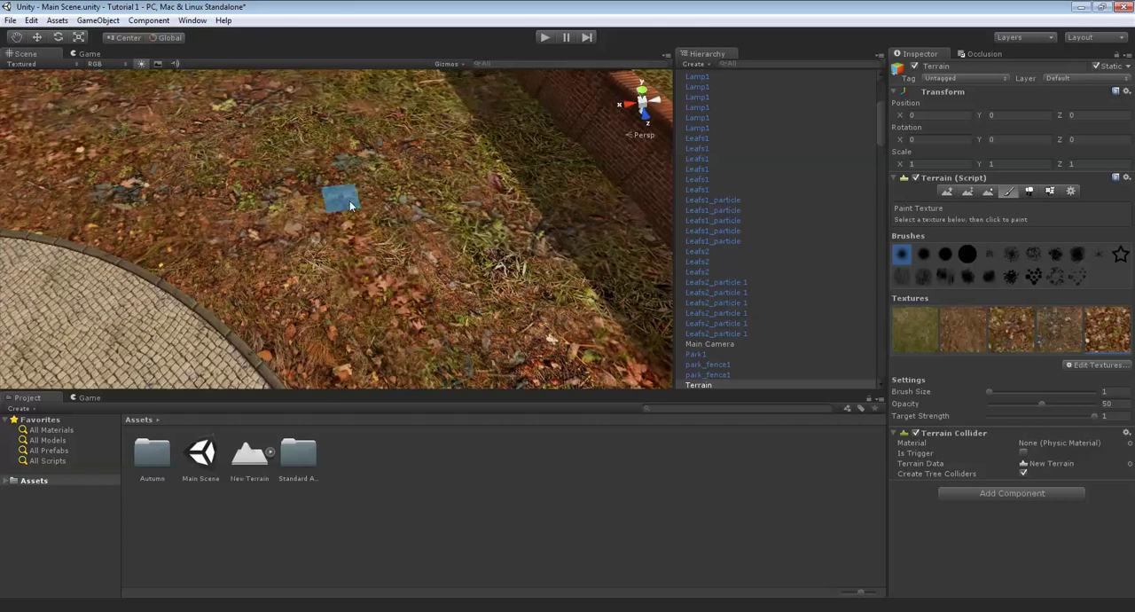
pyautogui.moveTo(498, 228); pyautogui.dragTo(405, 231, button='right')
# - Examine the painted ground around the park, including the central lawn, the brick wall and the curved path edge
pyautogui.scroll(-5, 445, 169)
pyautogui.scroll(-10, 396, 168)
pyautogui.scroll(-8, 396, 167)
pyautogui.moveTo(406, 166); pyautogui.dragTo(344, 208, button='right')
pyautogui.scroll(10, 344, 209)
pyautogui.scroll(15, 336, 229)
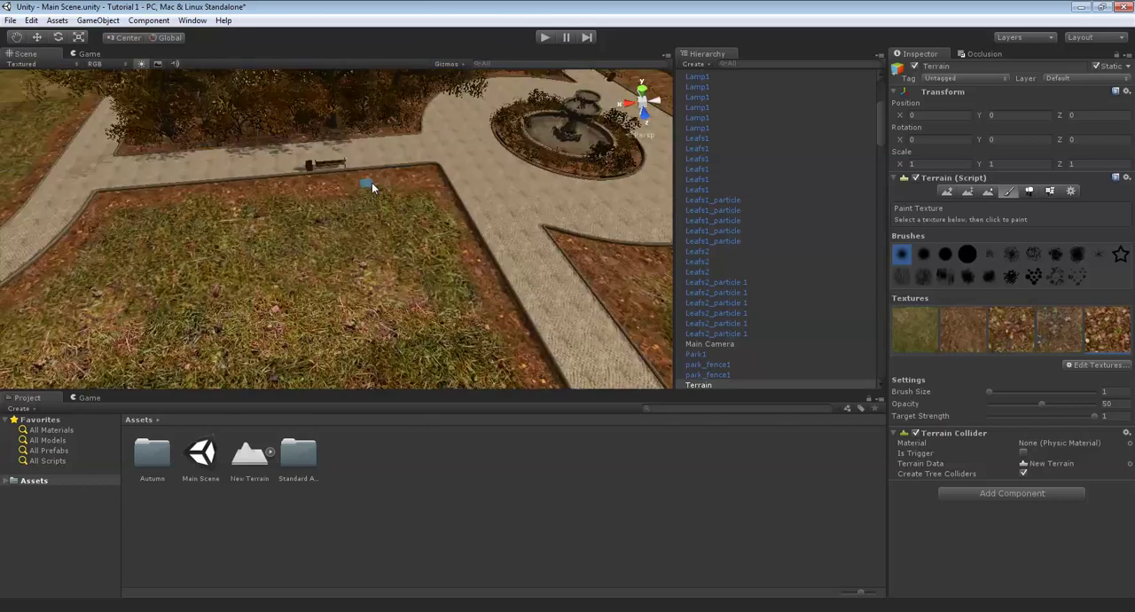
pyautogui.moveTo(372, 196); pyautogui.dragTo(365, 181, button='right')
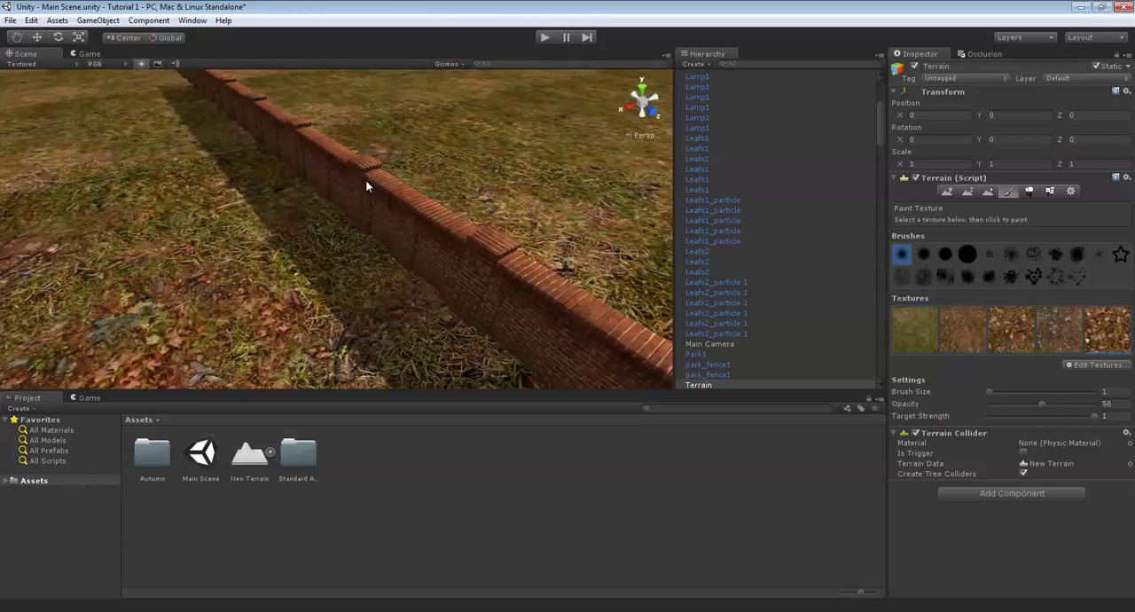
pyautogui.scroll(-5, 254, 157)
pyautogui.moveTo(254, 157); pyautogui.dragTo(344, 213, button='right')
pyautogui.scroll(6, 303, 235)
pyautogui.scroll(-3, 418, 241)
pyautogui.moveTo(284, 267); pyautogui.dragTo(210, 161, button='right')
pyautogui.scroll(4, 373, 266)
pyautogui.moveTo(335, 122)
pyautogui.mouseDown(button='right')
pyautogui.moveTo(503, 304)
pyautogui.moveTo(502, 232)
pyautogui.moveTo(380, 232)
pyautogui.moveTo(424, 262)
pyautogui.moveTo(342, 221)
pyautogui.mouseUp(button='right')
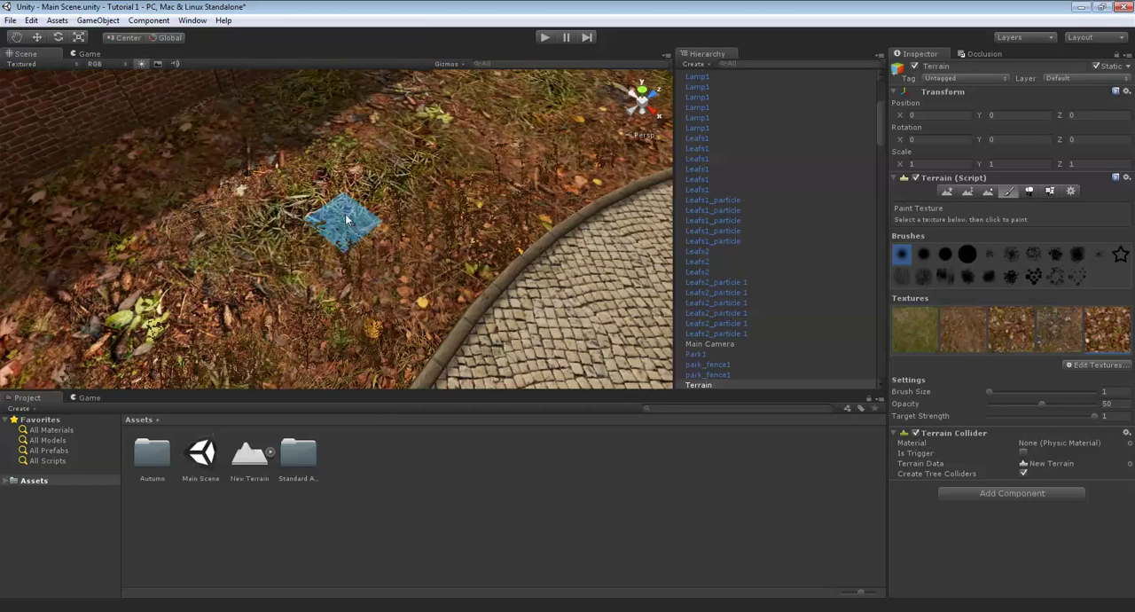
pyautogui.scroll(-10, 478, 182)
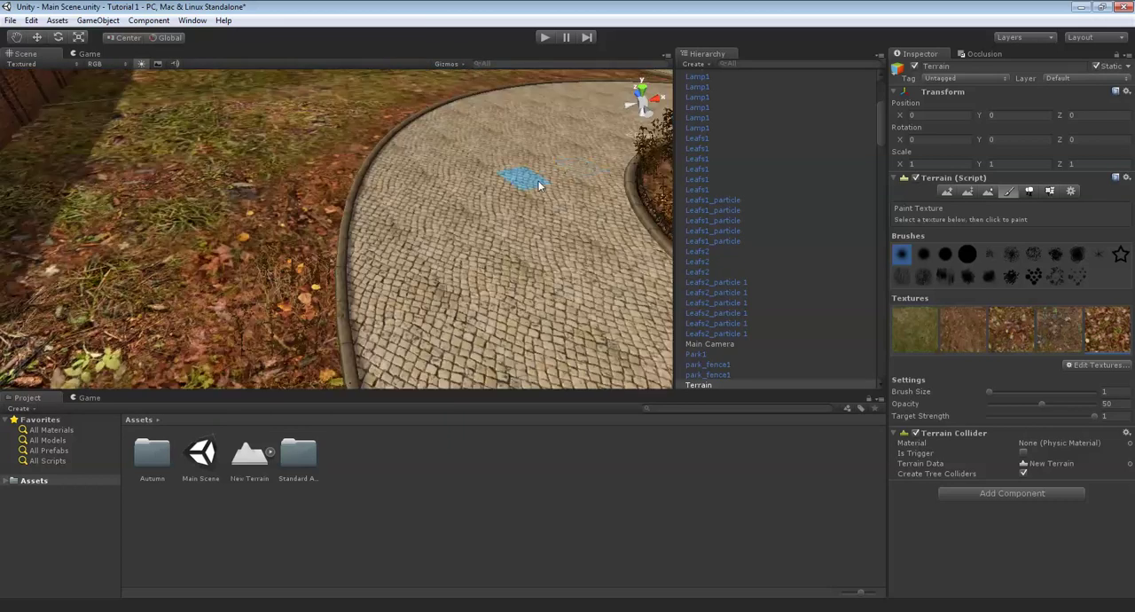
pyautogui.moveTo(477, 189); pyautogui.dragTo(528, 182, button='right')
pyautogui.scroll(5, 466, 179)
pyautogui.scroll(-5, 324, 303)
pyautogui.scroll(7, 436, 217)
# - Switch to placing S_Tree9 trees and set both the tree height and tree width to 100
pyautogui.moveTo(823, 103)
pyautogui.mouseDown(button='right')
pyautogui.moveTo(322, 249)
pyautogui.moveTo(1075, 170)
pyautogui.moveTo(1034, 193)
pyautogui.mouseUp(button='right')
pyautogui.click(1031, 191)
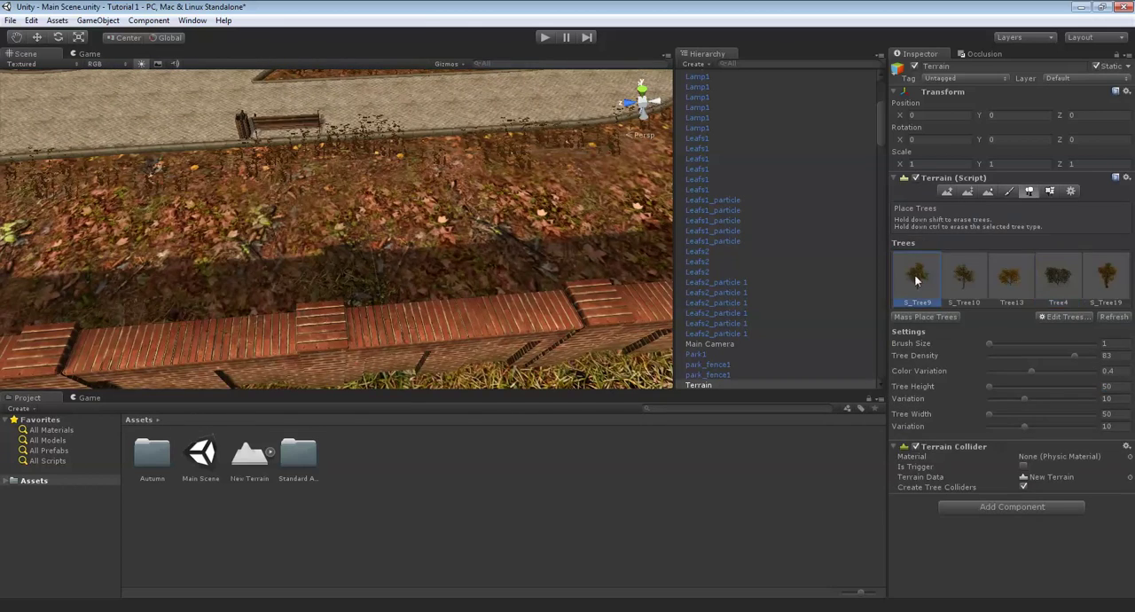
pyautogui.moveTo(194, 226)
pyautogui.mouseDown(button='right')
pyautogui.moveTo(910, 378)
pyautogui.moveTo(1105, 384)
pyautogui.mouseUp(button='right')
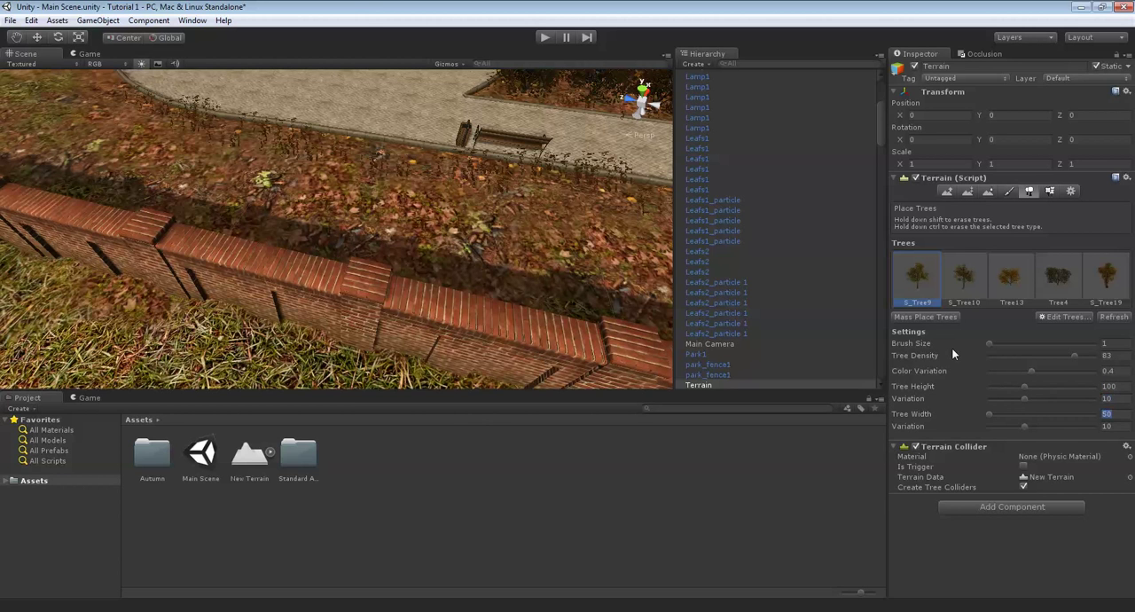
pyautogui.scroll(-5, 304, 257)
pyautogui.moveTo(468, 342); pyautogui.dragTo(710, 257, button='right')
# - Place several S_Tree9 trees on the leaf-covered strip between the brick wall and the paved path
pyautogui.click(304, 250)
pyautogui.scroll(4, 304, 249)
pyautogui.click(366, 326)
pyautogui.moveTo(318, 321); pyautogui.dragTo(291, 221, button='right')
pyautogui.scroll(3, 286, 320)
pyautogui.click(287, 320)
pyautogui.click(431, 213)
pyautogui.click(428, 208)
pyautogui.scroll(-3, 393, 221)
pyautogui.click(303, 214)
pyautogui.click(291, 221)
pyautogui.click(394, 346)
pyautogui.scroll(-4, 496, 315)
pyautogui.moveTo(496, 315); pyautogui.dragTo(386, 273, button='right')
pyautogui.scroll(6, 496, 286)
pyautogui.scroll(-6, 387, 273)
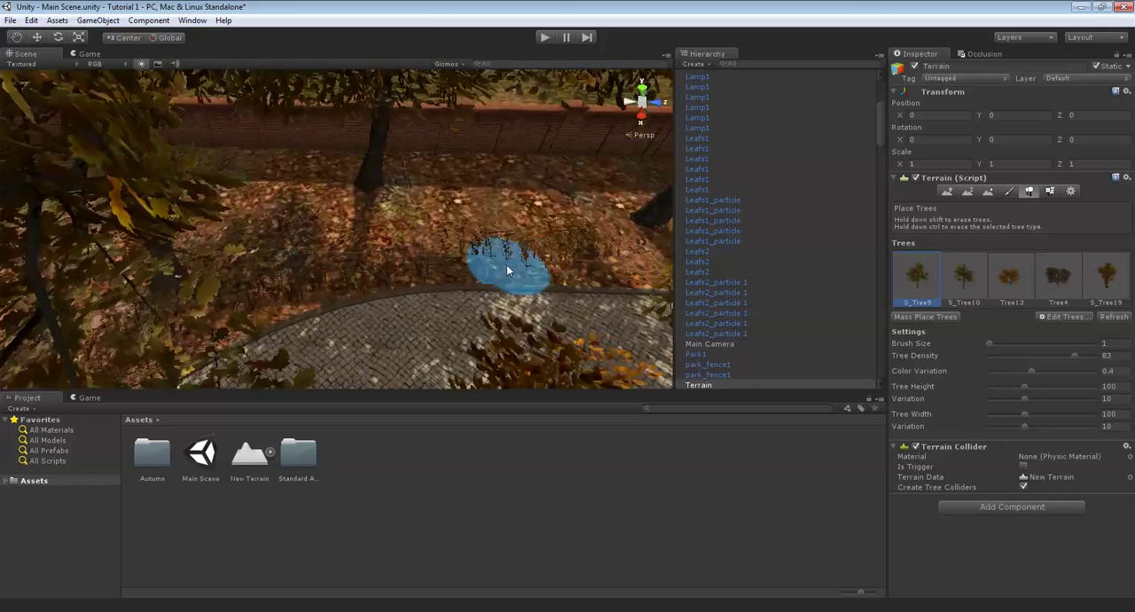
# - Select S_Tree10 and place trees among the existing ones between the brick wall and the path with the bench
pyautogui.moveTo(507, 264); pyautogui.dragTo(966, 272, button='right')
pyautogui.click(967, 277)
pyautogui.scroll(6, 493, 273)
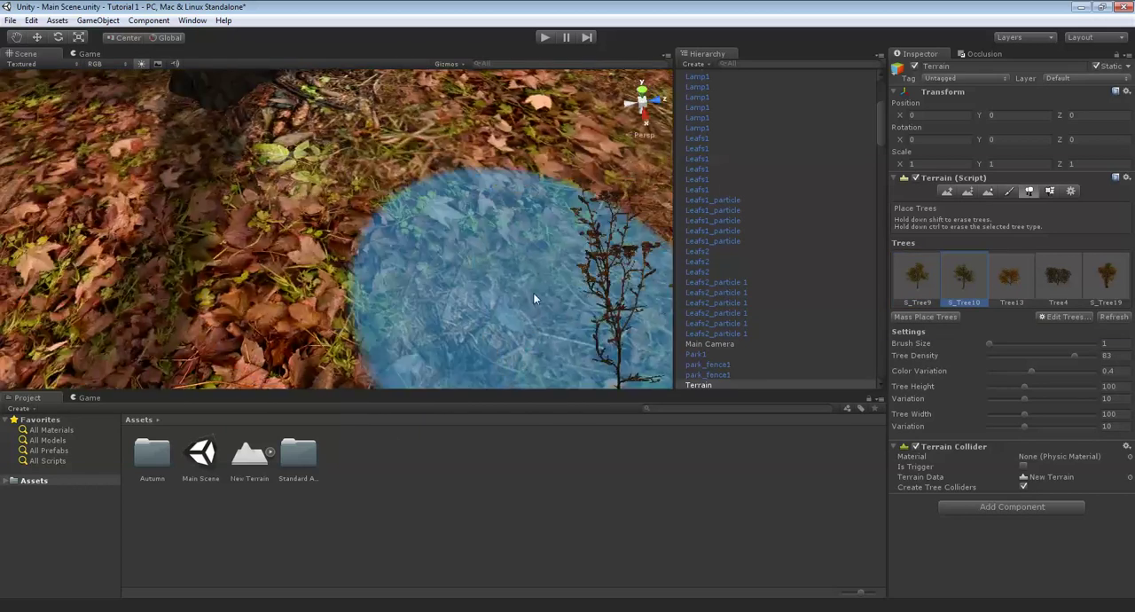
pyautogui.scroll(-6, 535, 296)
pyautogui.moveTo(535, 296); pyautogui.dragTo(560, 168, button='right')
pyautogui.scroll(3, 507, 192)
pyautogui.moveTo(506, 191); pyautogui.dragTo(326, 263, button='right')
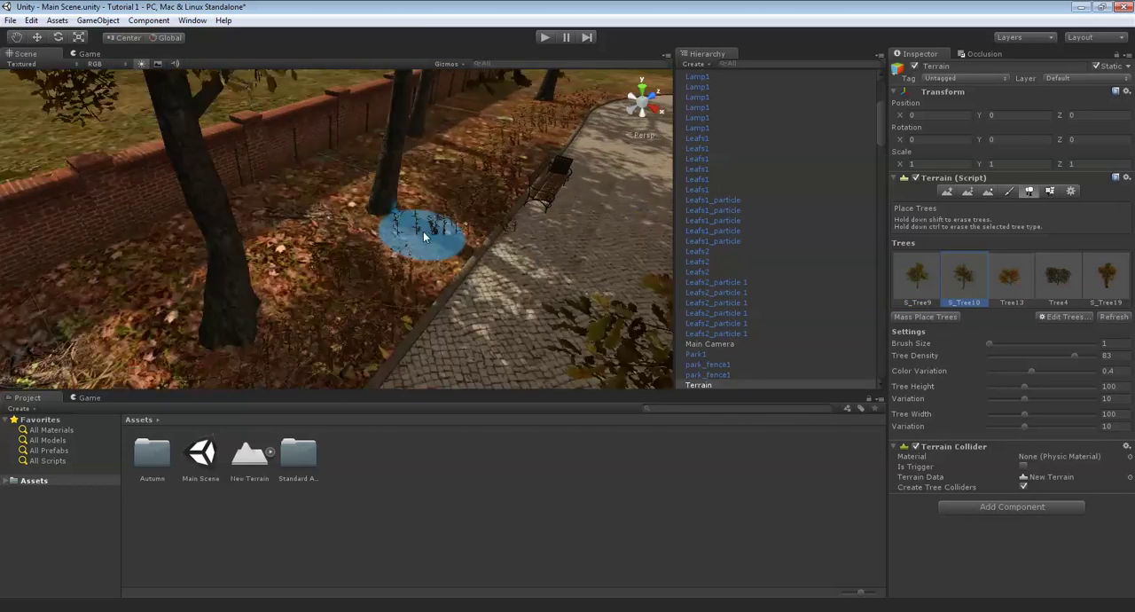
pyautogui.scroll(4, 453, 233)
pyautogui.click(393, 246)
pyautogui.moveTo(392, 246)
pyautogui.mouseDown(button='right')
pyautogui.moveTo(468, 257)
pyautogui.moveTo(471, 299)
pyautogui.moveTo(460, 305)
pyautogui.moveTo(496, 268)
pyautogui.mouseUp(button='right')
pyautogui.click(460, 304)
pyautogui.scroll(-3, 460, 304)
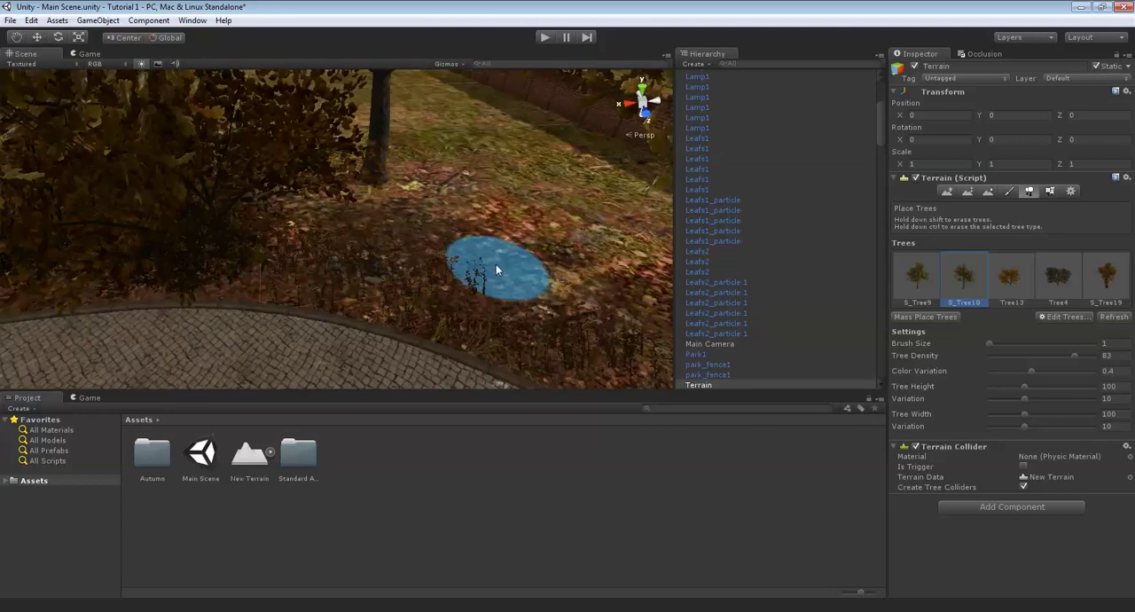
# - Add more S_Tree10 trees on the leafy ground behind the curved curb near the large bush
pyautogui.click(473, 268)
pyautogui.moveTo(426, 261); pyautogui.dragTo(396, 233, button='right')
pyautogui.scroll(-3, 395, 233)
pyautogui.click(468, 250)
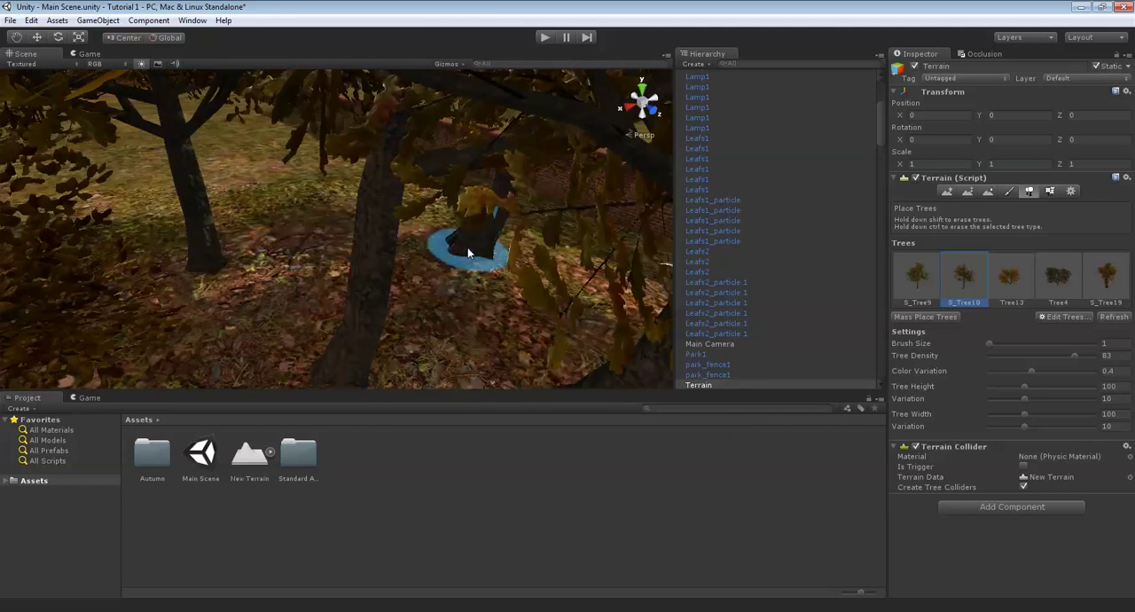
pyautogui.scroll(-2, 473, 249)
# - Select Tree13 and place several of them between the tree trunks along the path's edge
pyautogui.moveTo(475, 248)
pyautogui.mouseDown(button='right')
pyautogui.moveTo(883, 145)
pyautogui.moveTo(1014, 276)
pyautogui.mouseUp(button='right')
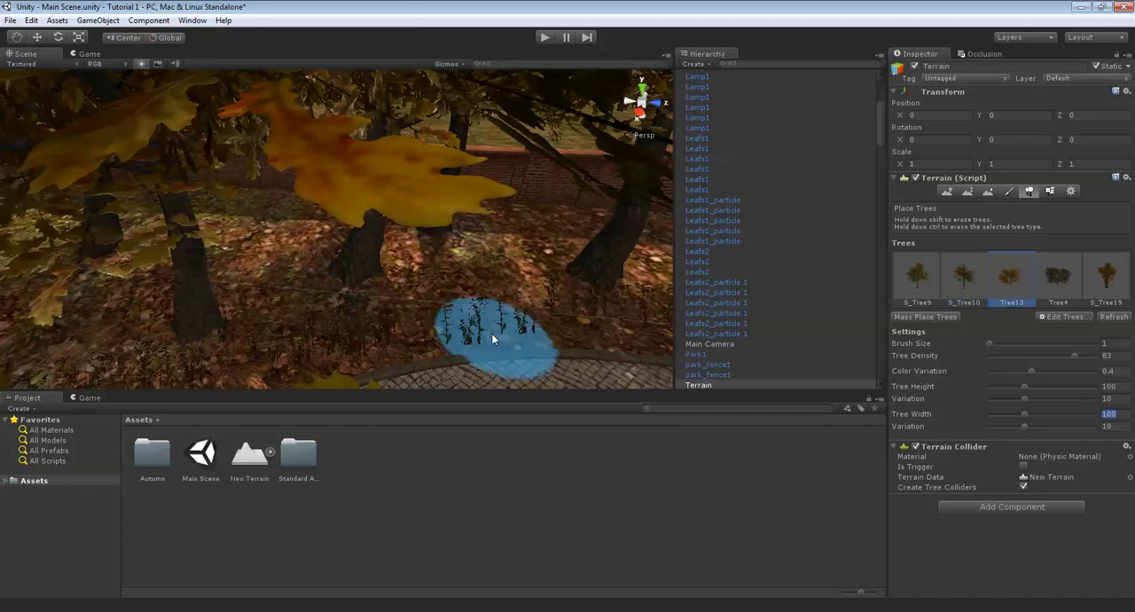
pyautogui.moveTo(491, 332)
pyautogui.mouseDown(button='right')
pyautogui.moveTo(306, 305)
pyautogui.moveTo(351, 277)
pyautogui.moveTo(269, 271)
pyautogui.moveTo(328, 265)
pyautogui.moveTo(421, 297)
pyautogui.moveTo(372, 286)
pyautogui.moveTo(409, 301)
pyautogui.moveTo(390, 332)
pyautogui.moveTo(480, 314)
pyautogui.moveTo(423, 271)
pyautogui.mouseUp(button='right')
pyautogui.click(351, 277)
pyautogui.click(285, 271)
pyautogui.click(381, 278)
pyautogui.click(365, 281)
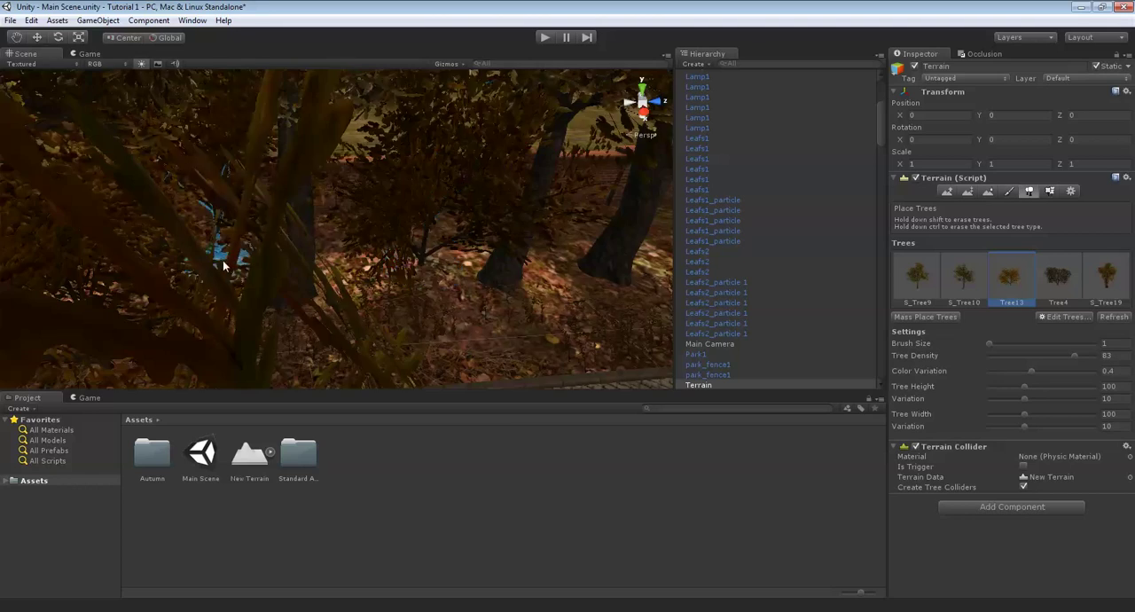
# - Select Tree4 for placing beside the bench and set its tree height and width to 50
pyautogui.moveTo(224, 265)
pyautogui.mouseDown(button='right')
pyautogui.moveTo(362, 286)
pyautogui.moveTo(256, 296)
pyautogui.moveTo(375, 307)
pyautogui.moveTo(486, 282)
pyautogui.moveTo(394, 275)
pyautogui.moveTo(306, 222)
pyautogui.moveTo(532, 224)
pyautogui.moveTo(489, 215)
pyautogui.moveTo(367, 228)
pyautogui.moveTo(354, 216)
pyautogui.moveTo(347, 274)
pyautogui.moveTo(340, 220)
pyautogui.moveTo(533, 180)
pyautogui.moveTo(517, 254)
pyautogui.moveTo(1120, 190)
pyautogui.moveTo(1119, 160)
pyautogui.mouseUp(button='right')
pyautogui.press('w')
pyautogui.click(1050, 294)
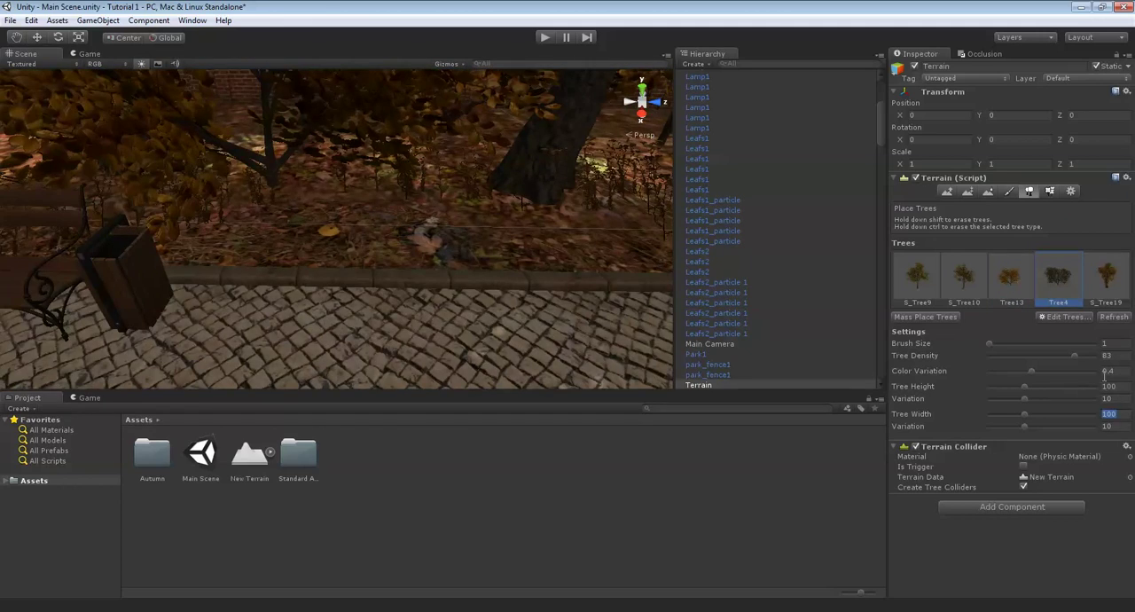
pyautogui.click(1114, 386)
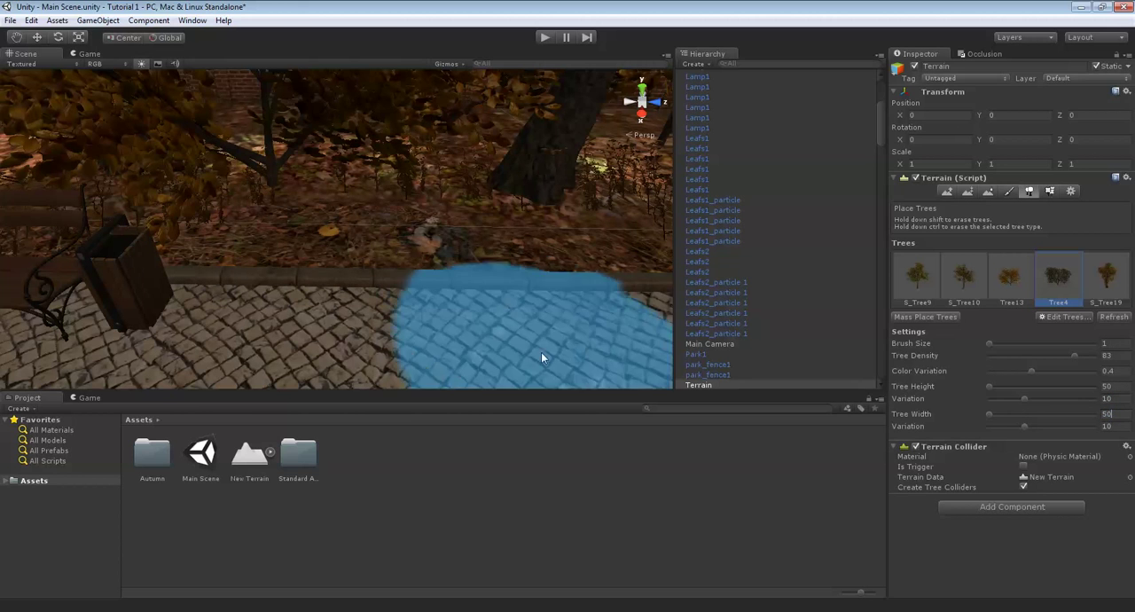
# - Place Tree4 bushes on the leafy ground behind the curb, beside the bench and litter bin
pyautogui.moveTo(456, 195); pyautogui.dragTo(450, 215, button='right')
pyautogui.click(397, 188)
pyautogui.click(305, 195)
pyautogui.moveTo(640, 188); pyautogui.dragTo(387, 196, button='middle')
pyautogui.click(395, 203)
pyautogui.moveTo(608, 210); pyautogui.dragTo(431, 227, button='middle')
pyautogui.moveTo(505, 209); pyautogui.dragTo(256, 165, button='right')
pyautogui.moveTo(541, 212); pyautogui.dragTo(240, 119, button='right')
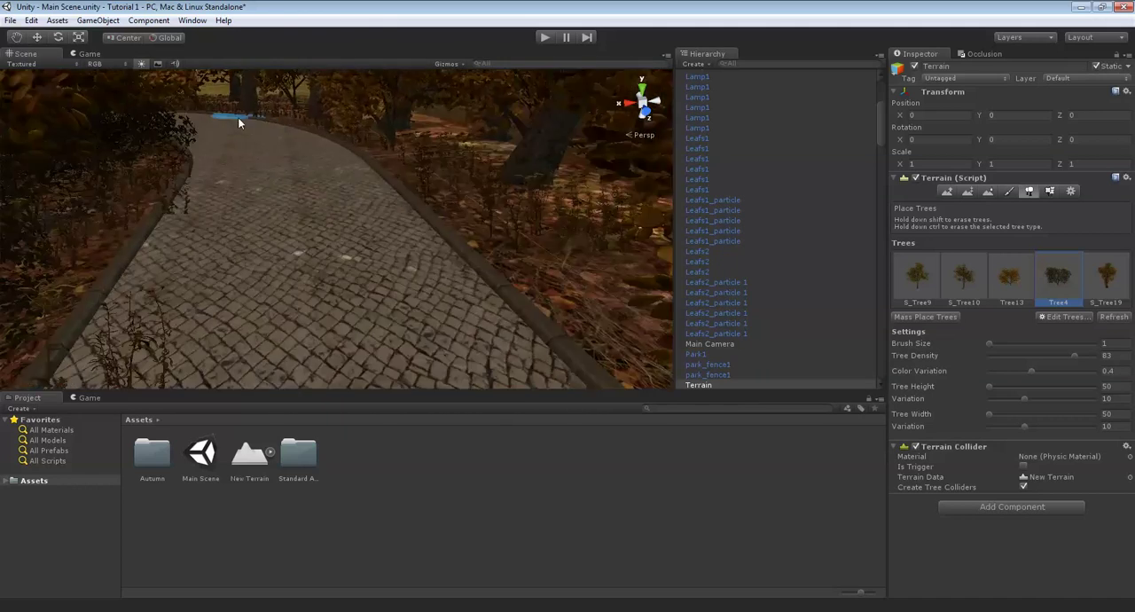
# - Continue placing Tree4 bushes at intervals along the leafy edge of the curving paved path
pyautogui.moveTo(639, 227); pyautogui.dragTo(317, 167, button='right')
pyautogui.moveTo(603, 188)
pyautogui.mouseDown(button='right')
pyautogui.moveTo(460, 175)
pyautogui.moveTo(266, 182)
pyautogui.mouseUp(button='right')
pyautogui.click(335, 143)
pyautogui.click(412, 192)
pyautogui.moveTo(634, 213)
pyautogui.mouseDown(button='right')
pyautogui.moveTo(456, 208)
pyautogui.moveTo(84, 89)
pyautogui.mouseUp(button='right')
pyautogui.click(456, 209)
pyautogui.click(331, 166)
pyautogui.moveTo(603, 231); pyautogui.dragTo(440, 190, button='right')
pyautogui.moveTo(524, 237)
pyautogui.mouseDown(button='right')
pyautogui.moveTo(234, 184)
pyautogui.moveTo(107, 93)
pyautogui.mouseUp(button='right')
pyautogui.moveTo(319, 185)
pyautogui.mouseDown(button='right')
pyautogui.moveTo(514, 256)
pyautogui.moveTo(565, 251)
pyautogui.mouseUp(button='right')
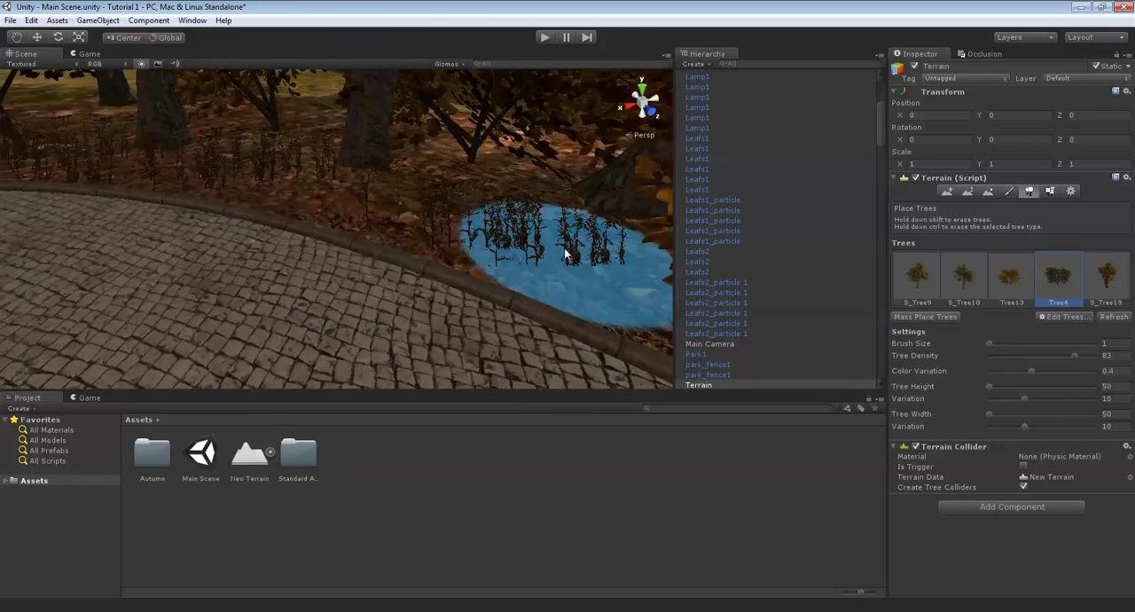
# - Fill the gaps between the tree trunks behind the curved curb with more Tree4 bushes
pyautogui.click(488, 225)
pyautogui.moveTo(489, 225); pyautogui.dragTo(548, 207, button='right')
pyautogui.click(399, 219)
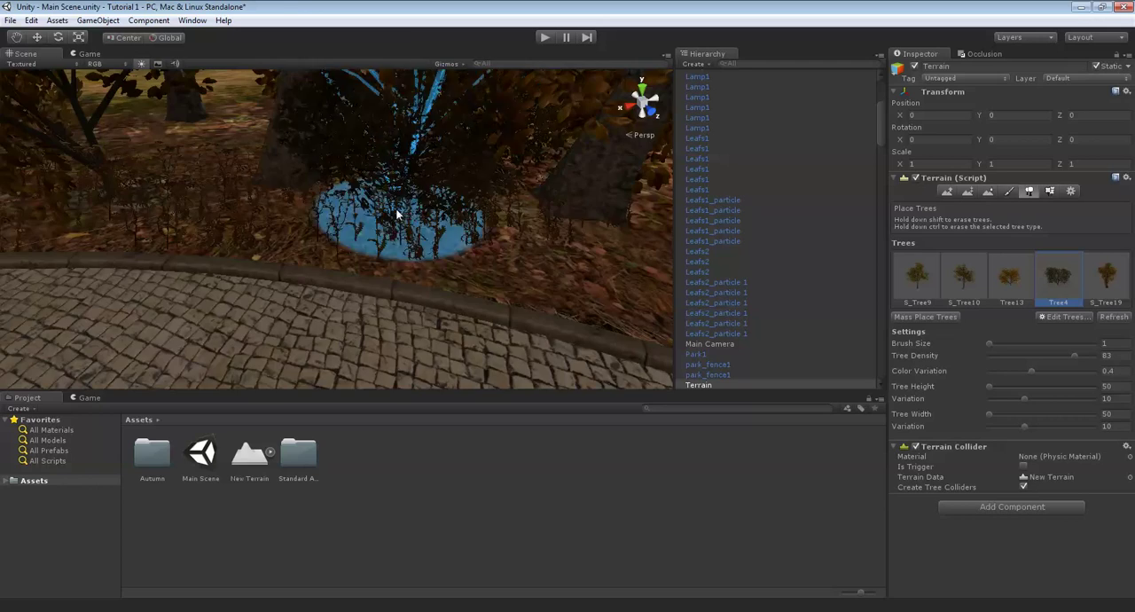
pyautogui.click(555, 258)
pyautogui.moveTo(555, 258); pyautogui.dragTo(517, 228, button='right')
pyautogui.click(517, 228)
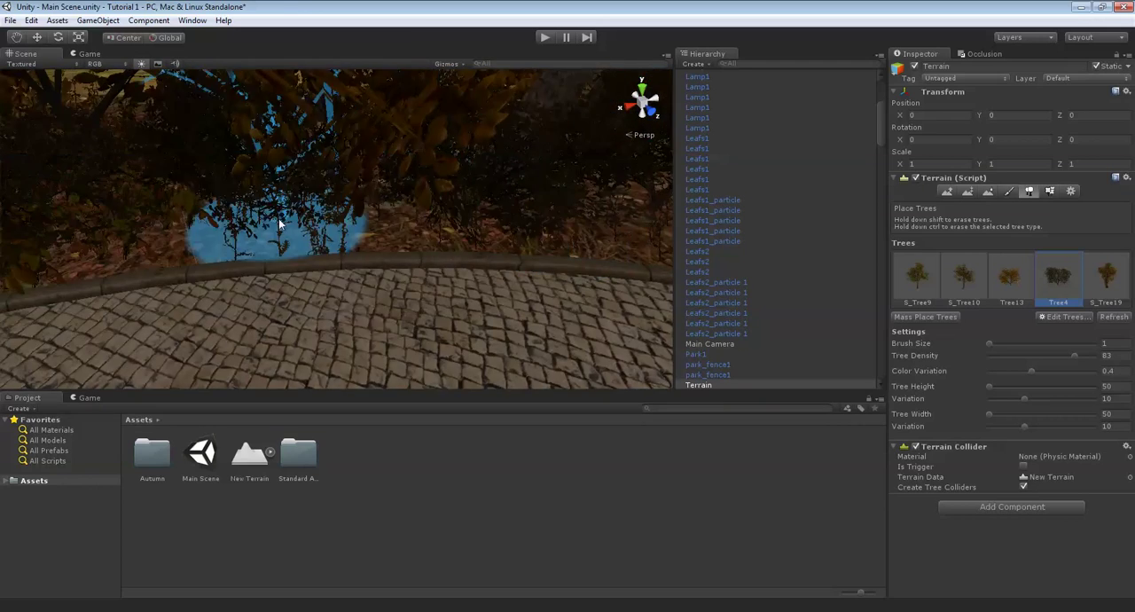
pyautogui.moveTo(283, 297)
pyautogui.mouseDown(button='right')
pyautogui.moveTo(469, 263)
pyautogui.moveTo(320, 180)
pyautogui.moveTo(305, 212)
pyautogui.moveTo(398, 186)
pyautogui.moveTo(631, 192)
pyautogui.moveTo(418, 210)
pyautogui.moveTo(438, 245)
pyautogui.moveTo(417, 235)
pyautogui.mouseUp(button='right')
# - Paint grass3 details with the large solid round brush at size 7, from the brick wall to the path's curb
pyautogui.click(1050, 191)
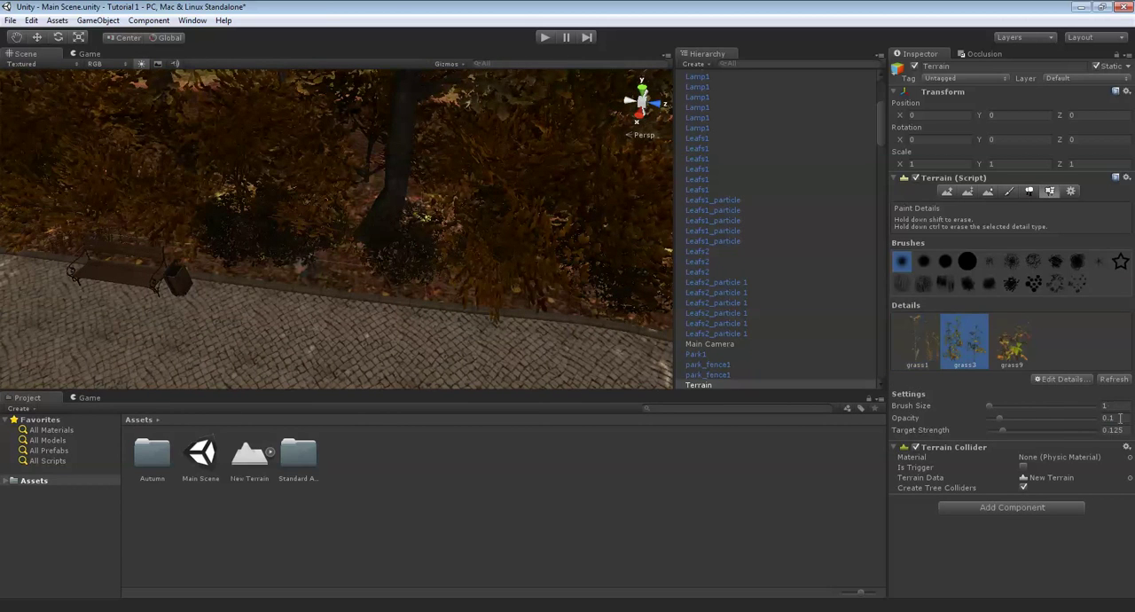
pyautogui.click(969, 260)
pyautogui.moveTo(470, 358)
pyautogui.mouseDown(button='right')
pyautogui.moveTo(527, 299)
pyautogui.moveTo(529, 253)
pyautogui.moveTo(358, 241)
pyautogui.moveTo(337, 230)
pyautogui.moveTo(530, 287)
pyautogui.moveTo(337, 167)
pyautogui.moveTo(411, 265)
pyautogui.moveTo(318, 257)
pyautogui.moveTo(398, 262)
pyautogui.mouseUp(button='right')
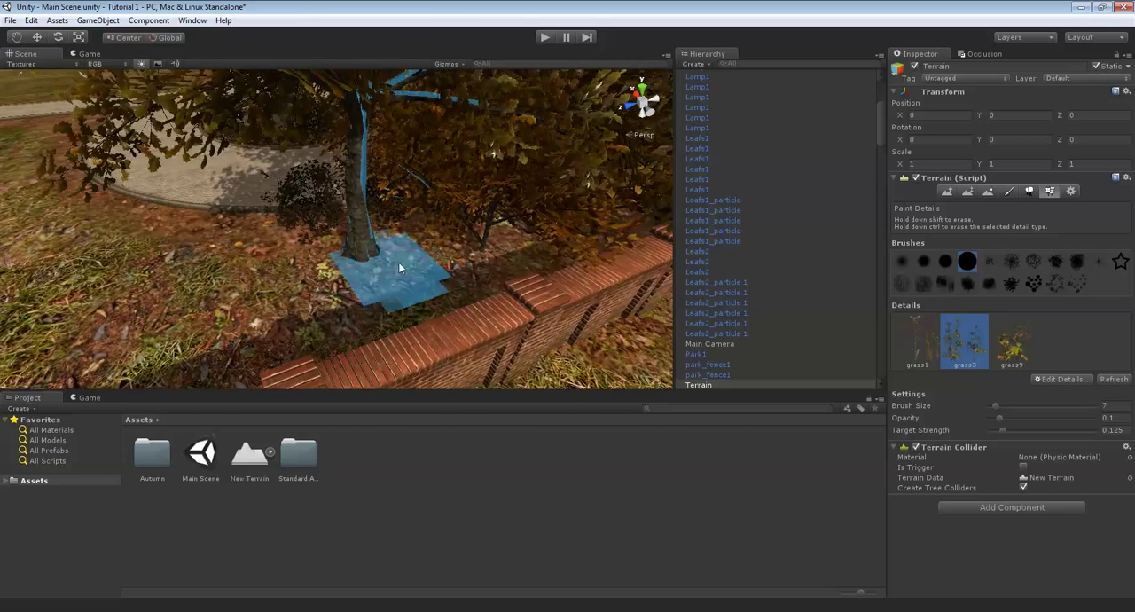
pyautogui.moveTo(487, 255); pyautogui.dragTo(423, 267, button='right')
pyautogui.moveTo(513, 249)
pyautogui.mouseDown(button='right')
pyautogui.moveTo(405, 248)
pyautogui.moveTo(539, 264)
pyautogui.moveTo(362, 280)
pyautogui.moveTo(311, 262)
pyautogui.moveTo(266, 296)
pyautogui.moveTo(305, 286)
pyautogui.mouseUp(button='right')
pyautogui.moveTo(358, 239)
pyautogui.mouseDown(button='right')
pyautogui.moveTo(316, 261)
pyautogui.moveTo(470, 260)
pyautogui.moveTo(443, 252)
pyautogui.moveTo(525, 295)
pyautogui.moveTo(262, 217)
pyautogui.moveTo(431, 329)
pyautogui.moveTo(367, 330)
pyautogui.moveTo(416, 267)
pyautogui.moveTo(286, 184)
pyautogui.mouseUp(button='right')
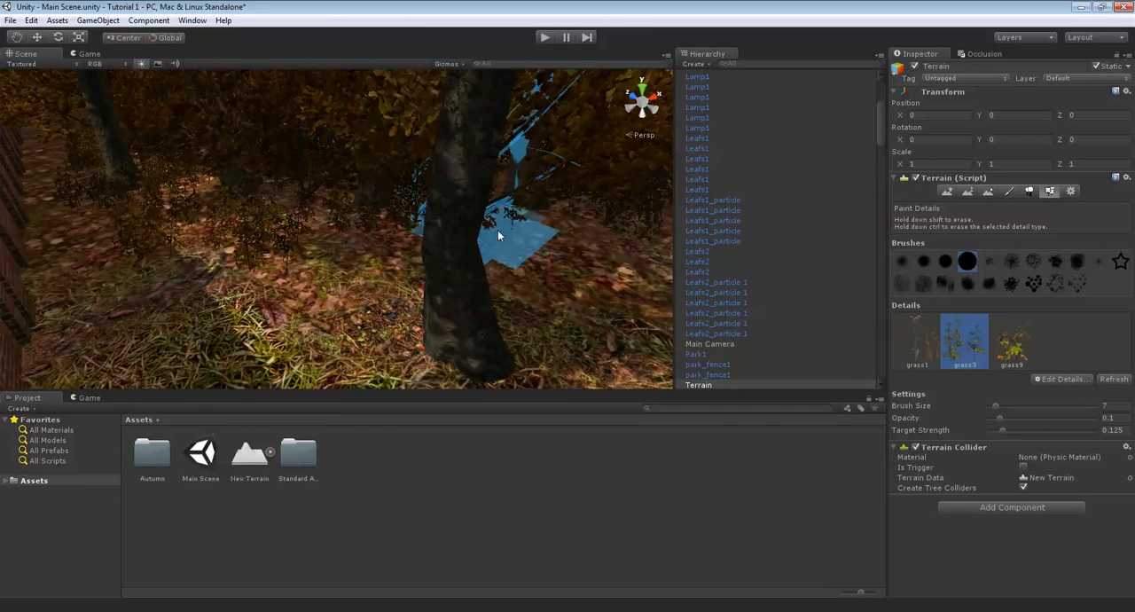
pyautogui.moveTo(497, 230)
pyautogui.mouseDown(button='right')
pyautogui.moveTo(548, 315)
pyautogui.moveTo(475, 261)
pyautogui.moveTo(551, 262)
pyautogui.moveTo(524, 240)
pyautogui.moveTo(545, 278)
pyautogui.moveTo(484, 281)
pyautogui.moveTo(342, 192)
pyautogui.moveTo(380, 173)
pyautogui.moveTo(394, 220)
pyautogui.mouseUp(button='right')
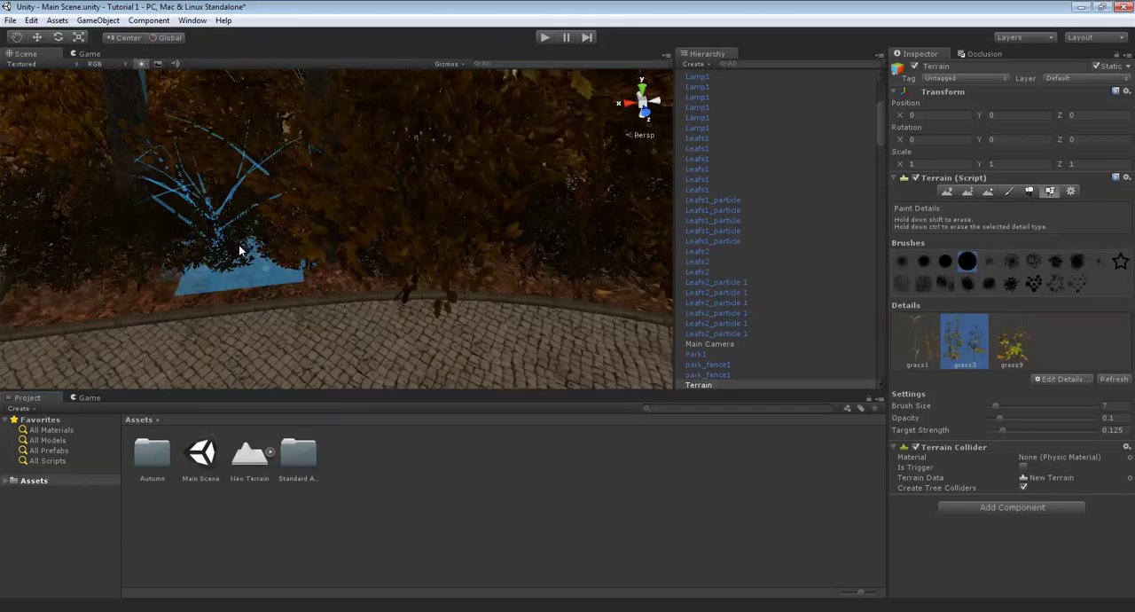
pyautogui.moveTo(235, 265); pyautogui.dragTo(326, 252, button='right')
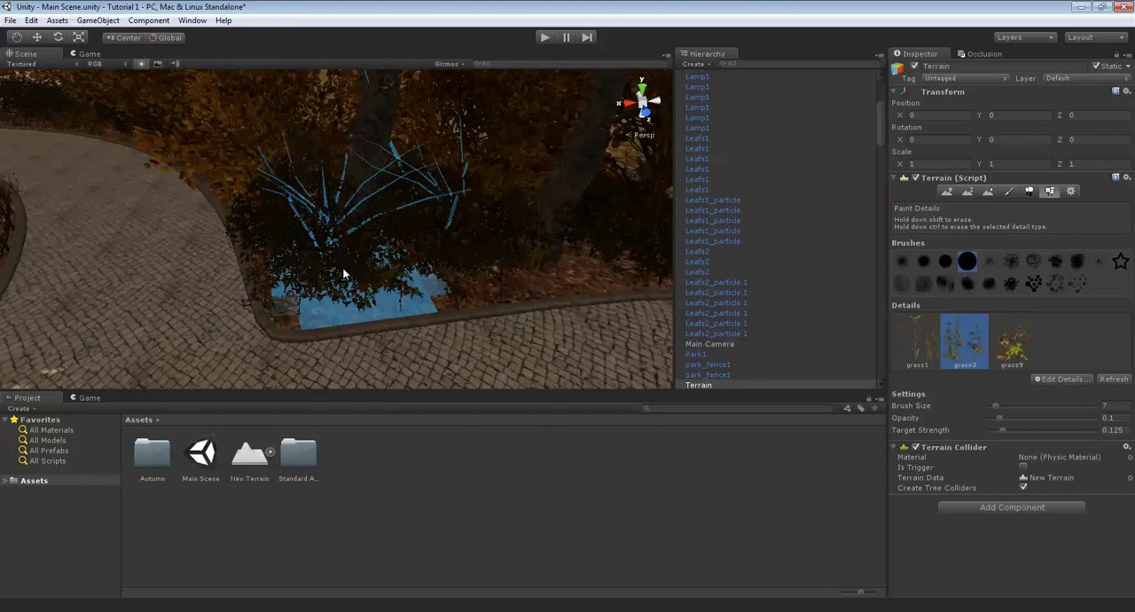
# - Select grass9 and paint it among the bushes in the leafy strip behind the path's curb
pyautogui.click(1006, 348)
pyautogui.moveTo(335, 192); pyautogui.dragTo(249, 235, button='right')
pyautogui.moveTo(385, 230)
pyautogui.mouseDown(button='right')
pyautogui.moveTo(424, 252)
pyautogui.moveTo(452, 248)
pyautogui.mouseUp(button='right')
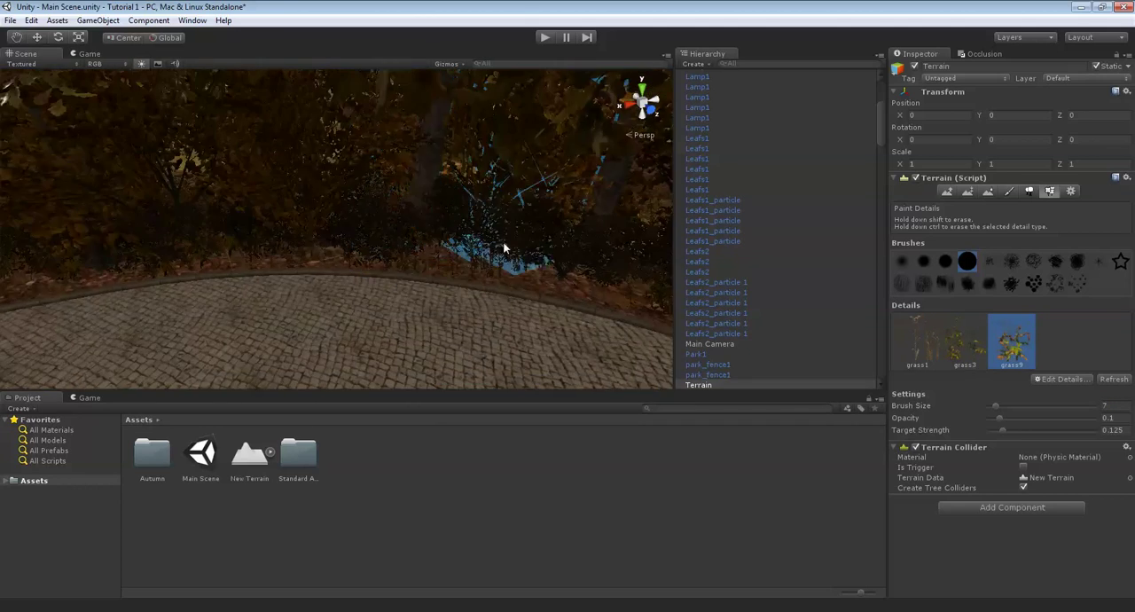
pyautogui.moveTo(532, 251)
pyautogui.mouseDown(button='right')
pyautogui.moveTo(560, 216)
pyautogui.moveTo(316, 232)
pyautogui.mouseUp(button='right')
pyautogui.moveTo(492, 248); pyautogui.dragTo(471, 251, button='right')
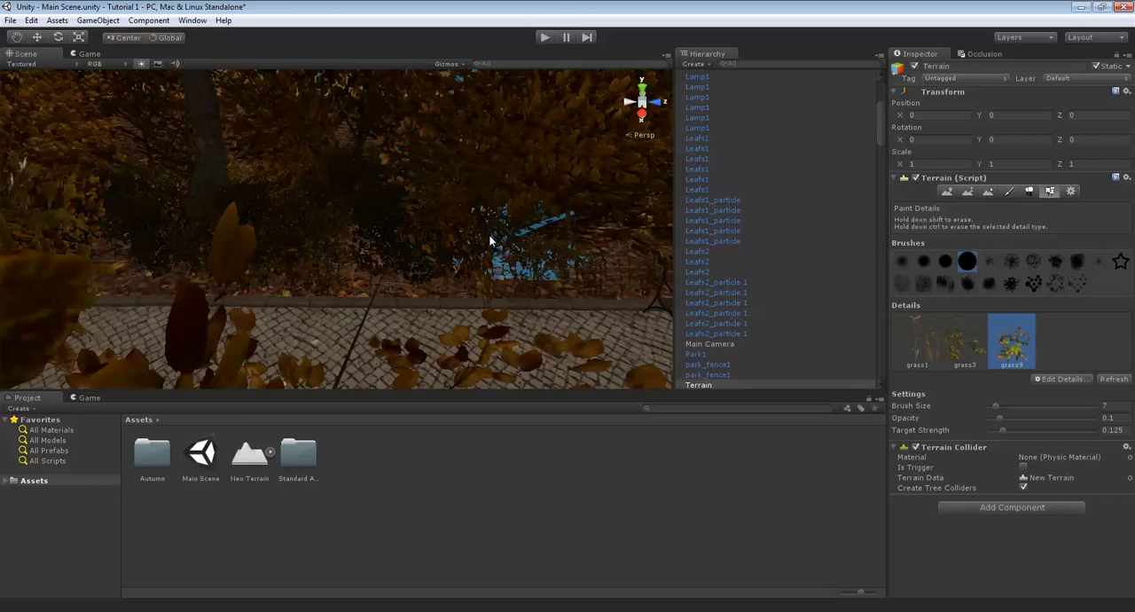
pyautogui.moveTo(575, 251); pyautogui.dragTo(310, 234, button='middle')
pyautogui.moveTo(497, 241); pyautogui.dragTo(436, 243, button='middle')
pyautogui.moveTo(550, 246); pyautogui.dragTo(355, 248, button='middle')
pyautogui.moveTo(506, 246); pyautogui.dragTo(381, 247, button='middle')
pyautogui.moveTo(625, 252); pyautogui.dragTo(425, 314, button='right')
# - Examine the planted area and the whole park layout from above, from the fountain to the path with the bench
pyautogui.scroll(5, 355, 305)
pyautogui.scroll(-15, 425, 314)
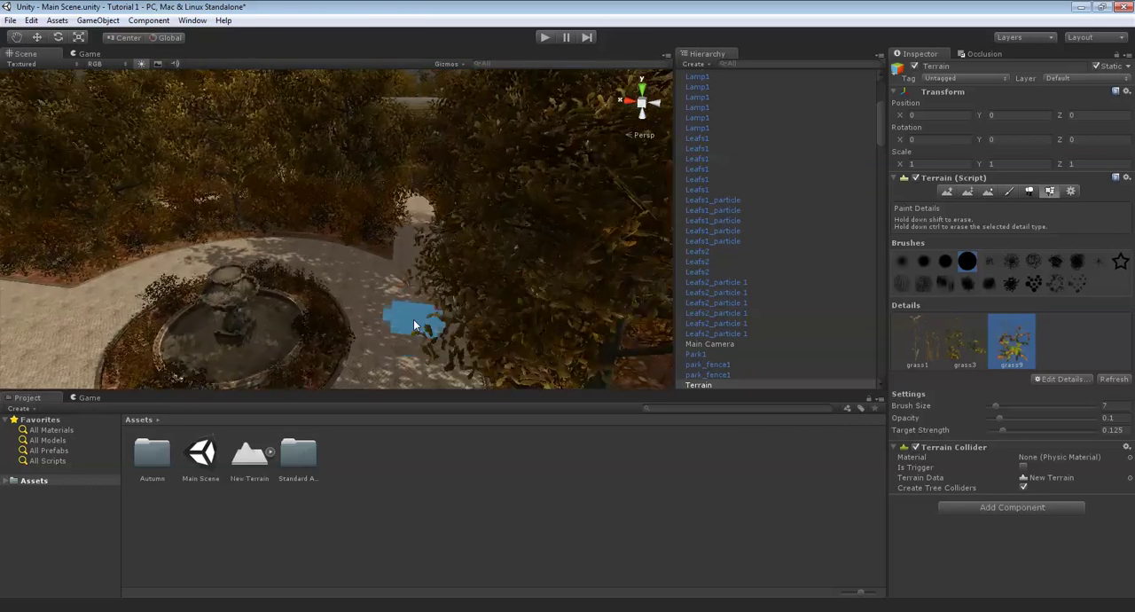
pyautogui.scroll(-4, 428, 311)
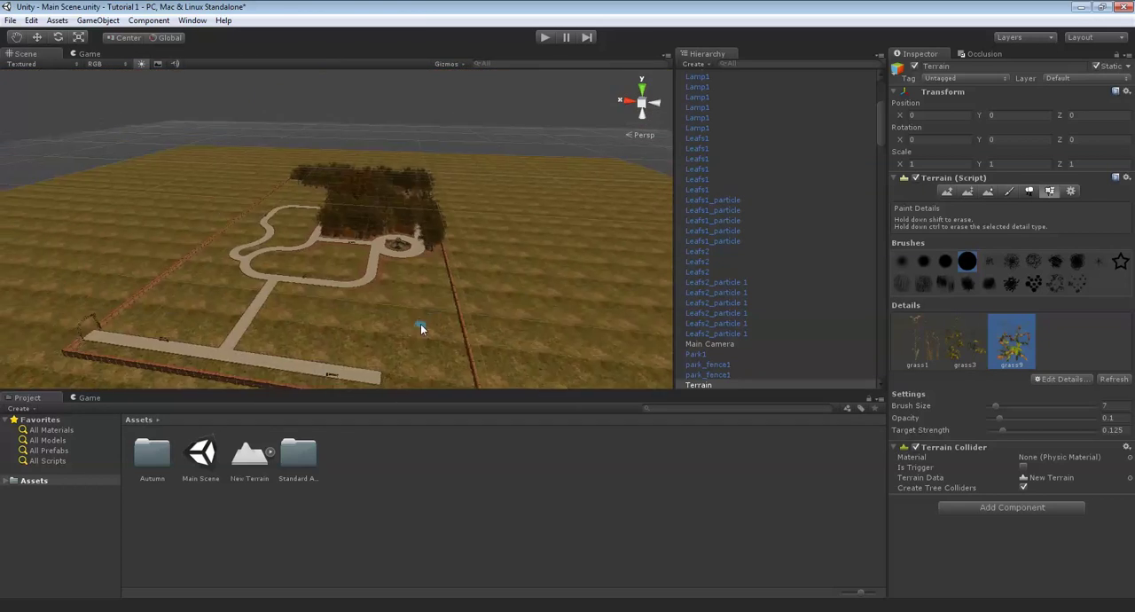
pyautogui.moveTo(396, 318); pyautogui.dragTo(423, 327, button='middle')
pyautogui.moveTo(331, 330); pyautogui.dragTo(275, 342, button='middle')
pyautogui.scroll(3, 395, 348)
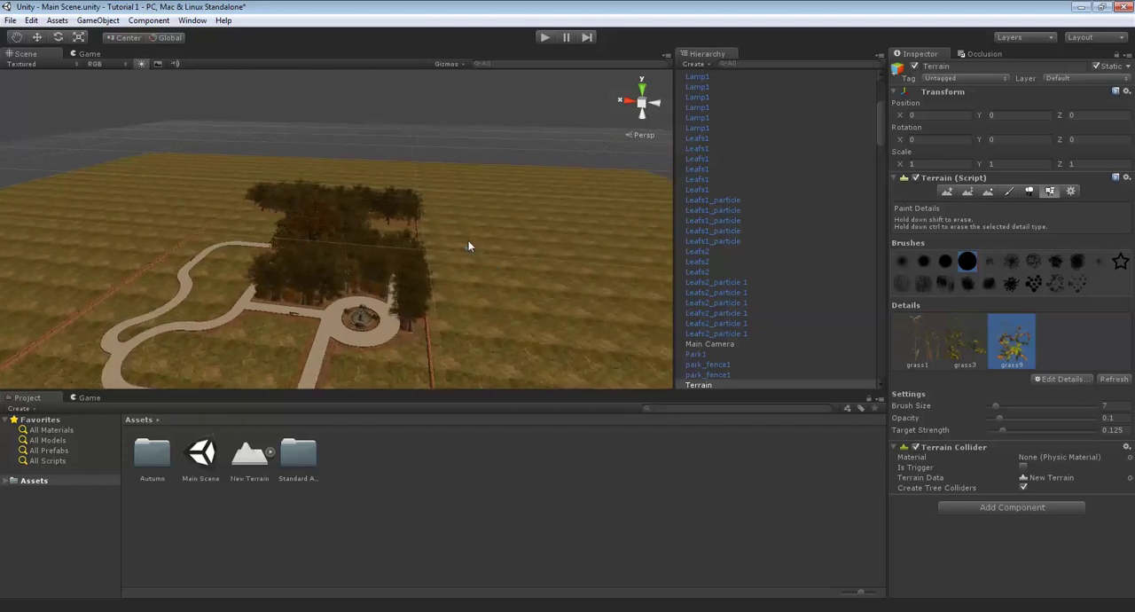
pyautogui.moveTo(468, 241); pyautogui.dragTo(929, 348, button='right')
pyautogui.scroll(10, 487, 271)
pyautogui.scroll(8, 537, 258)
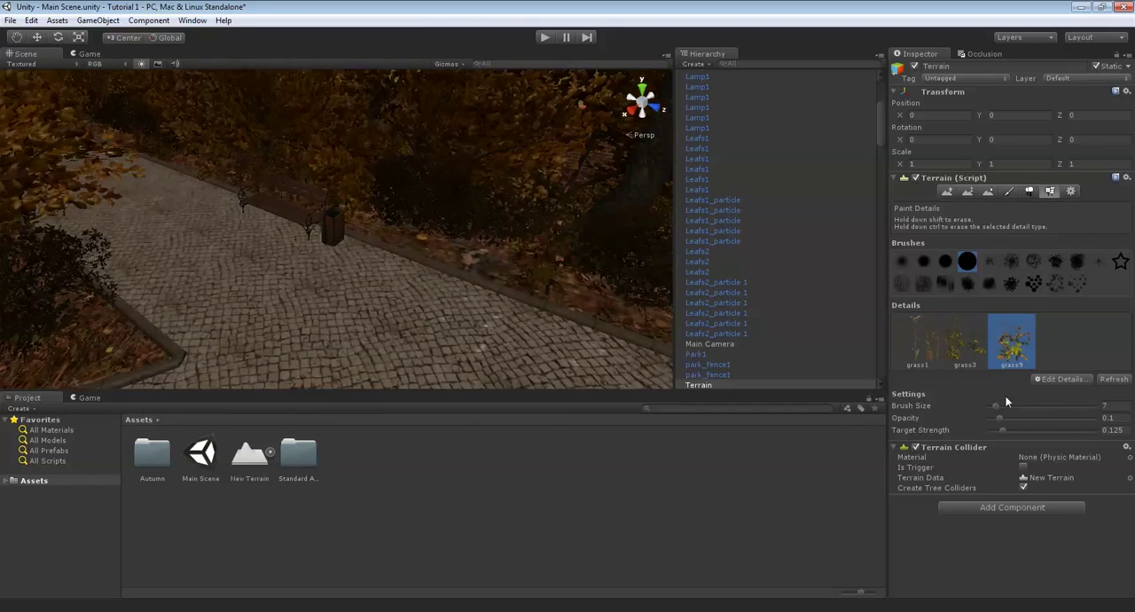
# - Set the detail brush size to 2 and paint grass9 close to the curb behind the bench
pyautogui.moveTo(1117, 406); pyautogui.dragTo(1048, 400)
pyautogui.write('2')
pyautogui.moveTo(443, 306); pyautogui.dragTo(585, 311, button='right')
pyautogui.moveTo(358, 258); pyautogui.dragTo(382, 243, button='middle')
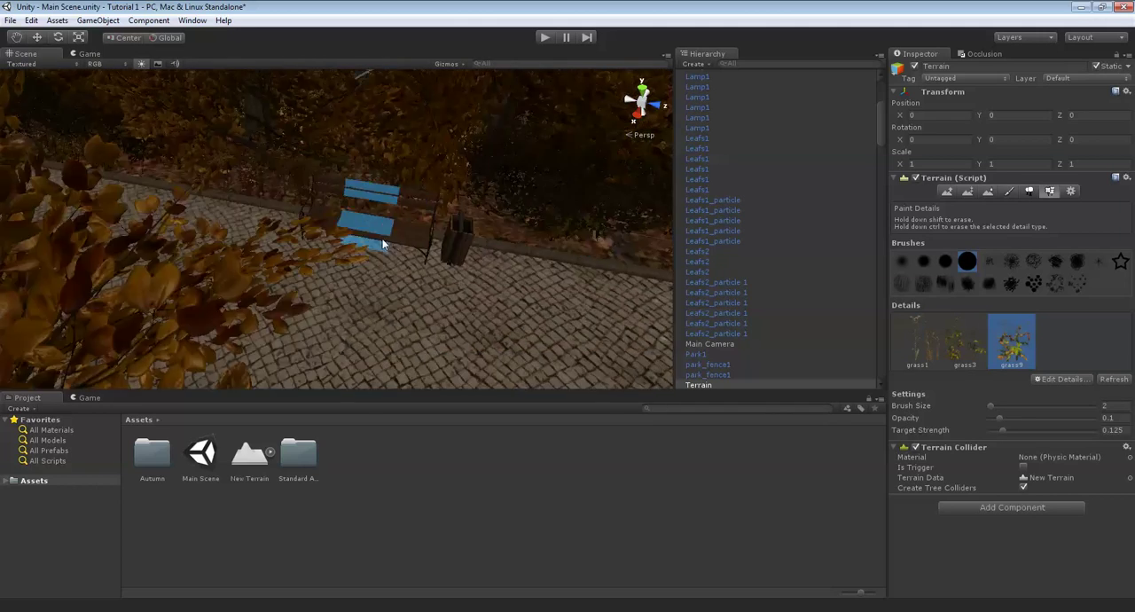
pyautogui.moveTo(297, 200); pyautogui.dragTo(375, 258, button='middle')
pyautogui.scroll(3, 375, 257)
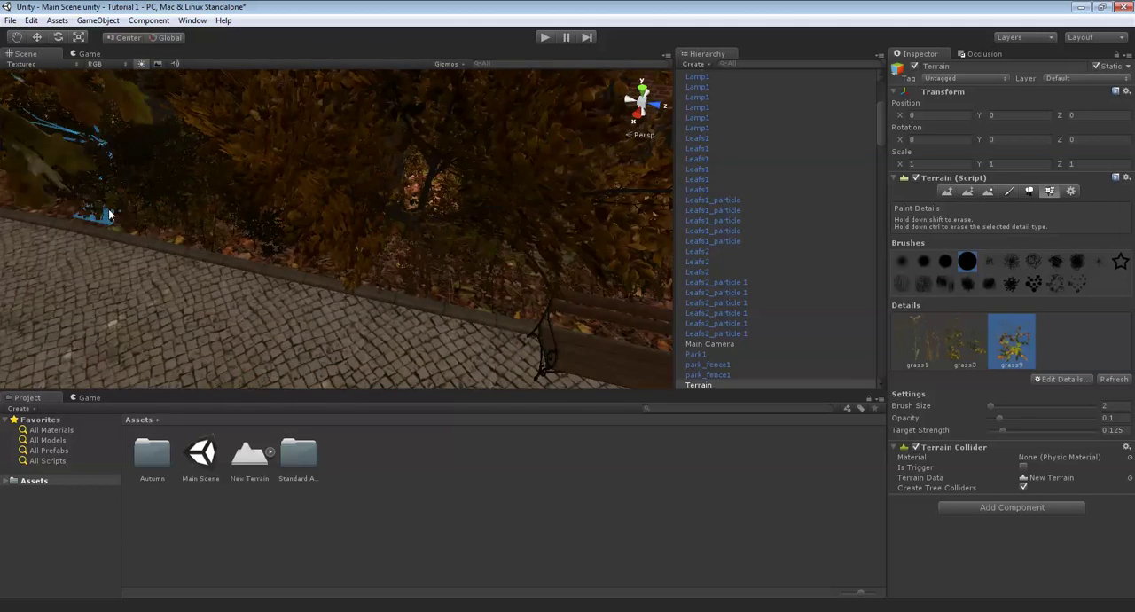
pyautogui.moveTo(109, 215)
pyautogui.mouseDown(button='right')
pyautogui.moveTo(415, 263)
pyautogui.moveTo(490, 244)
pyautogui.mouseUp(button='right')
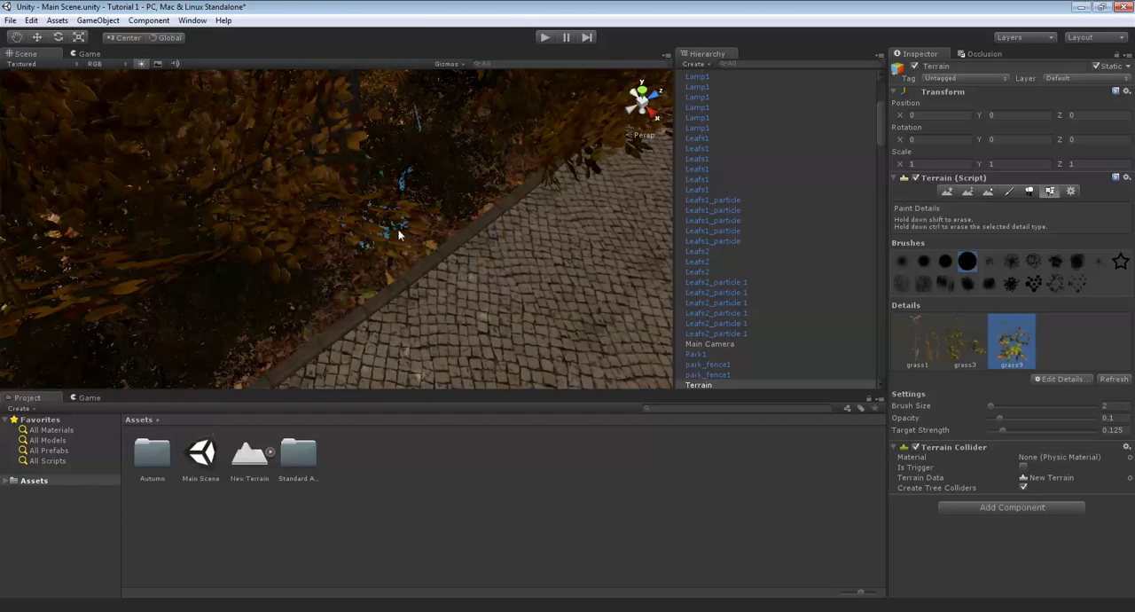
# - Paint more grass9 in the narrow leafy strip between the bushes and the curb farther along the path
pyautogui.moveTo(423, 239); pyautogui.dragTo(434, 160, button='middle')
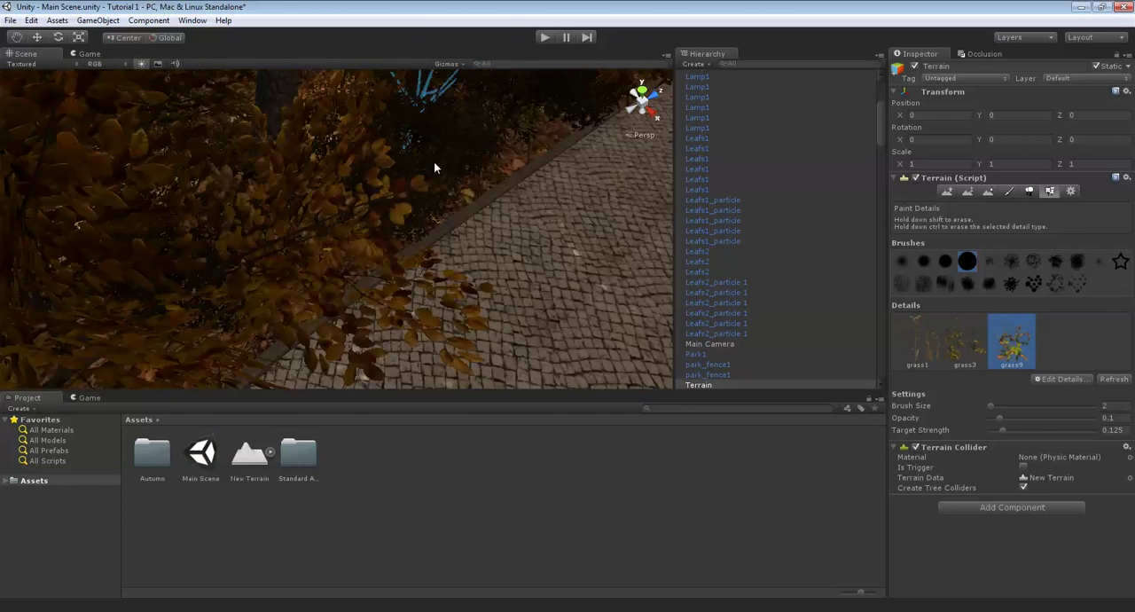
pyautogui.moveTo(434, 161); pyautogui.dragTo(431, 174, button='right')
pyautogui.moveTo(432, 176); pyautogui.dragTo(424, 194, button='middle')
pyautogui.scroll(2, 424, 195)
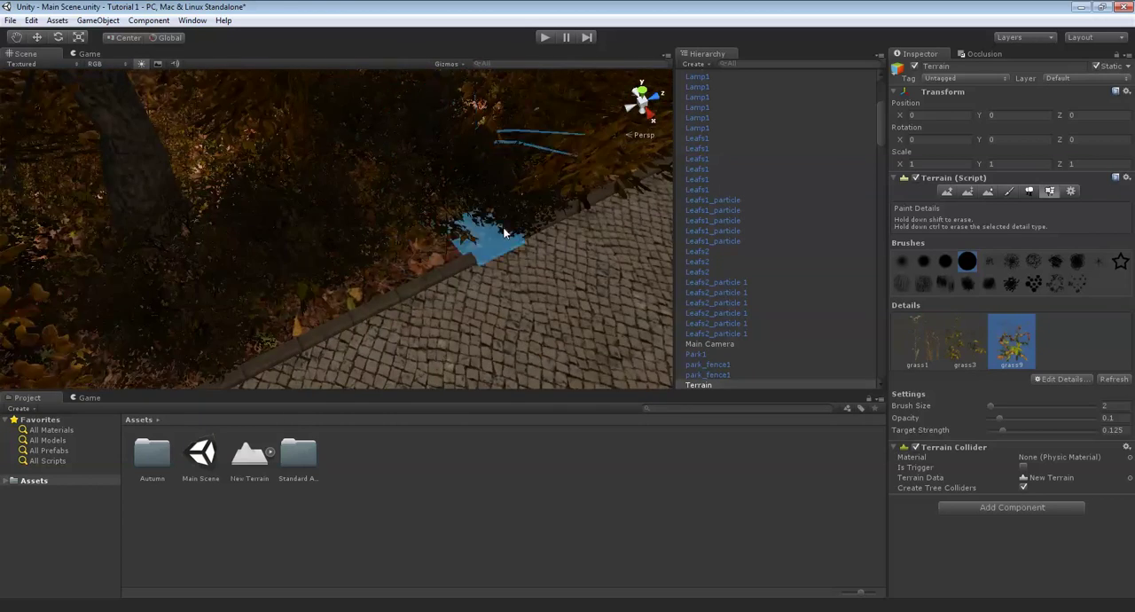
pyautogui.moveTo(504, 232)
pyautogui.mouseDown(button='right')
pyautogui.moveTo(537, 339)
pyautogui.moveTo(404, 330)
pyautogui.moveTo(304, 306)
pyautogui.moveTo(373, 245)
pyautogui.moveTo(562, 223)
pyautogui.moveTo(543, 239)
pyautogui.moveTo(379, 258)
pyautogui.moveTo(333, 327)
pyautogui.mouseUp(button='right')
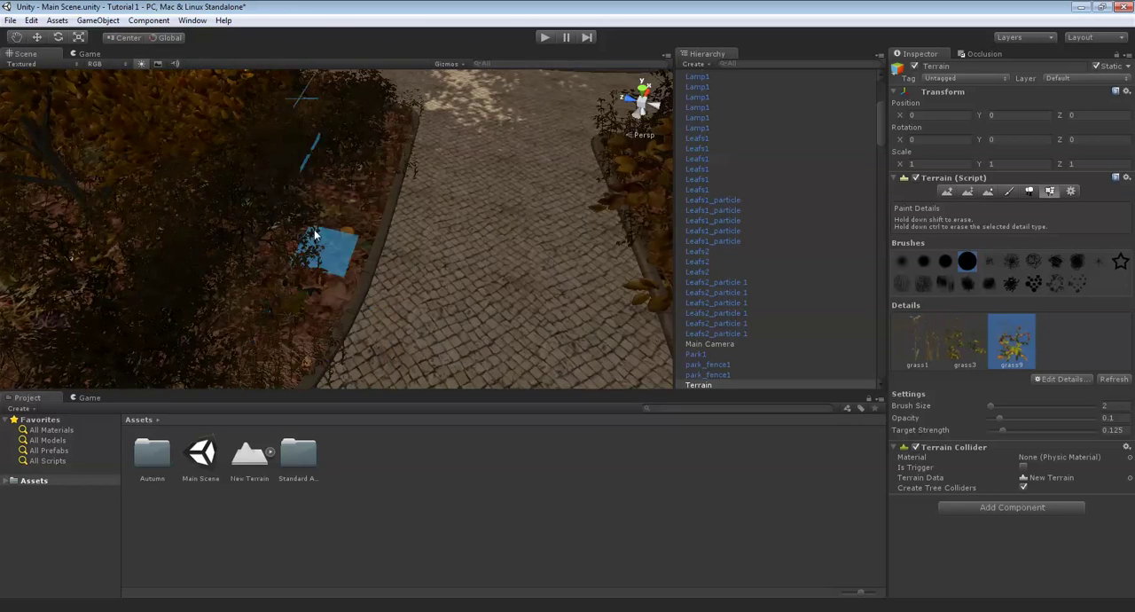
pyautogui.moveTo(314, 234)
pyautogui.mouseDown(button='right')
pyautogui.moveTo(412, 244)
pyautogui.moveTo(430, 257)
pyautogui.moveTo(421, 271)
pyautogui.moveTo(303, 264)
pyautogui.moveTo(564, 347)
pyautogui.mouseUp(button='right')
# - Examine the fountain plaza and the planted trees and bushes around it, both up close and from above
pyautogui.scroll(10, 421, 270)
pyautogui.scroll(-10, 511, 344)
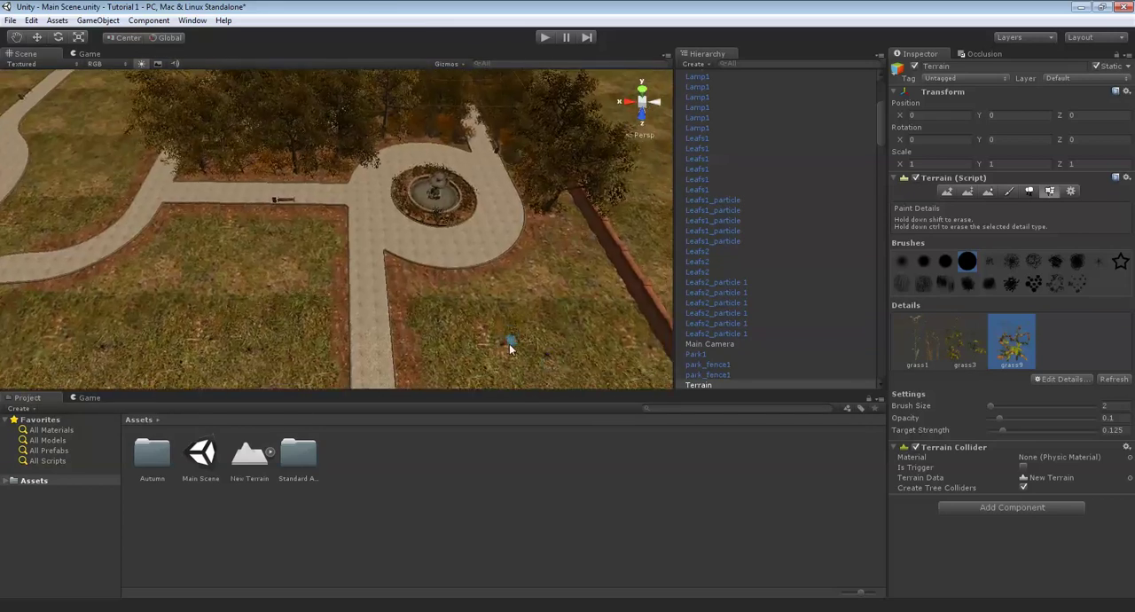
pyautogui.scroll(6, 515, 337)
pyautogui.moveTo(603, 327); pyautogui.dragTo(517, 312, button='middle')
pyautogui.moveTo(517, 313); pyautogui.dragTo(425, 272, button='right')
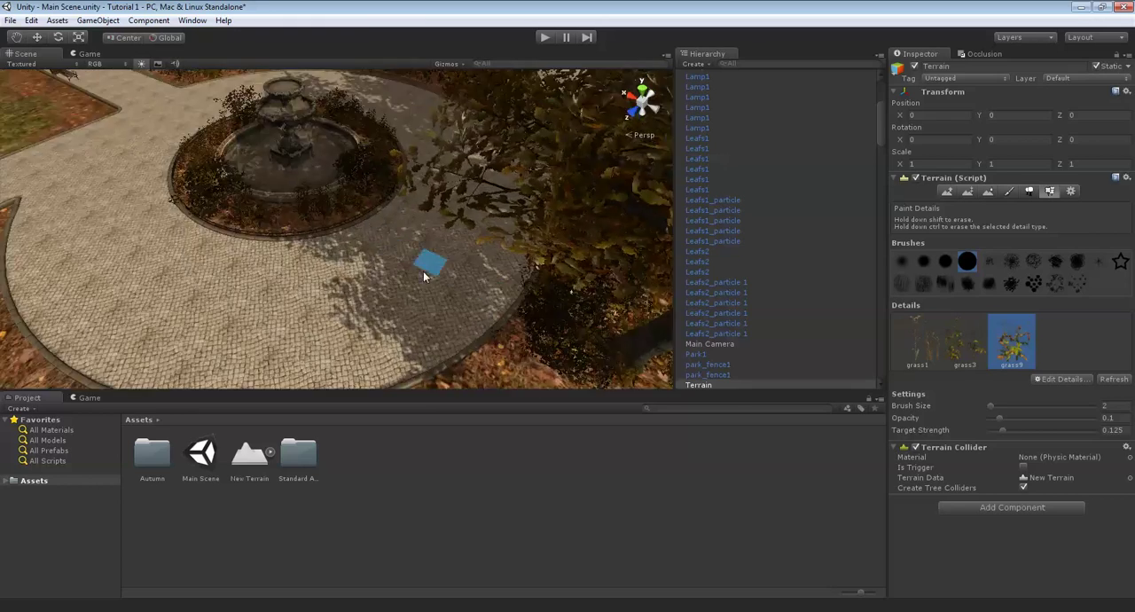
pyautogui.scroll(5, 459, 250)
pyautogui.scroll(-8, 456, 247)
pyautogui.scroll(3, 448, 257)
pyautogui.scroll(8, 452, 252)
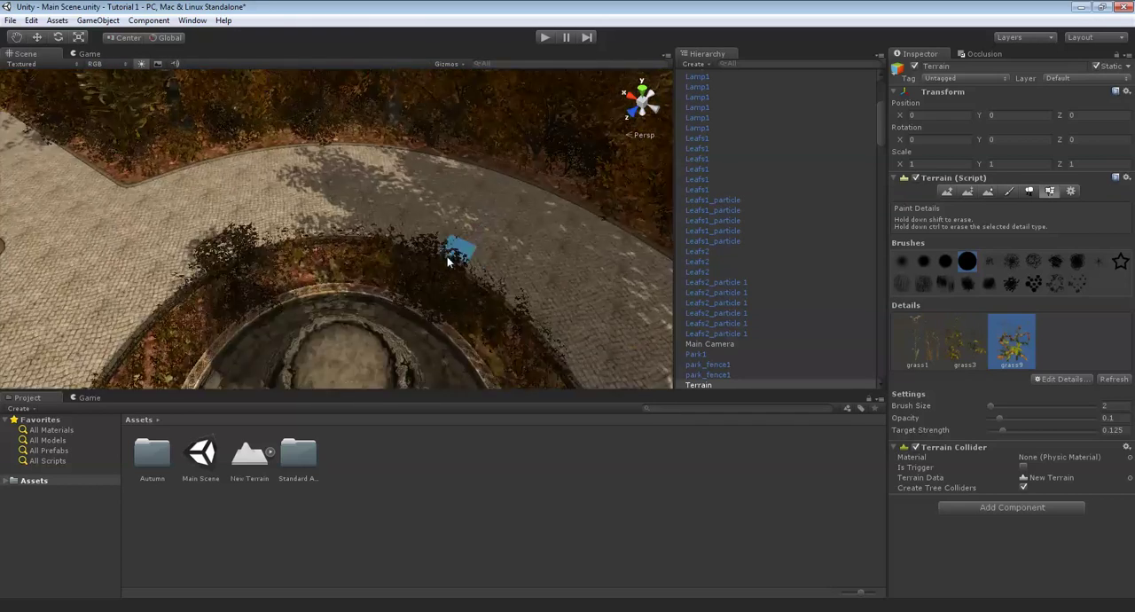
pyautogui.scroll(-5, 475, 229)
pyautogui.scroll(-5, 466, 242)
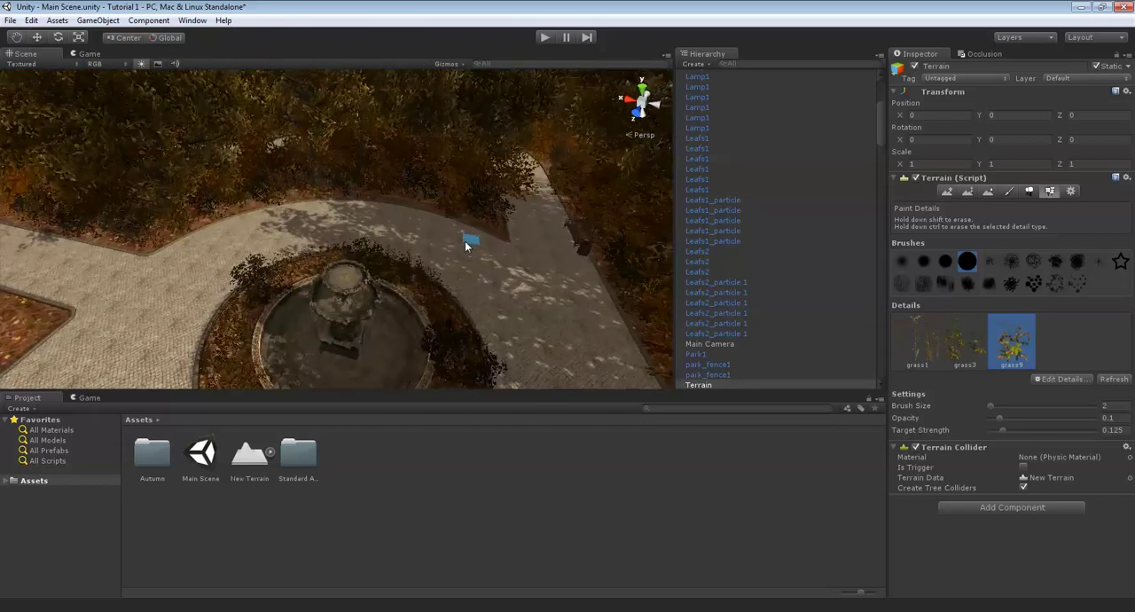
pyautogui.moveTo(554, 301); pyautogui.dragTo(464, 242, button='middle')
pyautogui.scroll(8, 463, 242)
pyautogui.scroll(-6, 440, 234)
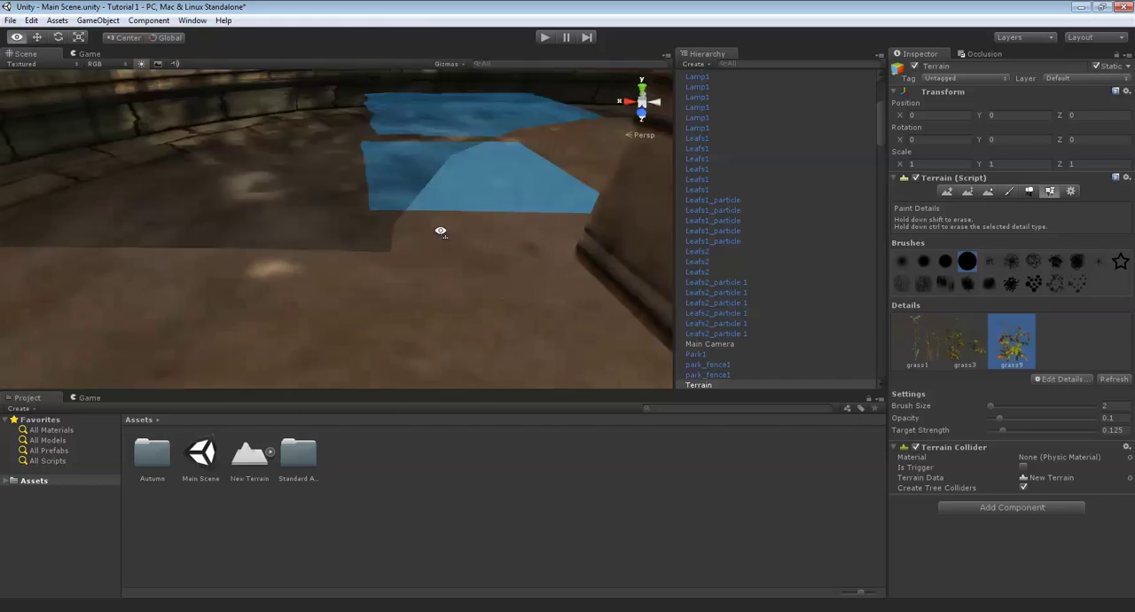
pyautogui.scroll(5, 435, 236)
pyautogui.scroll(-5, 431, 240)
pyautogui.scroll(8, 431, 242)
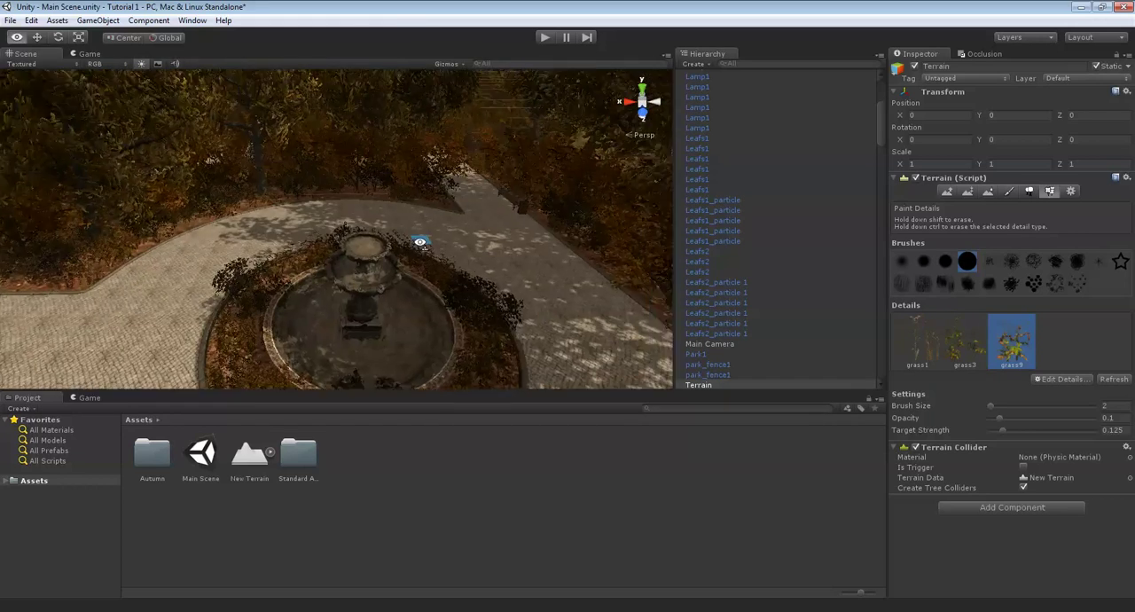
pyautogui.scroll(3, 431, 242)
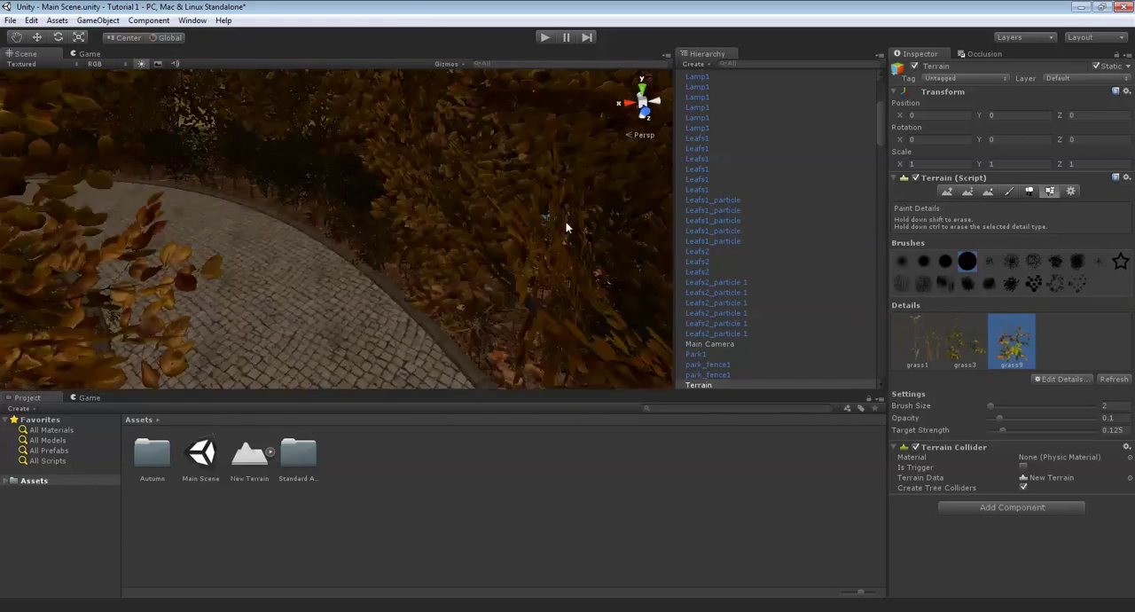
# - Examine the fenced path, the wooded area by the brick wall and the lawns still without trees
pyautogui.moveTo(565, 225); pyautogui.dragTo(365, 252, button='right')
pyautogui.scroll(5, 365, 251)
pyautogui.scroll(3, 394, 212)
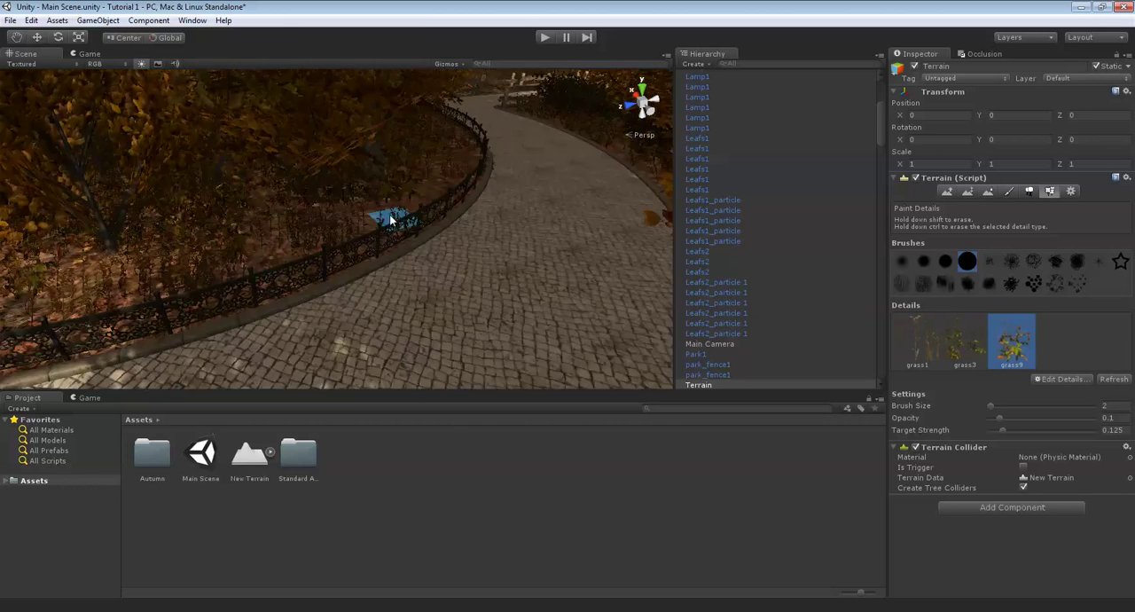
pyautogui.moveTo(444, 213); pyautogui.dragTo(316, 214, button='right')
pyautogui.scroll(-9, 314, 213)
pyautogui.scroll(10, 314, 215)
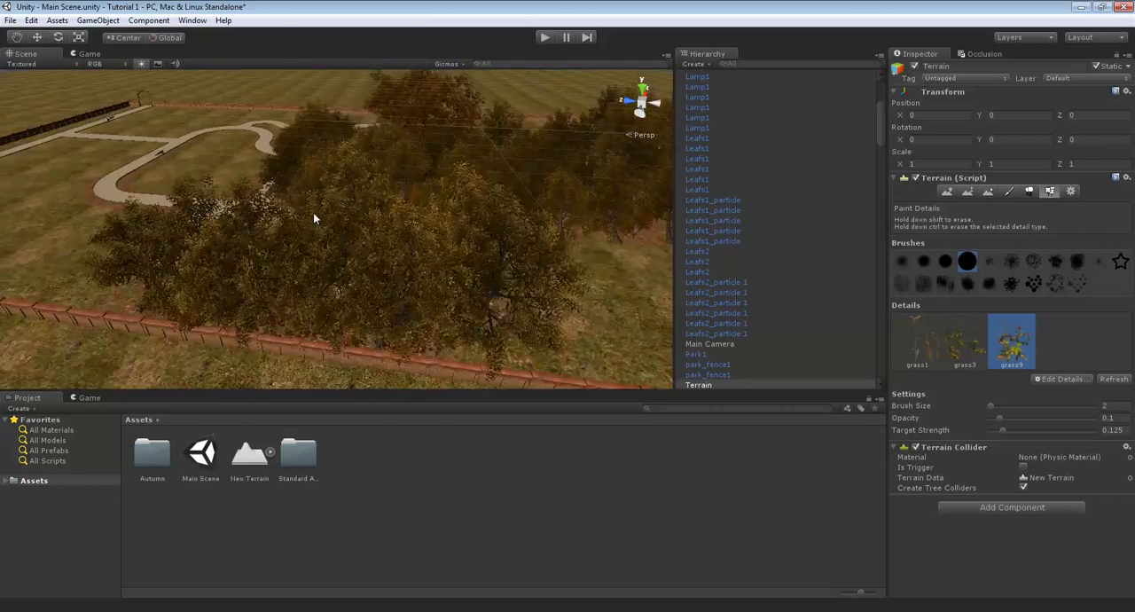
pyautogui.scroll(-8, 333, 252)
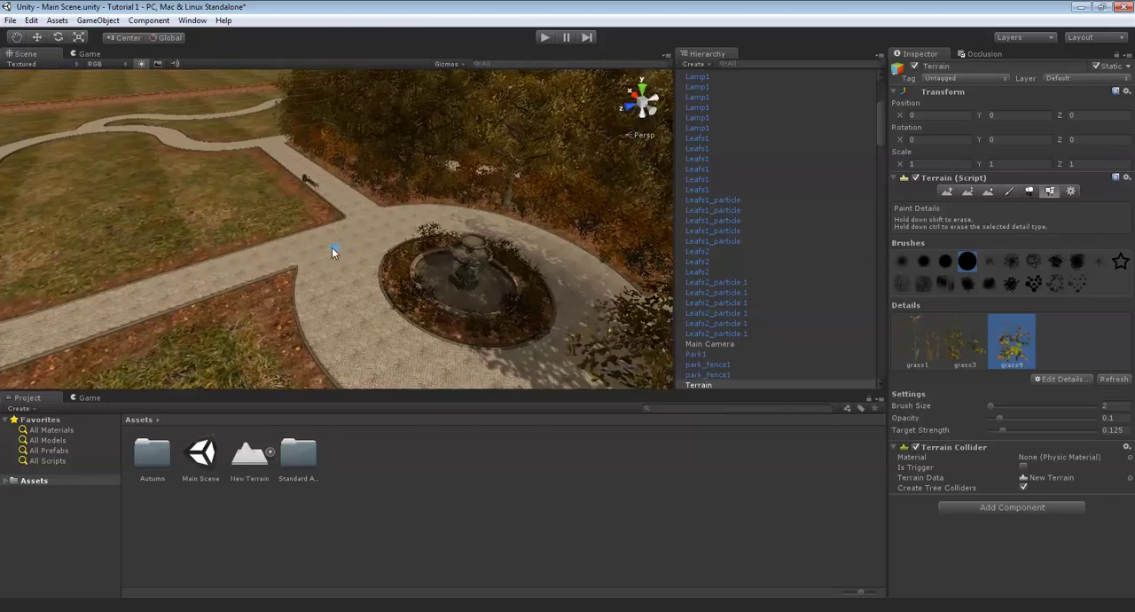
pyautogui.scroll(8, 332, 253)
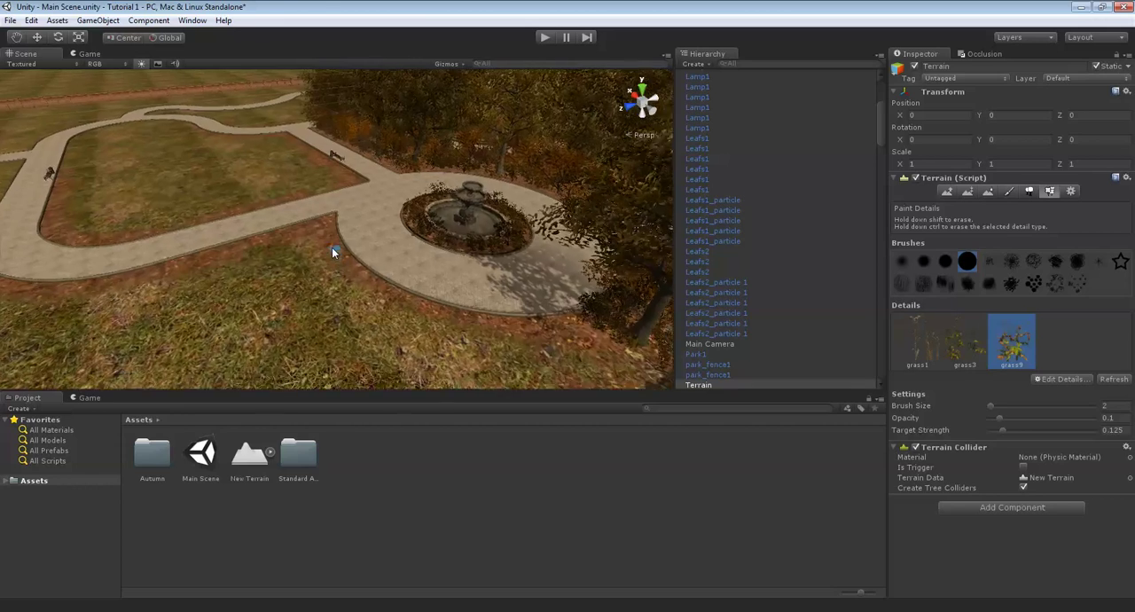
pyautogui.scroll(-10, 374, 203)
pyautogui.scroll(10, 373, 337)
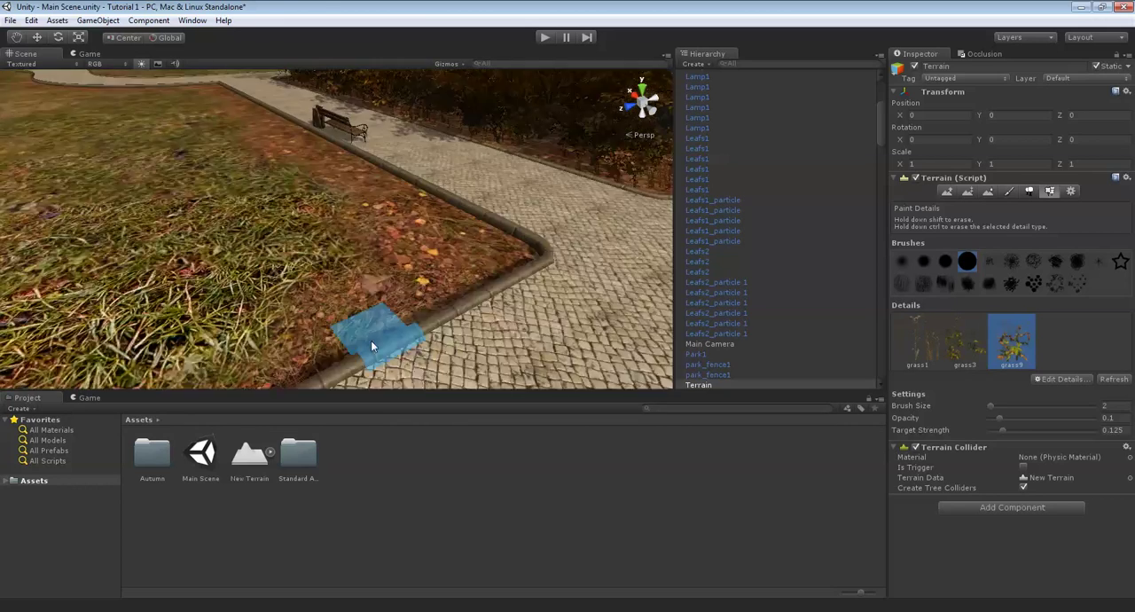
pyautogui.moveTo(285, 181); pyautogui.dragTo(592, 180, button='right')
pyautogui.scroll(-8, 542, 198)
pyautogui.scroll(-10, 542, 199)
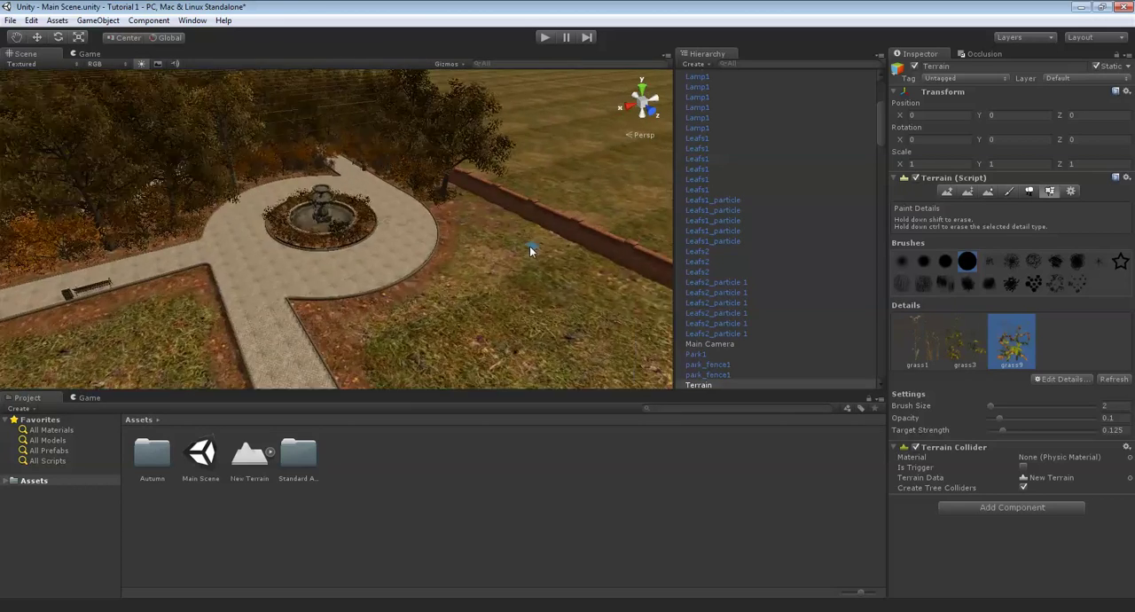
pyautogui.scroll(6, 397, 215)
pyautogui.moveTo(451, 250); pyautogui.dragTo(358, 234, button='right')
pyautogui.scroll(-5, 396, 216)
pyautogui.scroll(5, 397, 215)
pyautogui.scroll(5, 550, 216)
pyautogui.scroll(4, 367, 234)
pyautogui.scroll(-6, 368, 235)
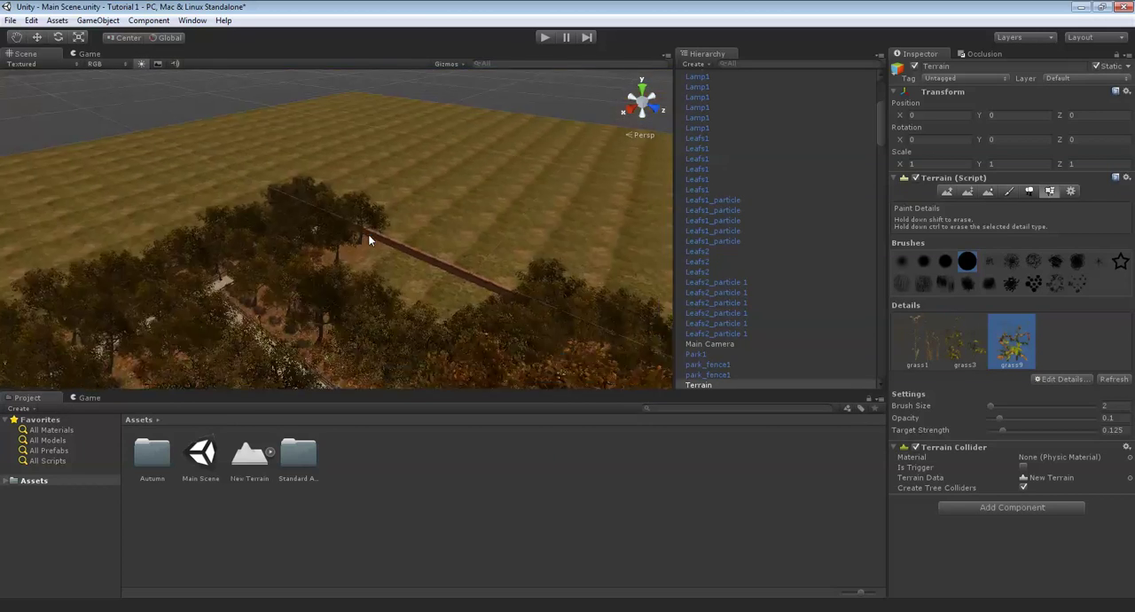
# - Examine the planted woods by the brick wall from above and the fenced paved path up close
pyautogui.moveTo(368, 234); pyautogui.dragTo(411, 77, button='middle')
pyautogui.scroll(5, 337, 246)
pyautogui.moveTo(391, 233)
pyautogui.mouseDown(button='right')
pyautogui.moveTo(337, 246)
pyautogui.moveTo(315, 194)
pyautogui.moveTo(439, 178)
pyautogui.moveTo(482, 199)
pyautogui.moveTo(710, 202)
pyautogui.moveTo(874, 185)
pyautogui.mouseUp(button='right')
pyautogui.scroll(4, 315, 194)
pyautogui.scroll(-5, 329, 202)
pyautogui.scroll(-4, 323, 206)
pyautogui.scroll(-4, 439, 178)
pyautogui.moveTo(501, 256); pyautogui.dragTo(418, 317, button='right')
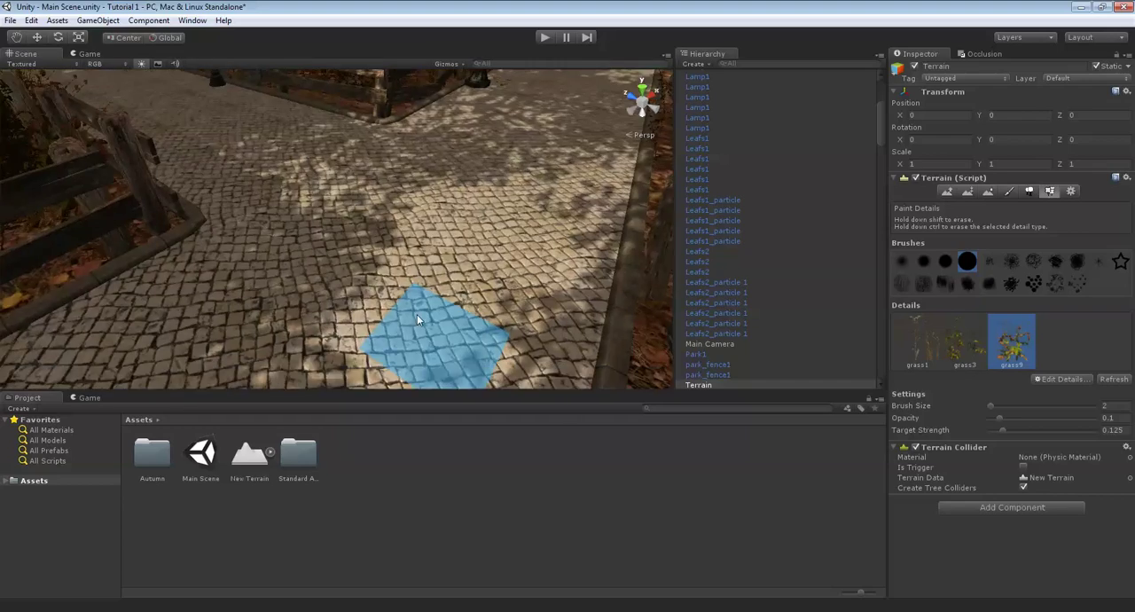
# - Save the scene and compare the settings of the two directional lights
pyautogui.click(10, 21)
pyautogui.click(62, 71)
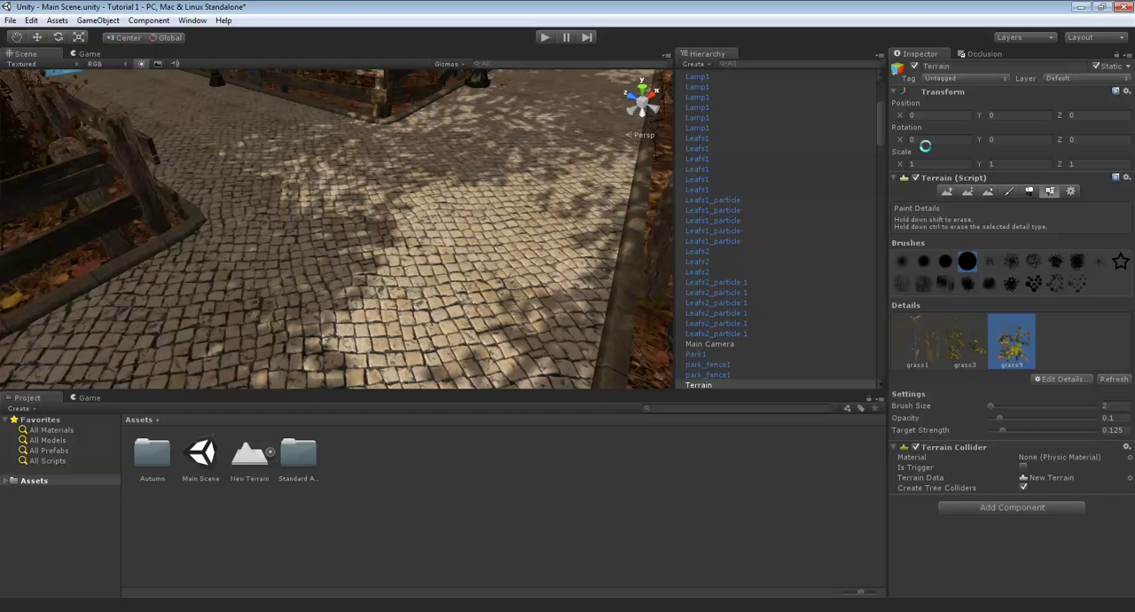
pyautogui.scroll(5, 752, 229)
pyautogui.click(738, 179)
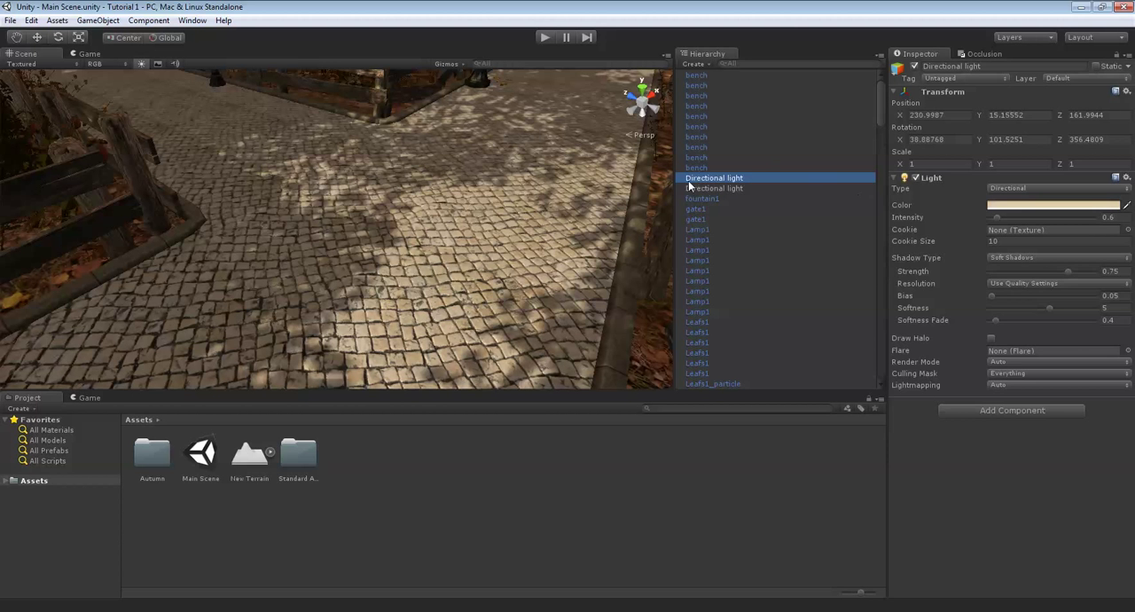
pyautogui.click(715, 189)
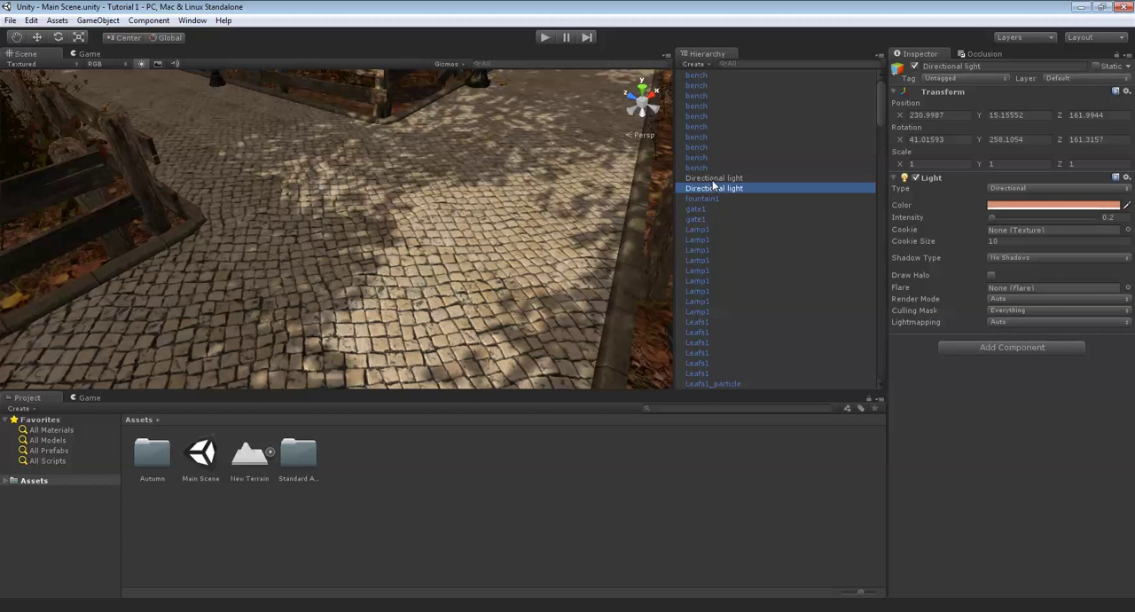
pyautogui.click(715, 179)
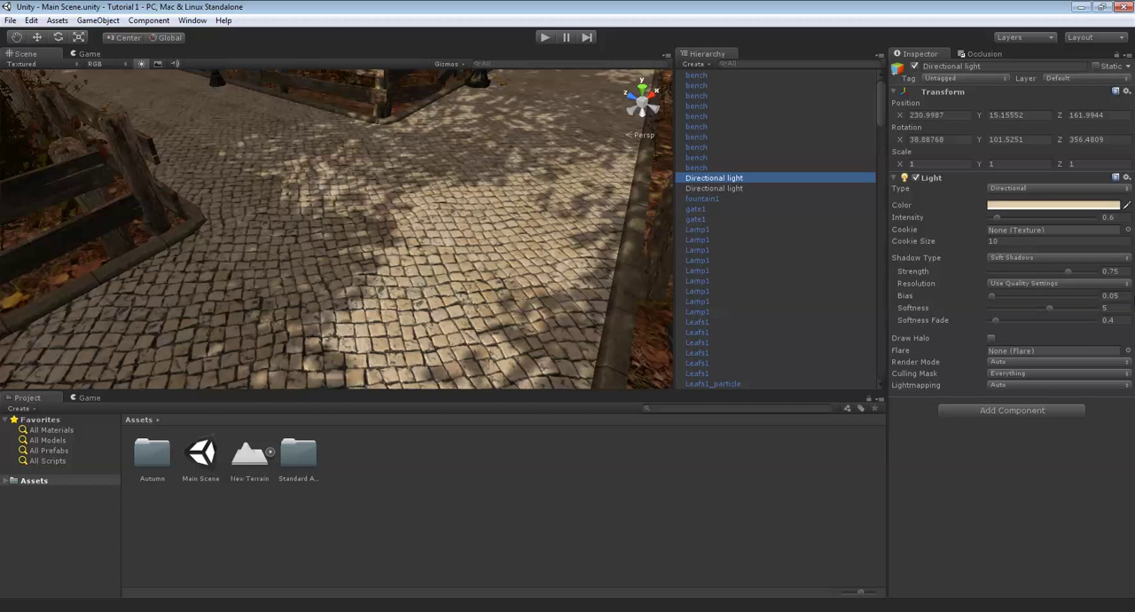
# - Turn the second, reddish directional light off and back on to compare its effect on the path
pyautogui.click(707, 189)
pyautogui.moveTo(542, 212); pyautogui.dragTo(386, 167, button='right')
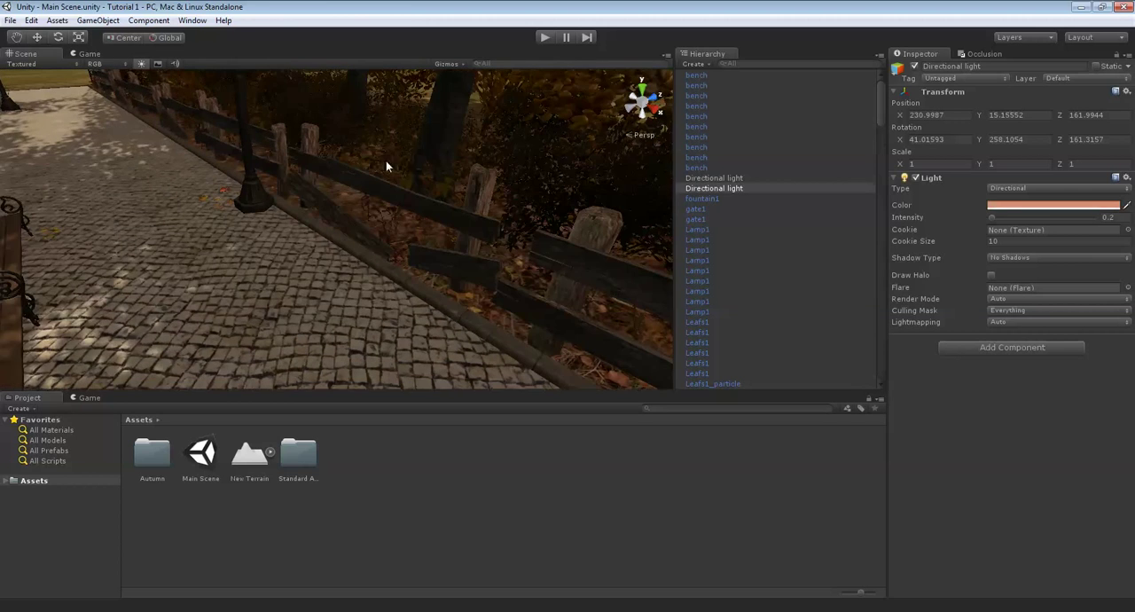
pyautogui.click(915, 67)
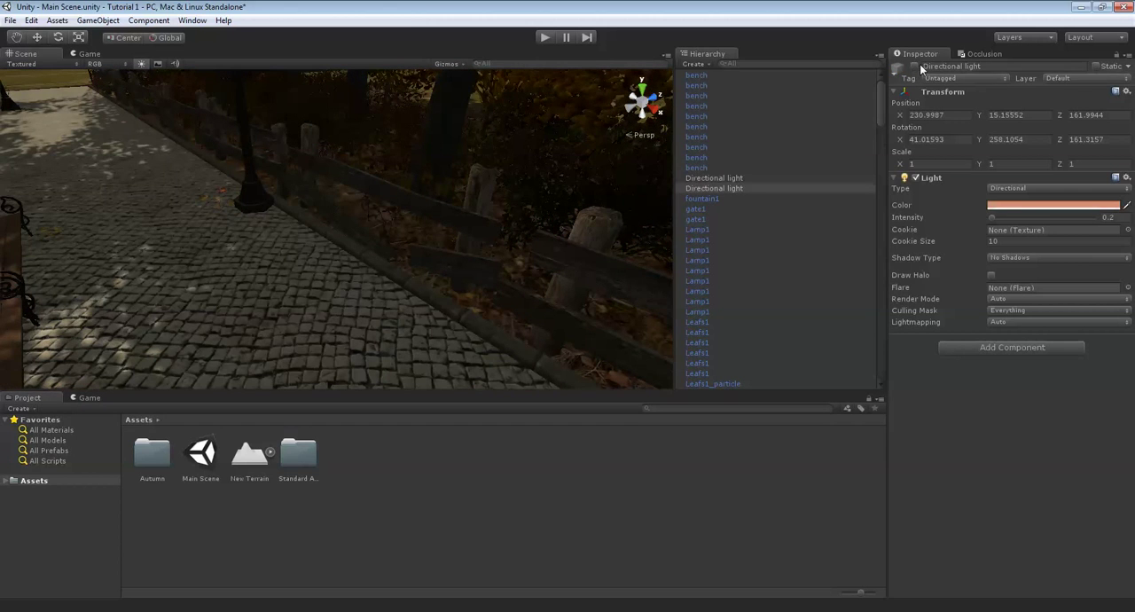
pyautogui.click(922, 66)
pyautogui.click(915, 68)
# - Change the second directional light's color to a deeper orange, RGB 204, 107, 63
pyautogui.moveTo(525, 220); pyautogui.dragTo(300, 226, button='right')
pyautogui.click(1098, 206)
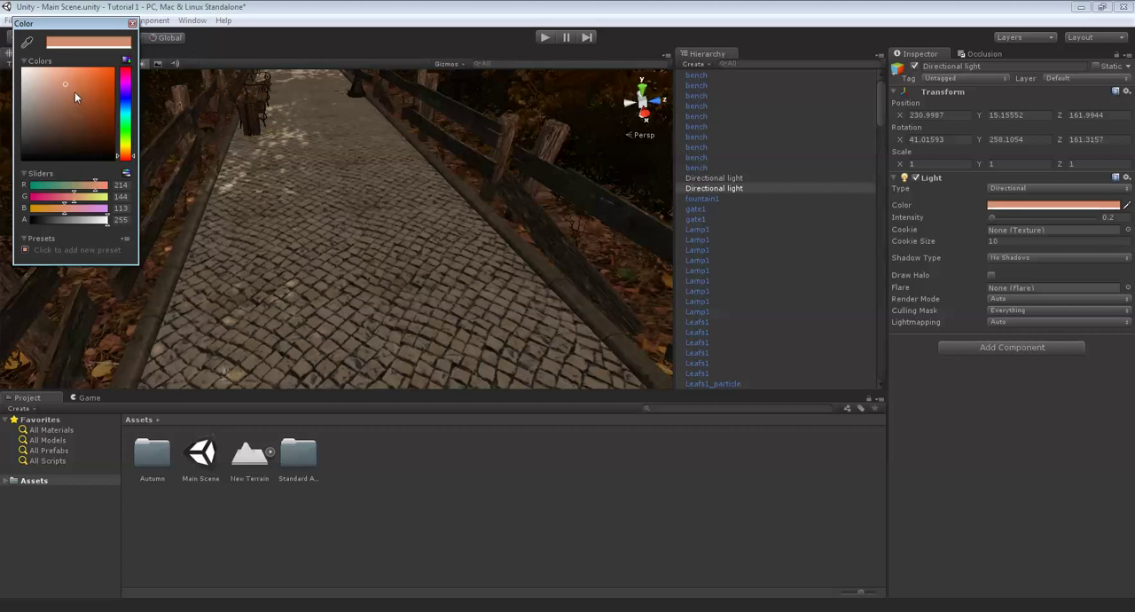
pyautogui.moveTo(75, 93); pyautogui.dragTo(85, 87)
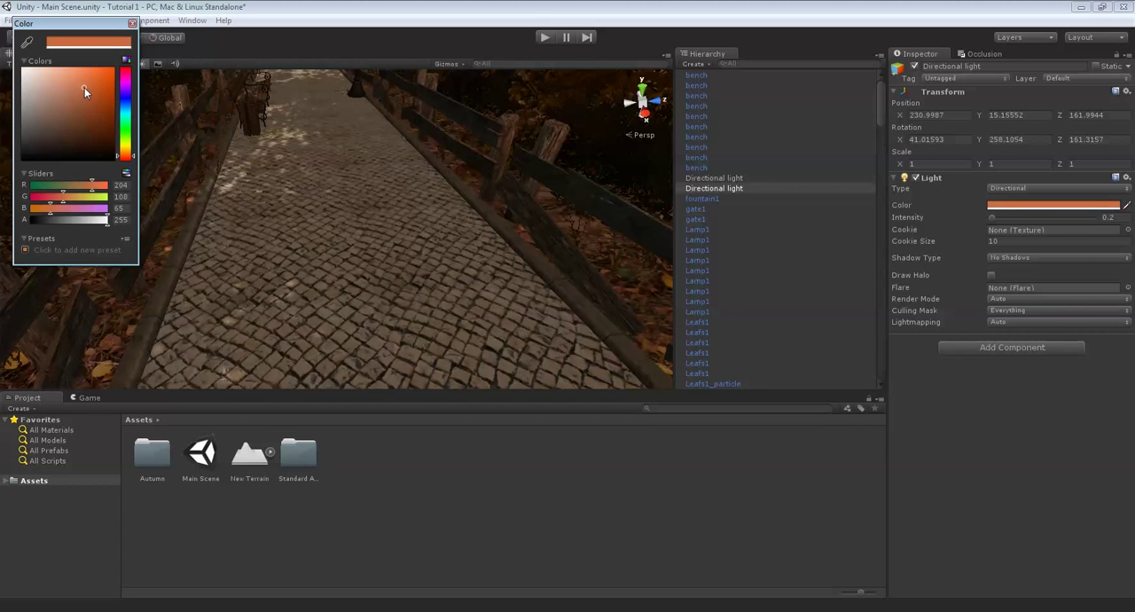
pyautogui.click(132, 24)
# - Change the first, shadow-casting directional light's color to a warm golden yellow, RGB 214, 170, 93
pyautogui.click(738, 178)
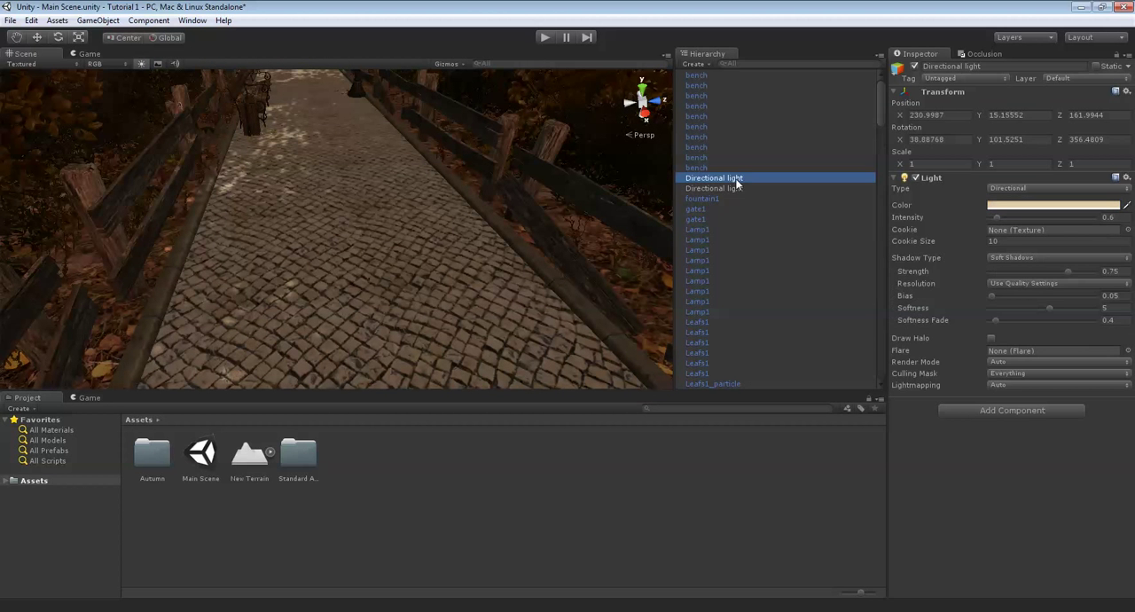
pyautogui.click(1097, 206)
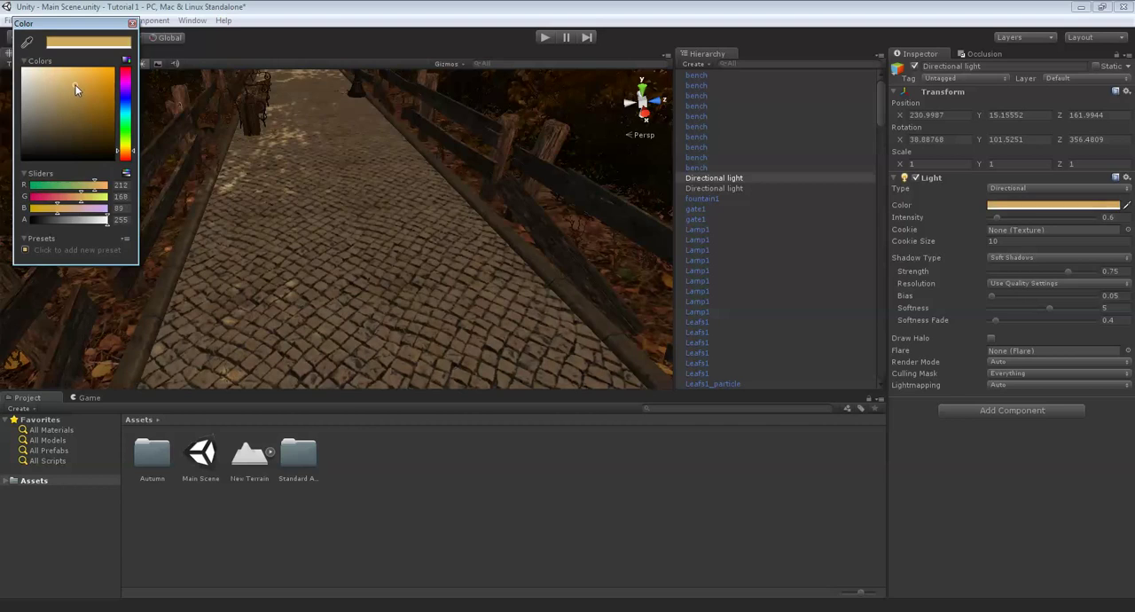
pyautogui.click(131, 24)
# - Check the new lighting at the fountain and save the scene
pyautogui.press('w')
pyautogui.moveTo(246, 132); pyautogui.dragTo(271, 234, button='right')
pyautogui.click(9, 19)
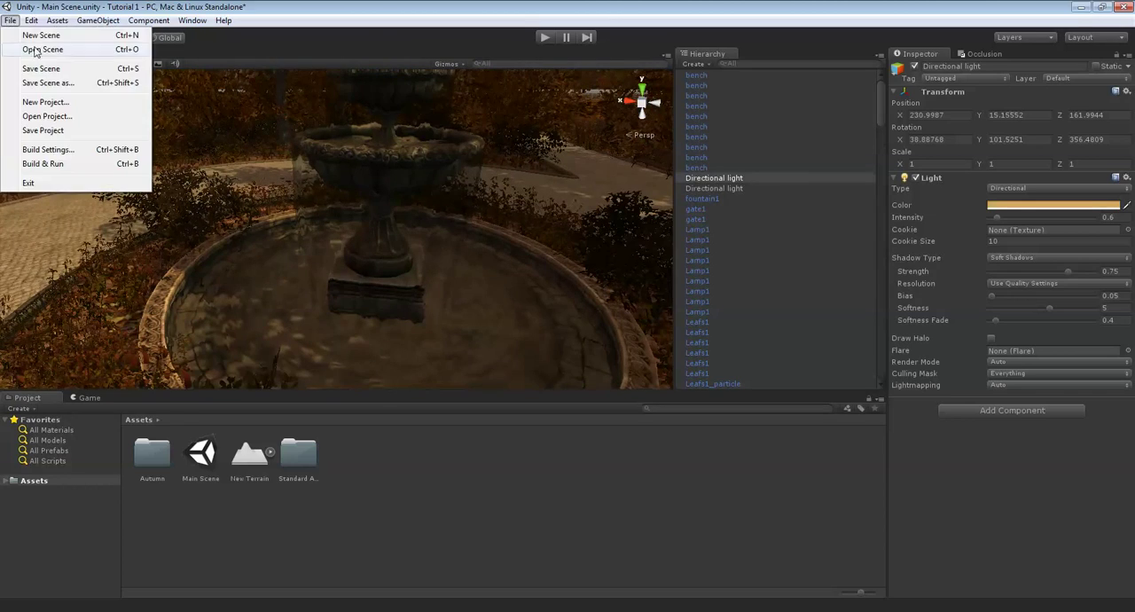
pyautogui.click(32, 64)
# - Run the scene in play mode and select the WindZone object to show its wind settings
pyautogui.click(542, 37)
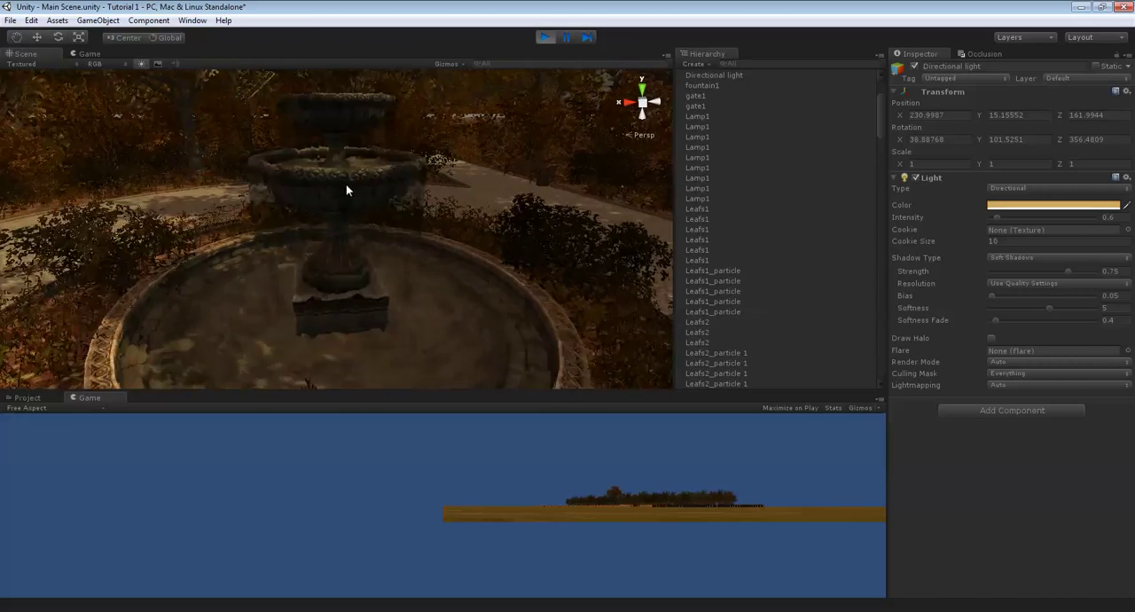
pyautogui.moveTo(488, 208); pyautogui.dragTo(510, 203, button='right')
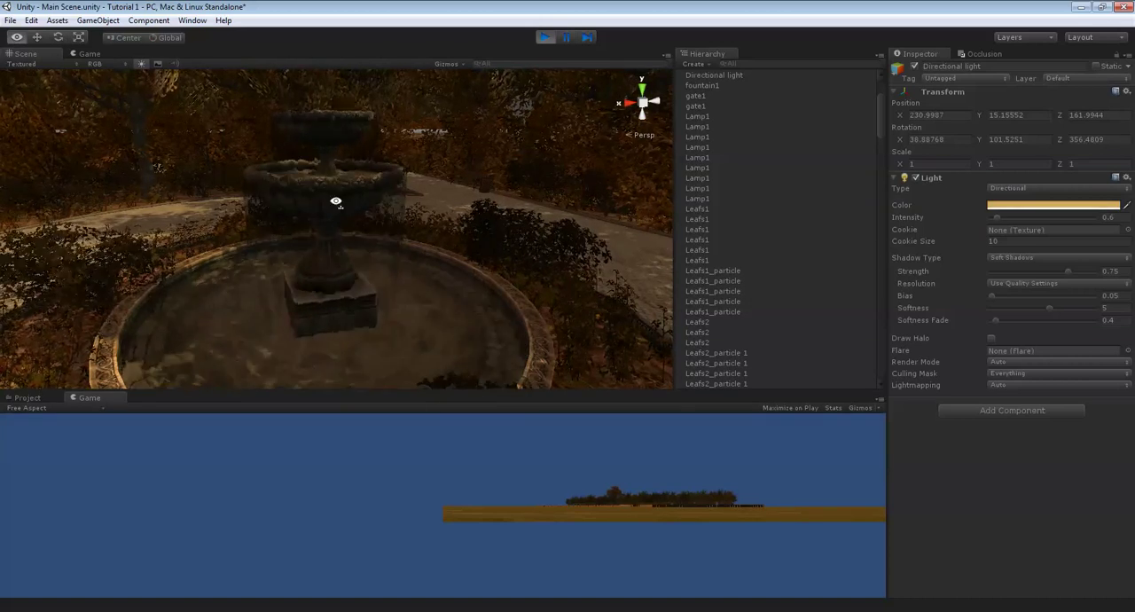
pyautogui.moveTo(336, 202); pyautogui.dragTo(517, 252, button='right')
pyautogui.scroll(-18, 696, 227)
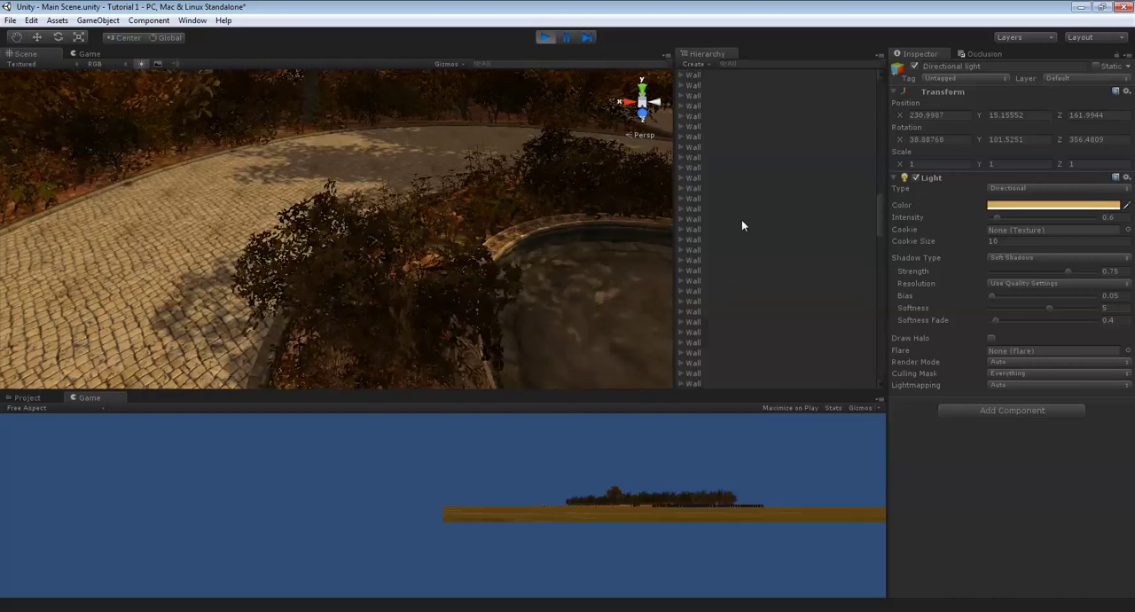
pyautogui.scroll(-15, 742, 226)
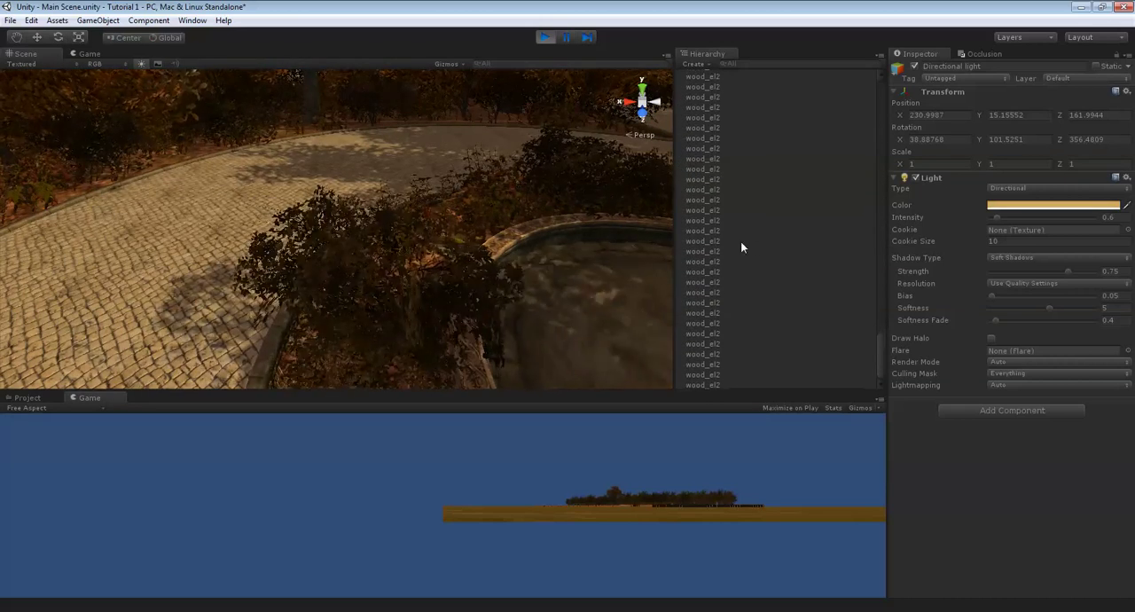
pyautogui.scroll(5, 768, 308)
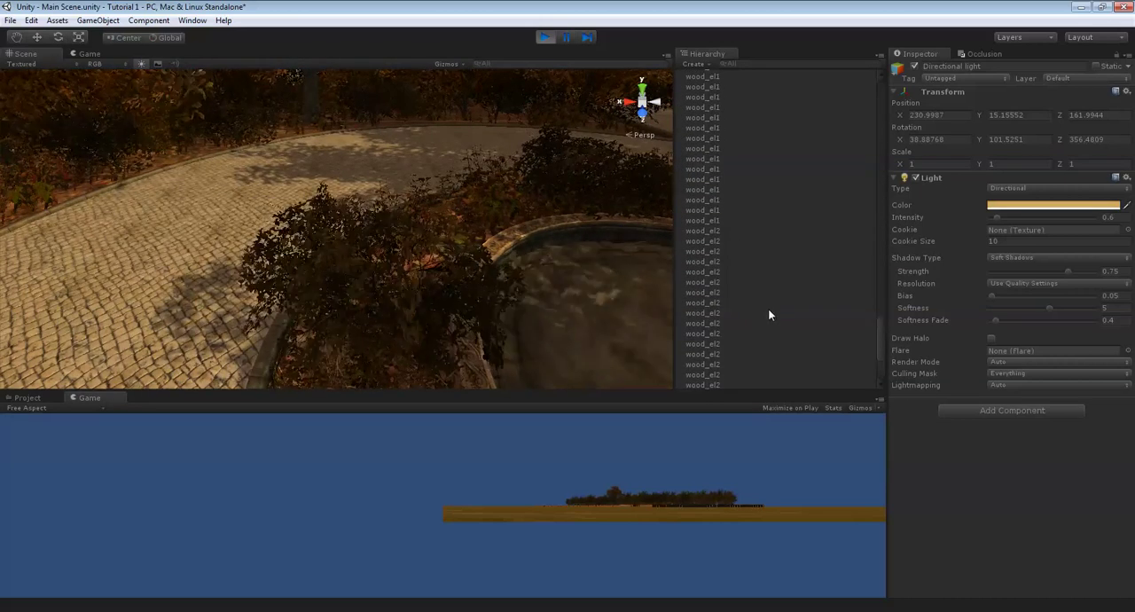
pyautogui.scroll(10, 770, 312)
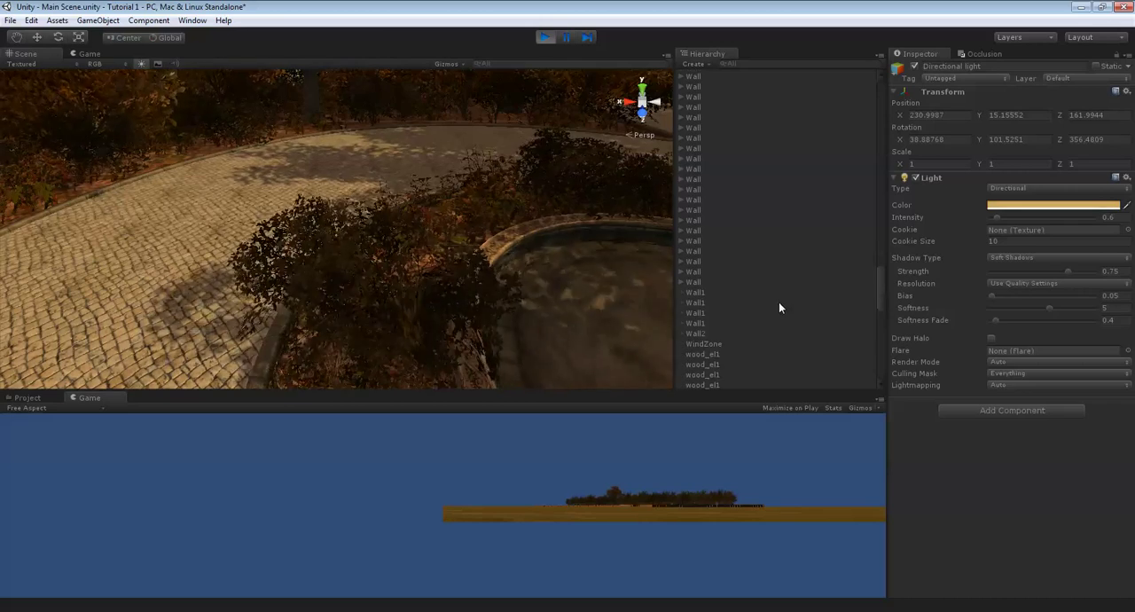
pyautogui.click(712, 345)
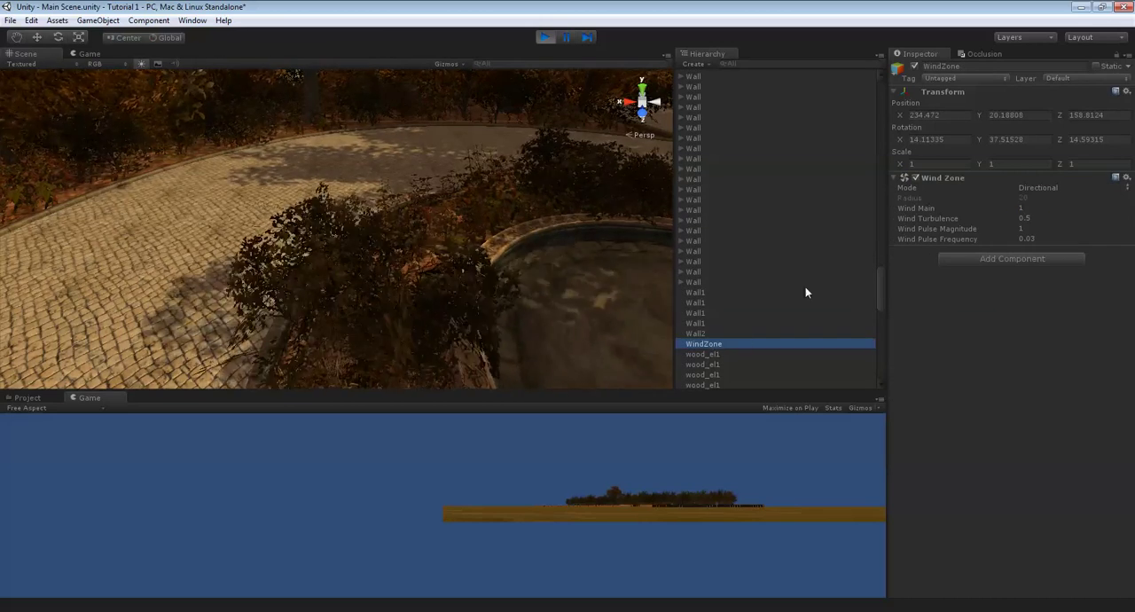
# - Set the wind zone's Wind Main to 0.6, Turbulence to 0.1, Pulse Magnitude to 0.3 and Pulse Frequency to 0.01
pyautogui.moveTo(307, 201); pyautogui.dragTo(386, 196, button='right')
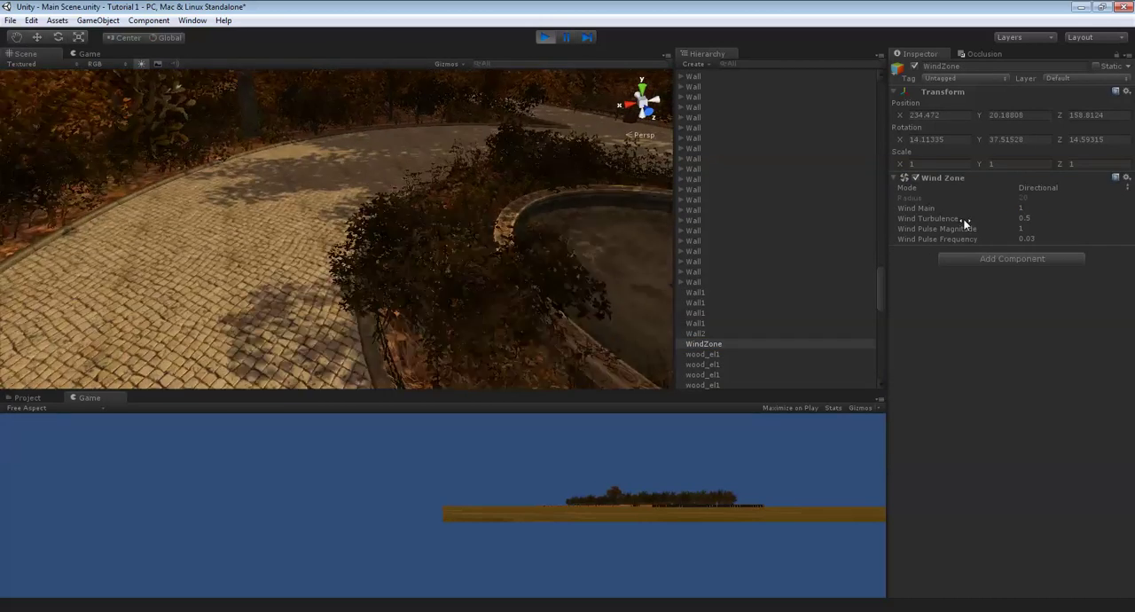
pyautogui.click(1025, 207)
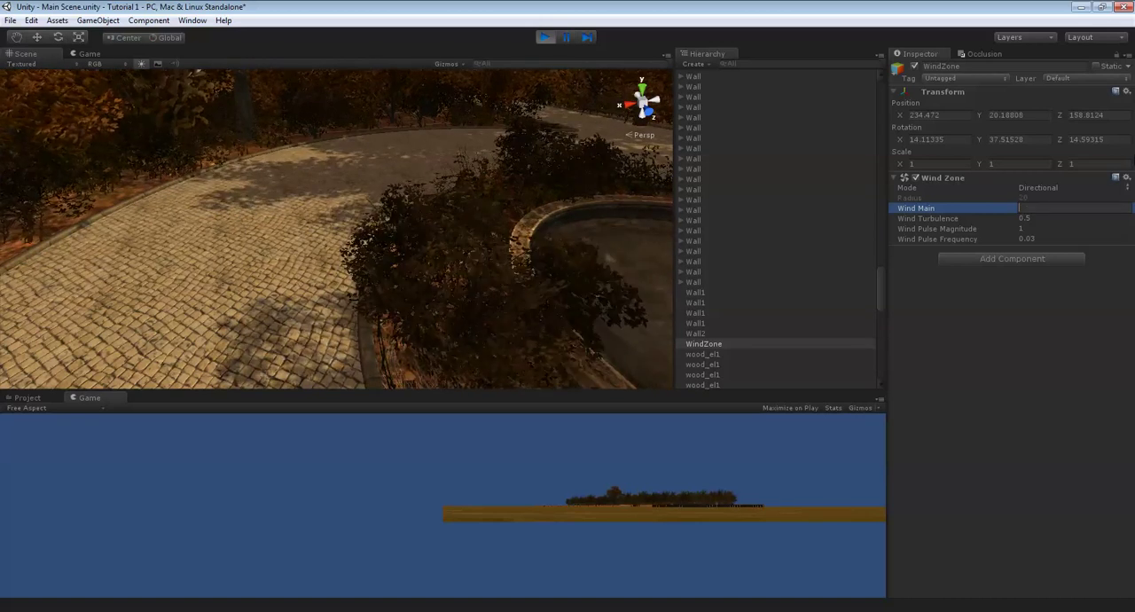
pyautogui.write('1')
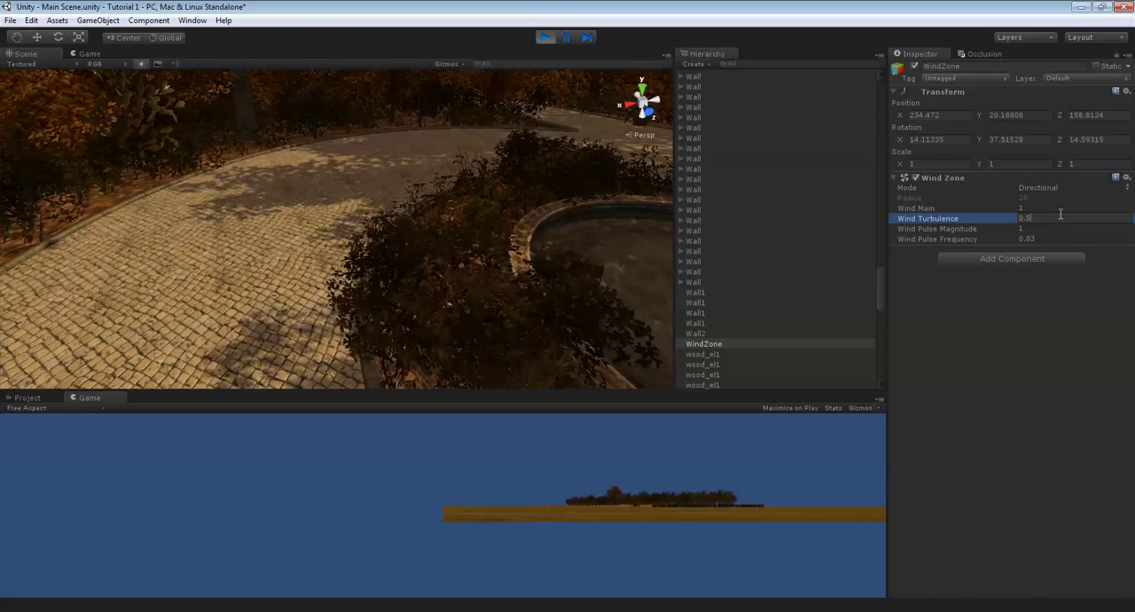
pyautogui.press('BackSpace')
pyautogui.write('1')
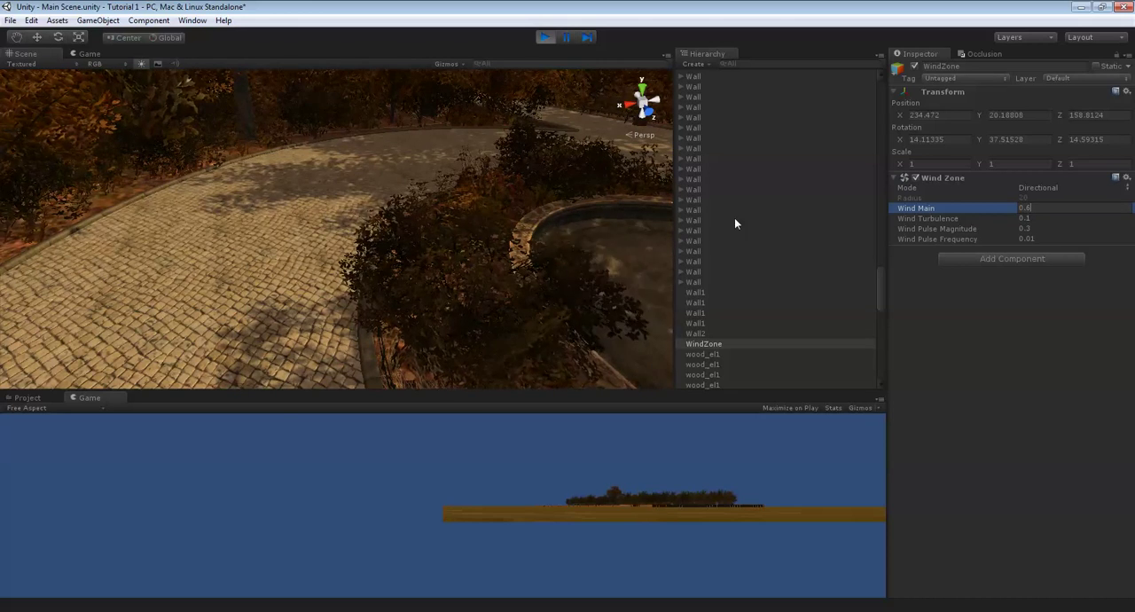
# - Set Wind Main to 1 and Wind Pulse Magnitude to 0.1, checking the foliage movement around the fountain
pyautogui.moveTo(485, 208); pyautogui.dragTo(506, 96, button='right')
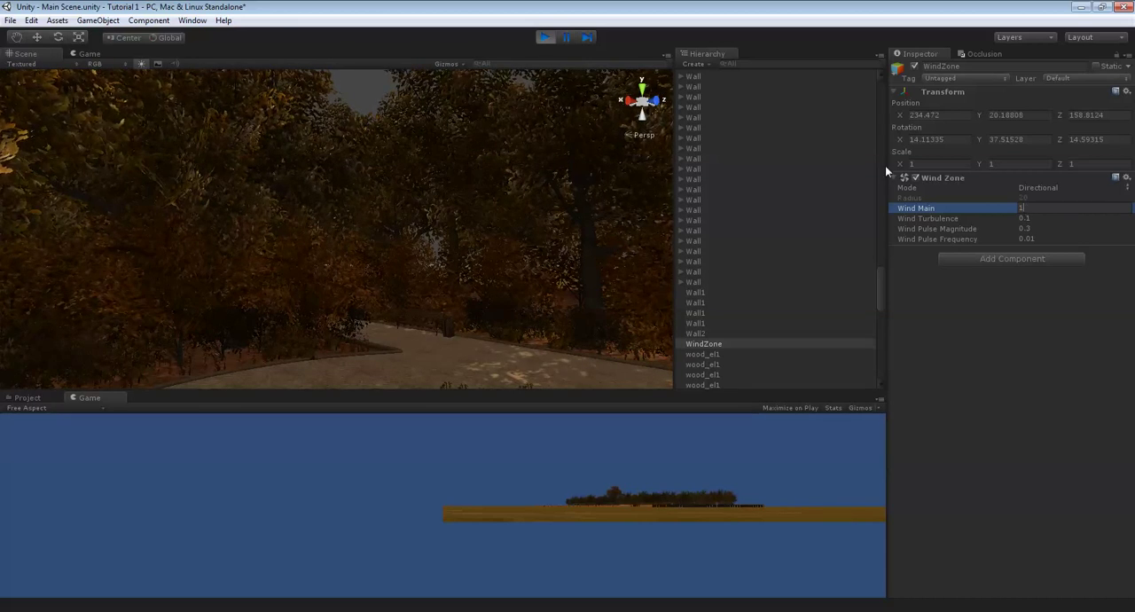
pyautogui.moveTo(468, 213); pyautogui.dragTo(474, 256, button='right')
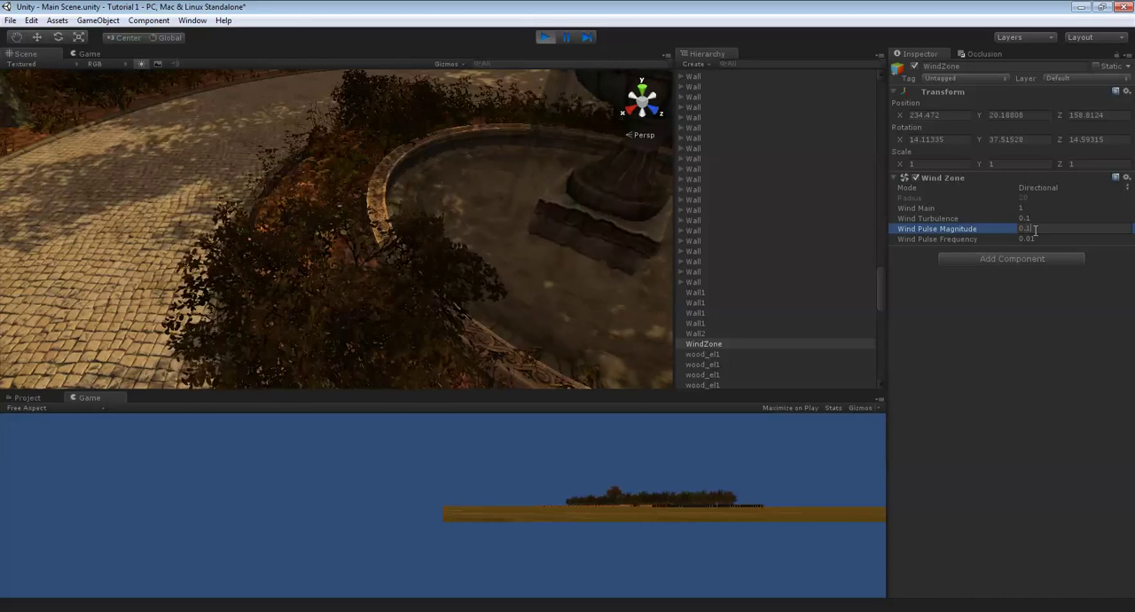
pyautogui.moveTo(490, 233); pyautogui.dragTo(494, 177, button='right')
pyautogui.scroll(-5, 494, 178)
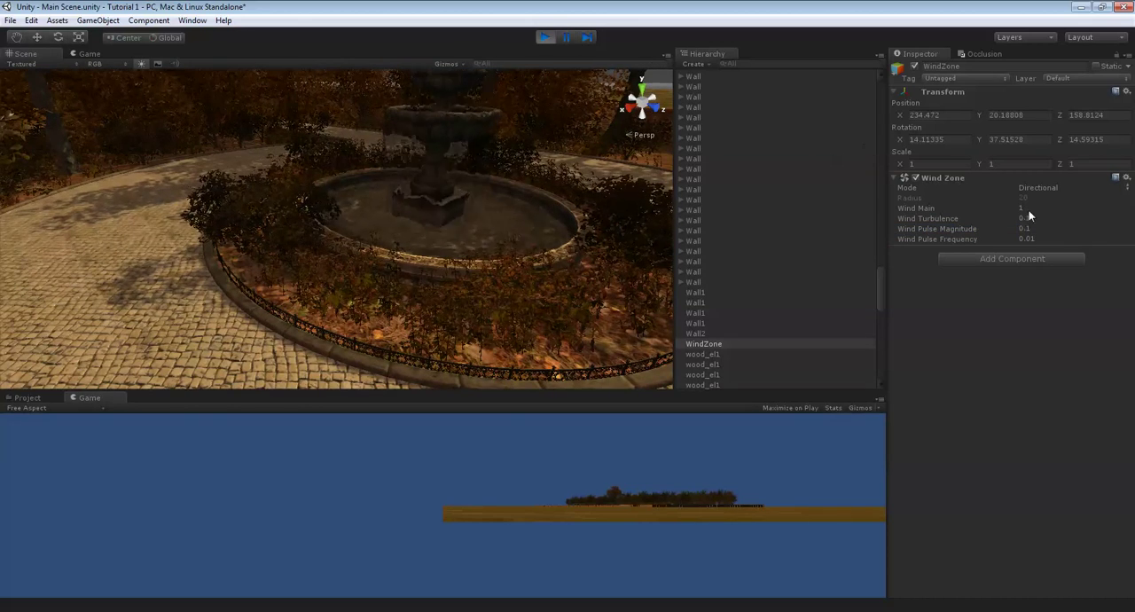
# - Copy the Wind Zone component in play mode, stop the game and paste its values back onto WindZone
pyautogui.rightClick(961, 180)
pyautogui.click(996, 248)
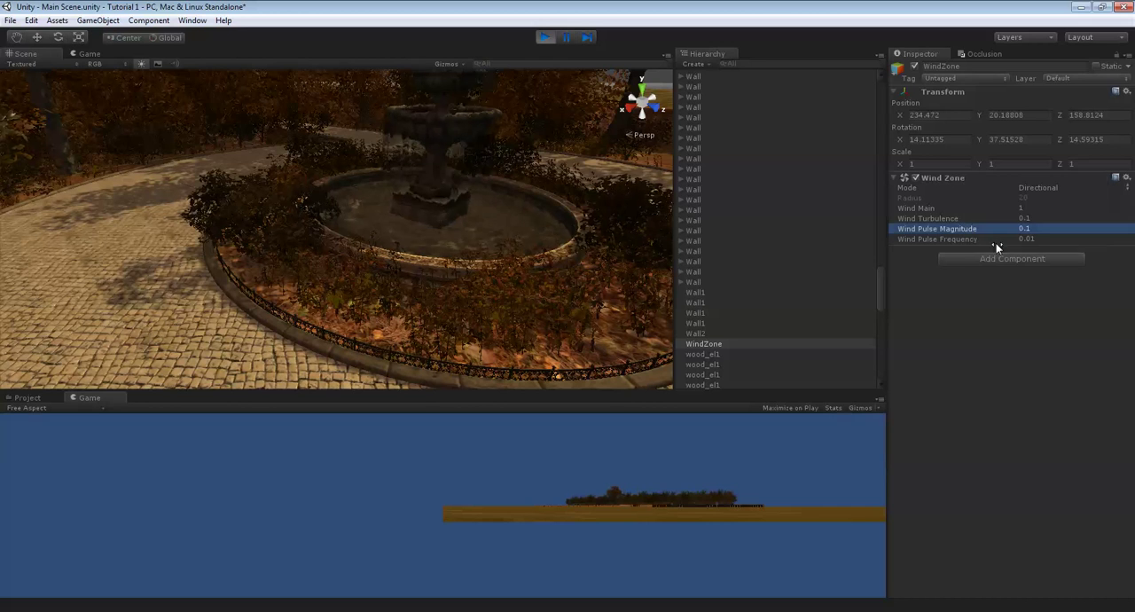
pyautogui.click(547, 38)
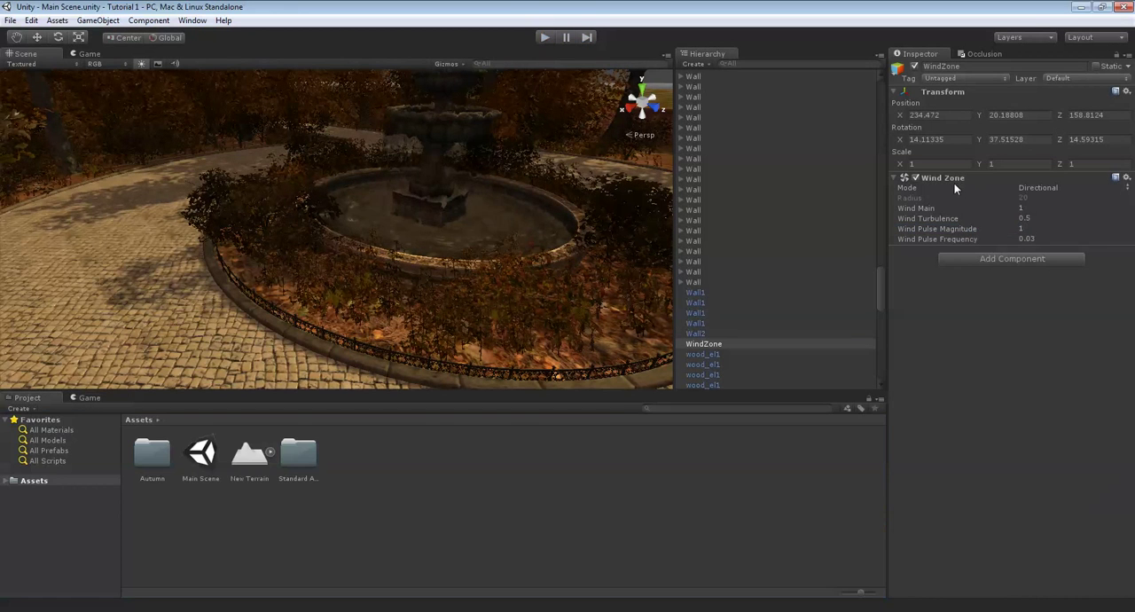
pyautogui.rightClick(956, 183)
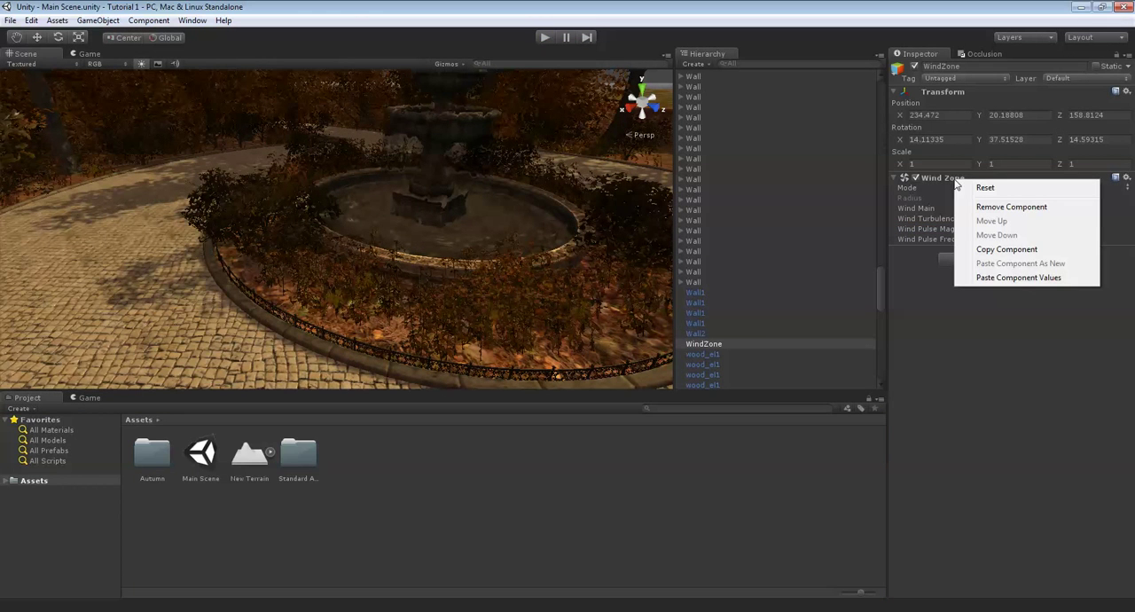
pyautogui.click(1038, 281)
# - Select the terrain and examine the planted woods and the bare lawns and paths from above
pyautogui.moveTo(443, 271)
pyautogui.mouseDown(button='right')
pyautogui.moveTo(360, 279)
pyautogui.moveTo(420, 249)
pyautogui.moveTo(495, 247)
pyautogui.moveTo(356, 237)
pyautogui.mouseUp(button='right')
pyautogui.click(362, 279)
pyautogui.scroll(-6, 408, 257)
pyautogui.scroll(5, 405, 256)
pyautogui.scroll(-2, 354, 236)
pyautogui.scroll(-5, 354, 239)
pyautogui.moveTo(353, 239); pyautogui.dragTo(389, 355, button='middle')
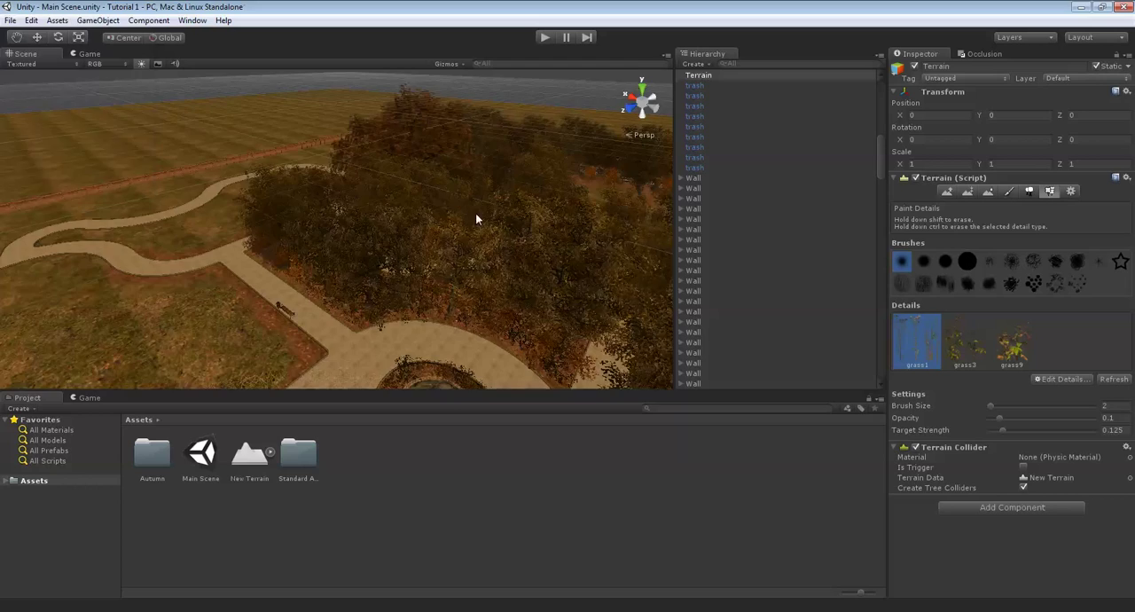
pyautogui.moveTo(475, 214); pyautogui.dragTo(533, 277, button='right')
pyautogui.scroll(6, 412, 240)
pyautogui.moveTo(412, 239); pyautogui.dragTo(470, 270, button='middle')
pyautogui.moveTo(470, 271); pyautogui.dragTo(471, 180, button='right')
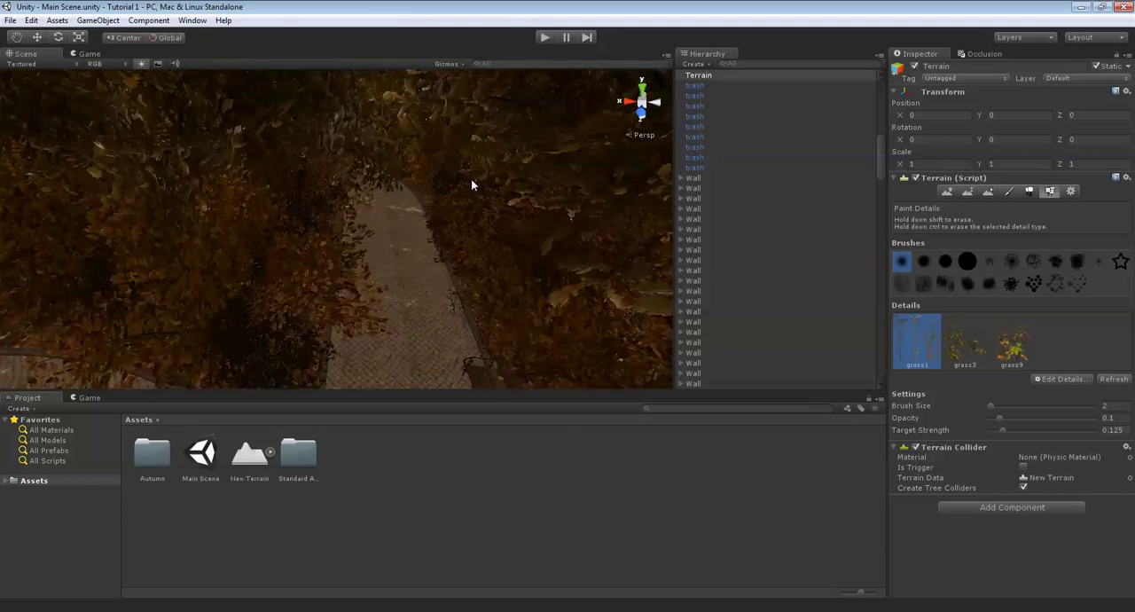
pyautogui.scroll(-8, 463, 195)
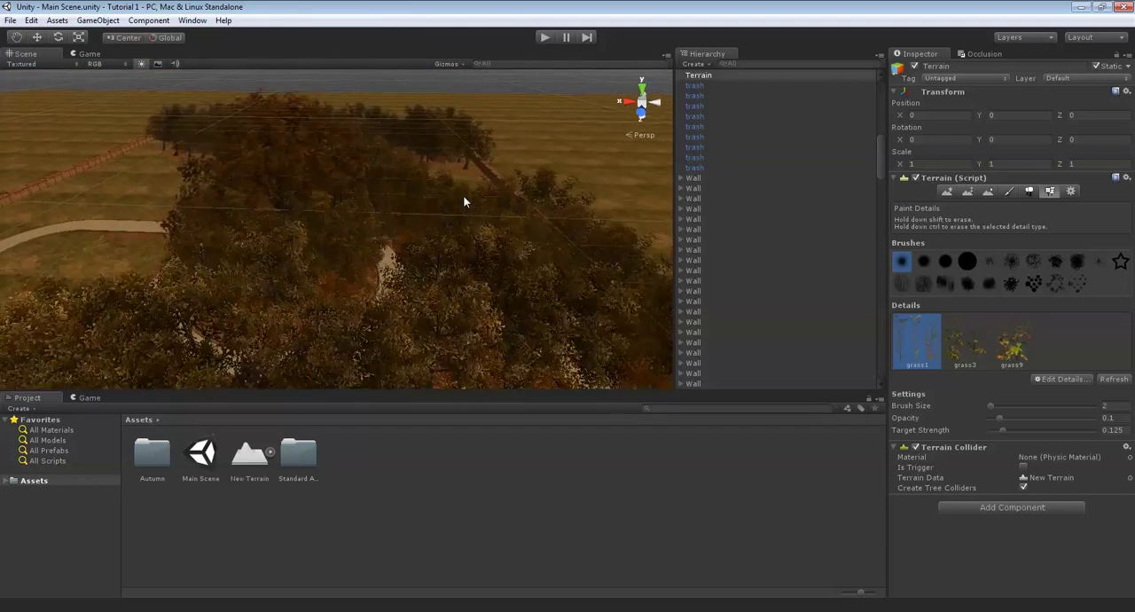
pyautogui.scroll(8, 463, 196)
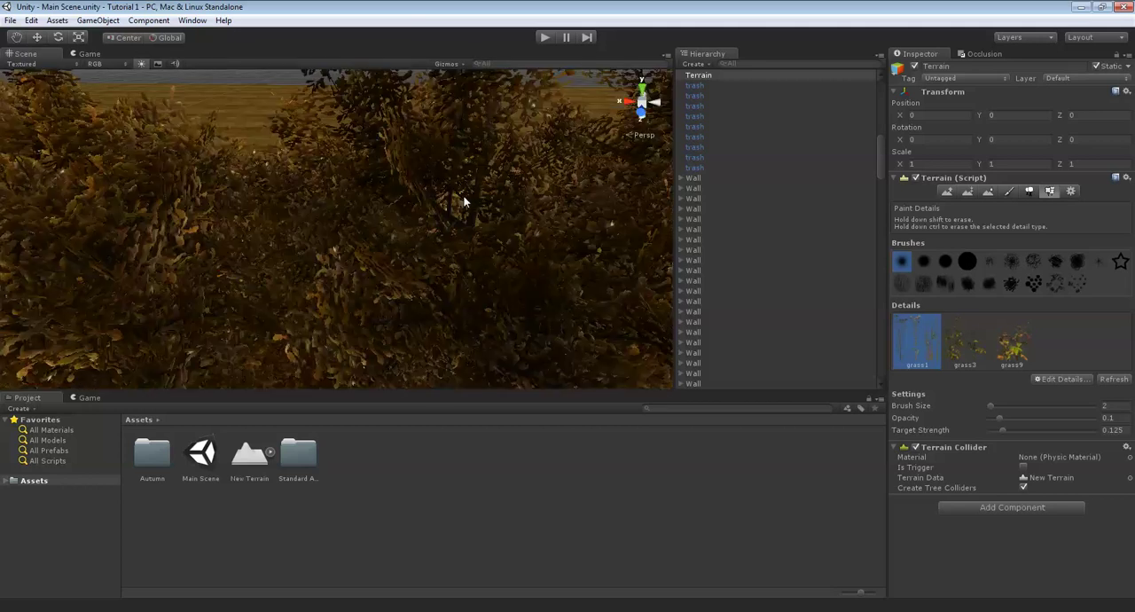
# - Examine the fenced plaza and the curved paved path through the woods from close up
pyautogui.scroll(3, 464, 201)
pyautogui.moveTo(463, 201); pyautogui.dragTo(2, 215, button='right')
pyautogui.scroll(2, 422, 252)
pyautogui.scroll(5, 453, 248)
pyautogui.scroll(-5, 452, 271)
pyautogui.scroll(6, 335, 165)
pyautogui.moveTo(337, 163); pyautogui.dragTo(321, 254, button='right')
pyautogui.scroll(3, 372, 304)
pyautogui.scroll(8, 515, 255)
pyautogui.scroll(3, 516, 257)
pyautogui.scroll(6, 321, 253)
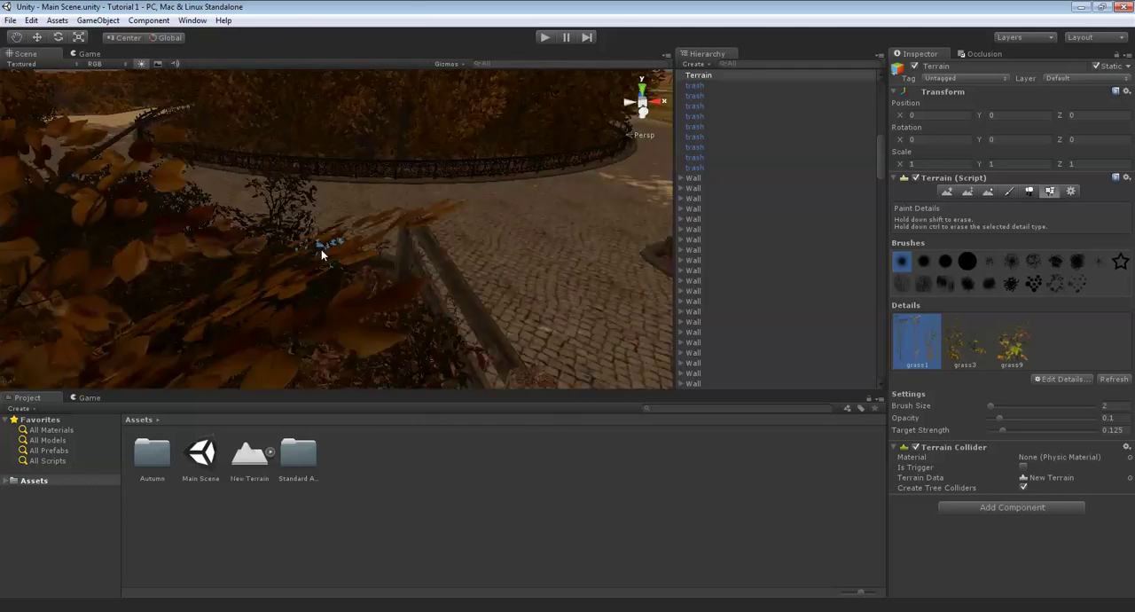
pyautogui.scroll(8, 322, 252)
pyautogui.moveTo(532, 229); pyautogui.dragTo(358, 195, button='right')
pyautogui.scroll(3, 359, 195)
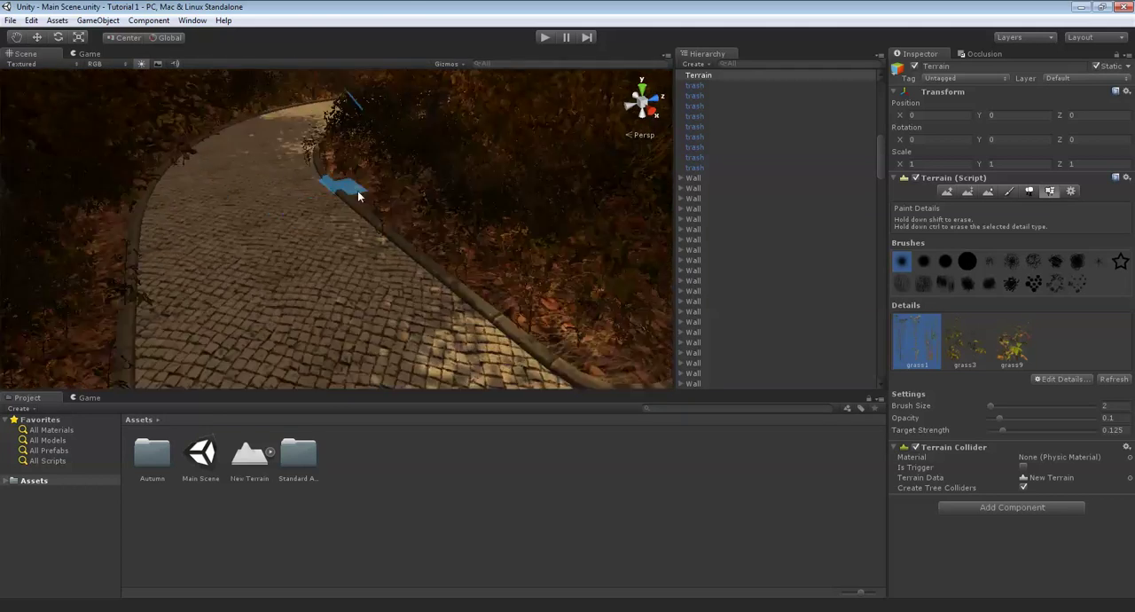
pyautogui.scroll(5, 358, 195)
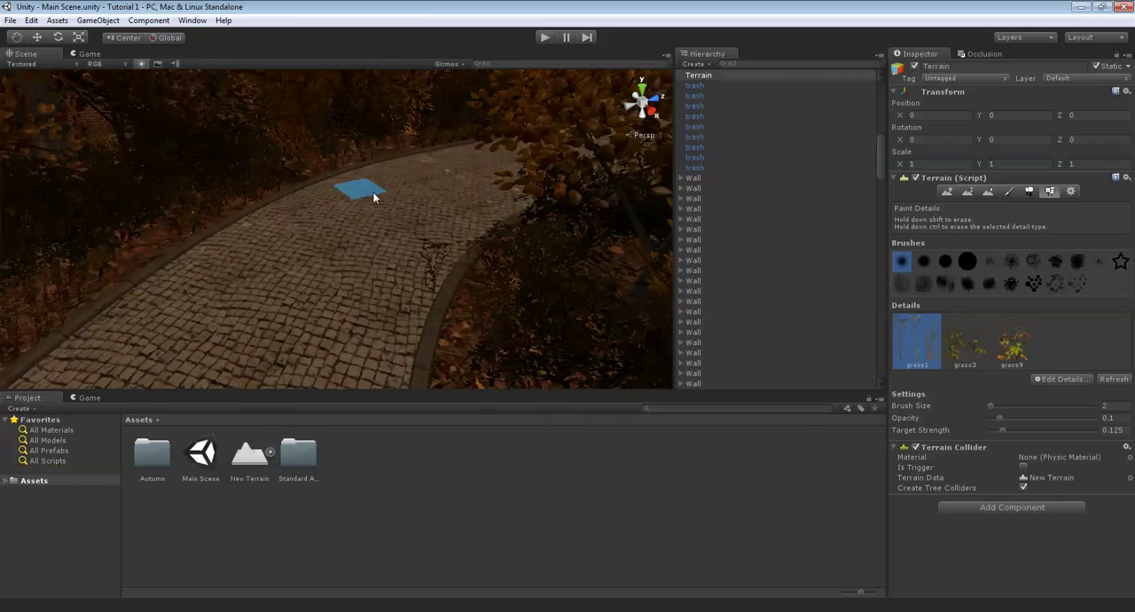